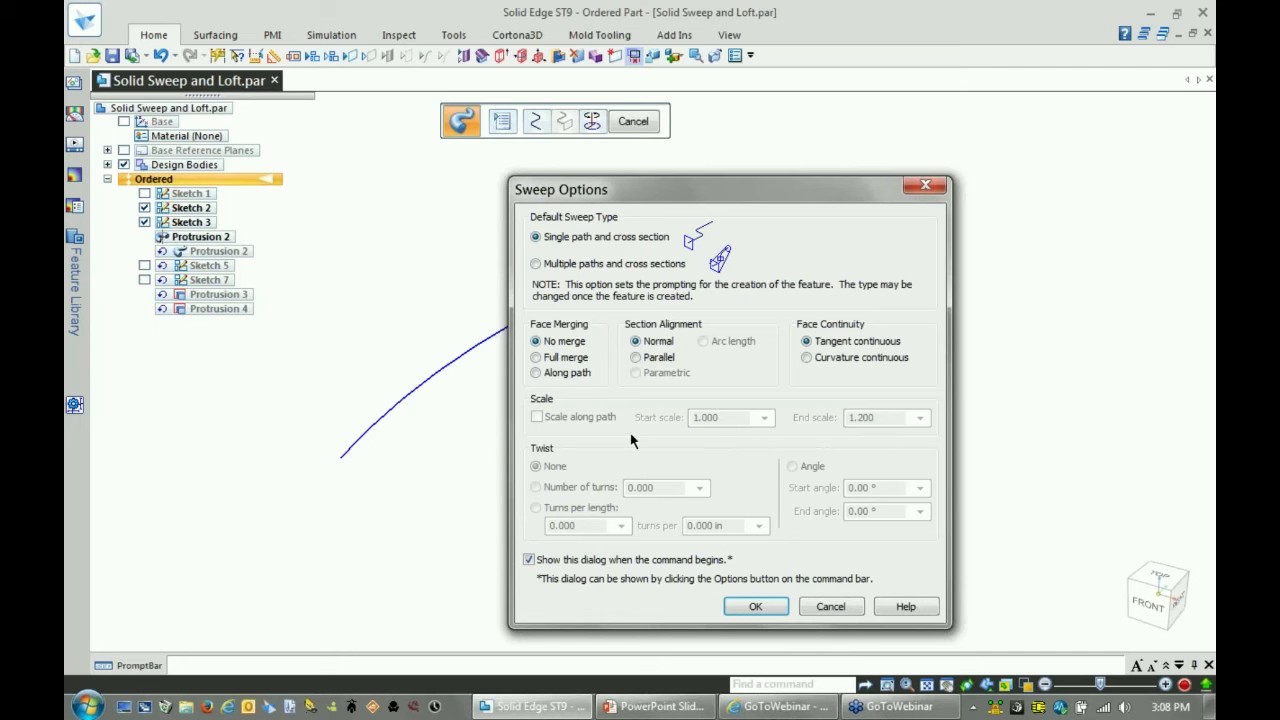
# - Create a swept protrusion with a single path and cross section, using the curved sketch as path and the wedge-shaped sketch as section
pyautogui.click(755, 606)
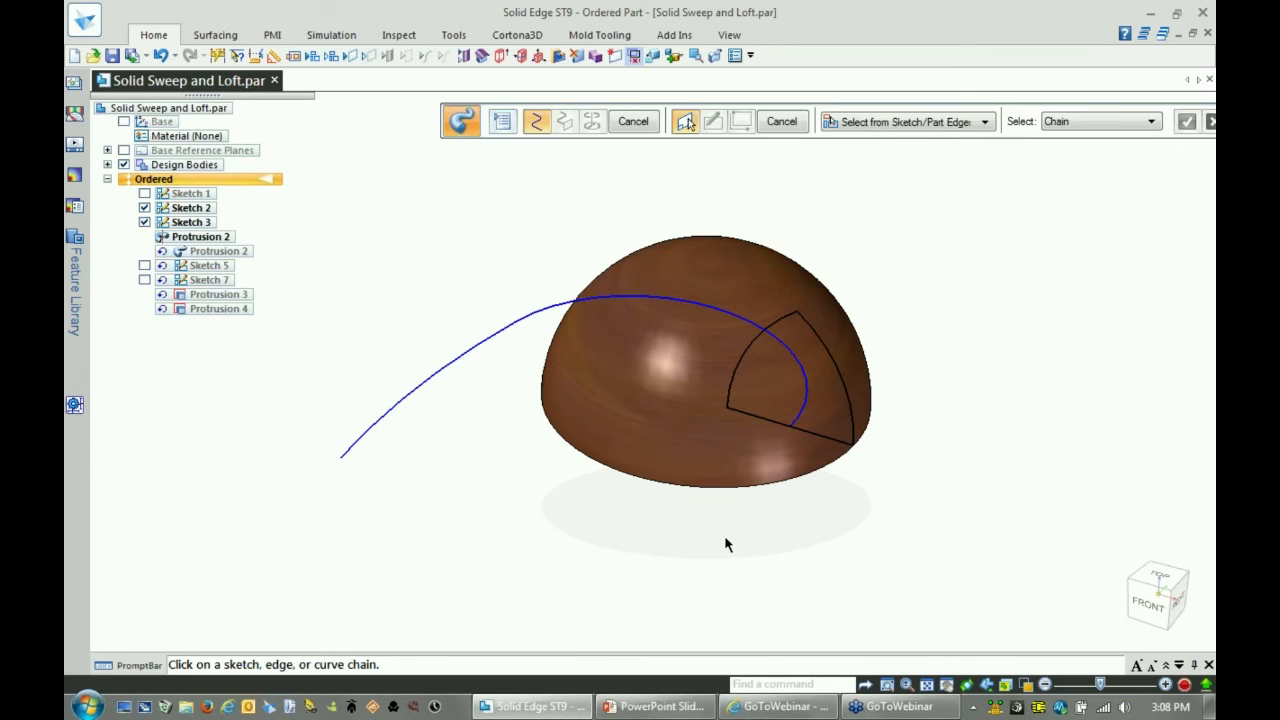
pyautogui.click(796, 370)
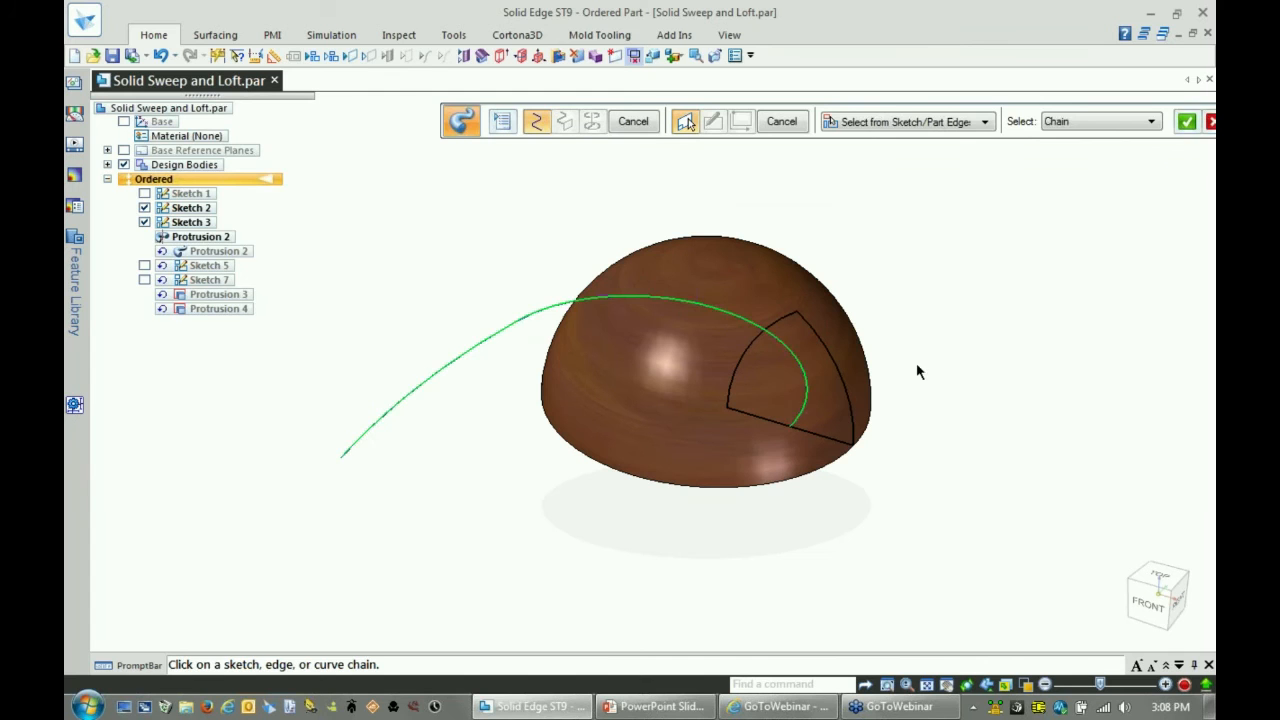
pyautogui.rightClick(966, 292)
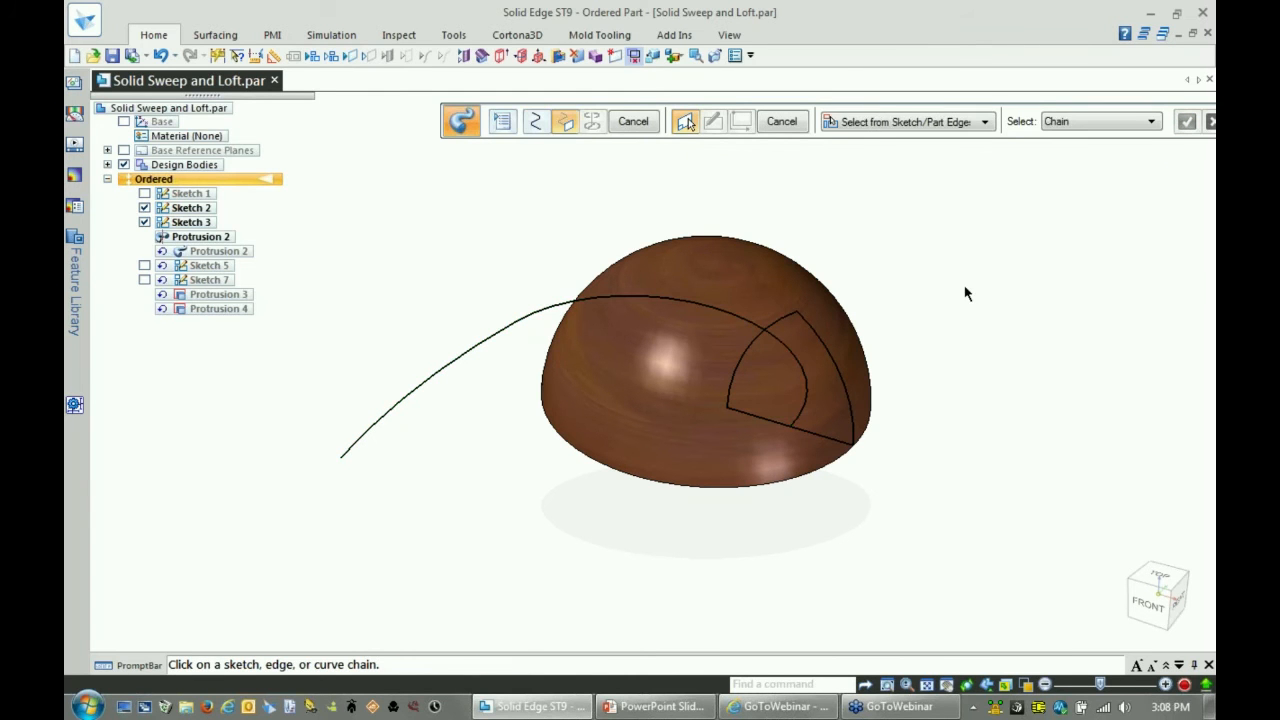
pyautogui.click(809, 323)
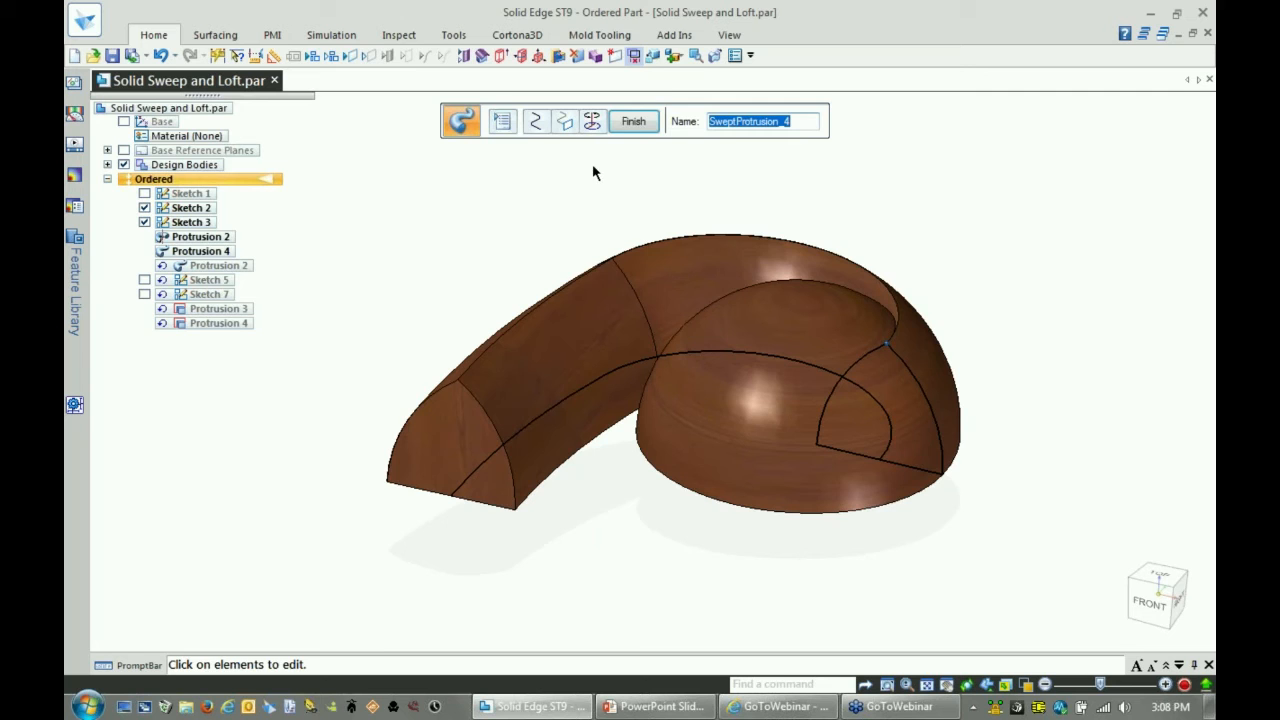
# - Set the new sweep's face merging to Full merge and inspect the resulting body
pyautogui.click(502, 121)
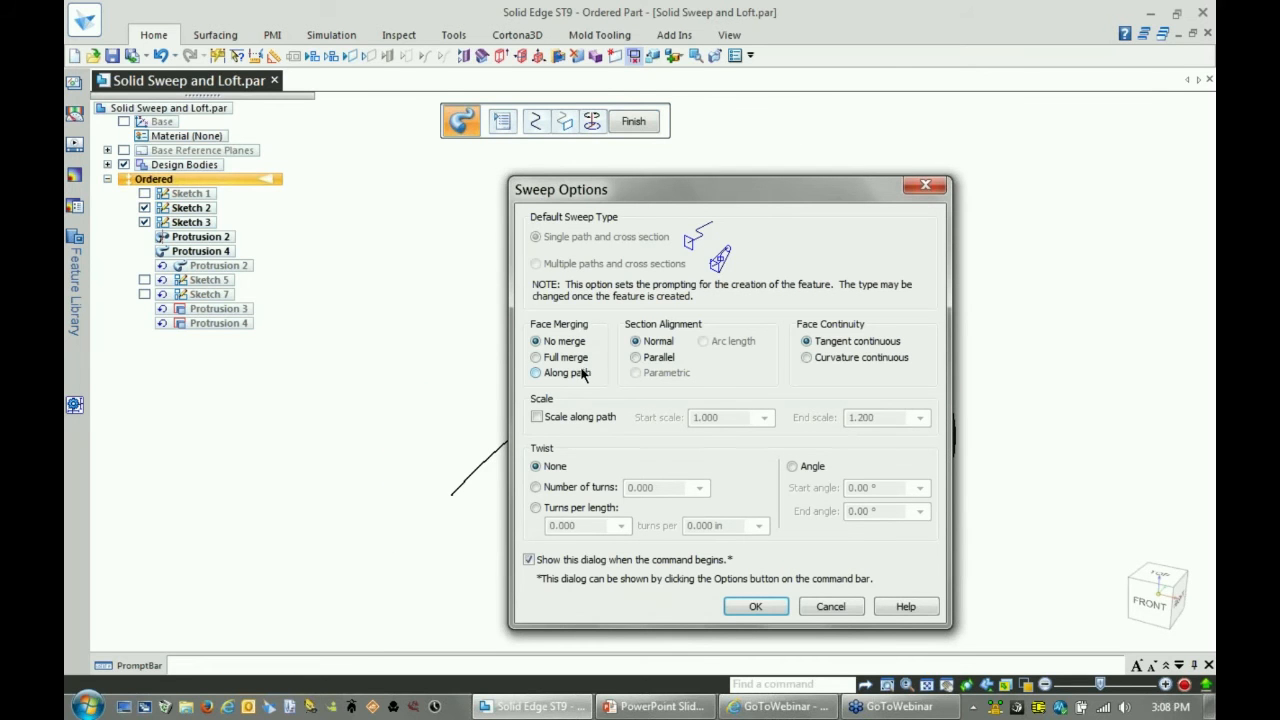
pyautogui.click(539, 359)
pyautogui.click(772, 607)
pyautogui.moveTo(897, 598); pyautogui.dragTo(540, 297, button='middle')
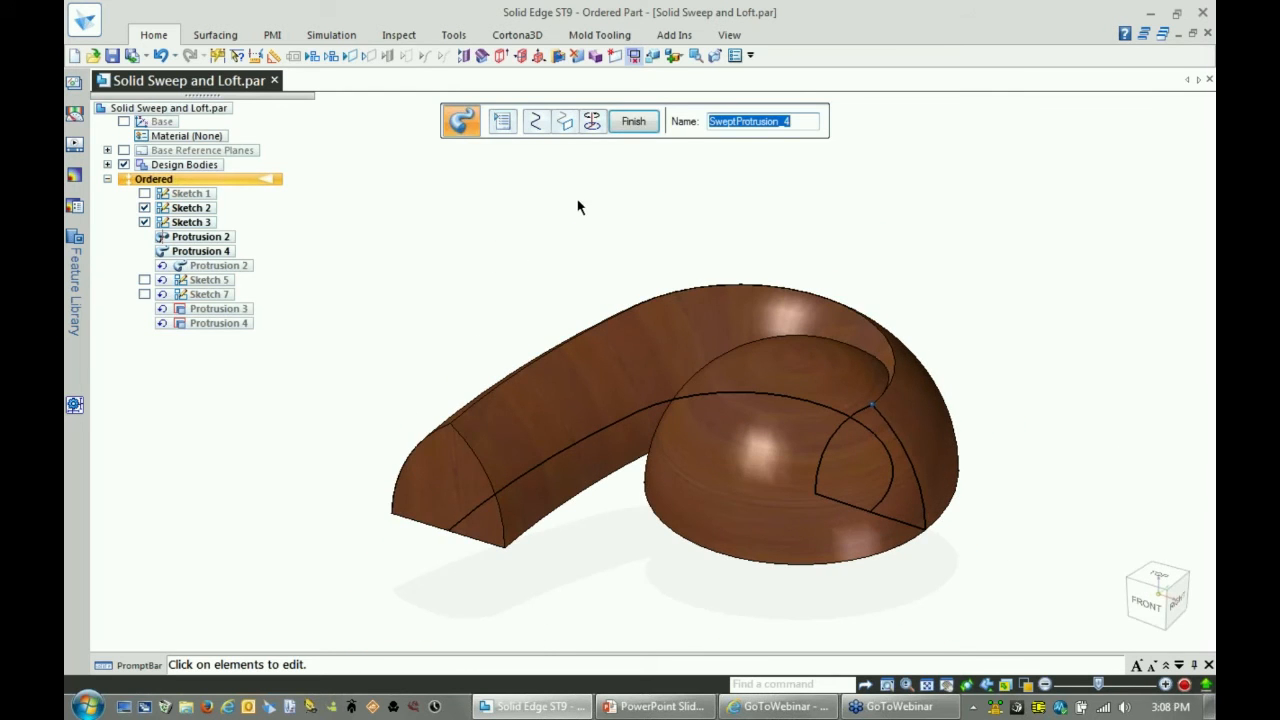
# - Set the sweep's face merging to No merge and scale it along the path with an end scale of 1.500
pyautogui.click(503, 122)
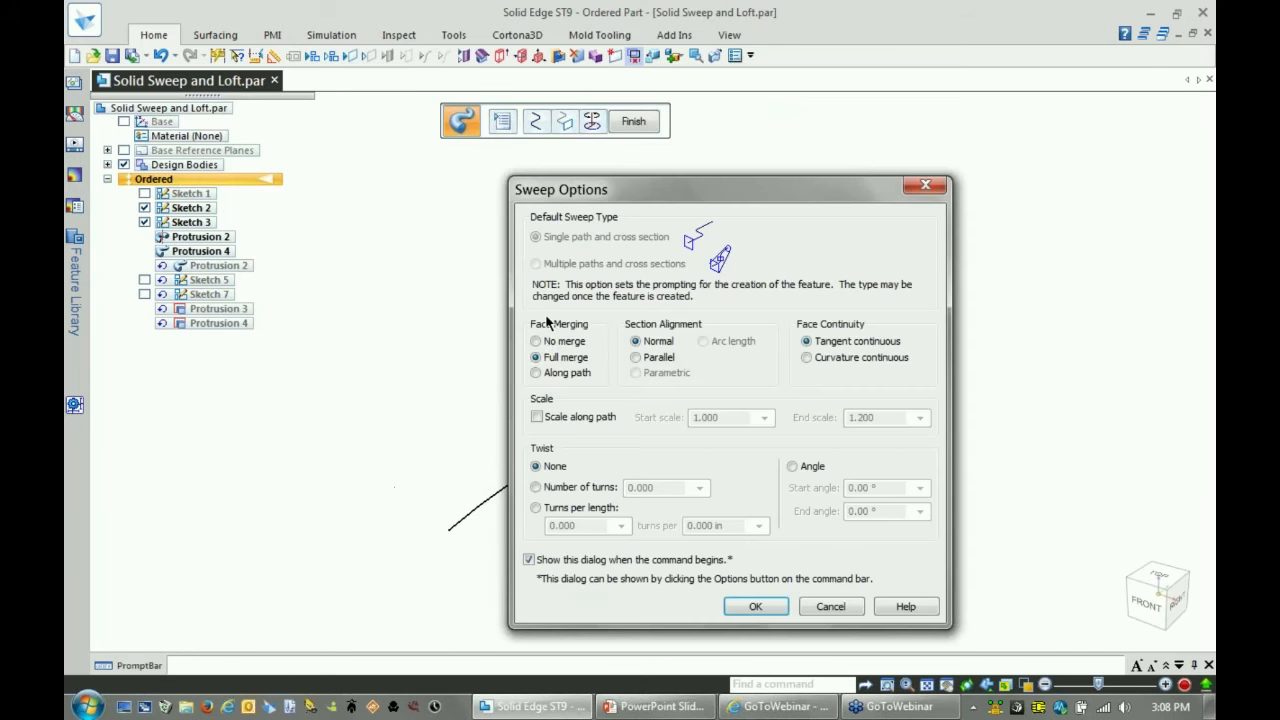
pyautogui.click(537, 343)
pyautogui.click(538, 416)
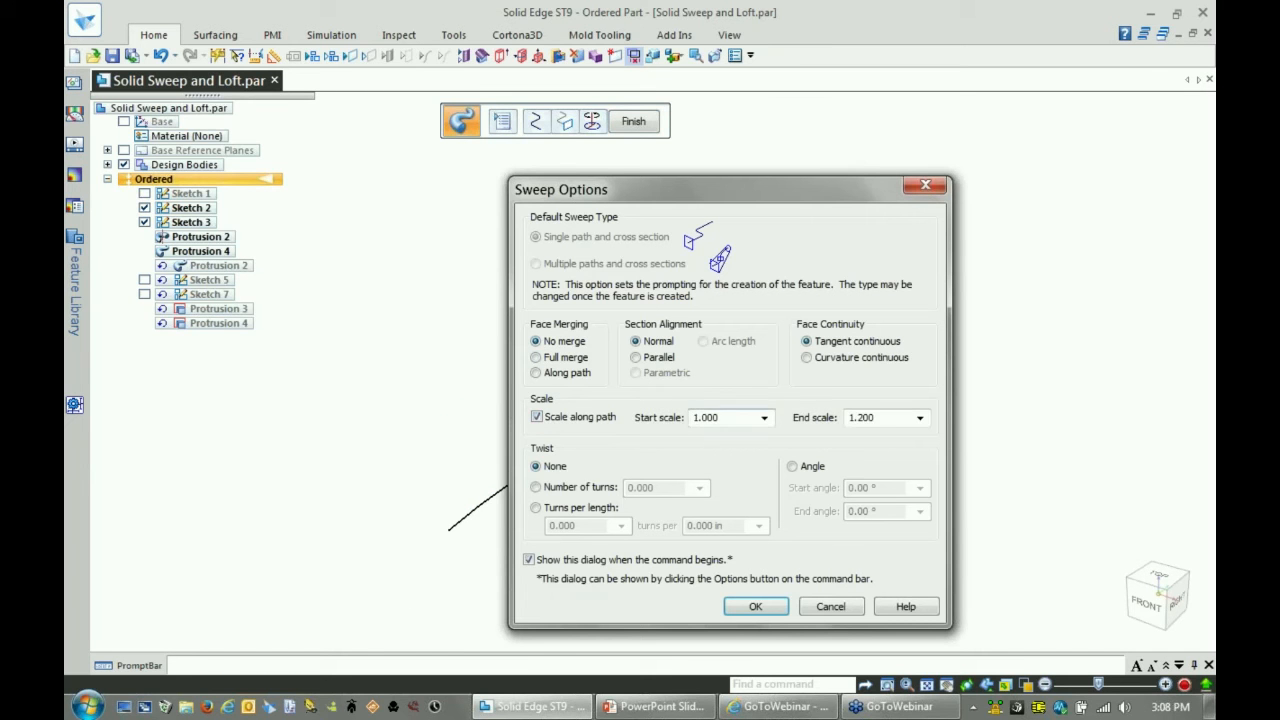
pyautogui.doubleClick(866, 422)
pyautogui.write('1.')
pyautogui.click(756, 606)
pyautogui.hotkey('ctrl', 't')
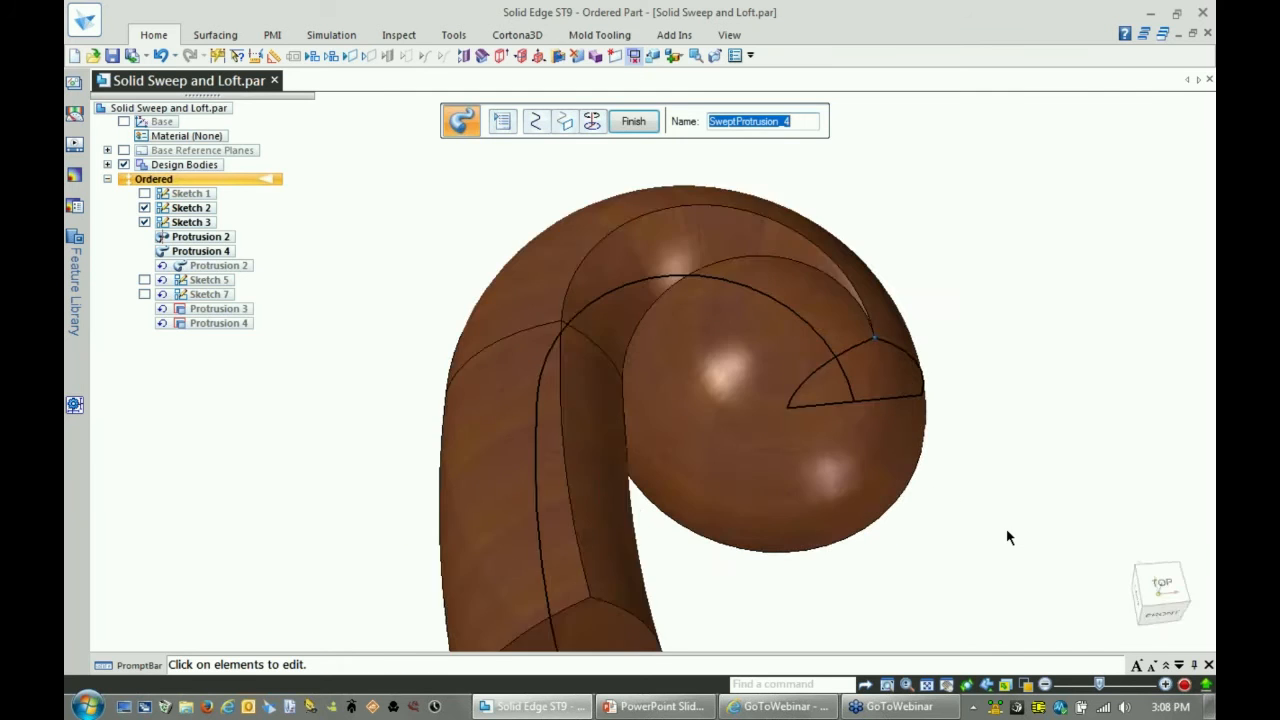
pyautogui.hotkey('ctrl', 'i')
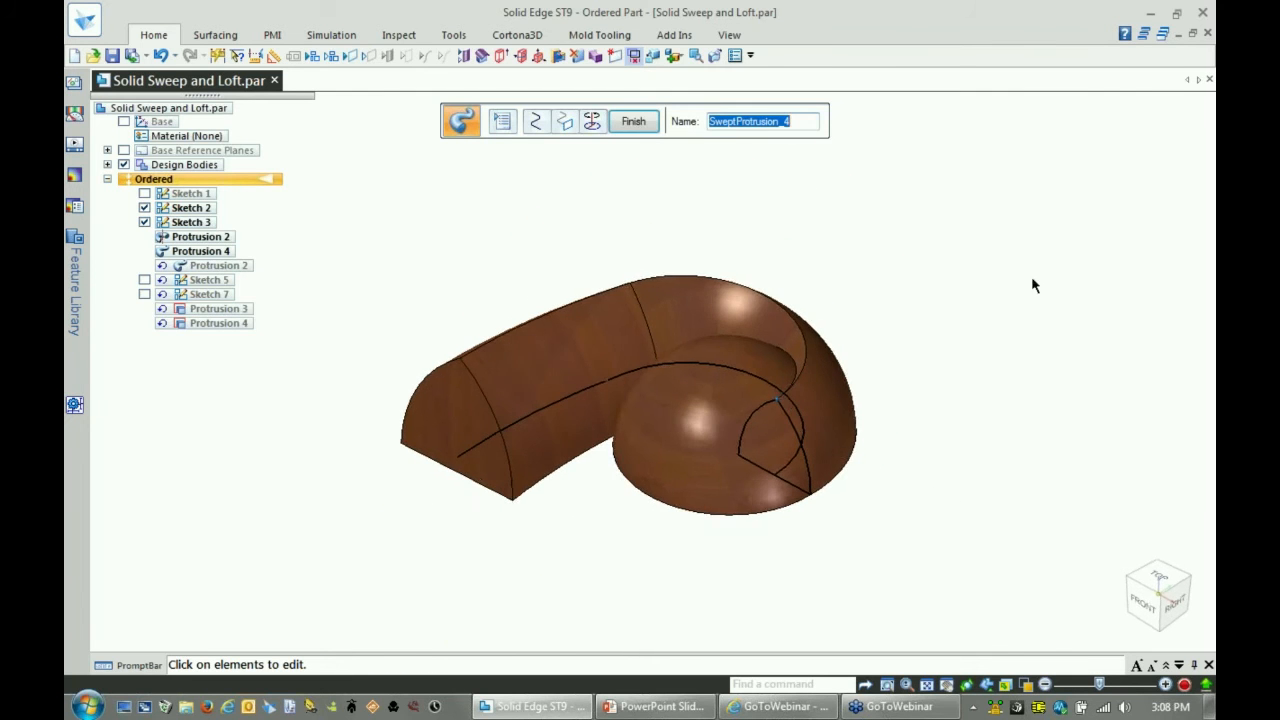
# - Turn off scaling along the path in the sweep options and finish the swept protrusion
pyautogui.click(503, 121)
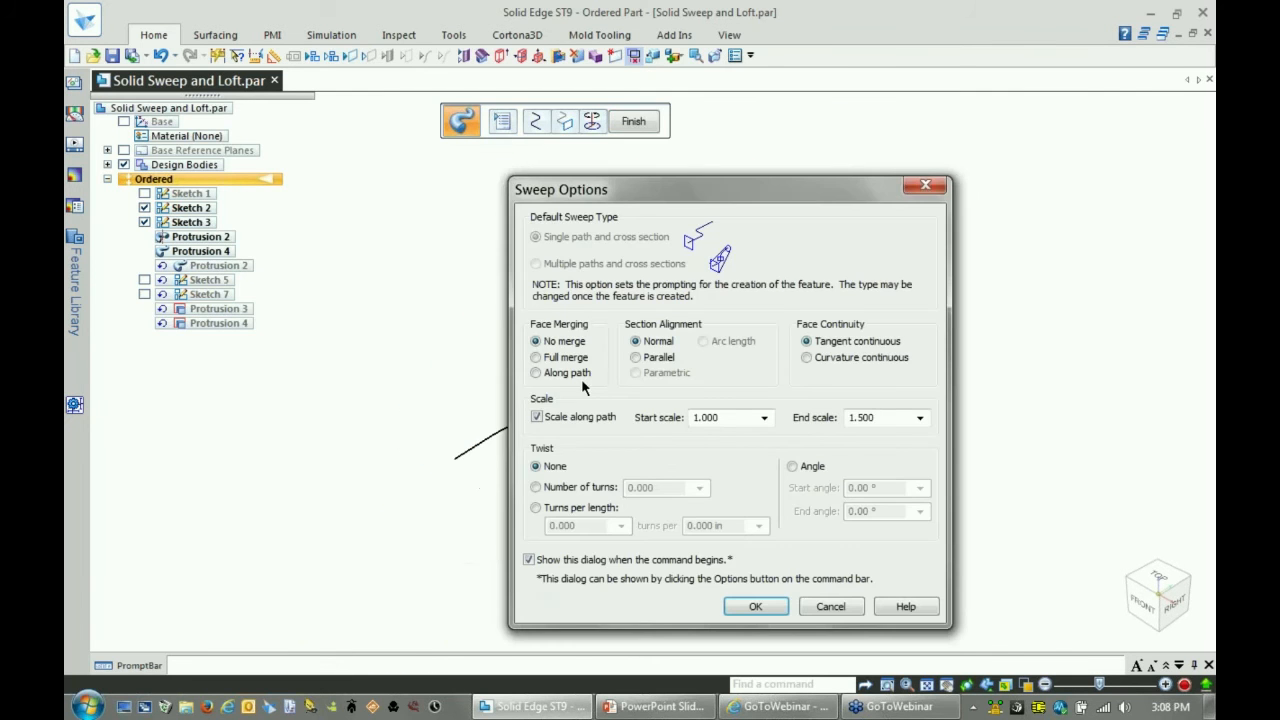
pyautogui.click(537, 416)
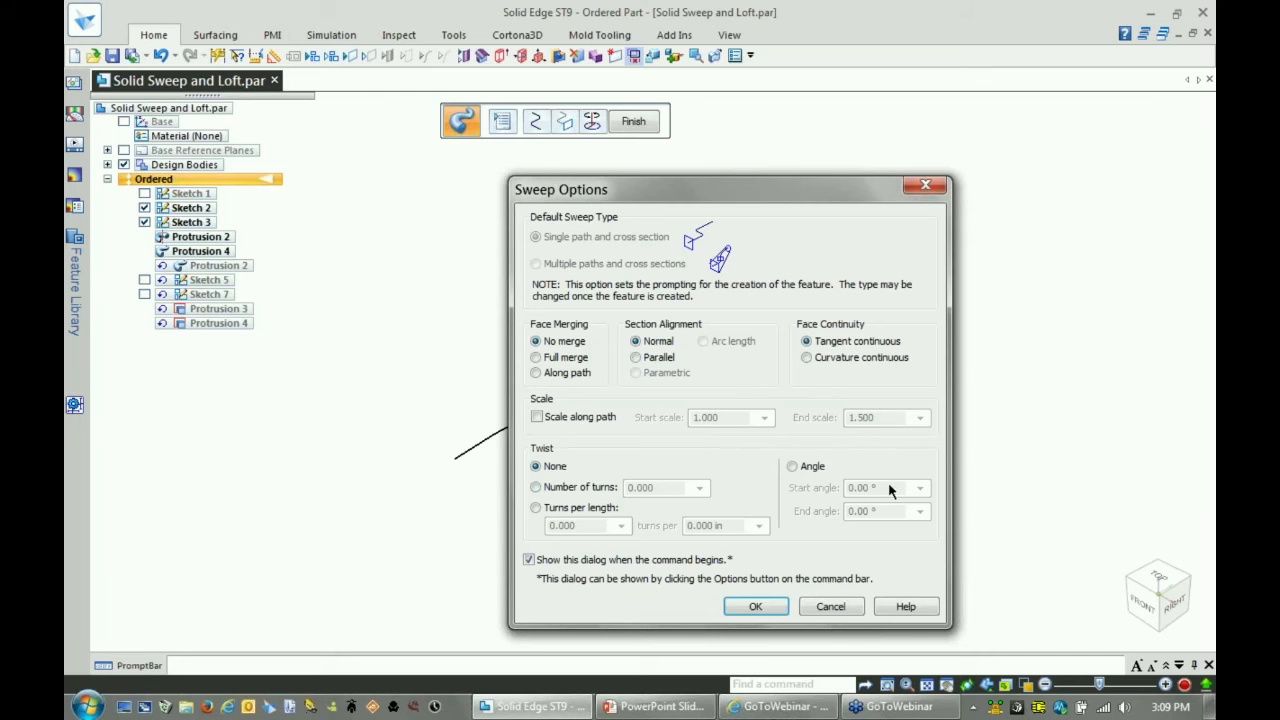
pyautogui.click(752, 612)
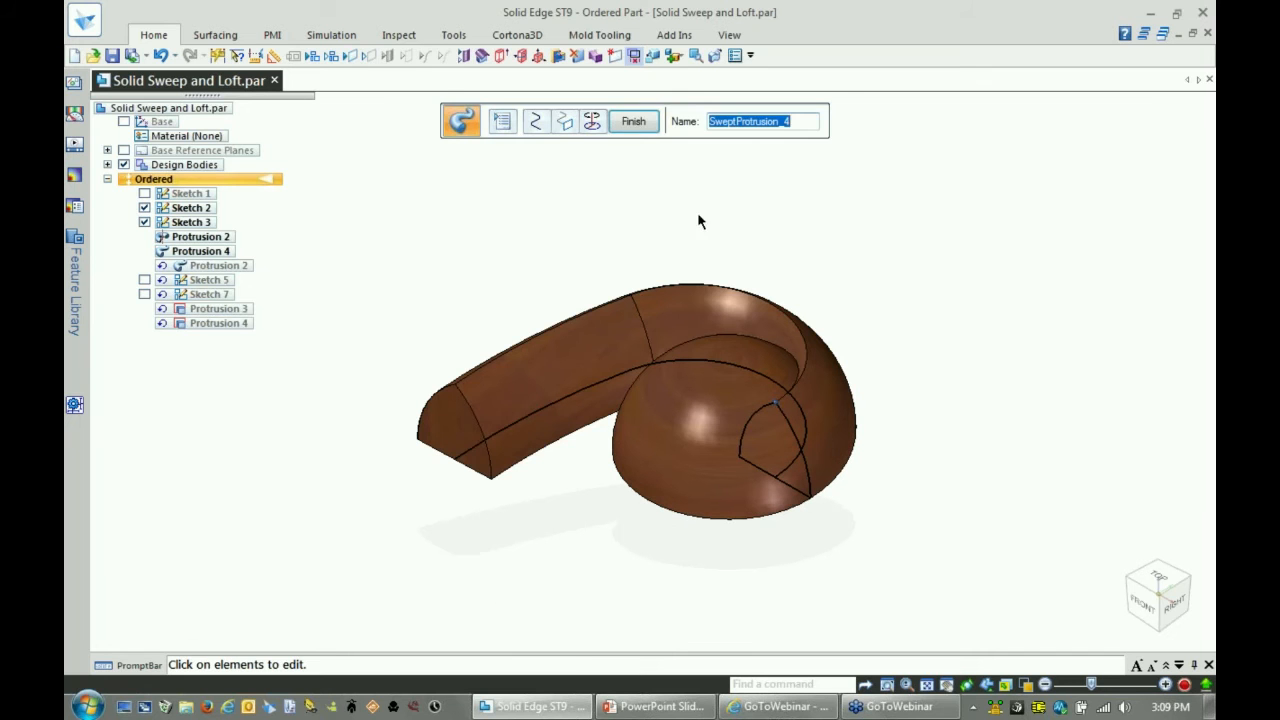
pyautogui.click(632, 123)
pyautogui.click(634, 121)
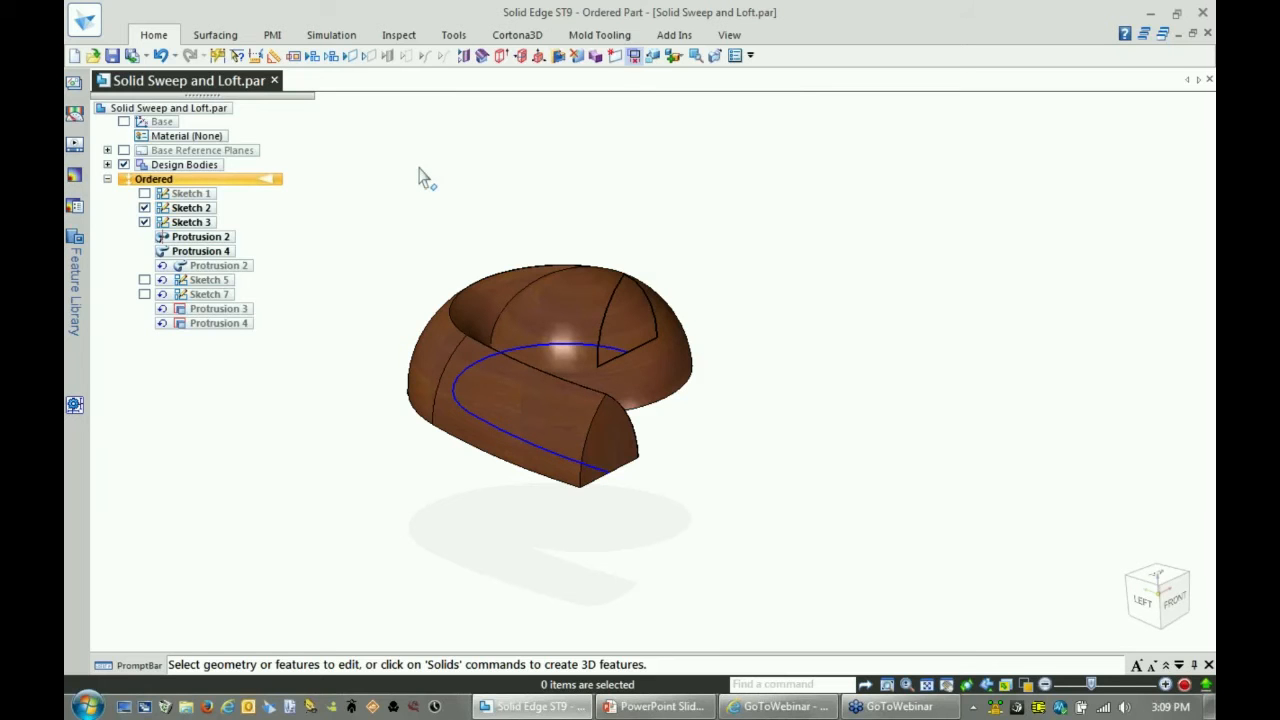
# - Start a geometry-oriented coordinate system at the midpoint of the sweep end face's bottom edge, with its X axis along that edge
pyautogui.moveTo(745, 278); pyautogui.dragTo(757, 270, button='middle')
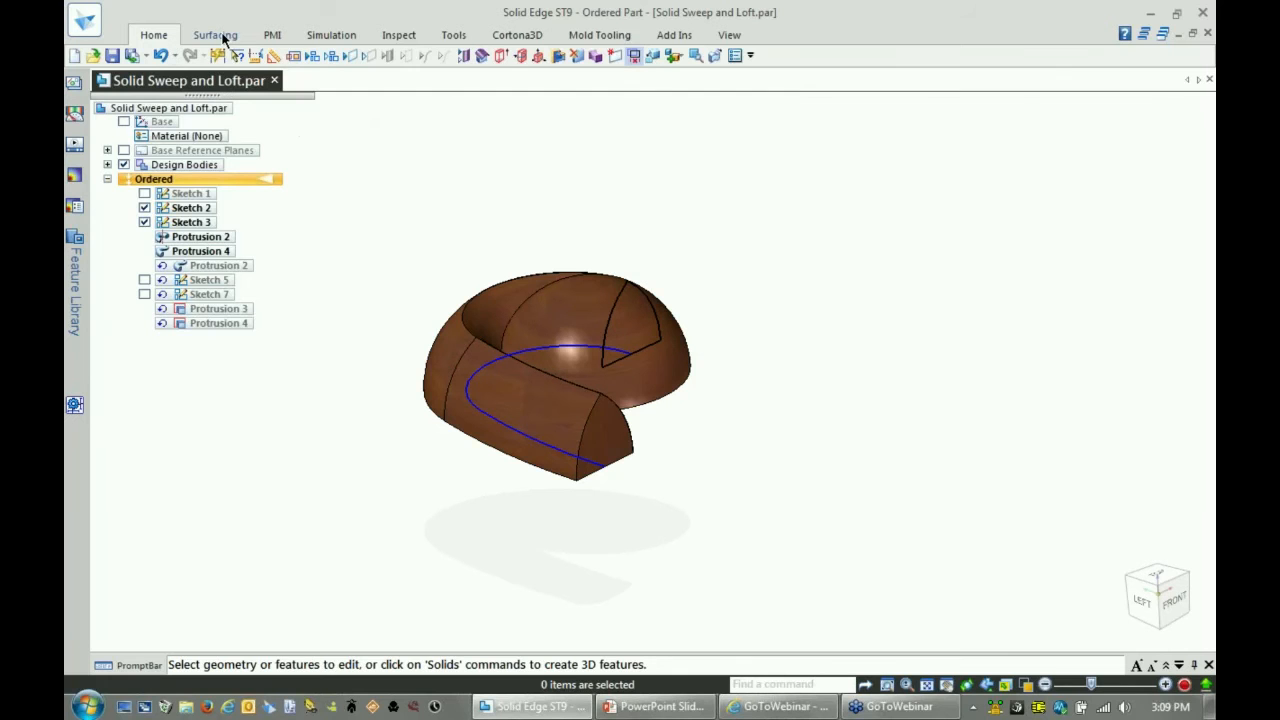
pyautogui.click(155, 35)
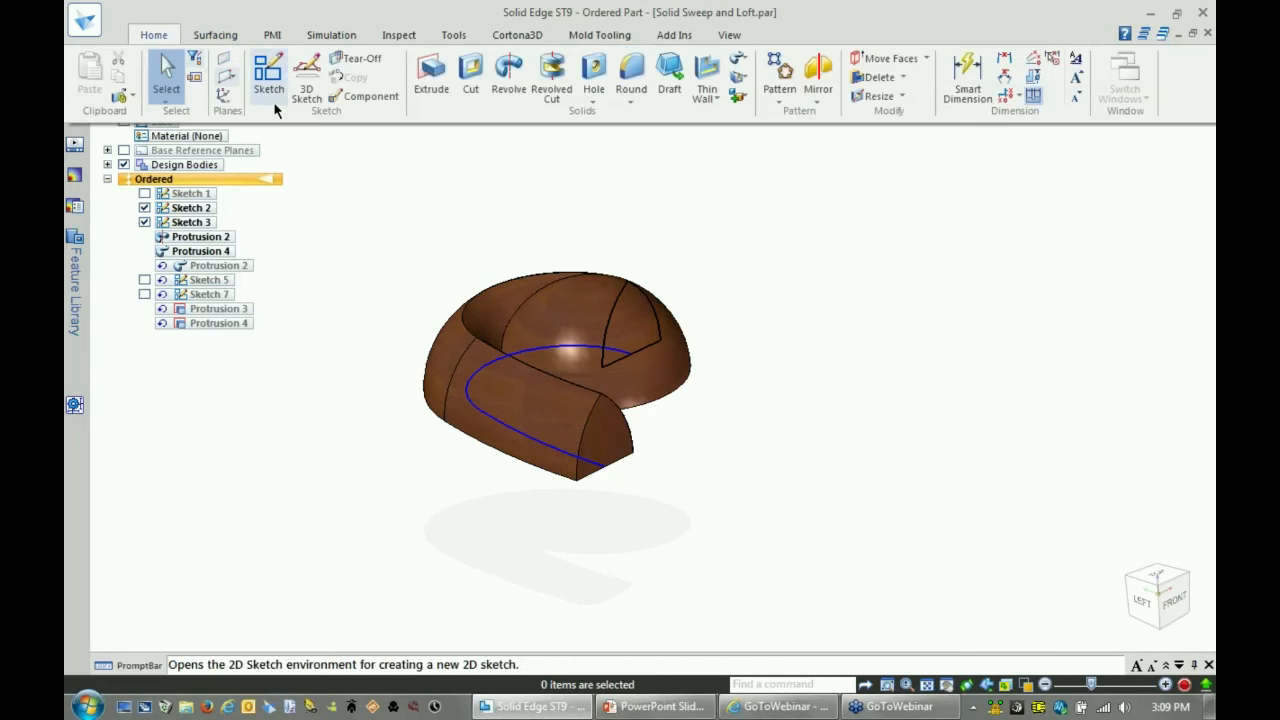
pyautogui.click(223, 95)
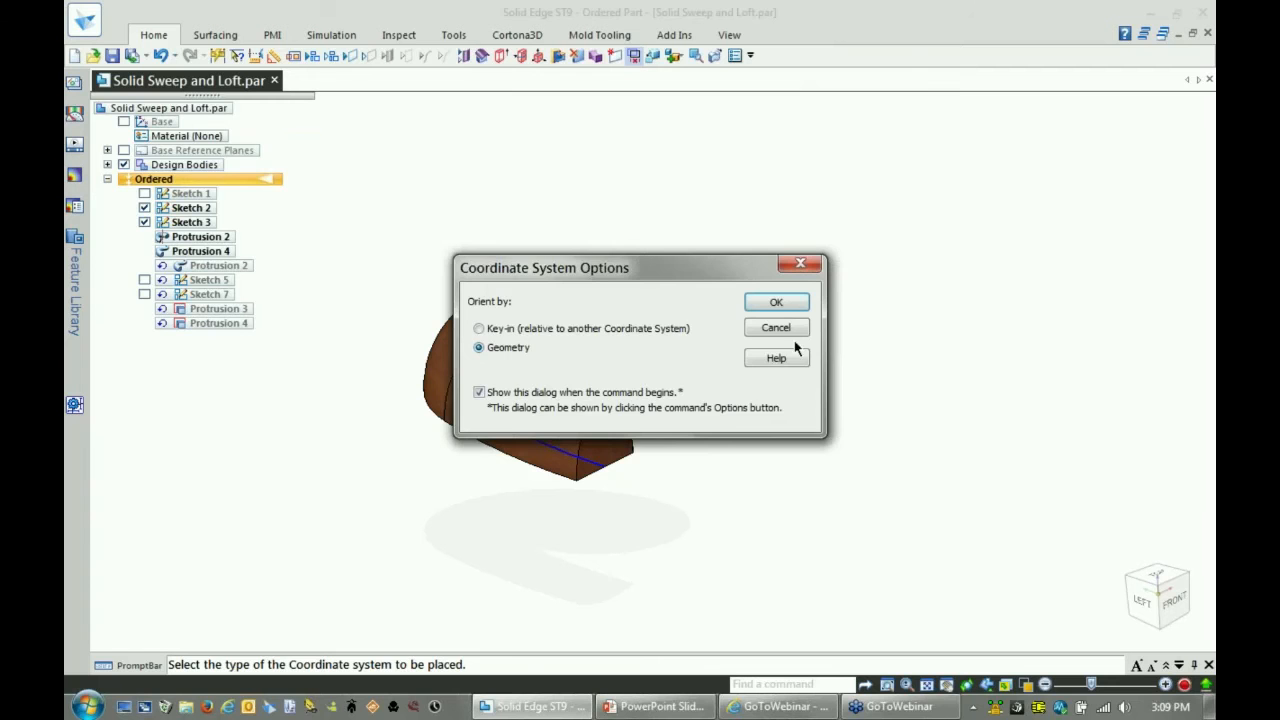
pyautogui.click(786, 304)
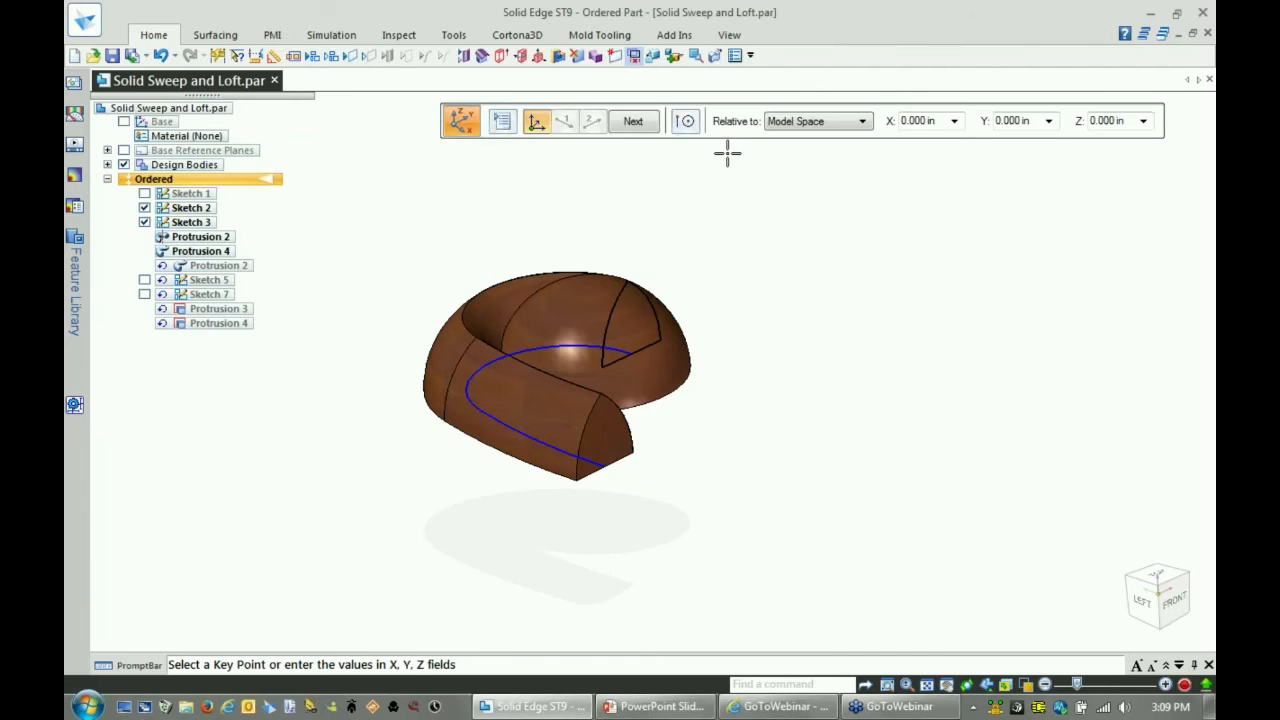
pyautogui.click(686, 121)
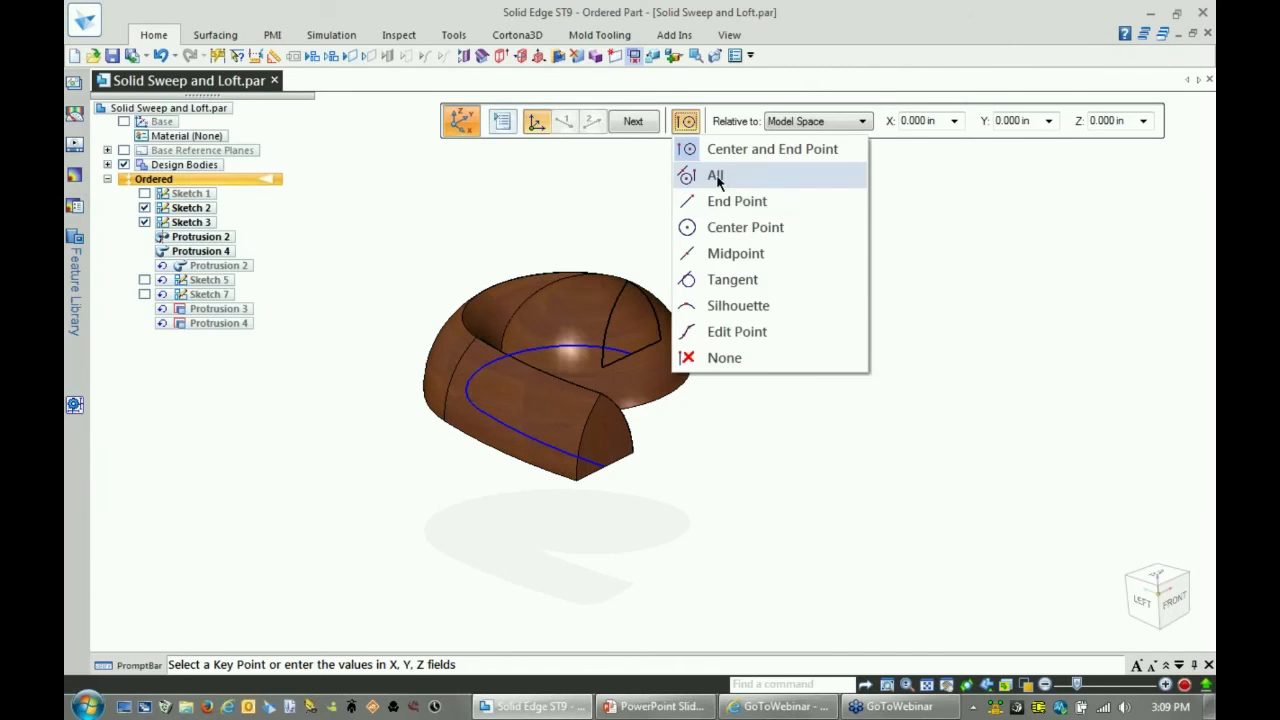
pyautogui.click(730, 254)
pyautogui.scroll(5, 740, 474)
pyautogui.click(562, 466)
pyautogui.click(617, 445)
pyautogui.click(723, 431)
# - Show the Base coordinate system, align the new system's Y axis with the Base Z axis, and finish it
pyautogui.moveTo(726, 432); pyautogui.dragTo(831, 389, button='middle')
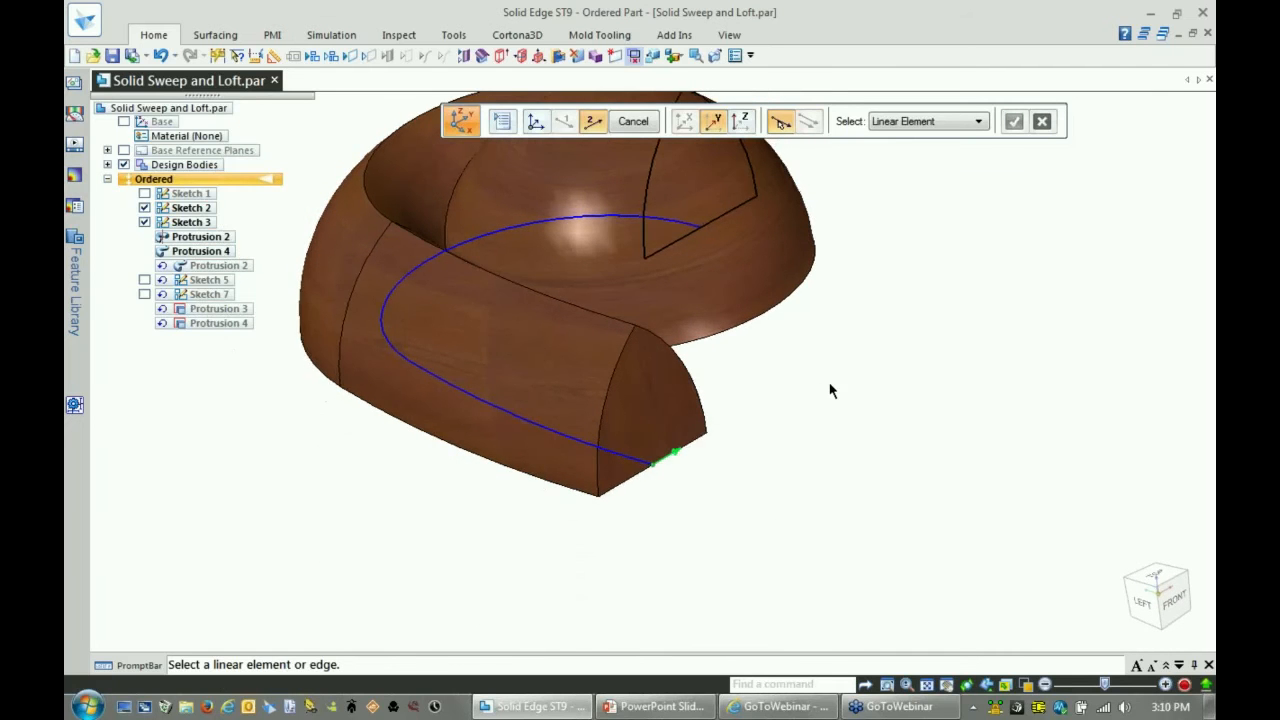
pyautogui.scroll(-2, 831, 390)
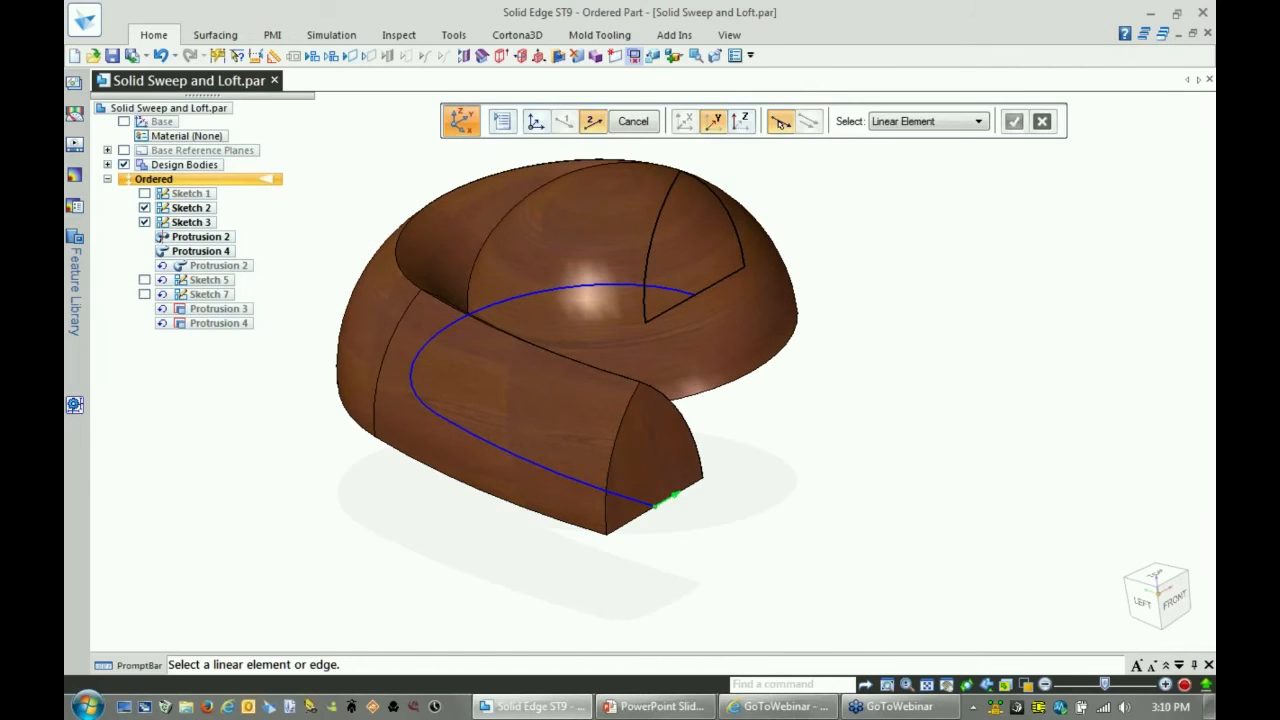
pyautogui.click(124, 121)
pyautogui.moveTo(363, 191); pyautogui.dragTo(588, 241, button='middle')
pyautogui.click(631, 330)
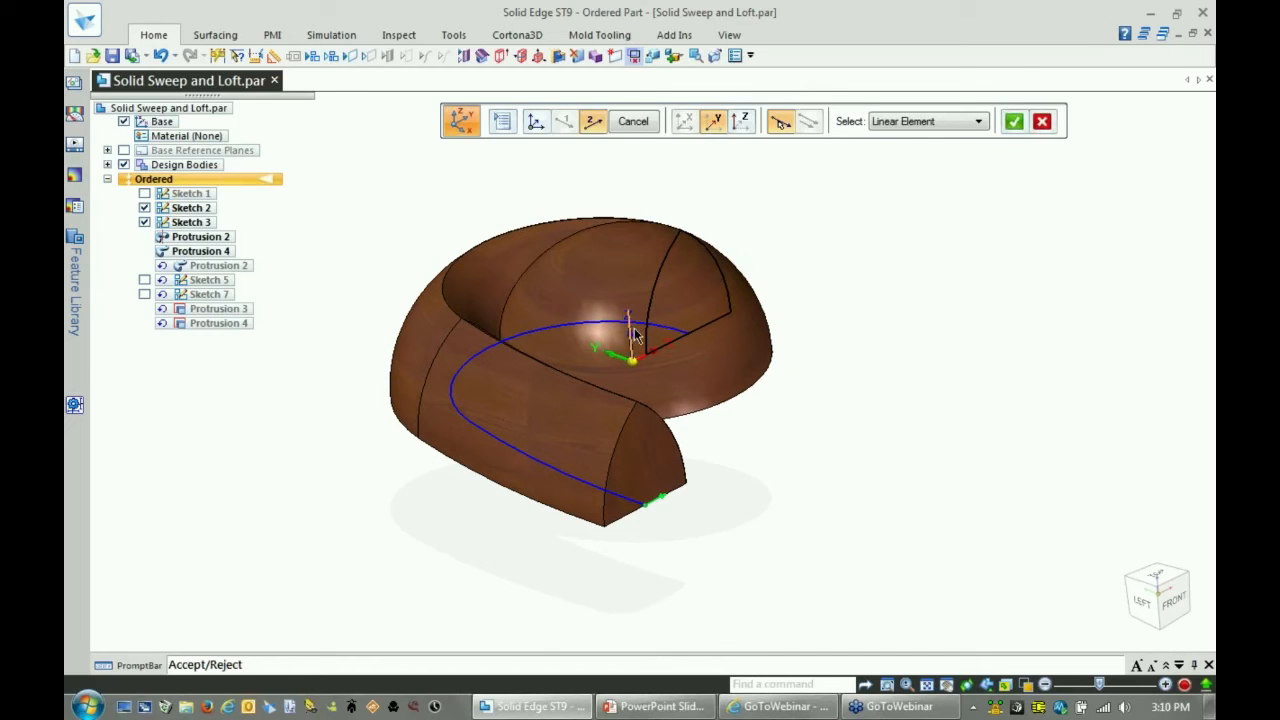
pyautogui.rightClick(797, 408)
pyautogui.click(813, 330)
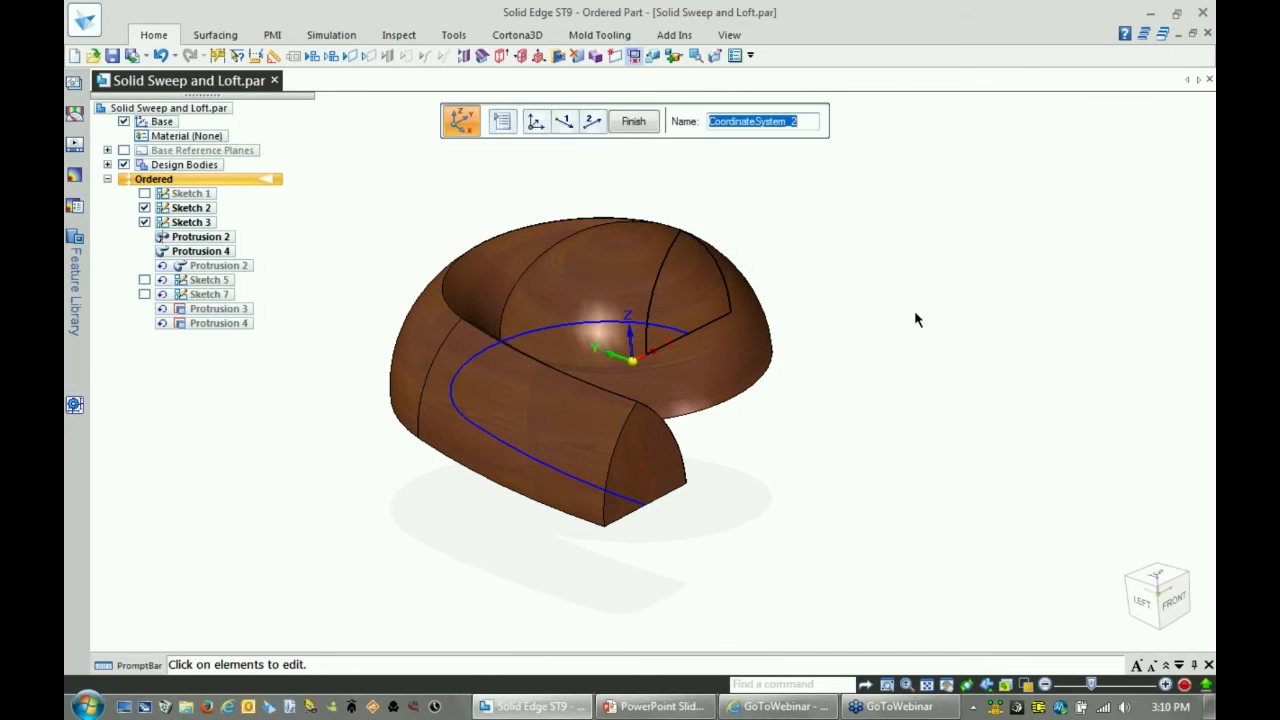
pyautogui.press('Return')
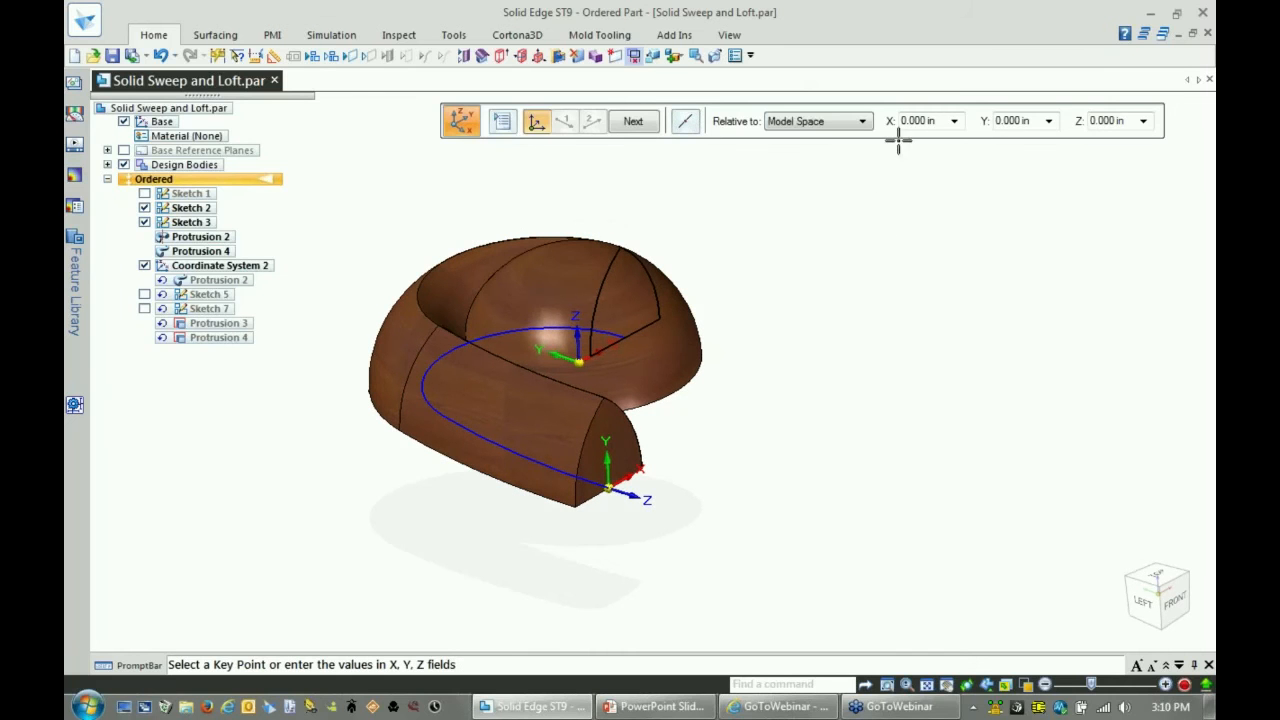
# - Place the origin of another coordinate system relative to CoordinateSystem_2 with a Z offset of 12 in
pyautogui.click(861, 122)
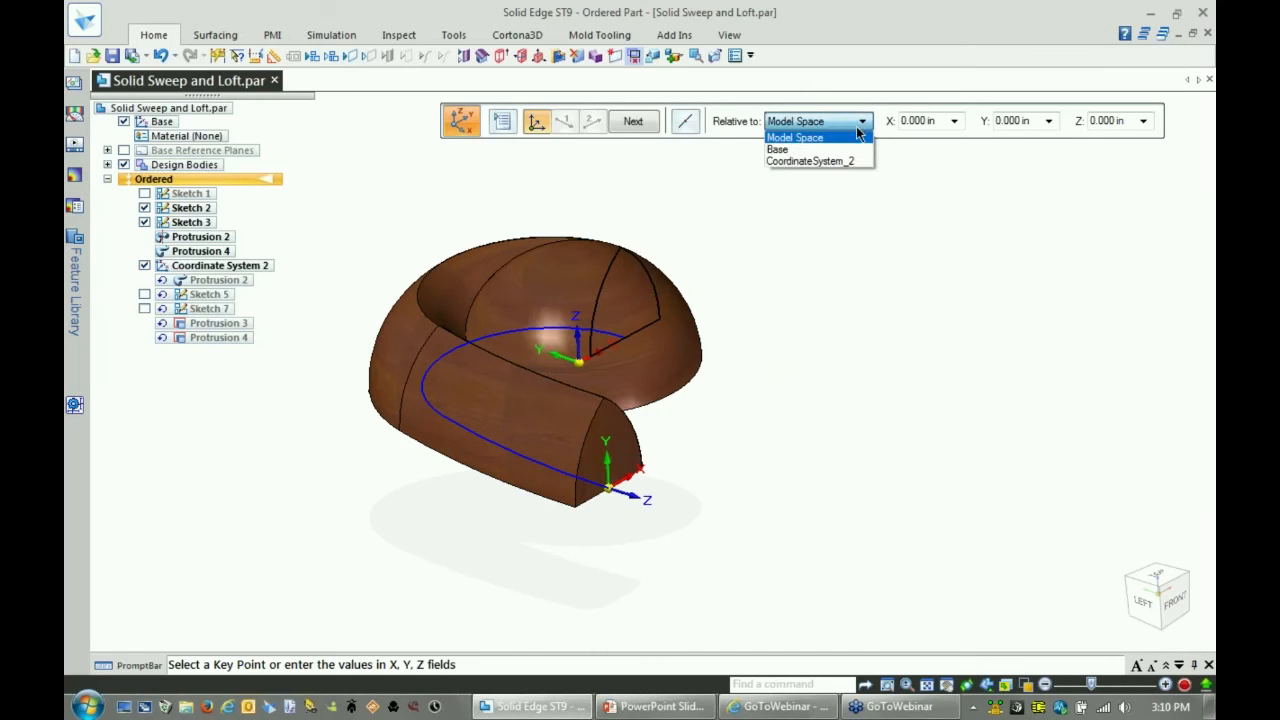
pyautogui.click(810, 161)
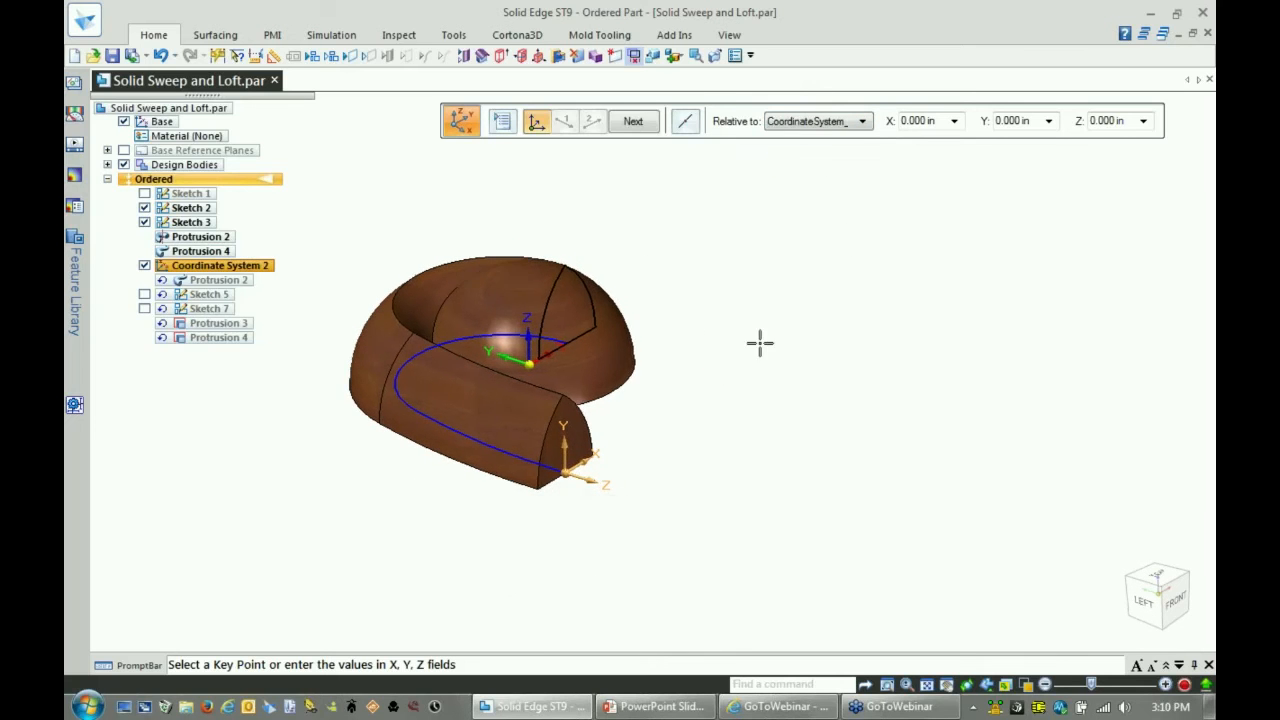
pyautogui.click(1110, 121)
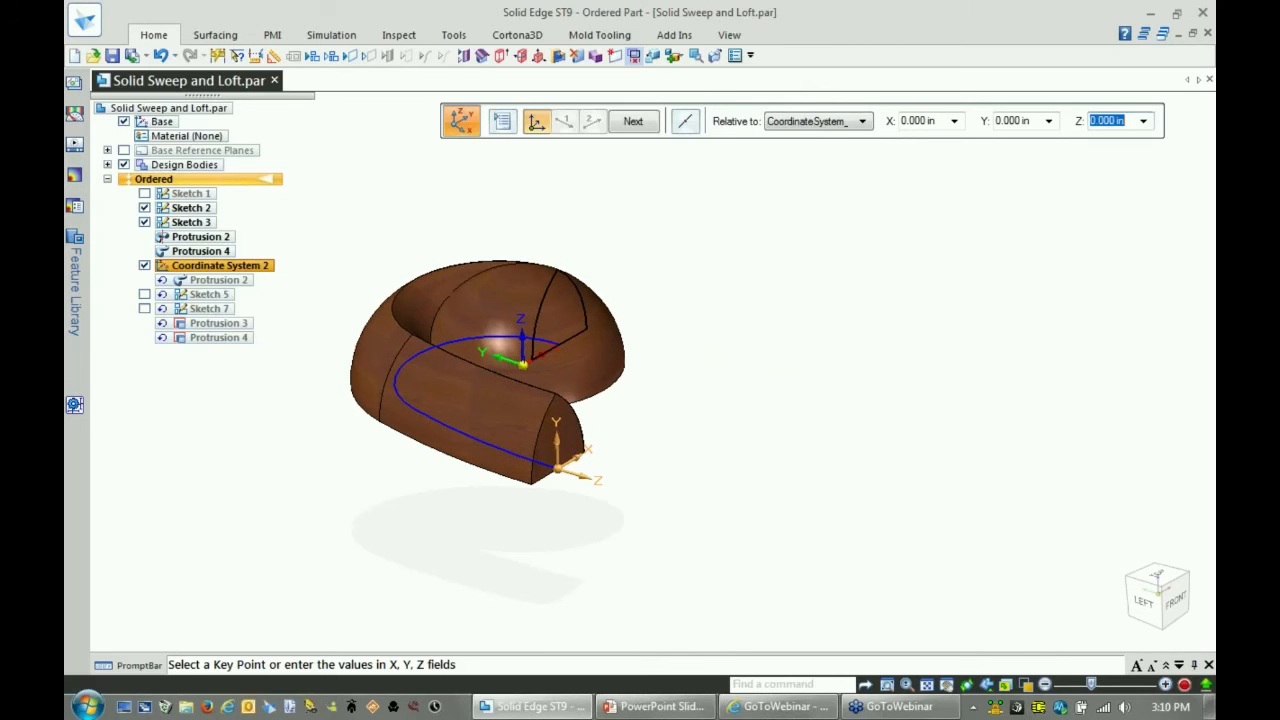
pyautogui.write('12')
pyautogui.press('Return')
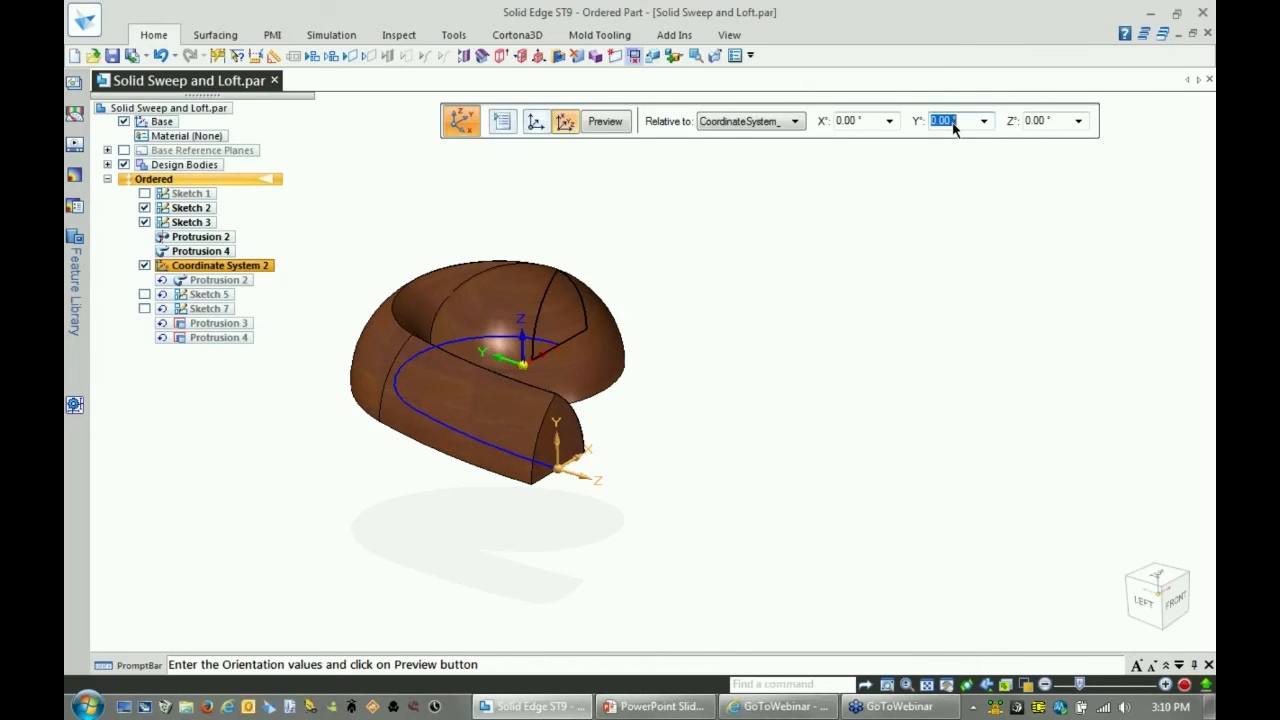
# - Rotate the offset coordinate system 180° about Y, finish it, and leave the coordinate system command
pyautogui.write('180')
pyautogui.press('Return')
pyautogui.click(605, 121)
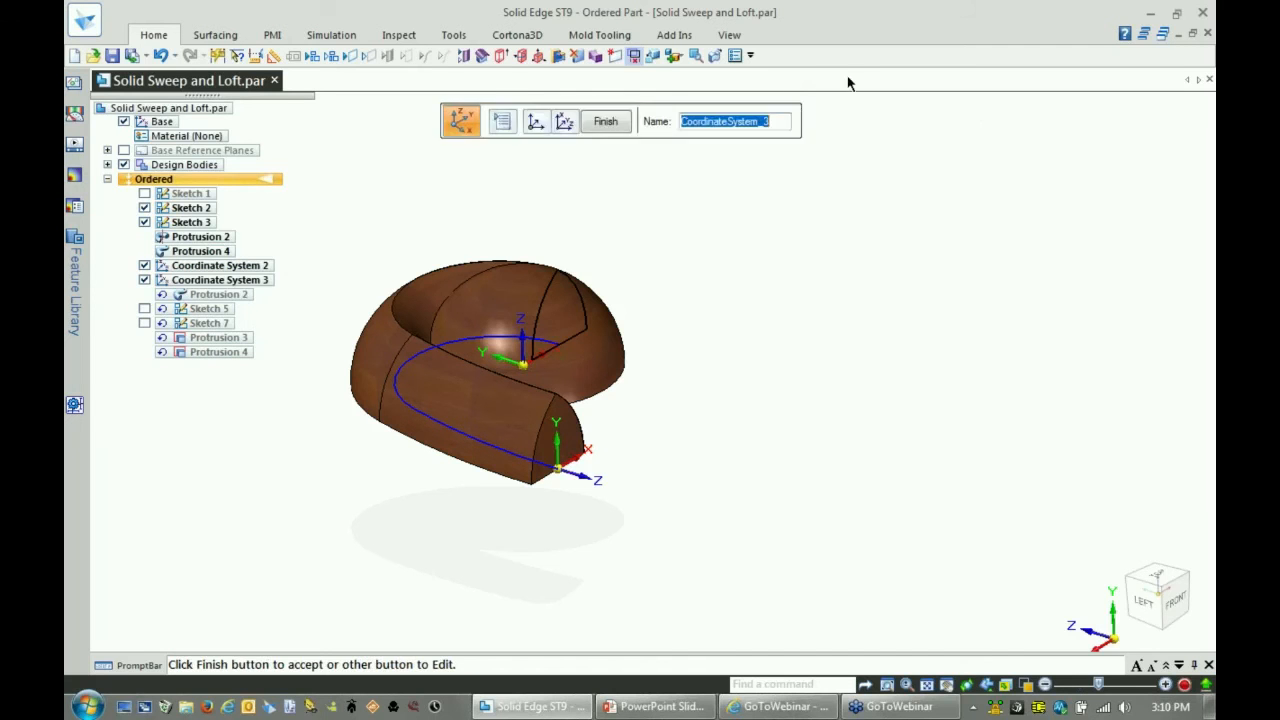
pyautogui.click(635, 121)
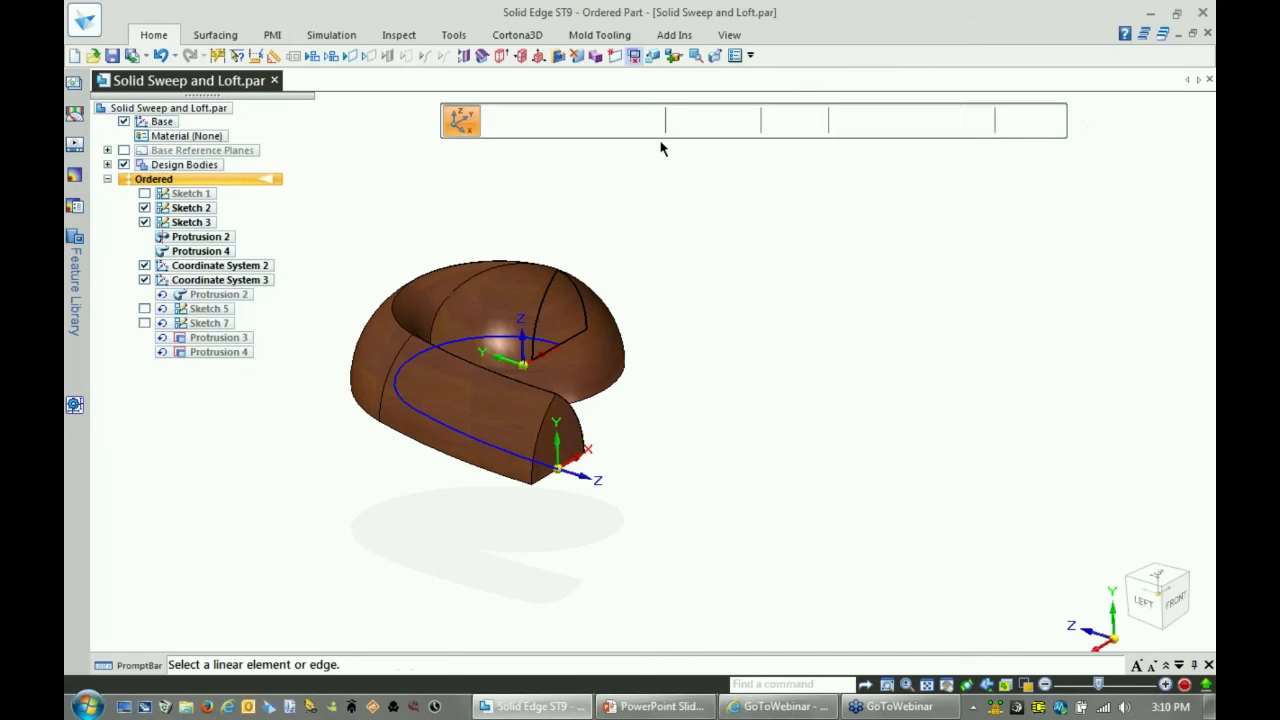
pyautogui.press('Escape')
pyautogui.press('Escape')
pyautogui.scroll(-3, 843, 272)
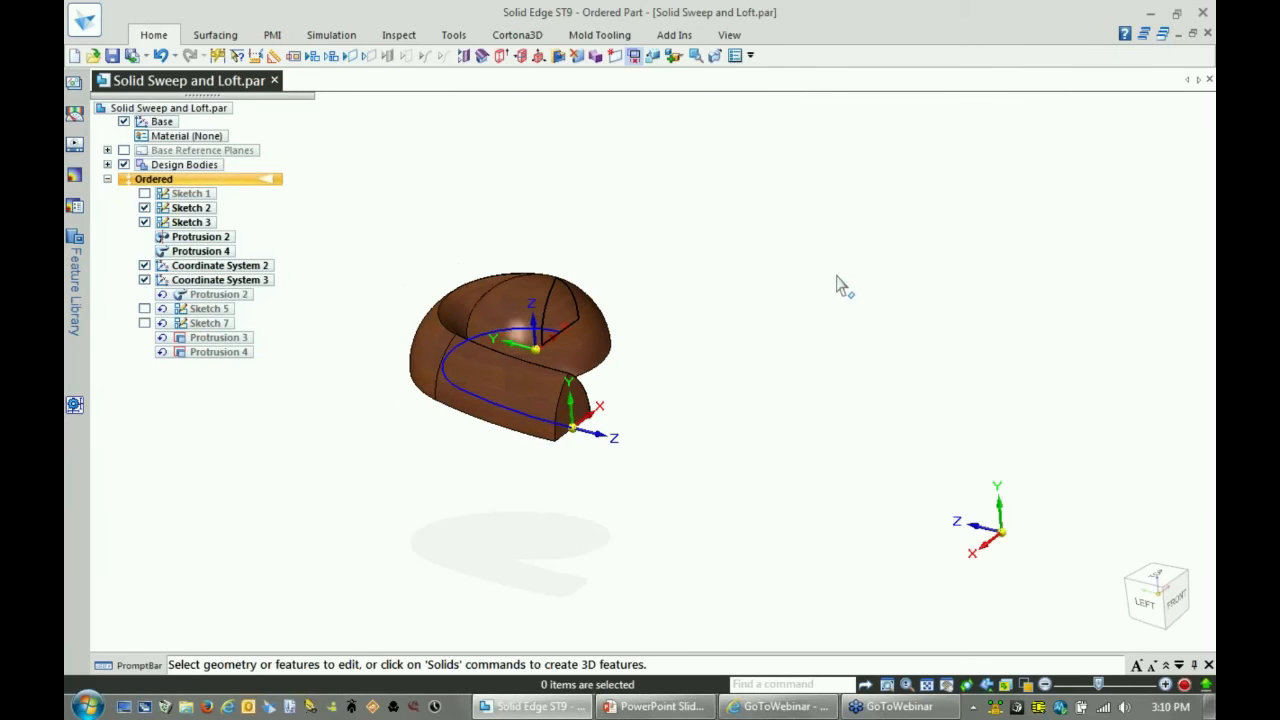
# - Start a Duplicate feature and select the whole swept design body, using the Body selection type, as the geometry to copy
pyautogui.click(160, 38)
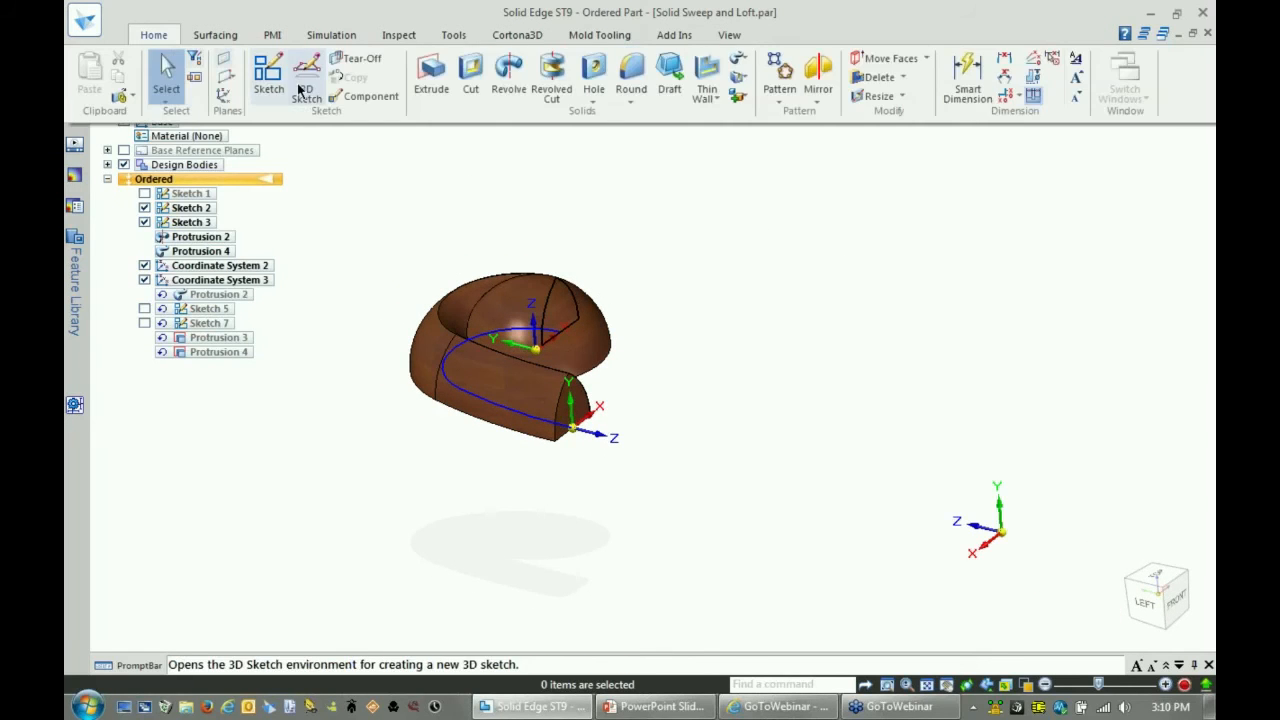
pyautogui.click(781, 100)
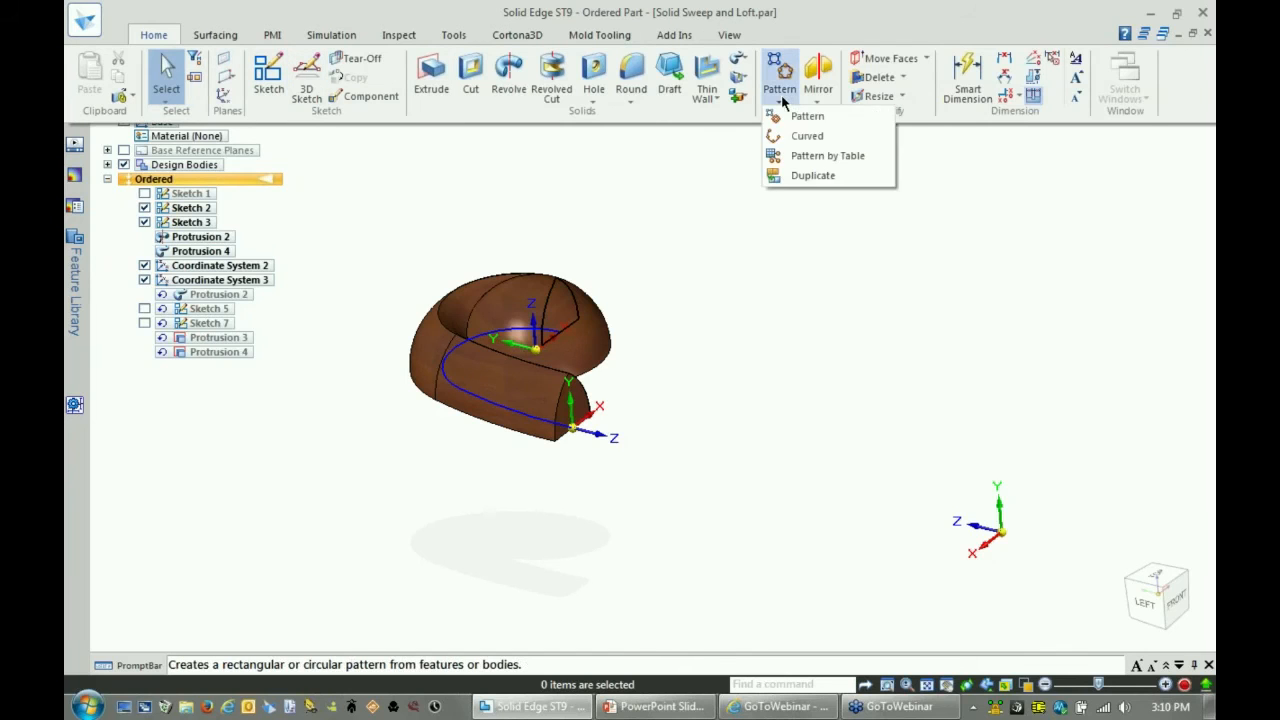
pyautogui.click(813, 176)
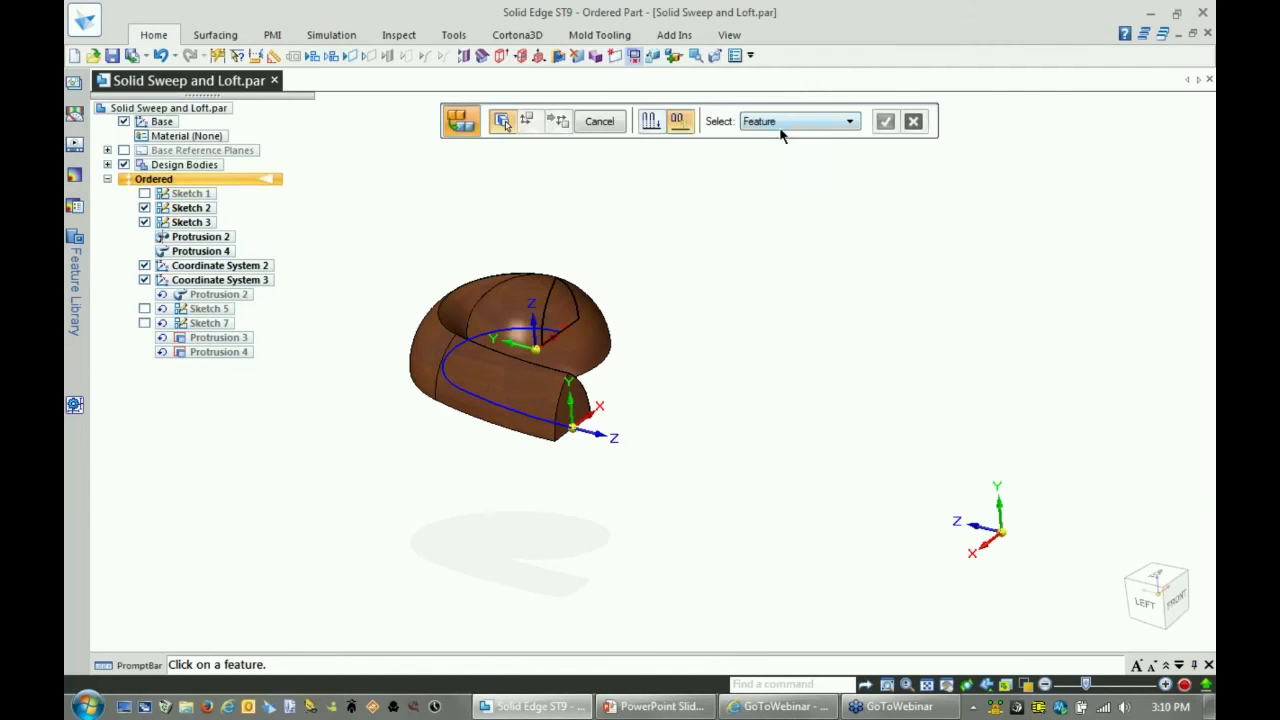
pyautogui.click(782, 123)
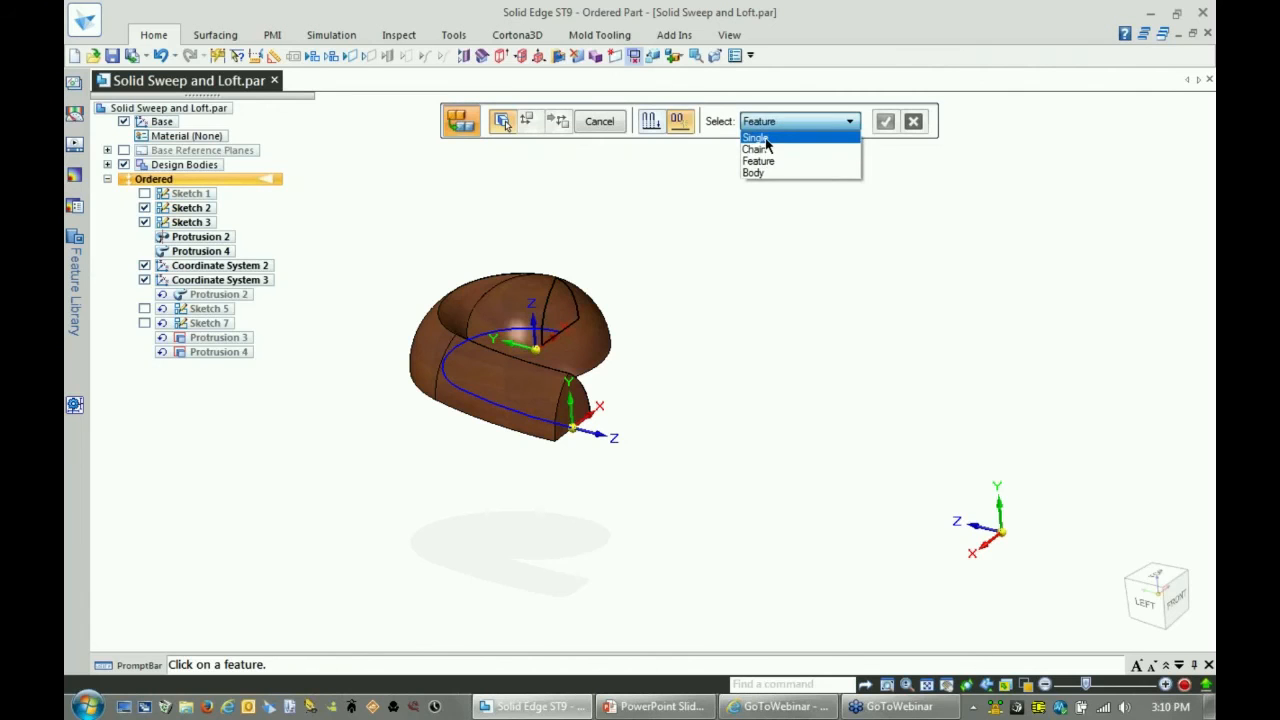
pyautogui.click(760, 176)
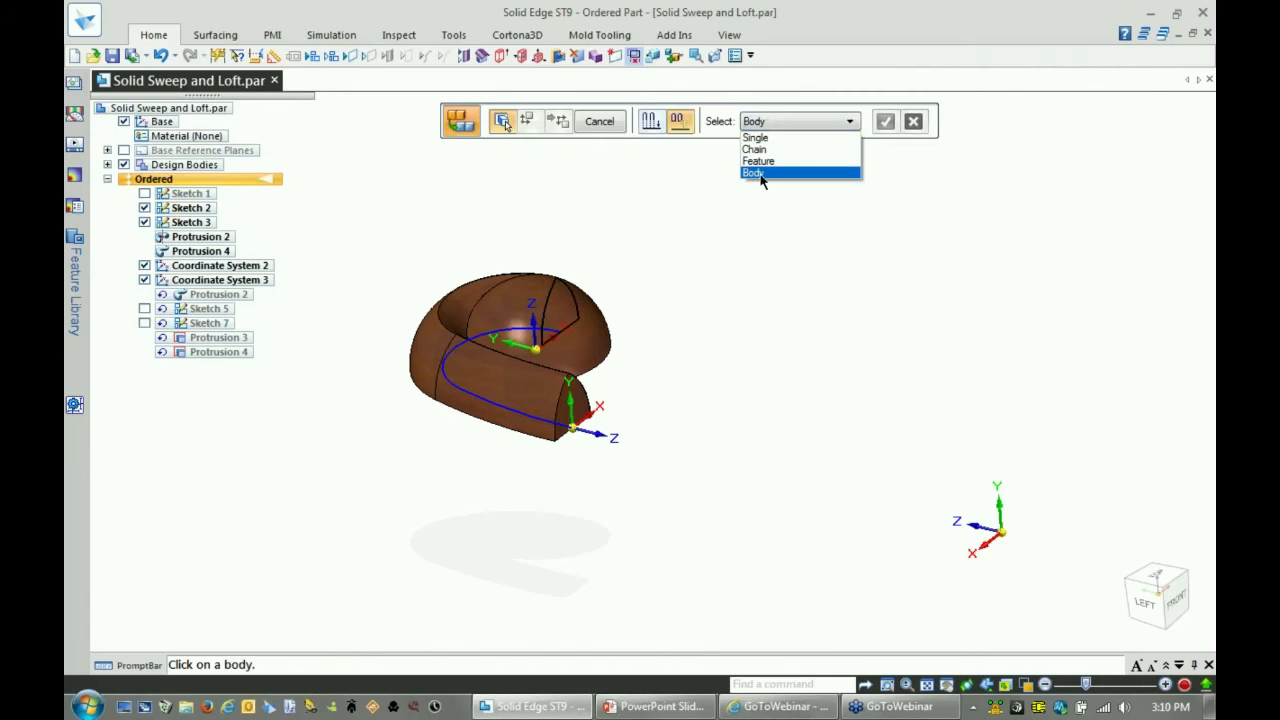
pyautogui.click(604, 300)
pyautogui.rightClick(671, 229)
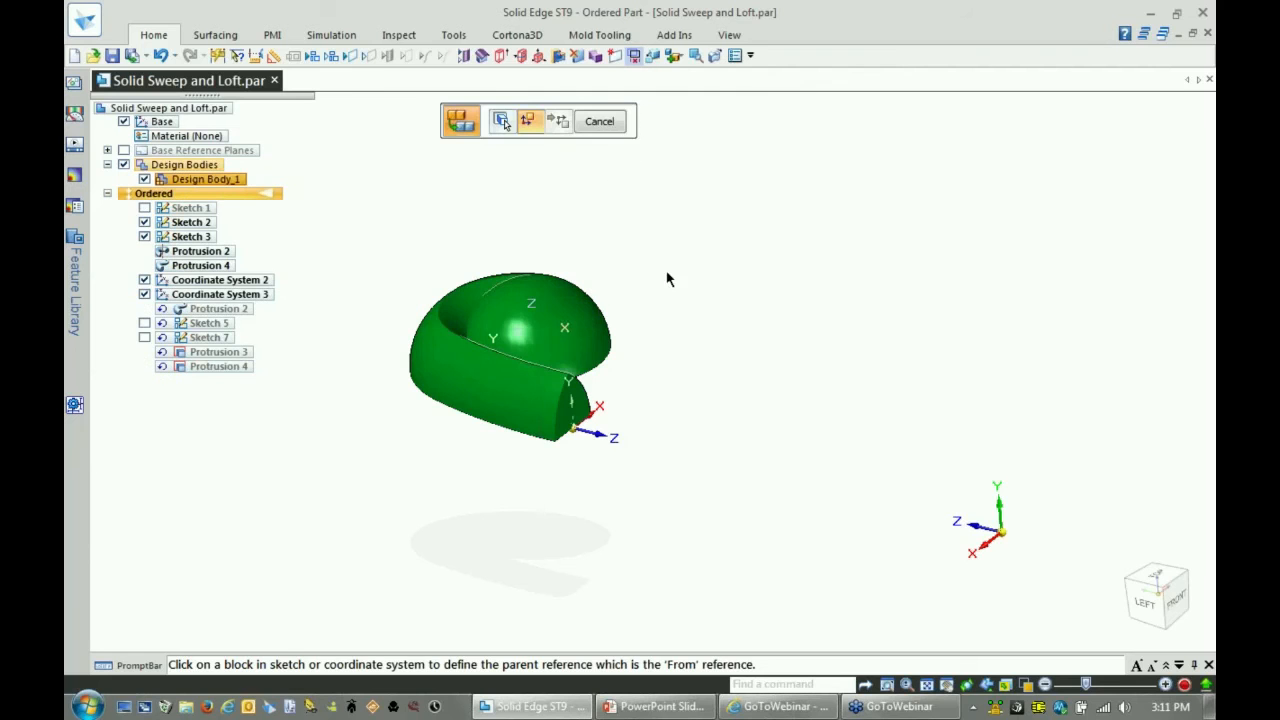
# - Place the duplicate using Coordinate System 2 as the From reference and Coordinate System 3 as the To reference, and finish it
pyautogui.click(600, 434)
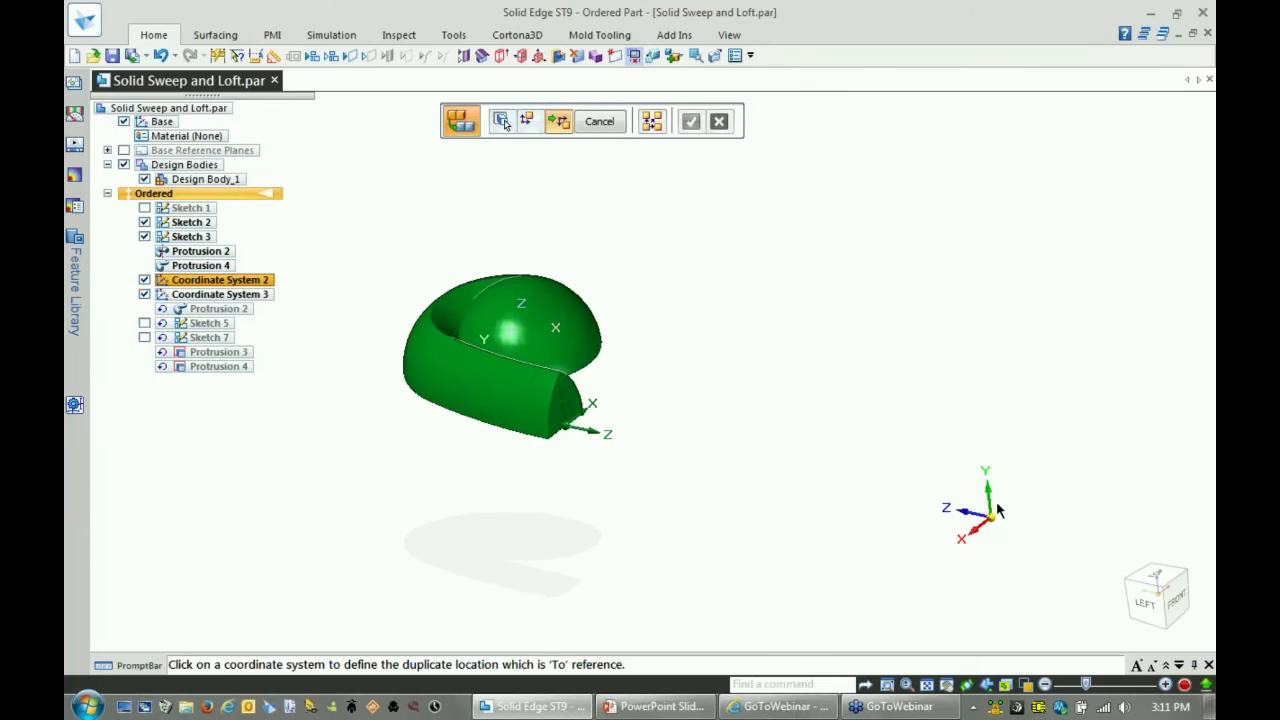
pyautogui.click(991, 505)
pyautogui.rightClick(958, 332)
pyautogui.click(613, 125)
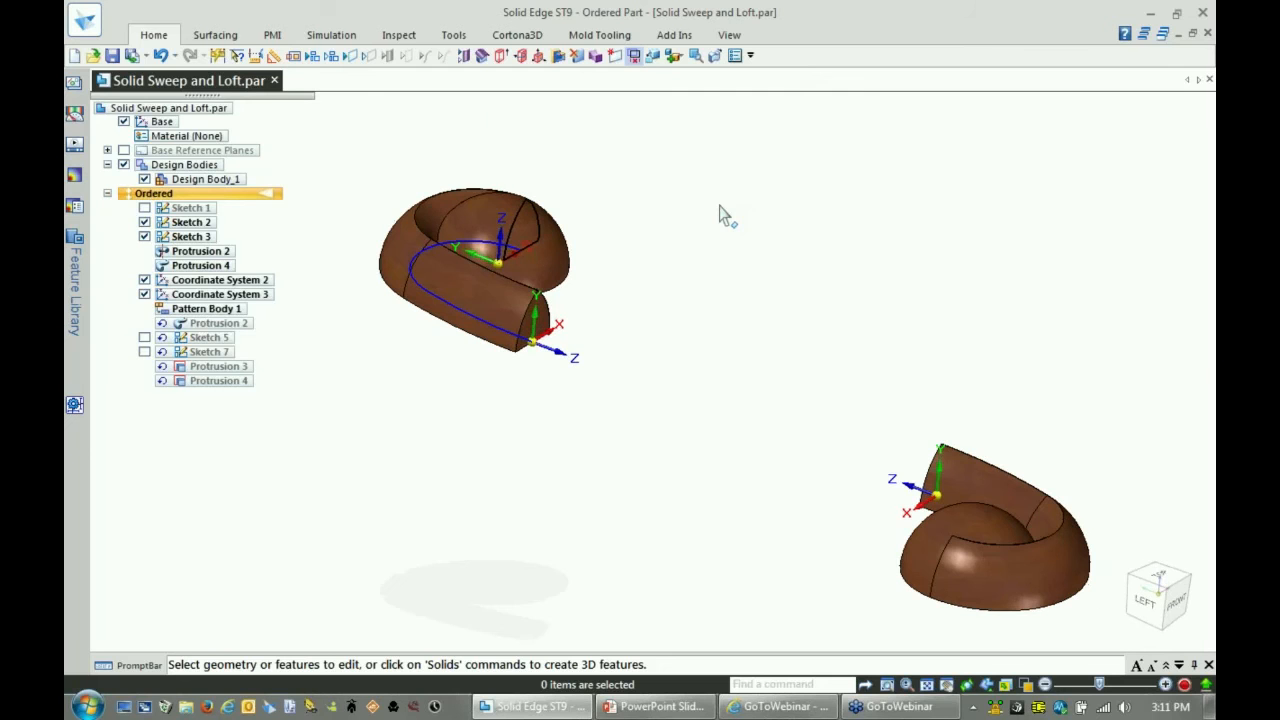
# - Create a lofted protrusion between the facing end faces of the original and duplicated bodies, selecting the sections with the Face option
pyautogui.click(154, 35)
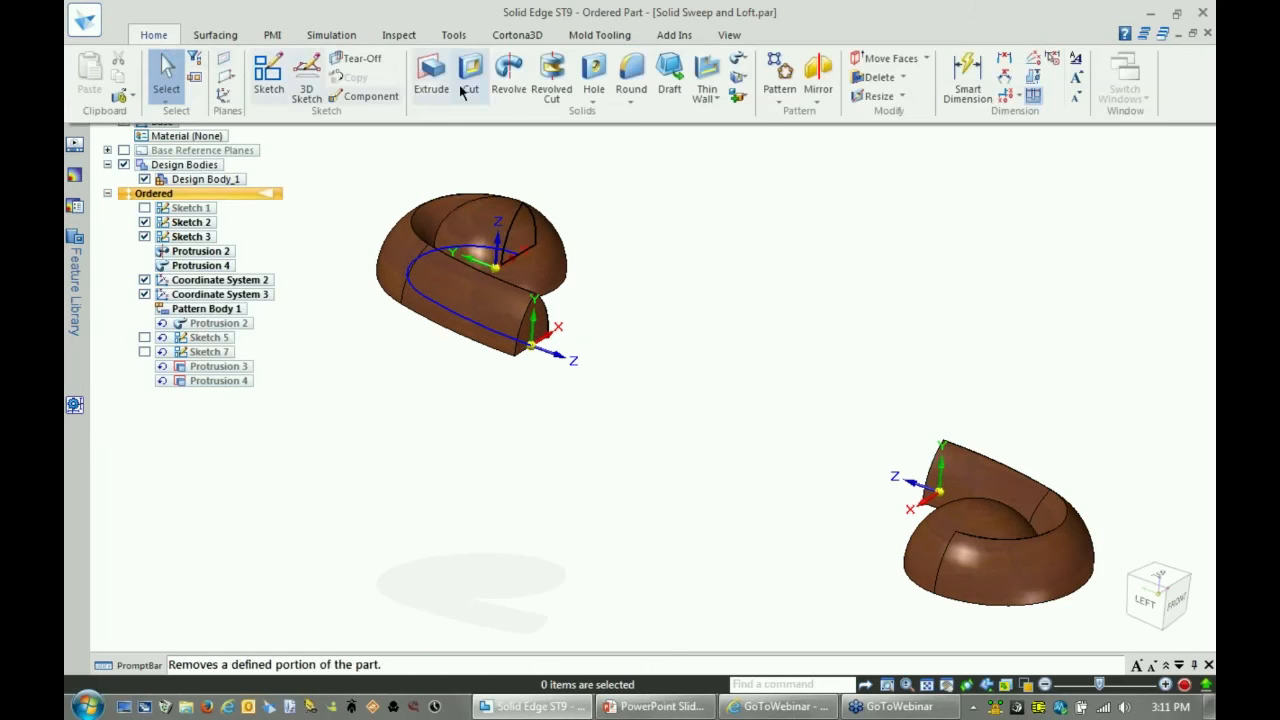
pyautogui.click(745, 66)
pyautogui.click(765, 128)
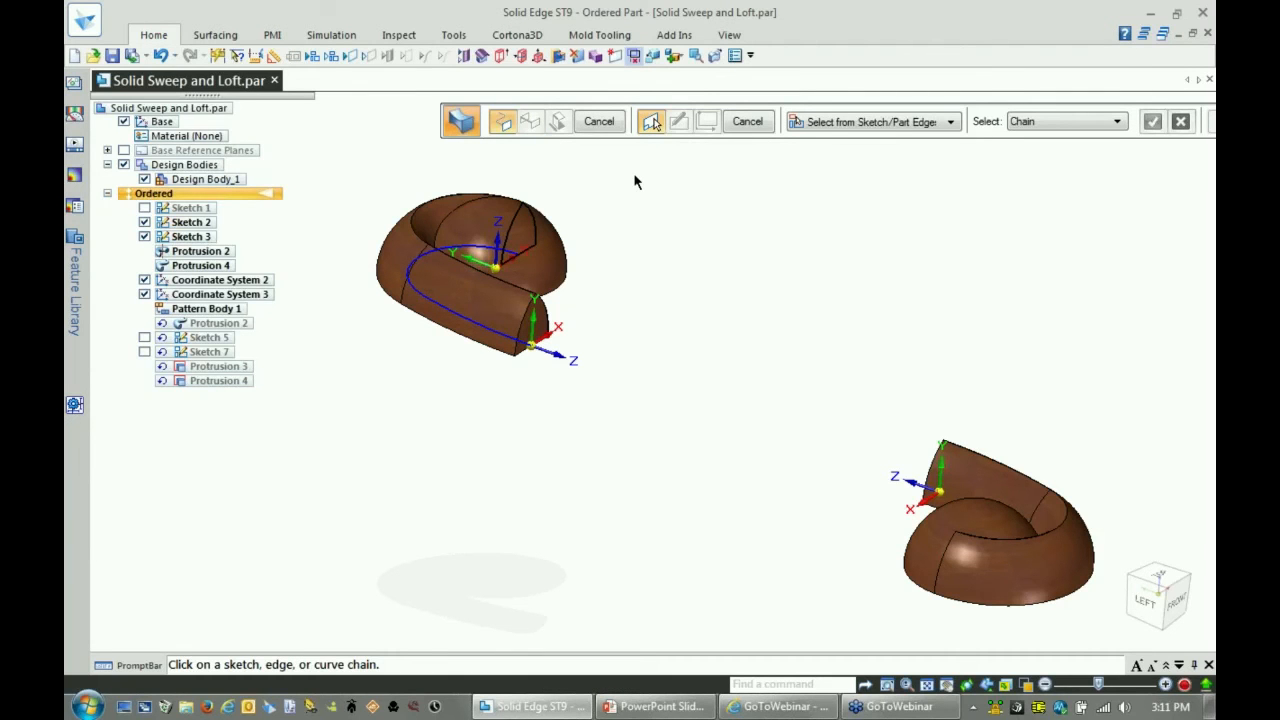
pyautogui.click(1030, 123)
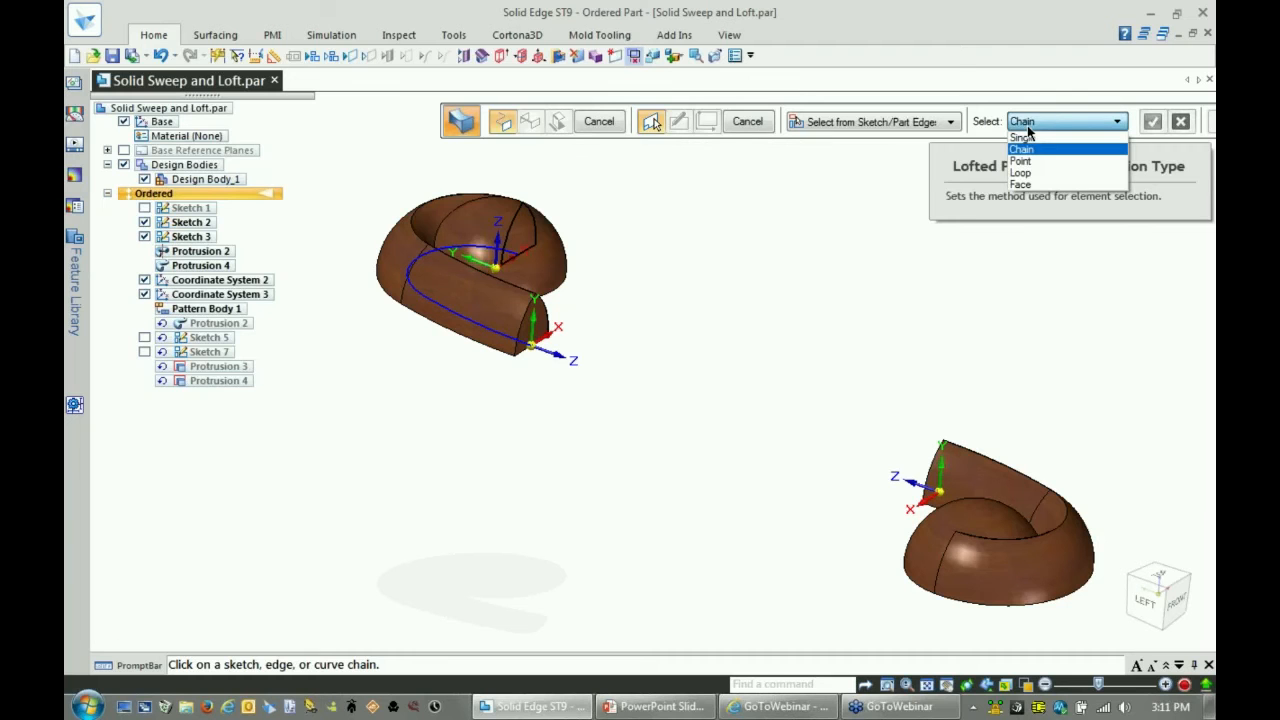
pyautogui.click(1020, 185)
pyautogui.moveTo(980, 230); pyautogui.dragTo(738, 404, button='middle')
pyautogui.scroll(5, 738, 404)
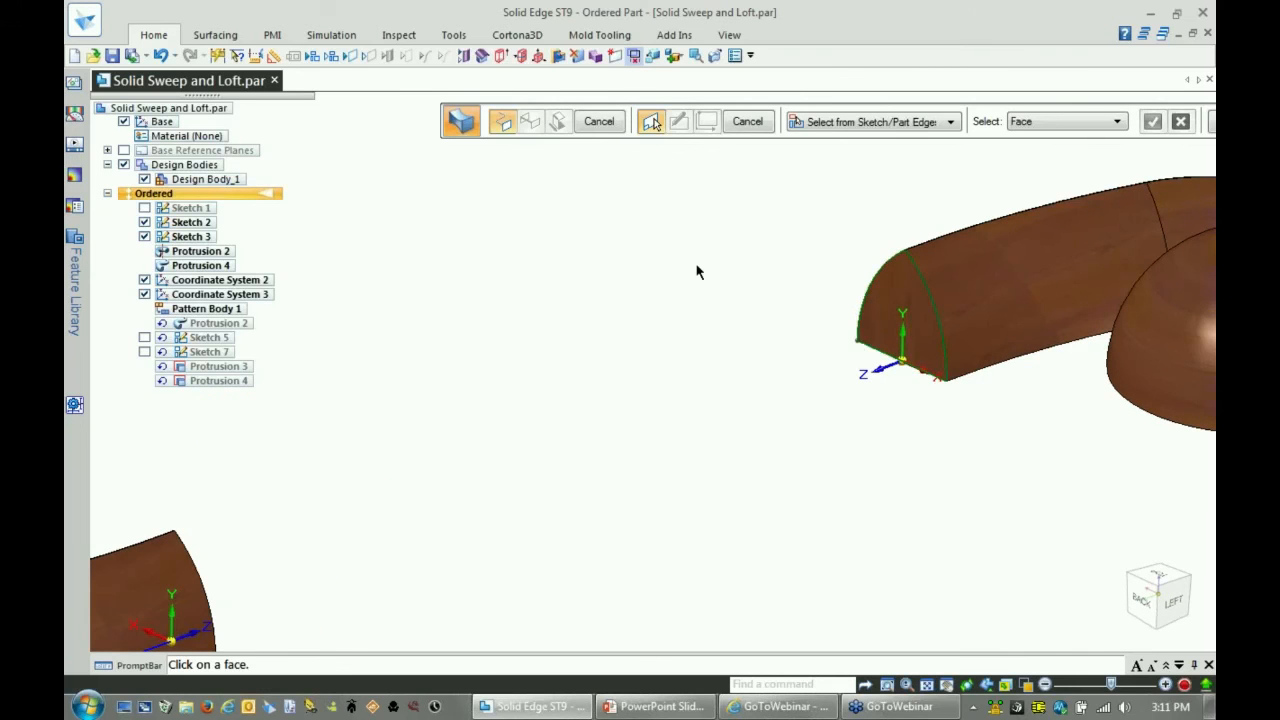
pyautogui.moveTo(643, 217); pyautogui.dragTo(631, 370, button='middle')
pyautogui.scroll(3, 625, 375)
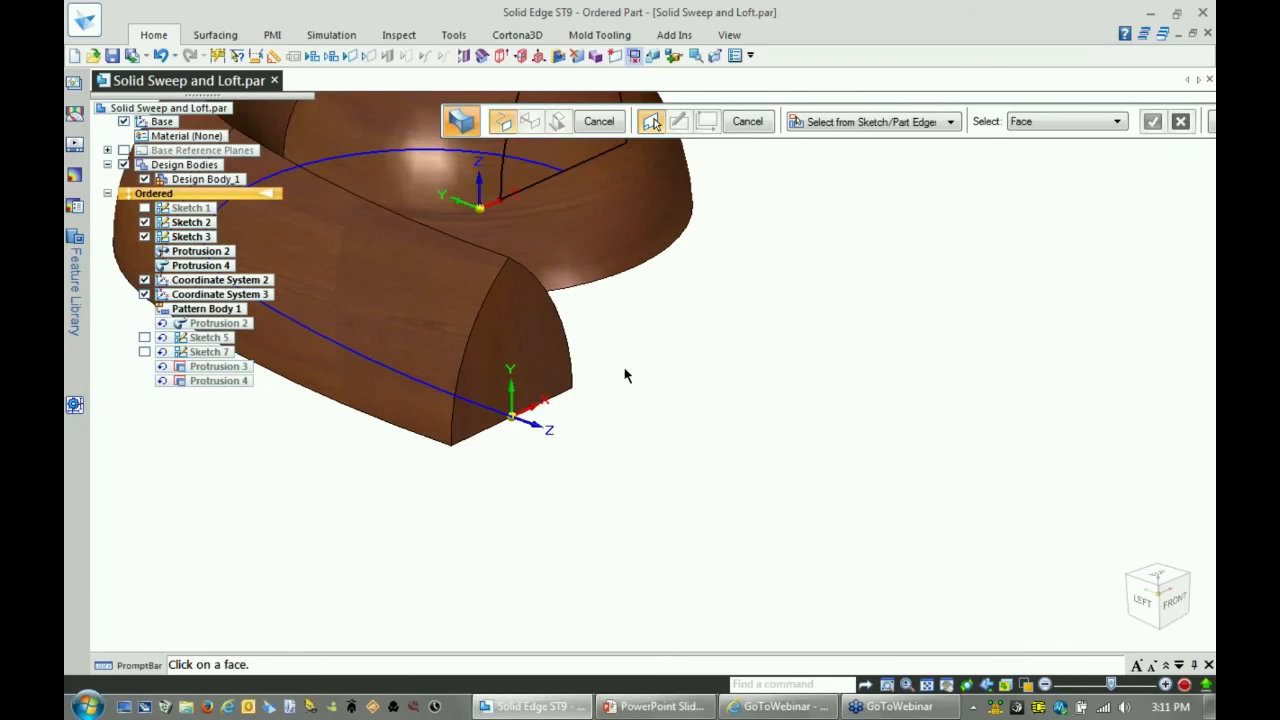
pyautogui.click(600, 390)
pyautogui.rightClick(784, 313)
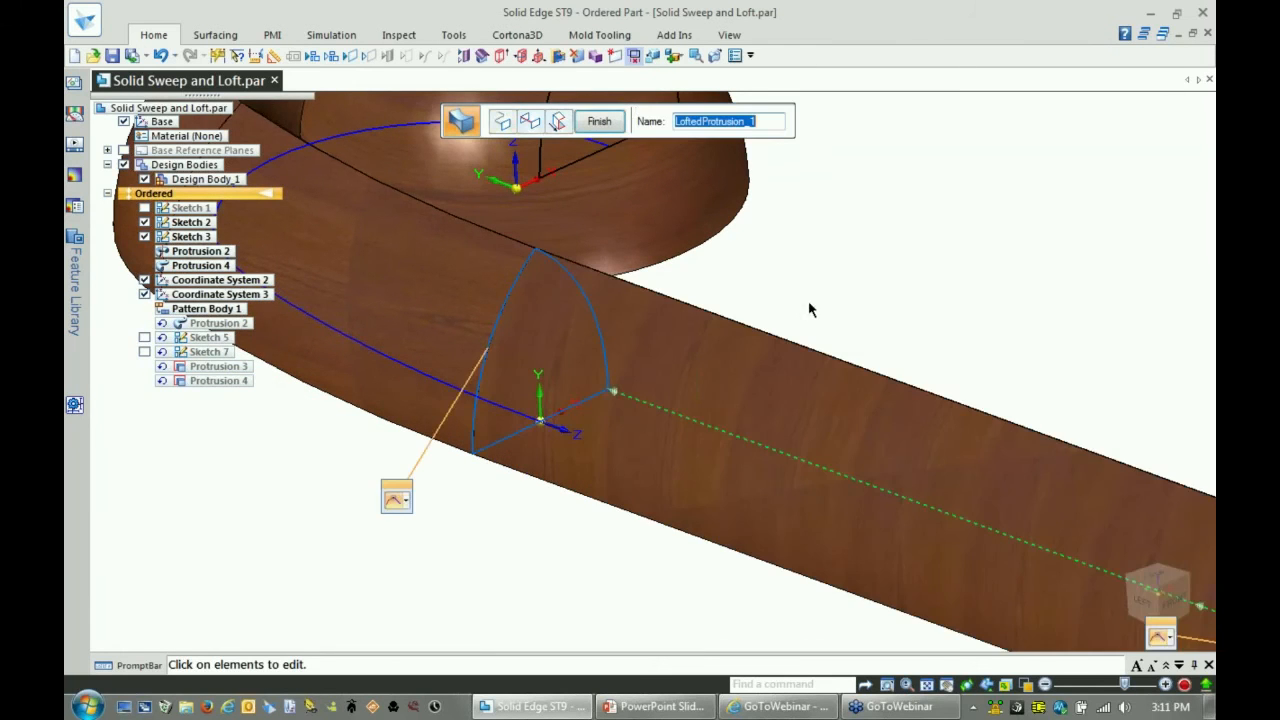
# - Set the end condition at both sections of the loft to Curvature Continuous
pyautogui.scroll(-3, 898, 273)
pyautogui.moveTo(908, 268); pyautogui.dragTo(825, 235, button='middle')
pyautogui.moveTo(797, 191); pyautogui.dragTo(791, 186, button='right')
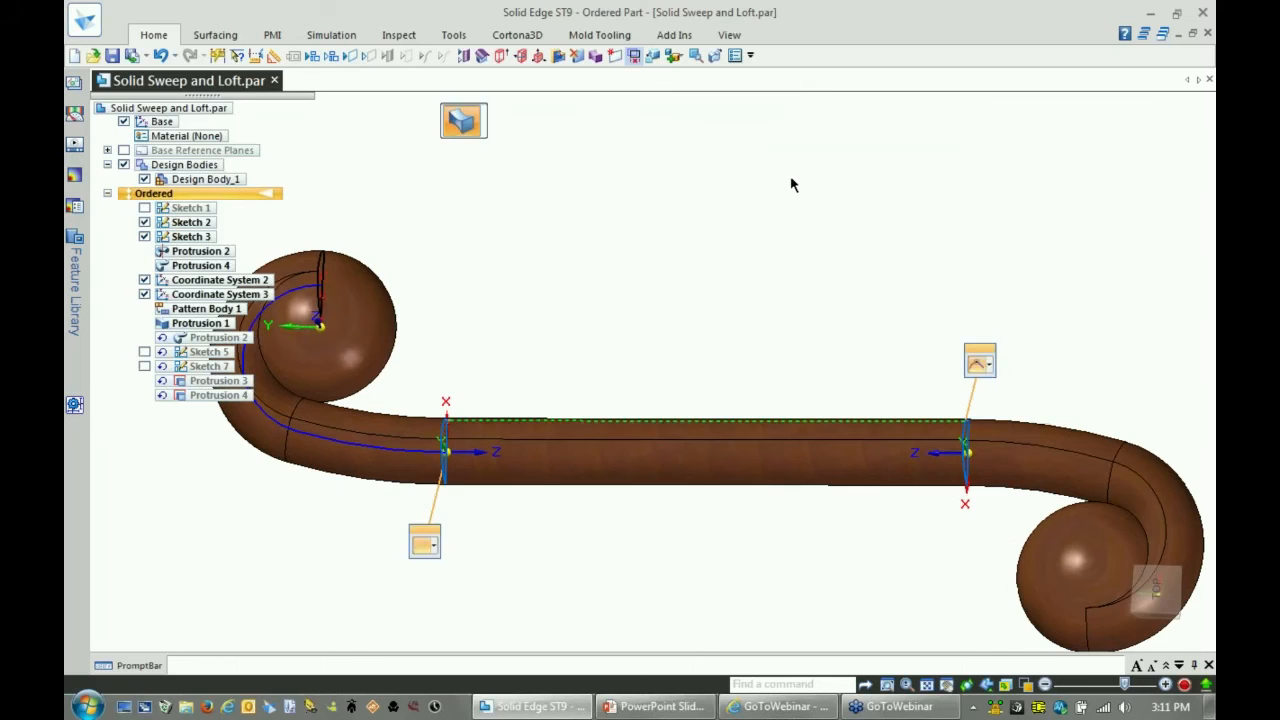
pyautogui.click(230, 15)
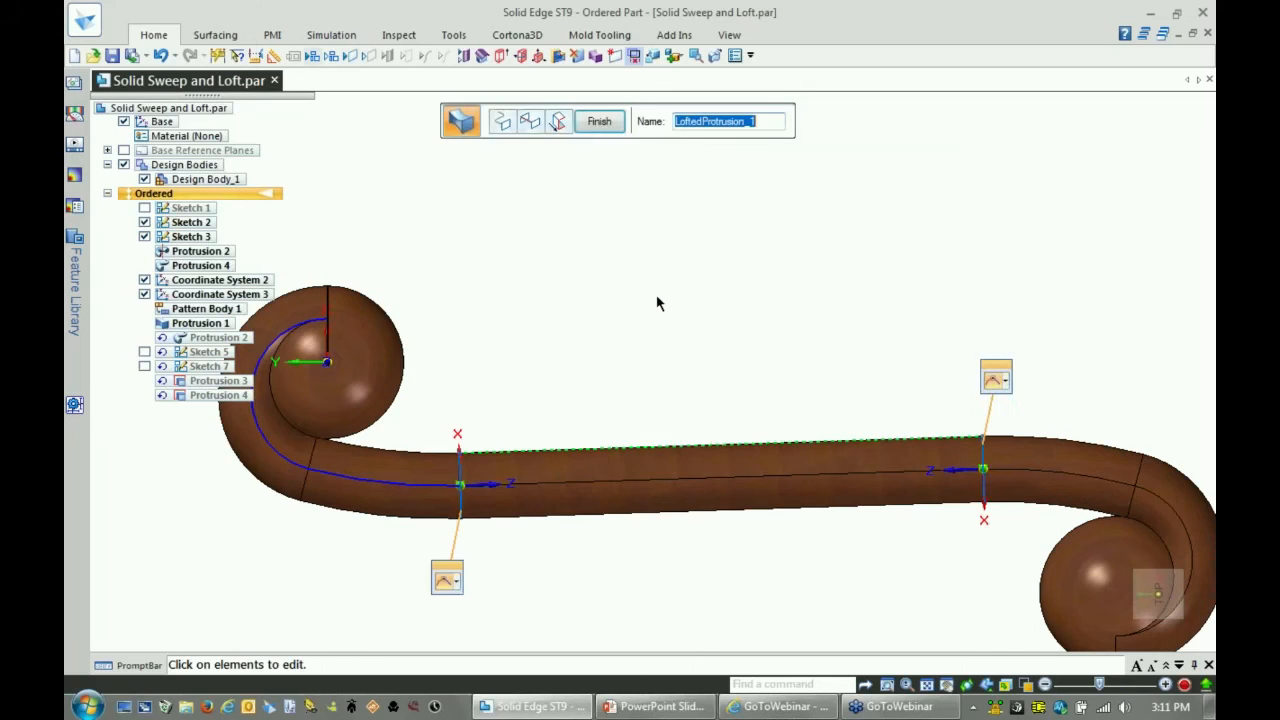
pyautogui.scroll(-3, 660, 290)
pyautogui.scroll(2, 662, 236)
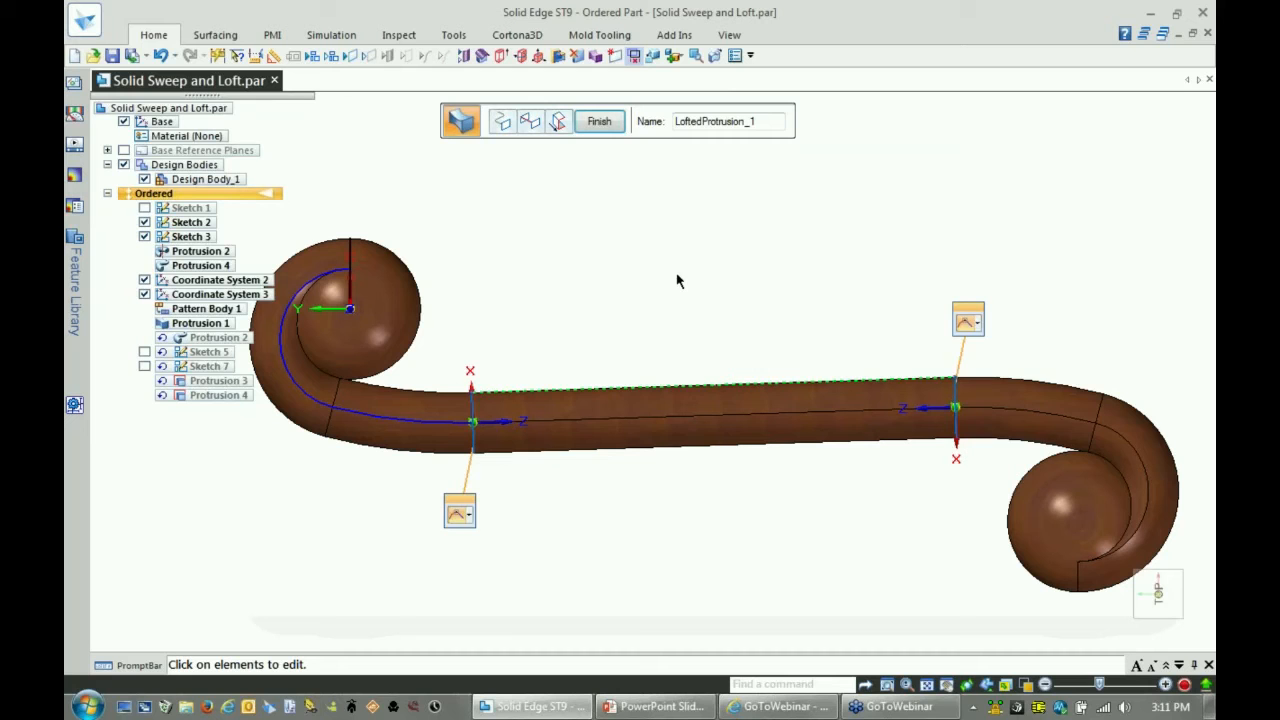
pyautogui.click(968, 324)
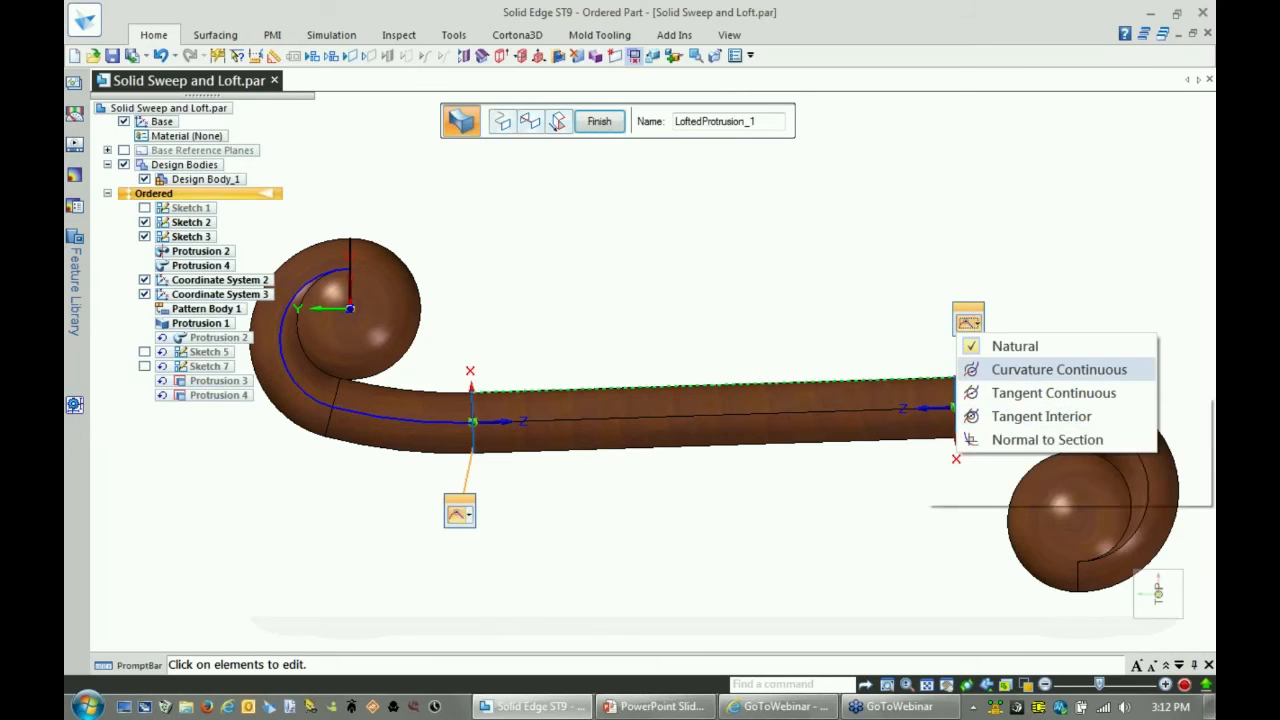
pyautogui.click(1028, 370)
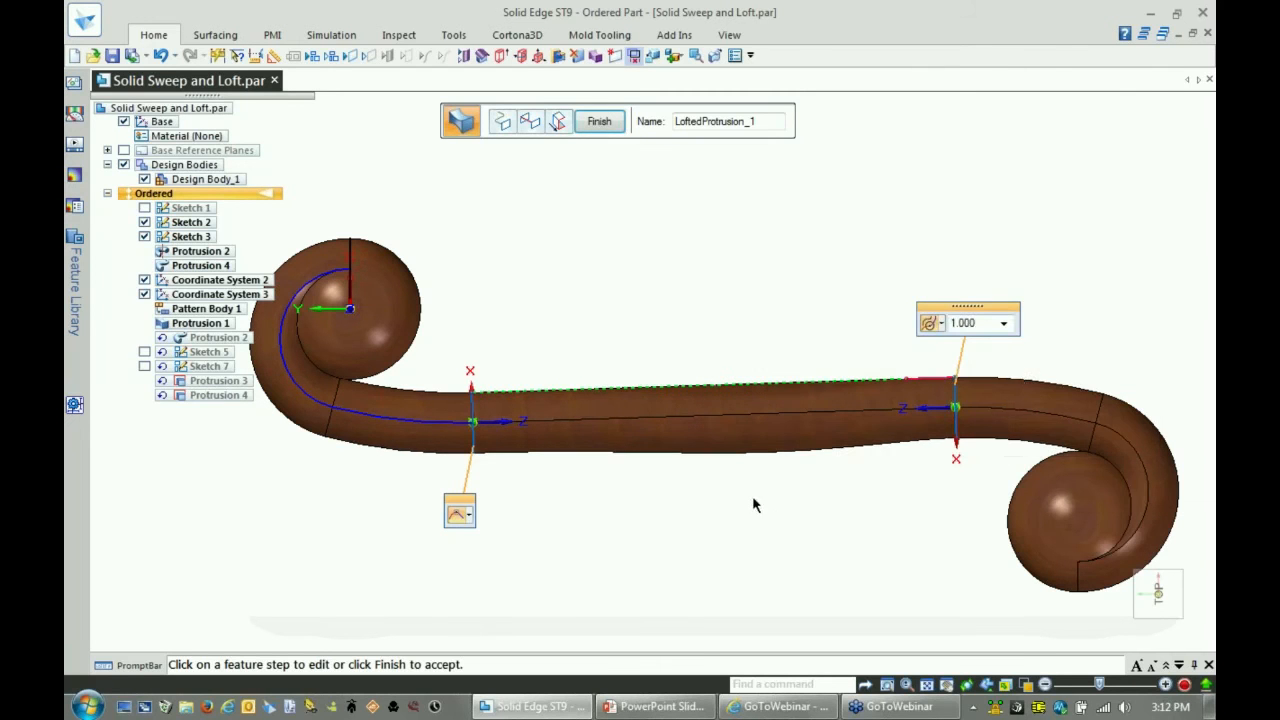
pyautogui.click(461, 516)
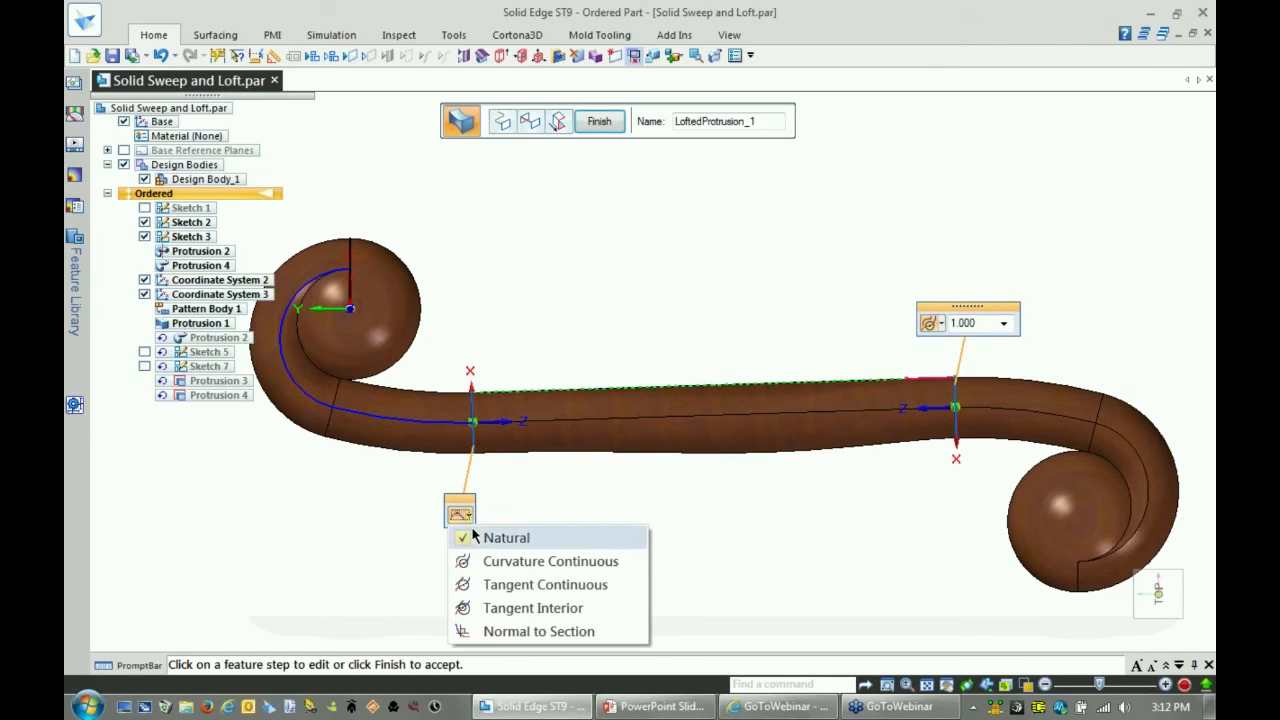
pyautogui.click(500, 562)
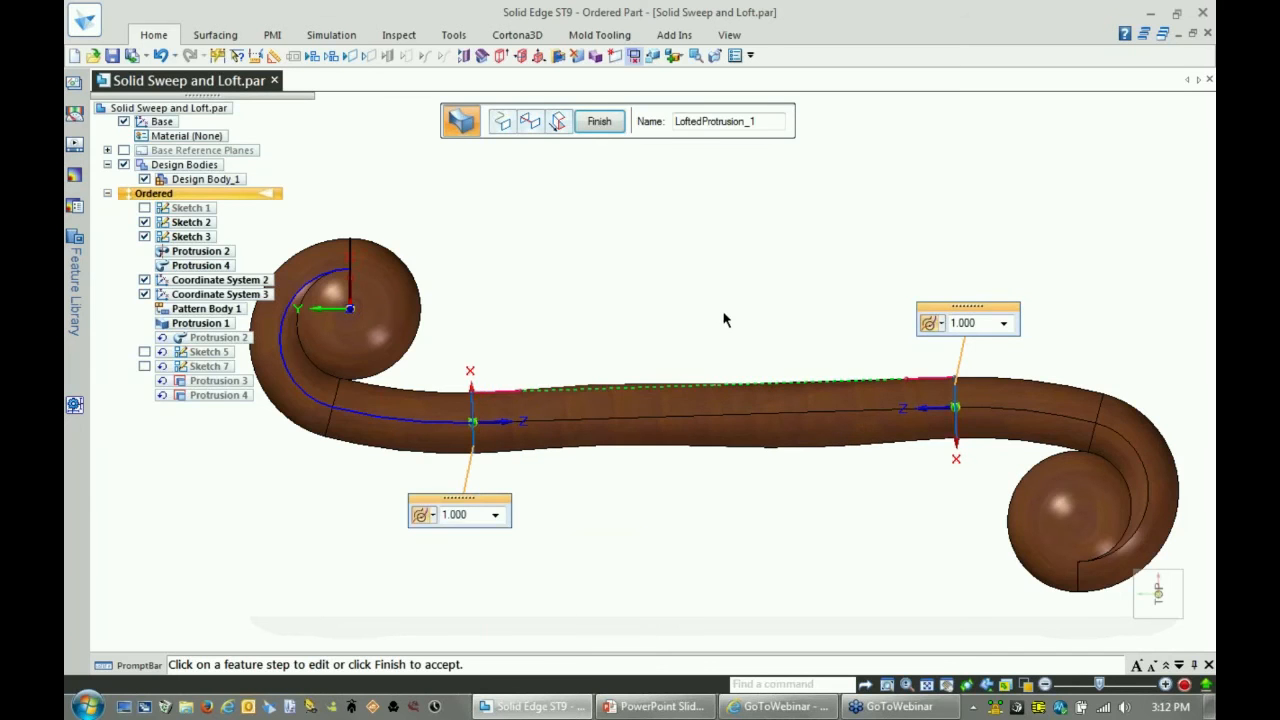
# - Set the end condition at both sections of the loft to Tangent Continuous and finish the lofted protrusion
pyautogui.scroll(-5, 735, 330)
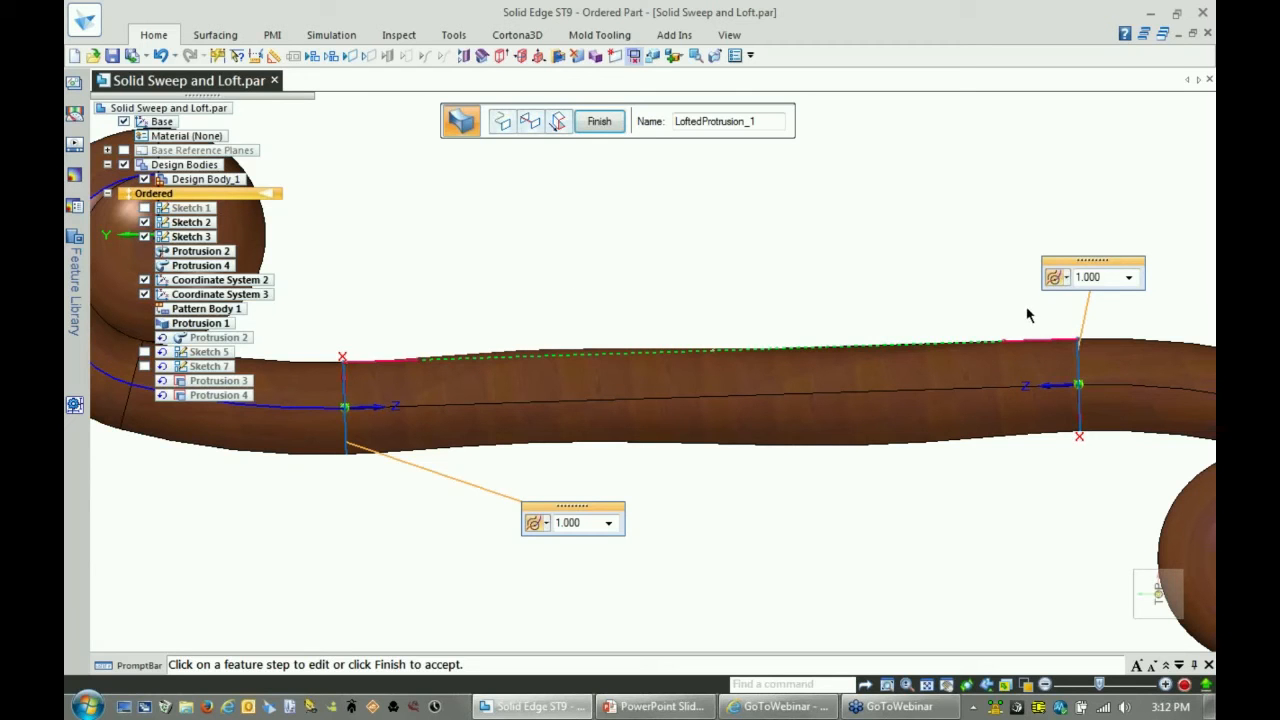
pyautogui.click(1058, 278)
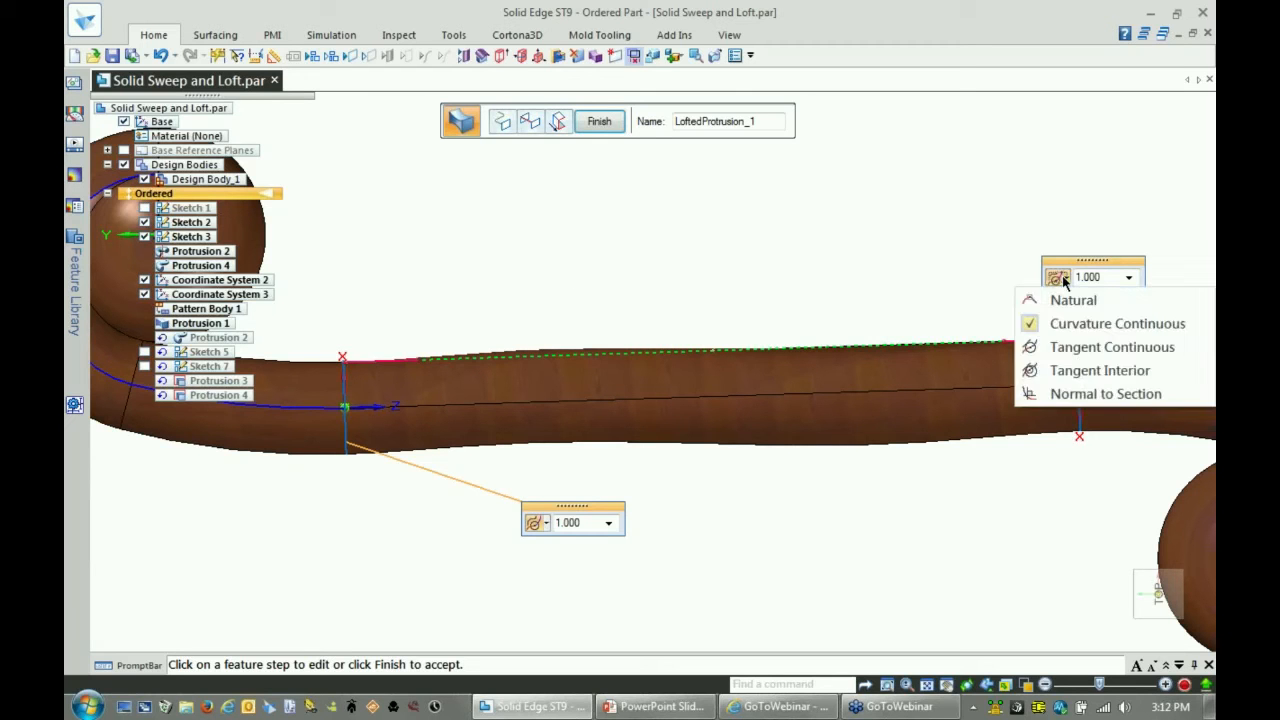
pyautogui.click(1063, 346)
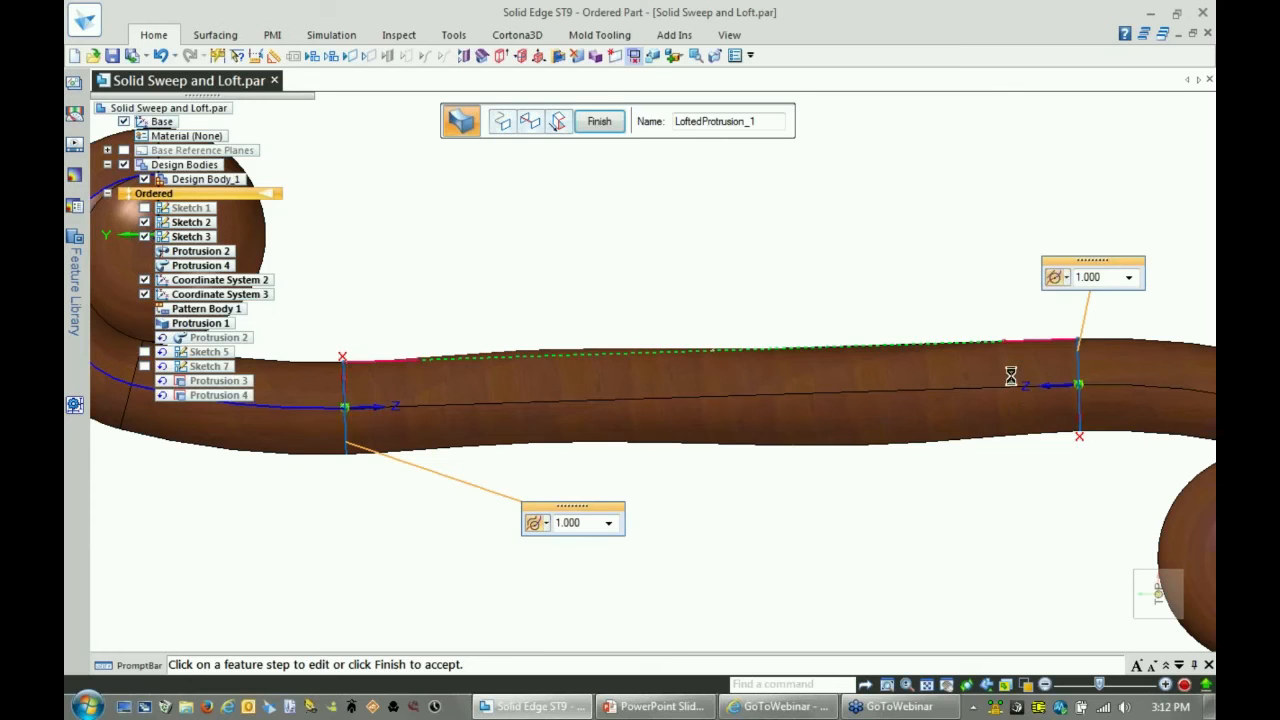
pyautogui.click(544, 525)
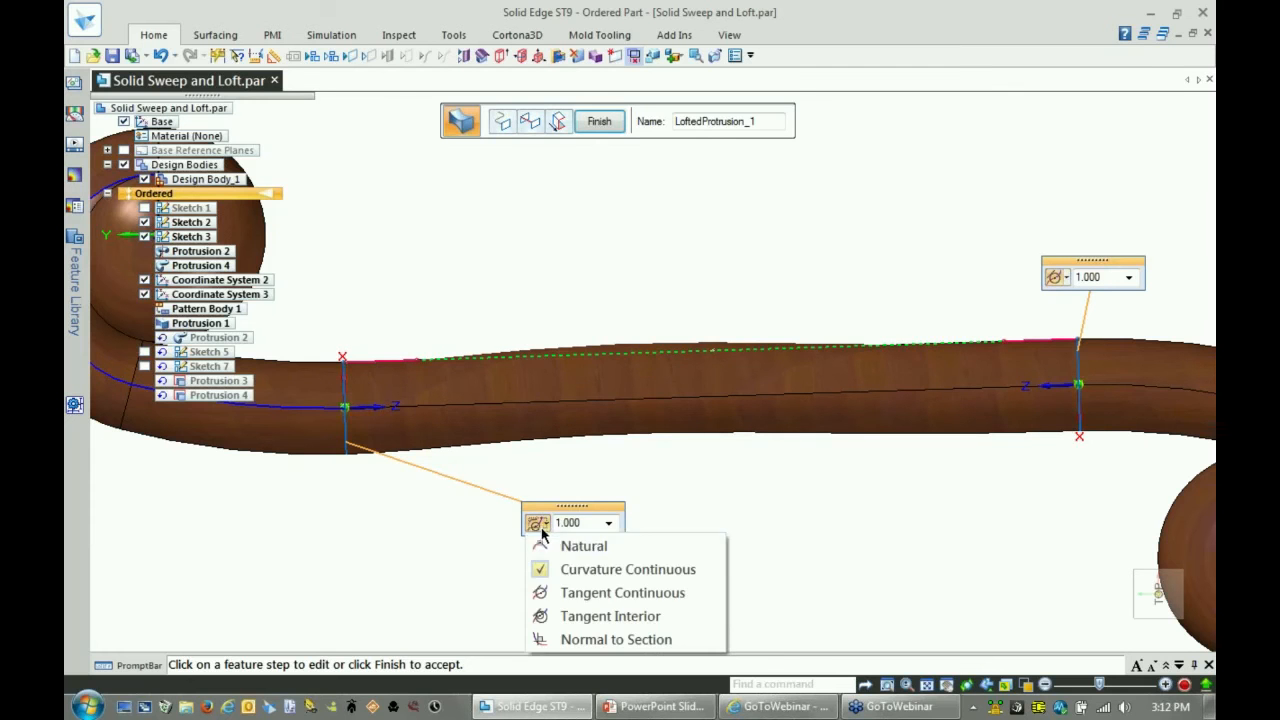
pyautogui.click(577, 590)
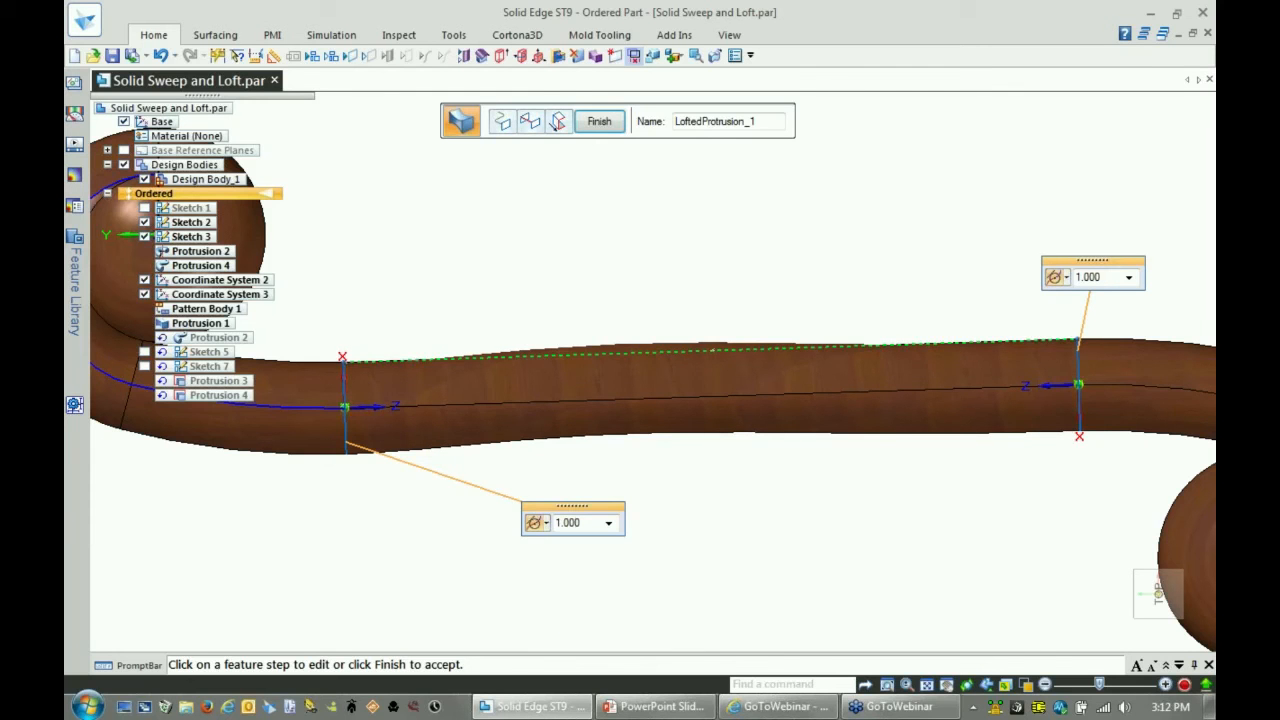
pyautogui.click(600, 122)
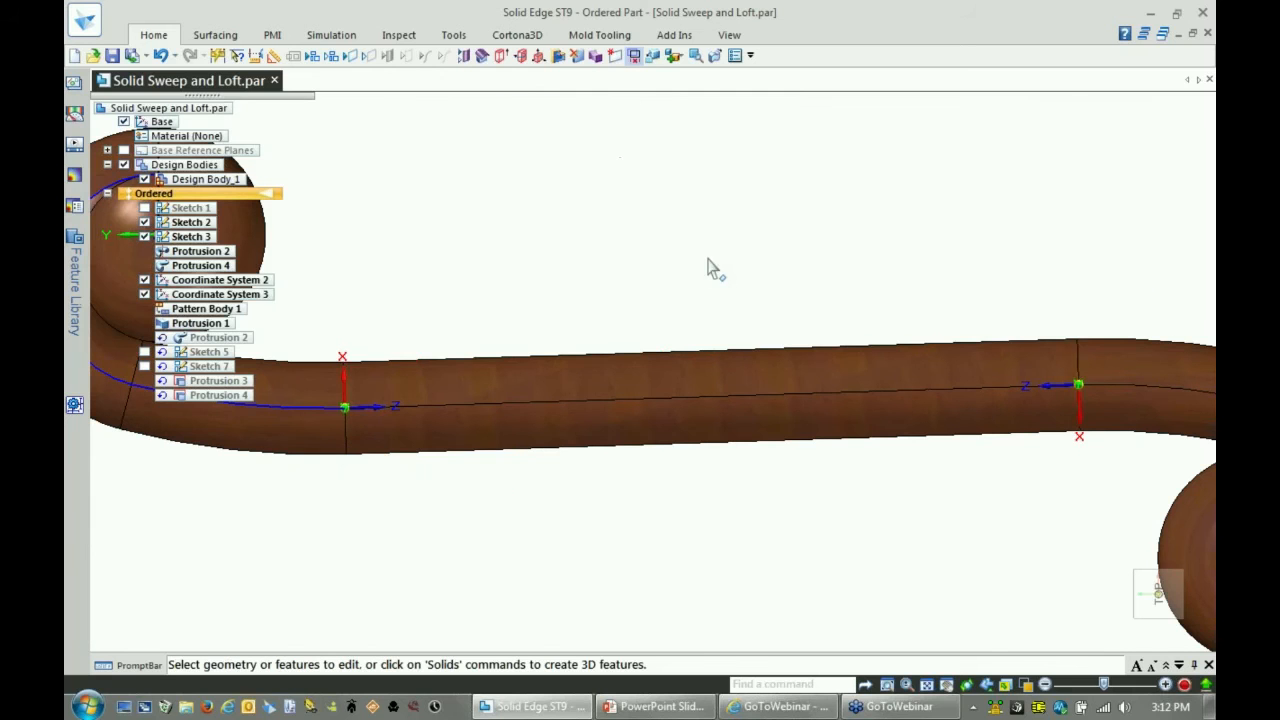
# - Edit the origin of Coordinate System 3, set its X offset to 4 in, and finish the coordinate system
pyautogui.hotkey('ctrl', 'i')
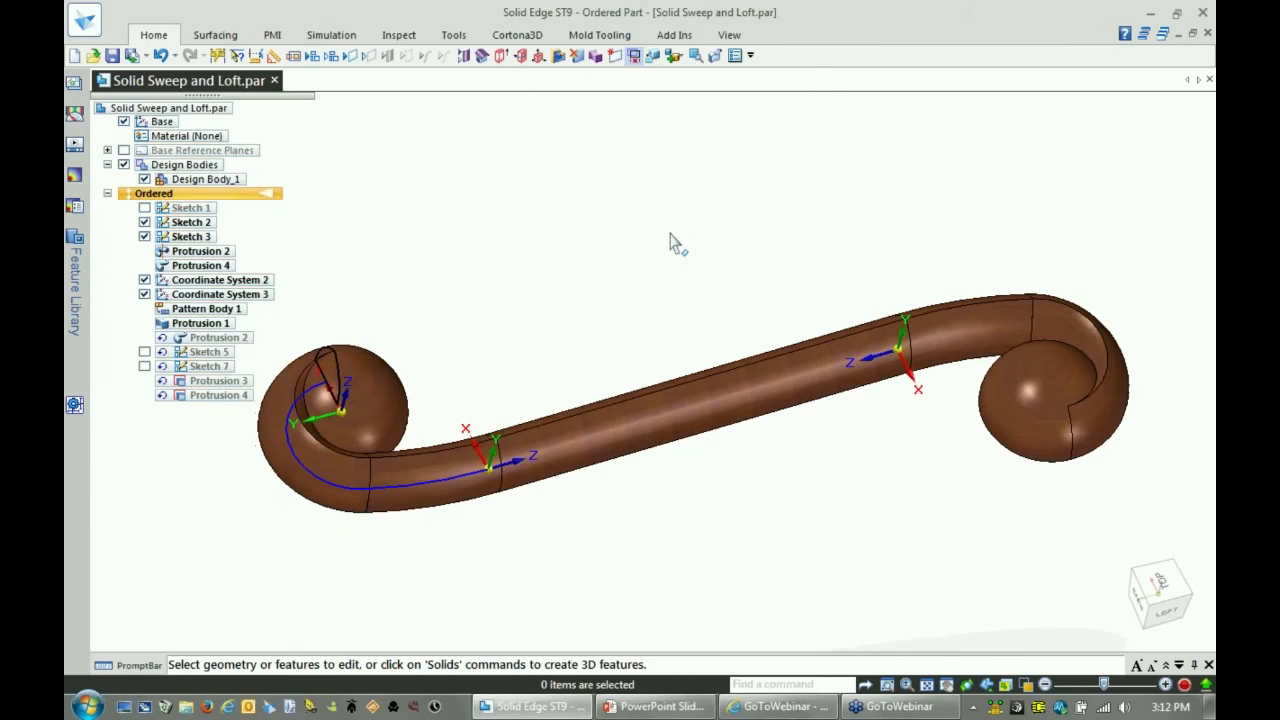
pyautogui.moveTo(671, 235); pyautogui.dragTo(620, 291, button='middle')
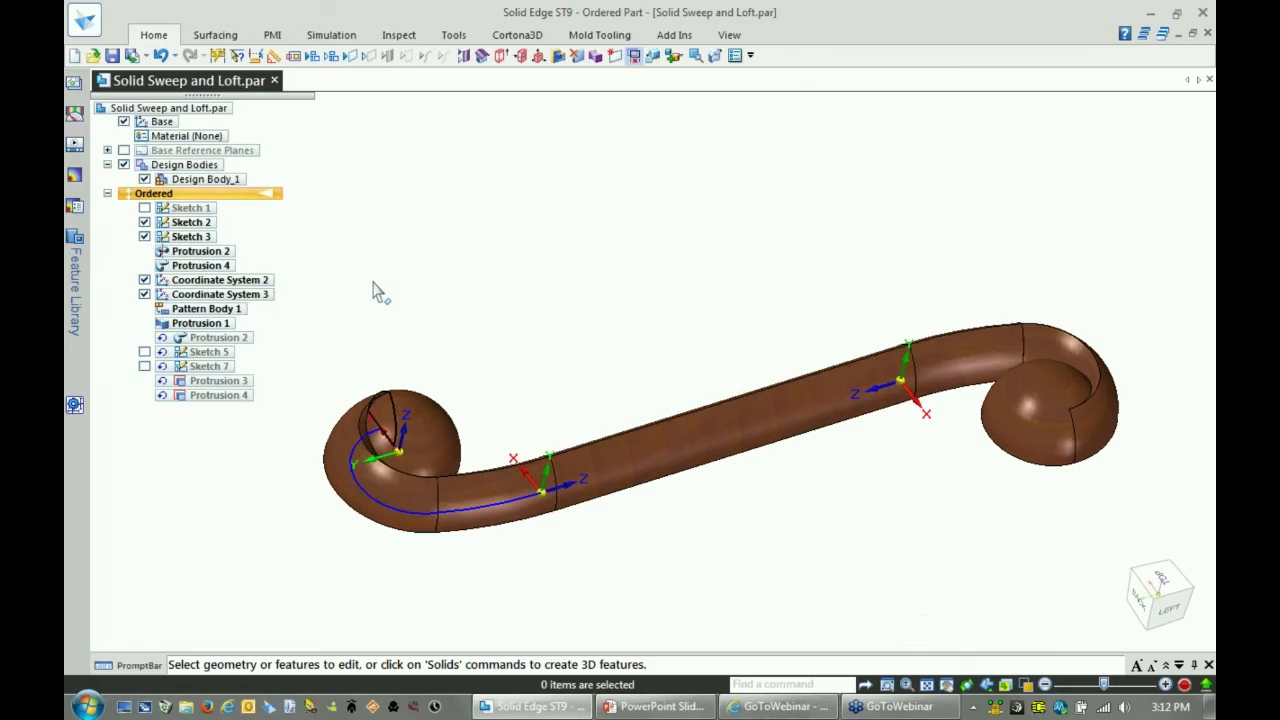
pyautogui.scroll(1, 378, 291)
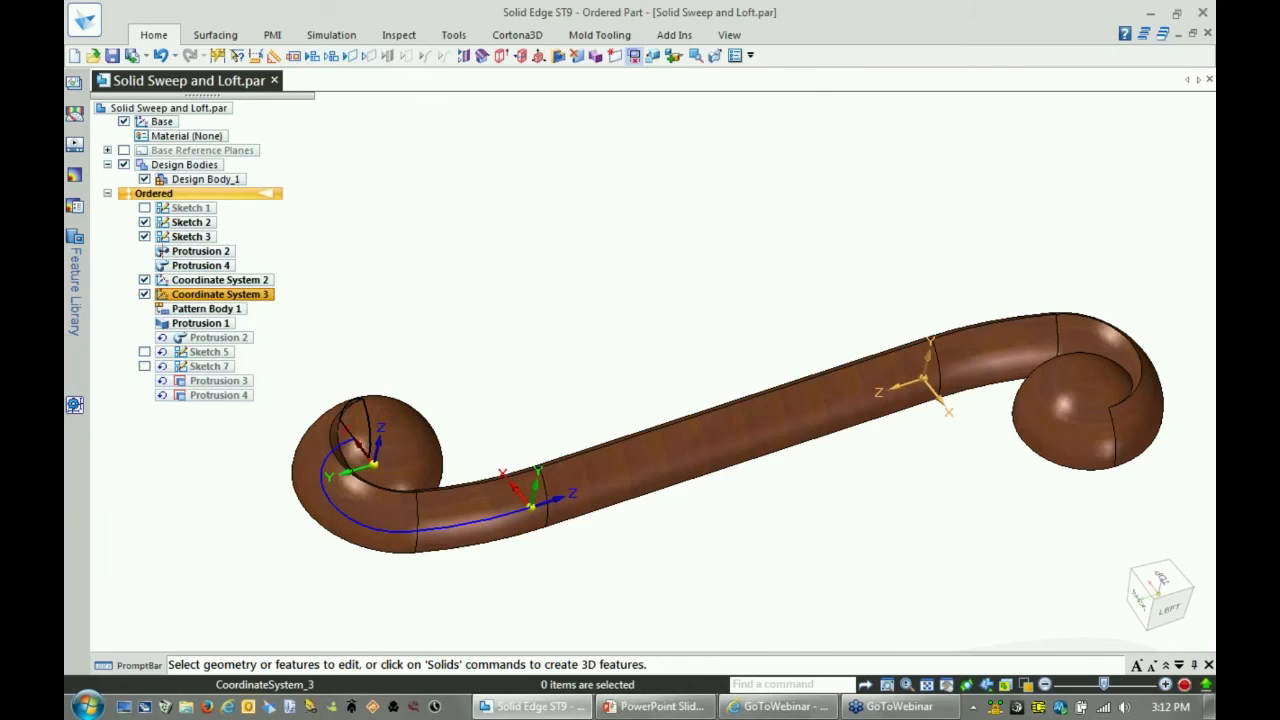
pyautogui.click(222, 294)
pyautogui.moveTo(562, 297); pyautogui.dragTo(630, 345, button='middle')
pyautogui.scroll(1, 873, 527)
pyautogui.moveTo(873, 535); pyautogui.dragTo(882, 462, button='middle')
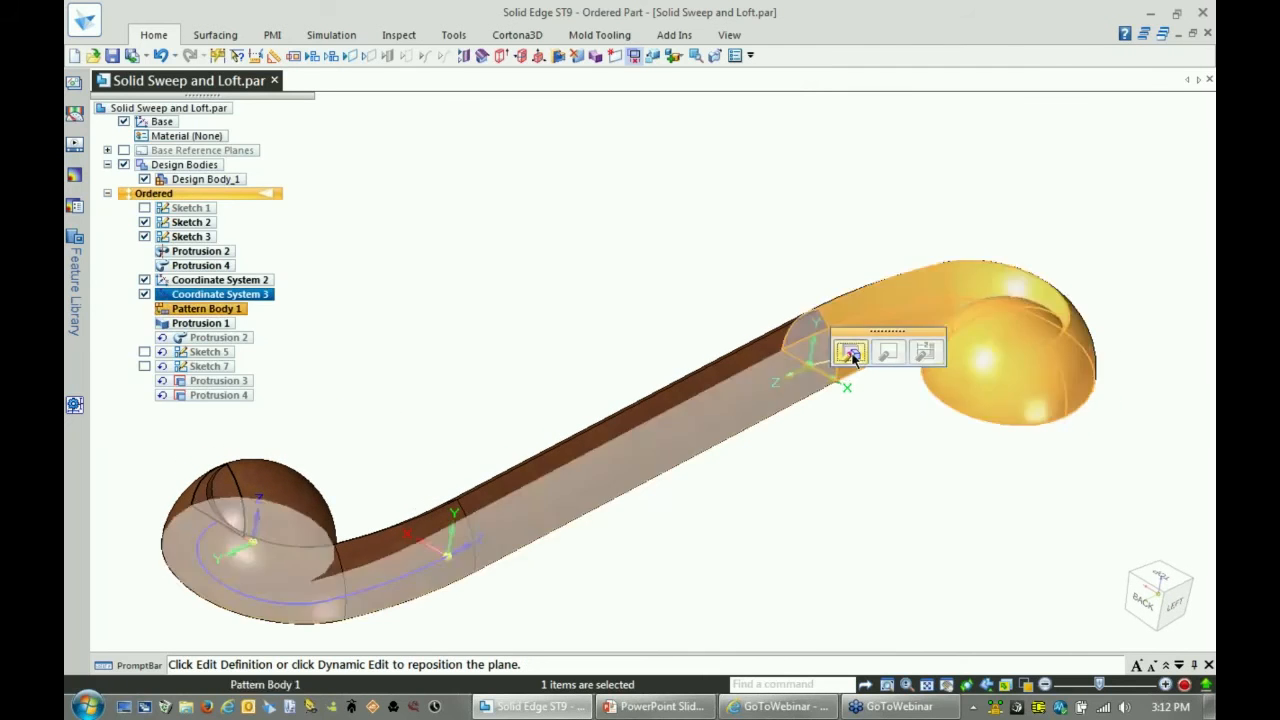
pyautogui.click(849, 354)
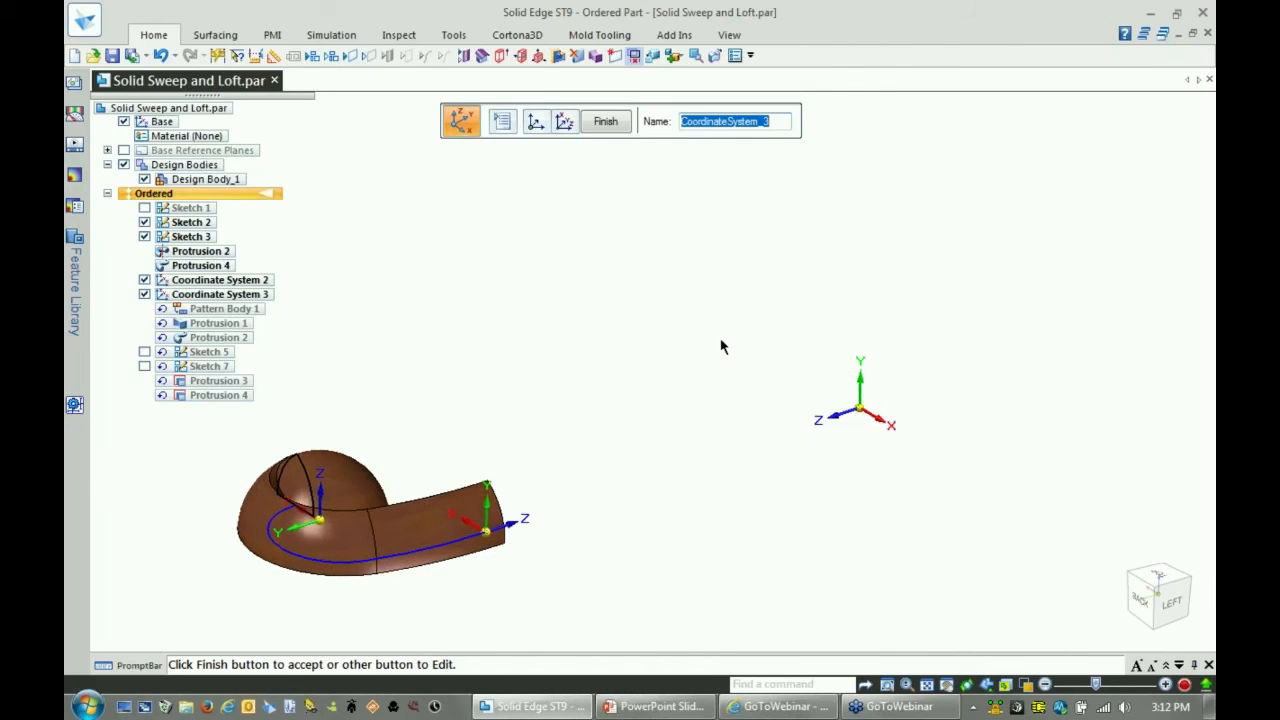
pyautogui.click(536, 121)
pyautogui.moveTo(629, 301); pyautogui.dragTo(663, 287, button='middle')
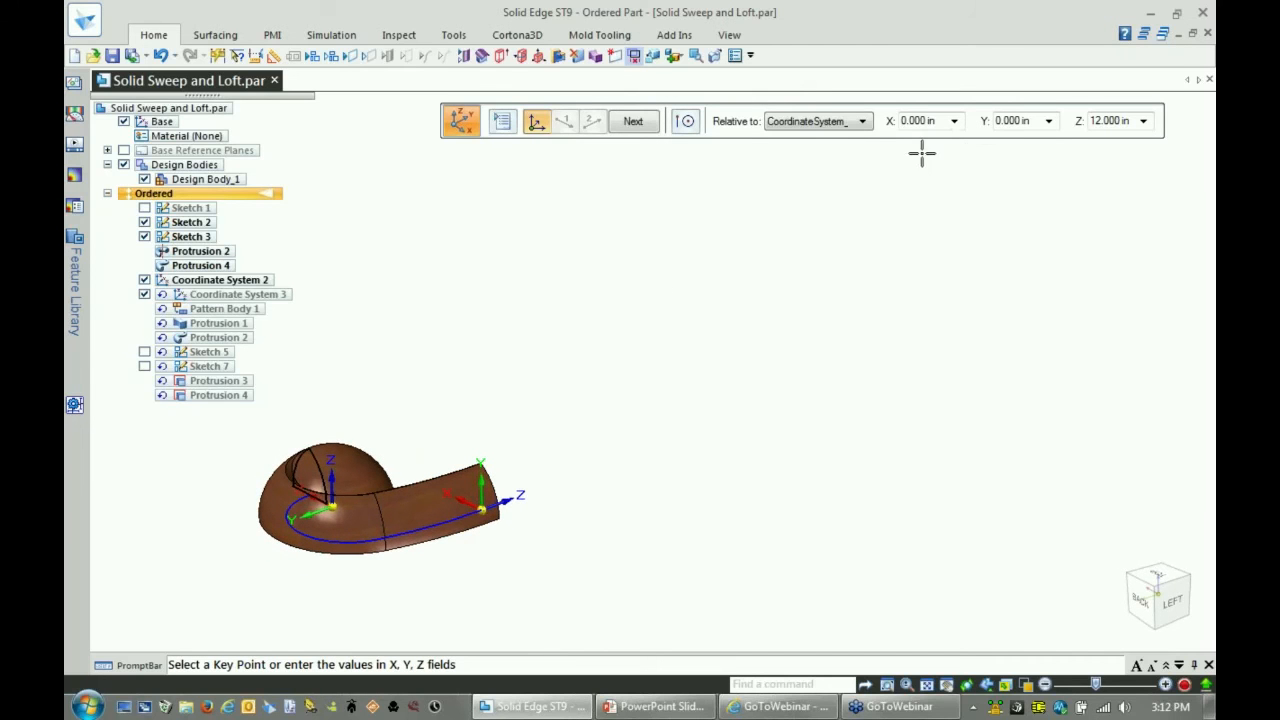
pyautogui.keyDown('shift'); pyautogui.moveTo(560, 290); pyautogui.dragTo(565, 293, button='middle'); pyautogui.keyUp('shift')
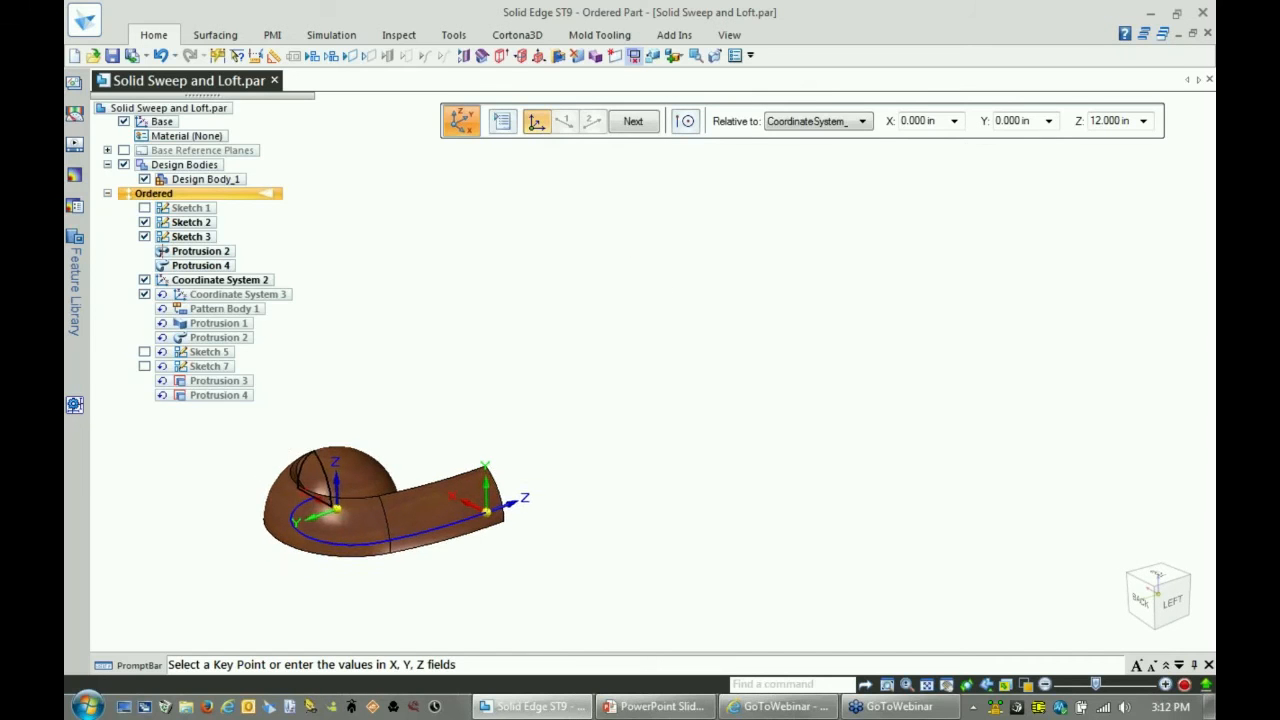
pyautogui.click(929, 128)
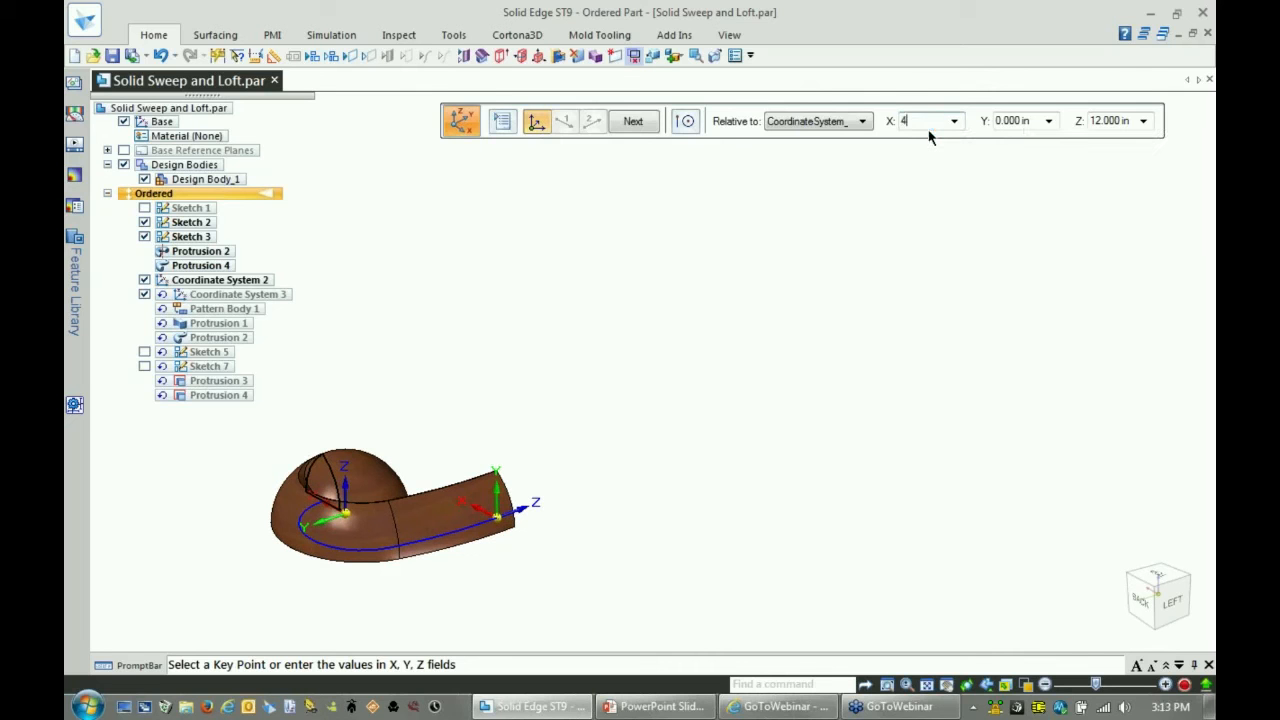
pyautogui.press('Return')
pyautogui.click(610, 124)
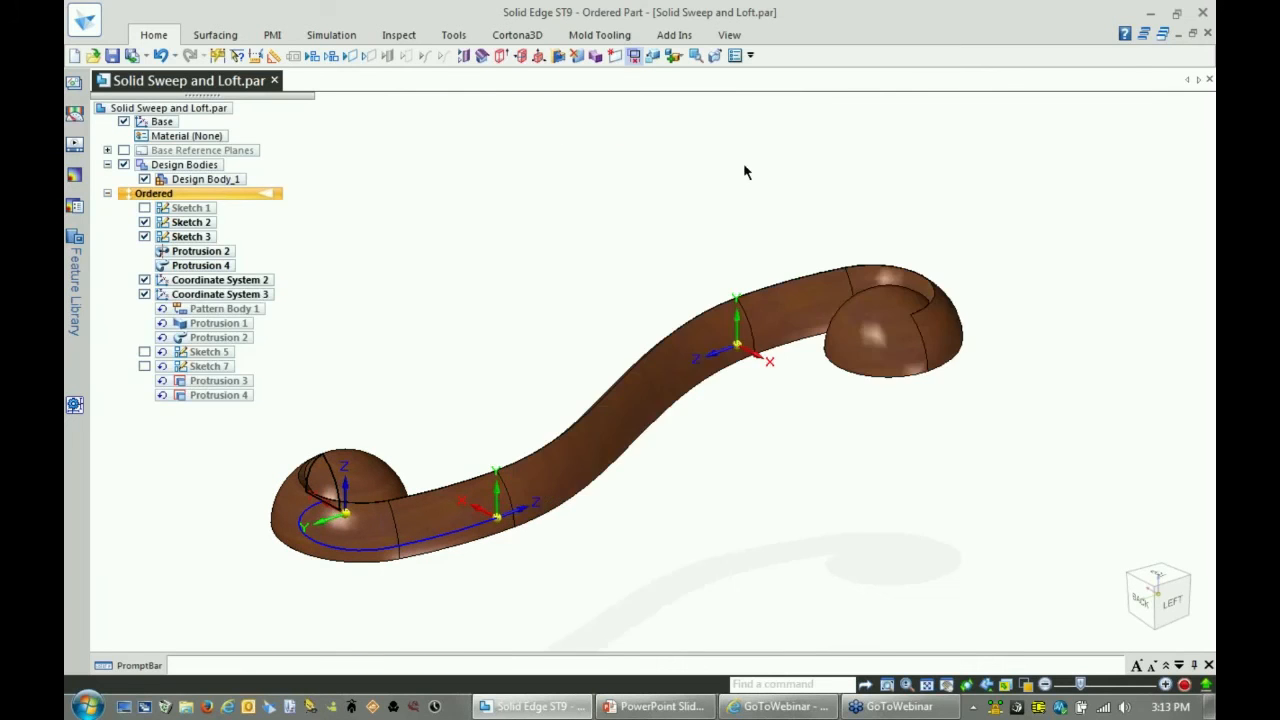
pyautogui.click(907, 225)
# - Inspect the updated loft from several angles, close the part, and switch to the PowerPoint slide show Advanced Features - Swoosh
pyautogui.moveTo(907, 225); pyautogui.dragTo(765, 223, button='middle')
pyautogui.hotkey('ctrl', 'j')
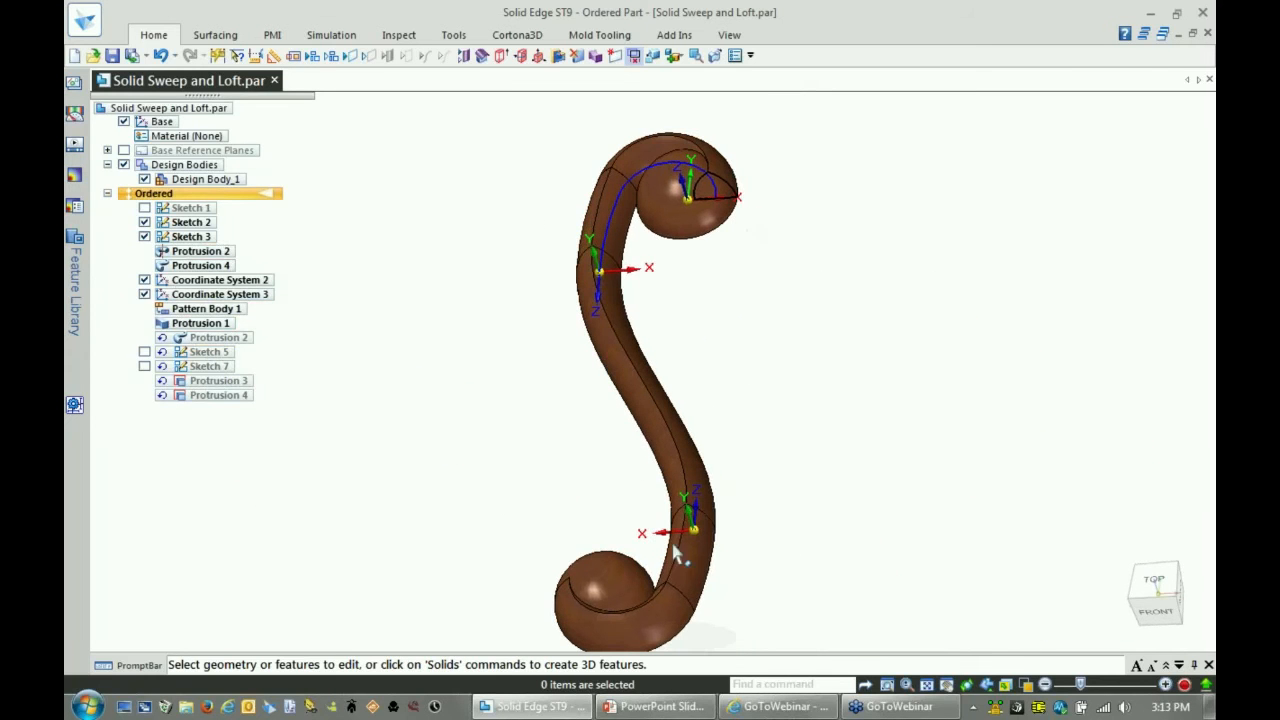
pyautogui.moveTo(600, 297); pyautogui.dragTo(929, 241, button='middle')
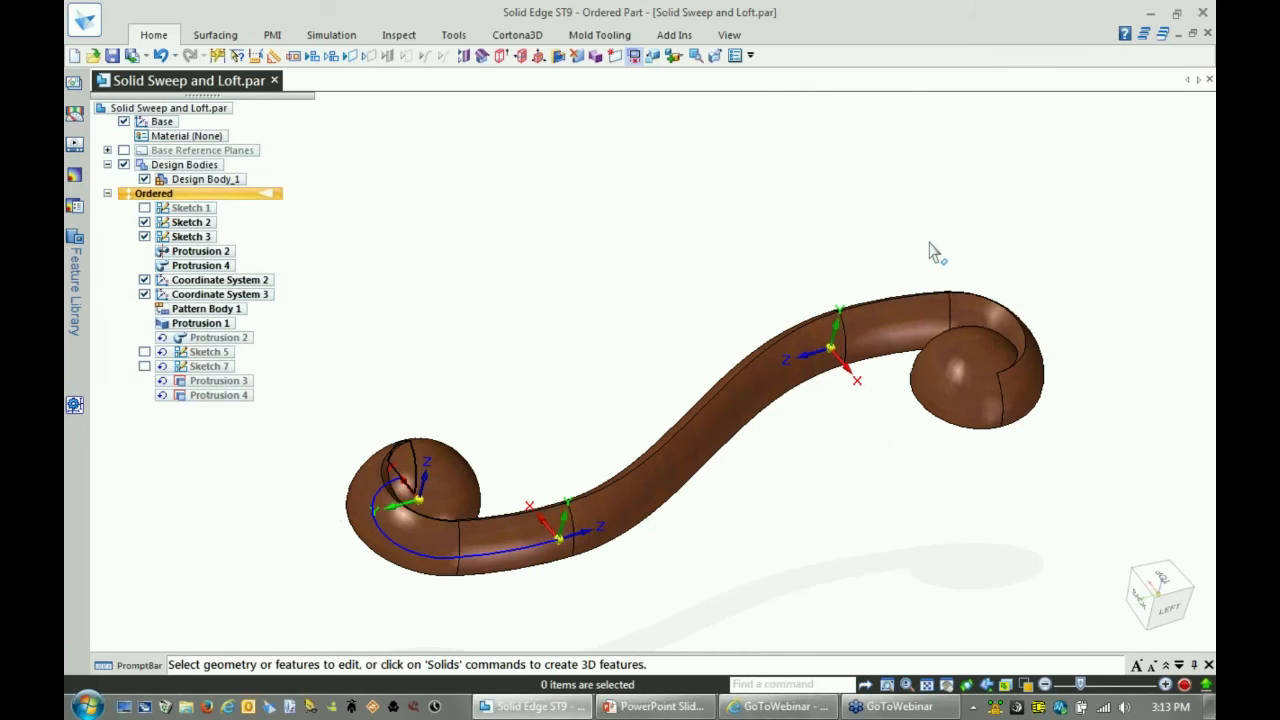
pyautogui.moveTo(831, 263); pyautogui.dragTo(740, 240, button='middle')
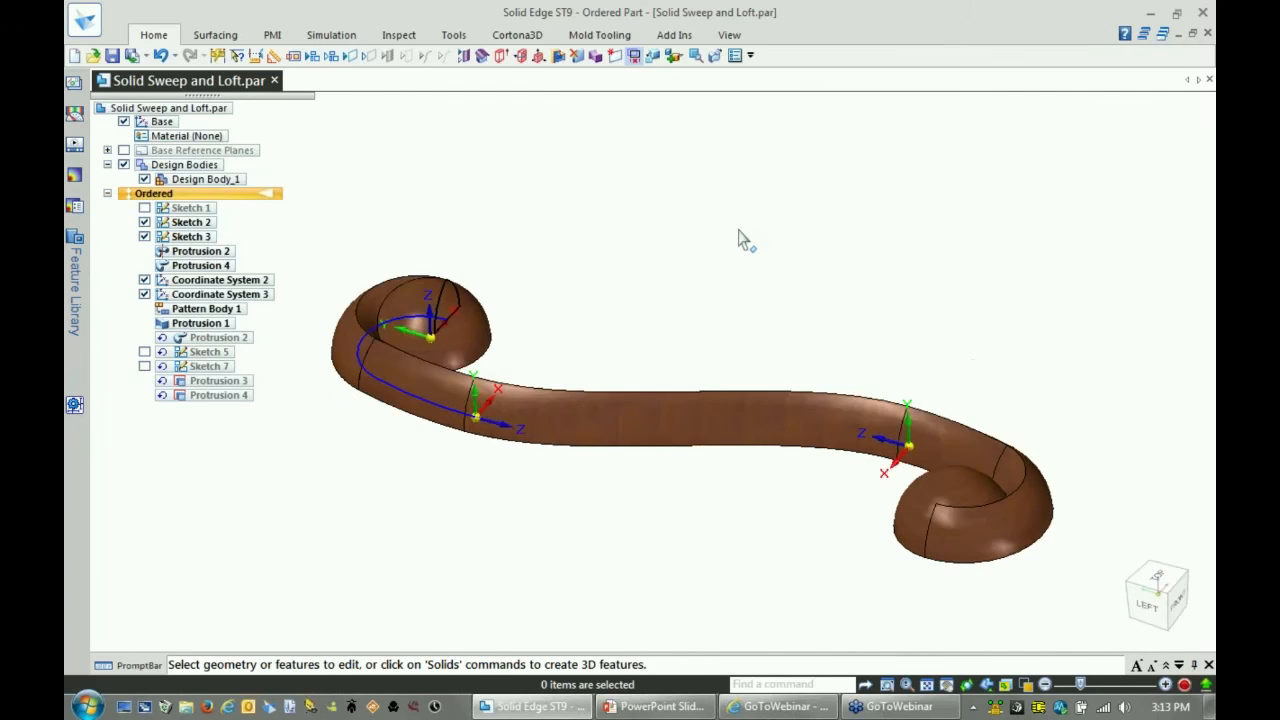
pyautogui.click(1208, 35)
pyautogui.click(660, 428)
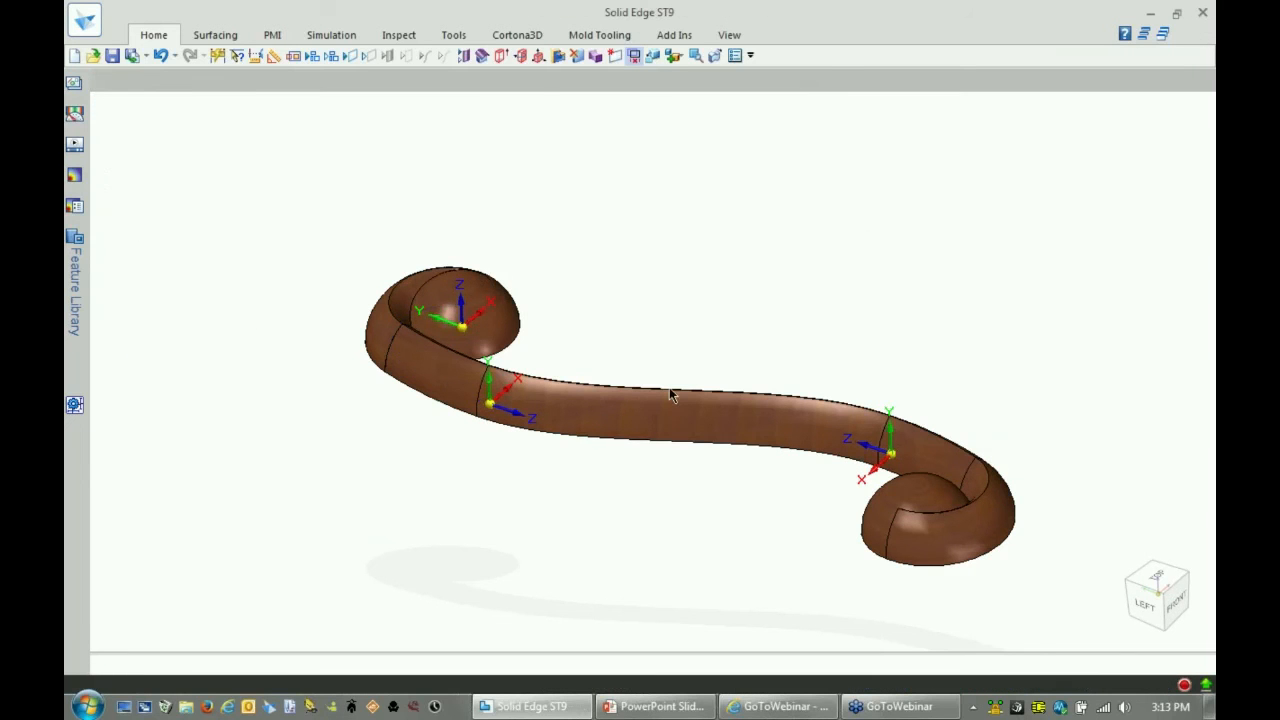
pyautogui.hotkey('alt', 'Tab')
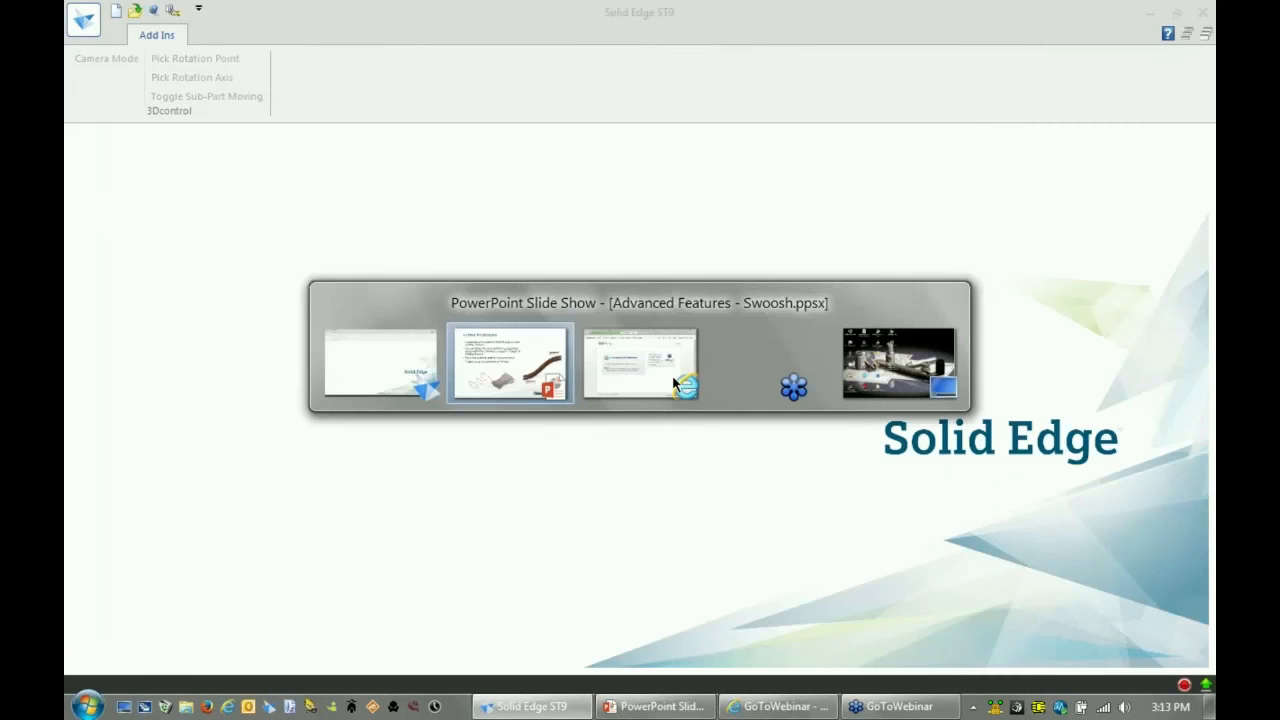
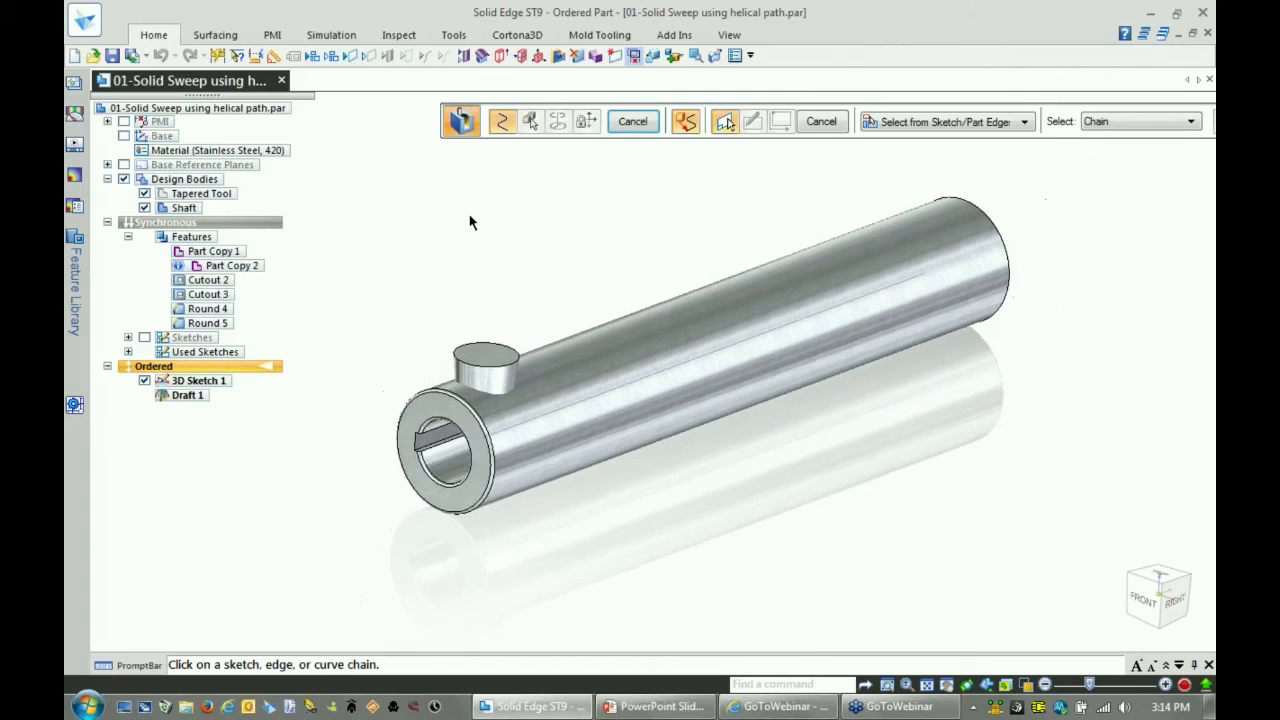
# - Cut the shaft with a solid sweep of the tapered tool body along the straight 3D Sketch 1 line, accepting the tool's default axis
pyautogui.click(532, 426)
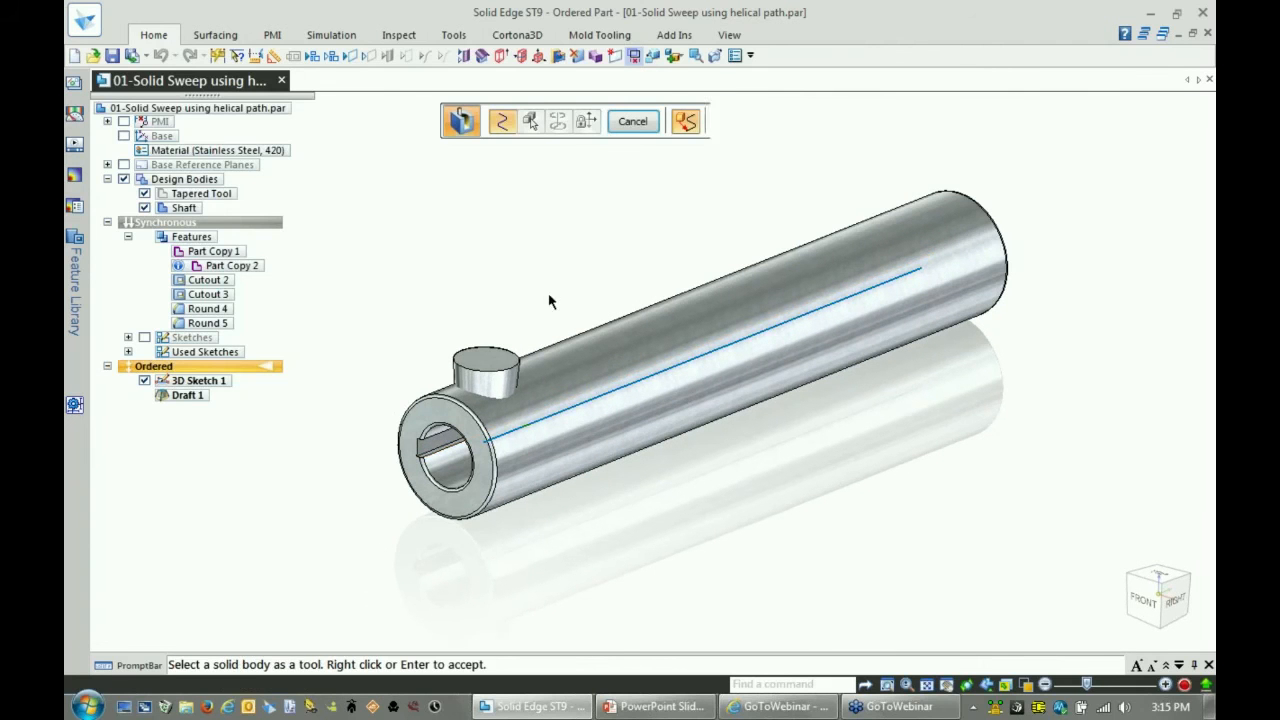
pyautogui.click(480, 360)
pyautogui.rightClick(487, 243)
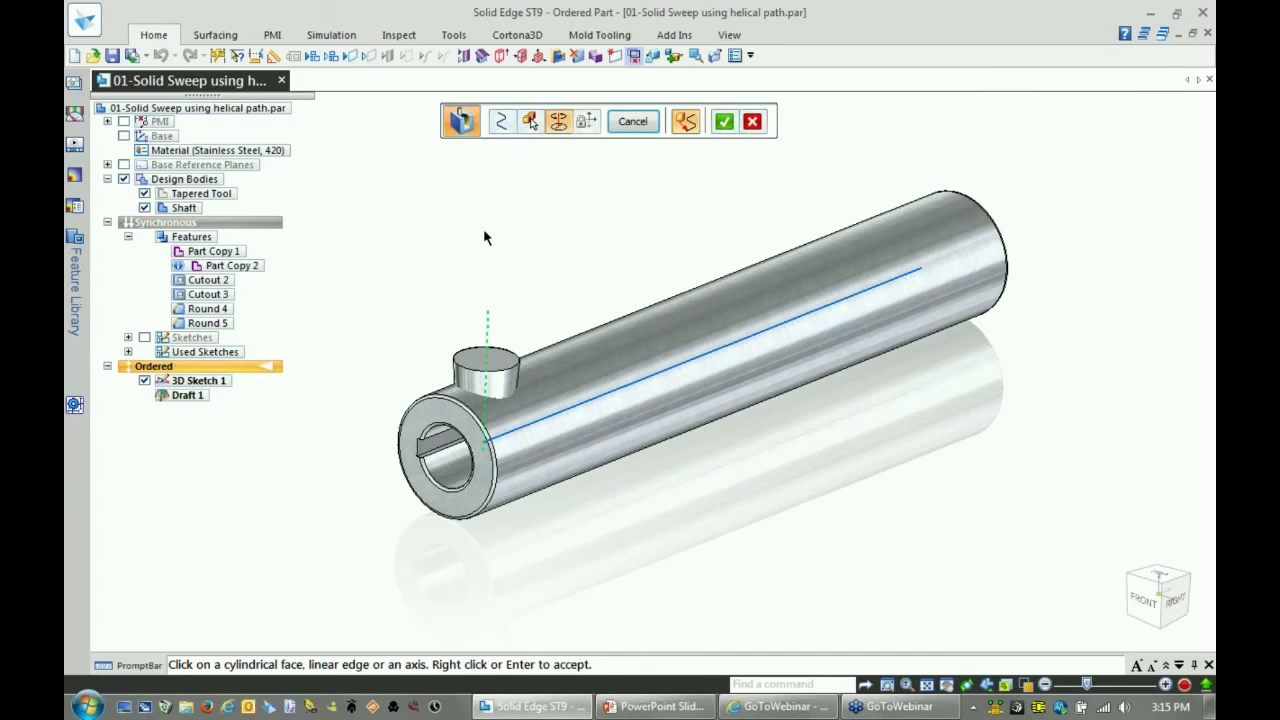
pyautogui.rightClick(573, 214)
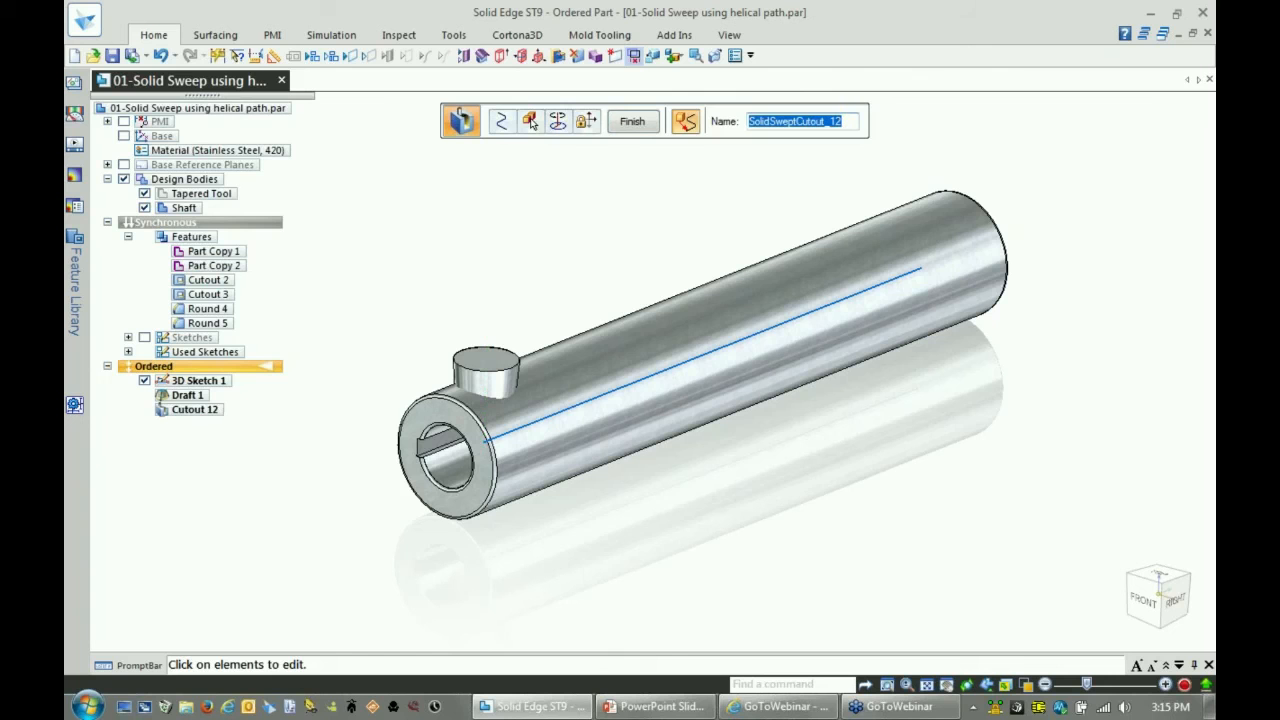
pyautogui.rightClick(598, 180)
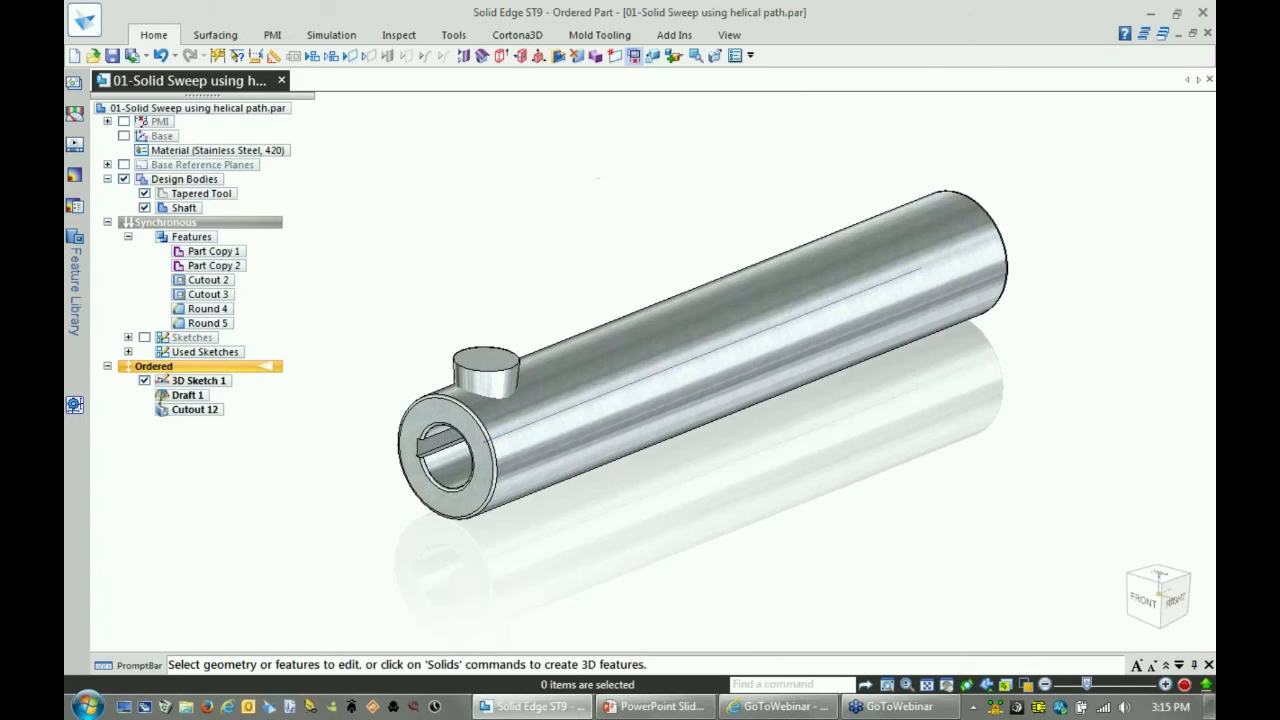
# - Create a left-handed, constant-pitch helical curve with 4 turns around the 3D Sketch 1 line, starting at the centre of the straight cutout's circular edge
pyautogui.click(158, 35)
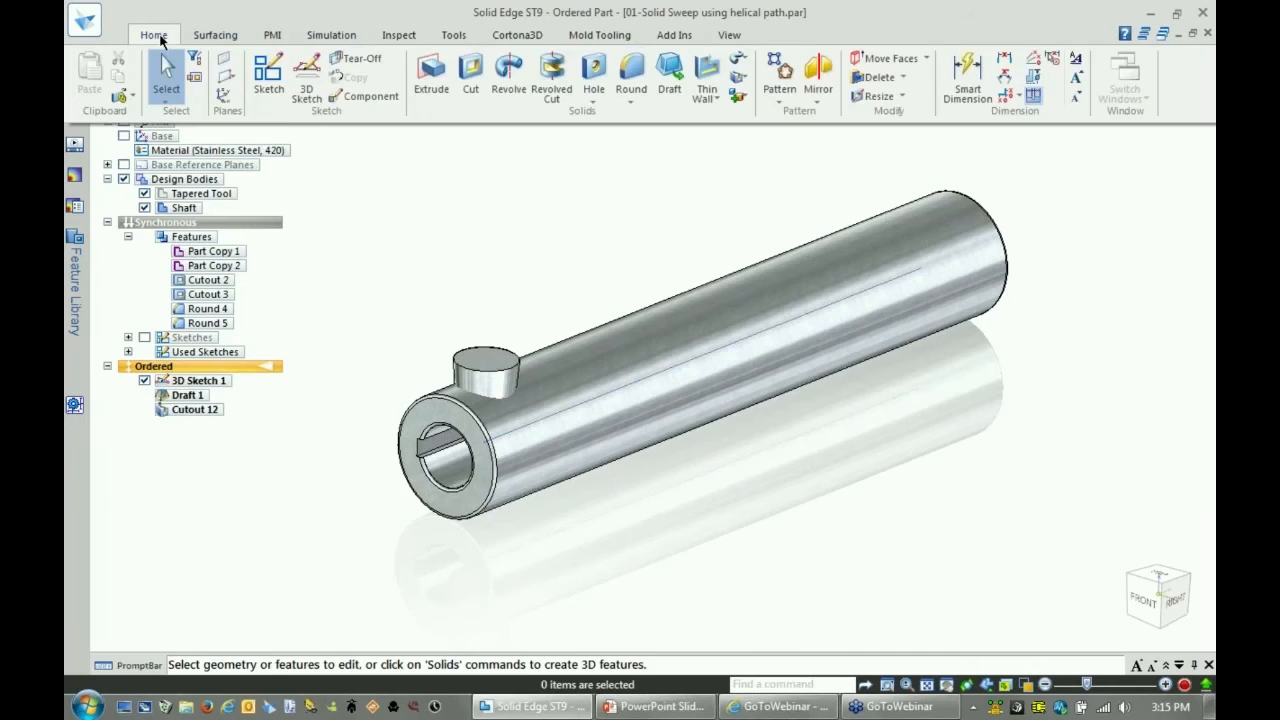
pyautogui.click(223, 41)
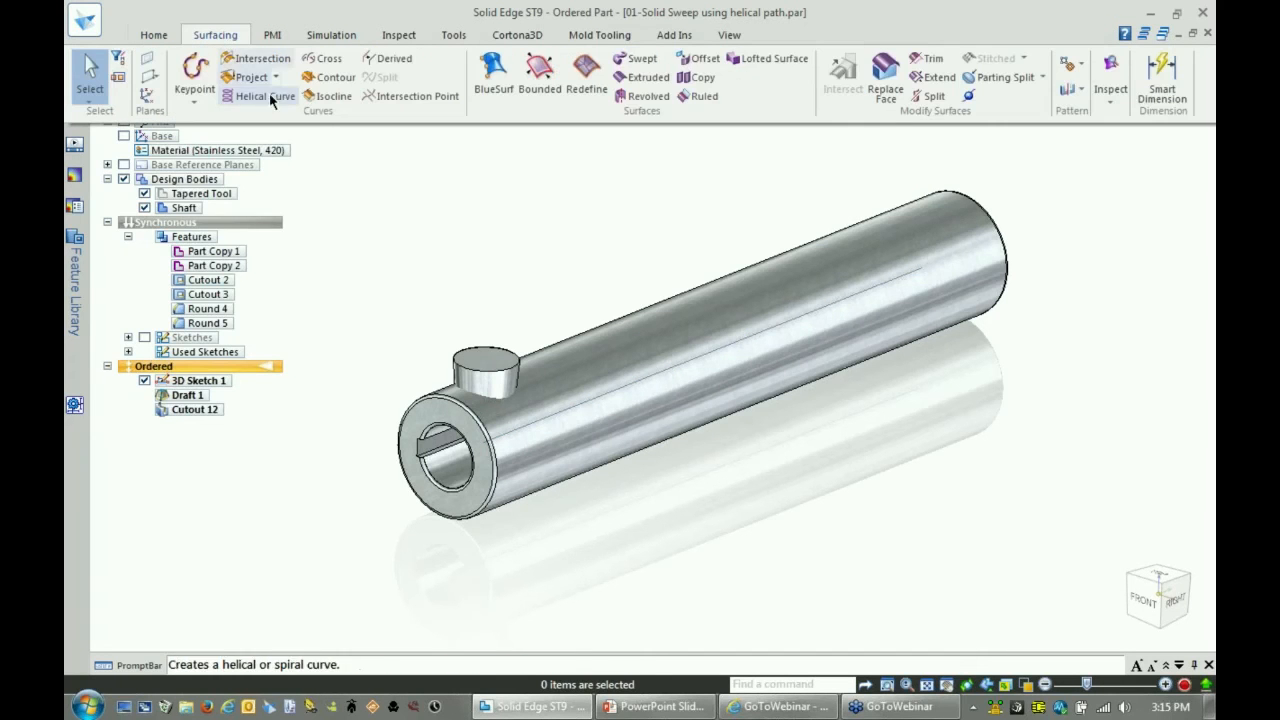
pyautogui.click(268, 100)
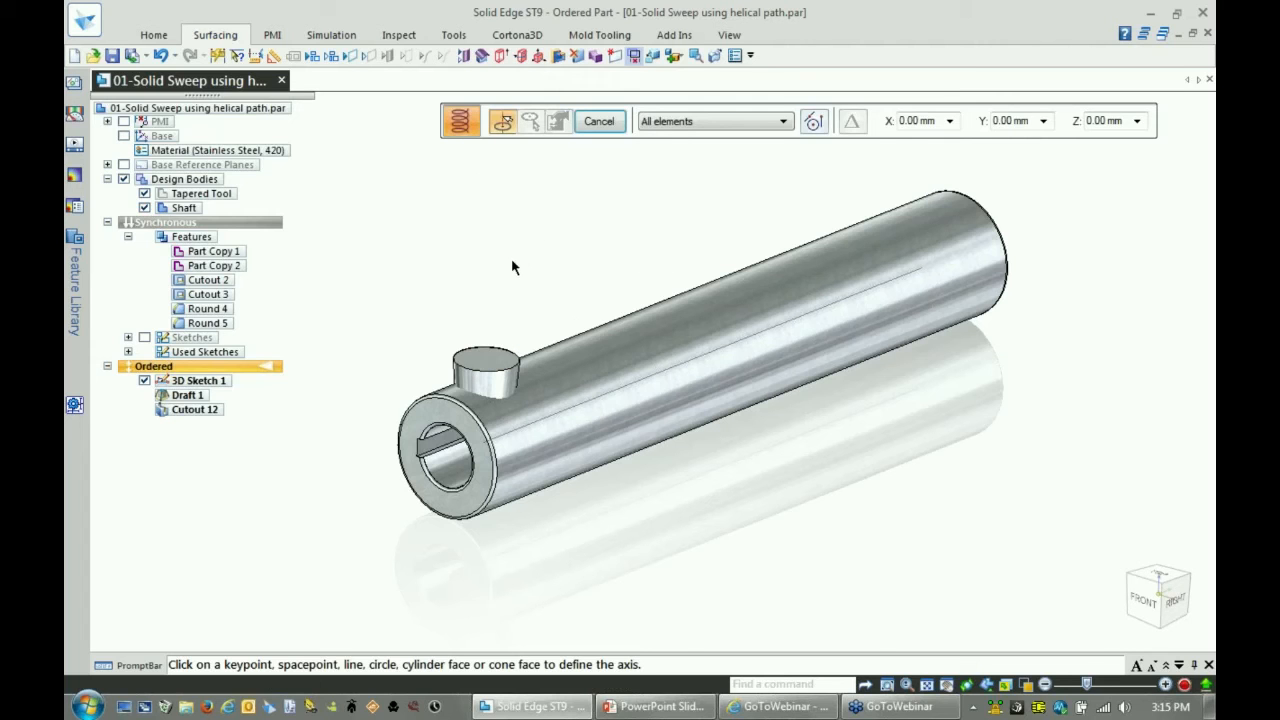
pyautogui.click(527, 418)
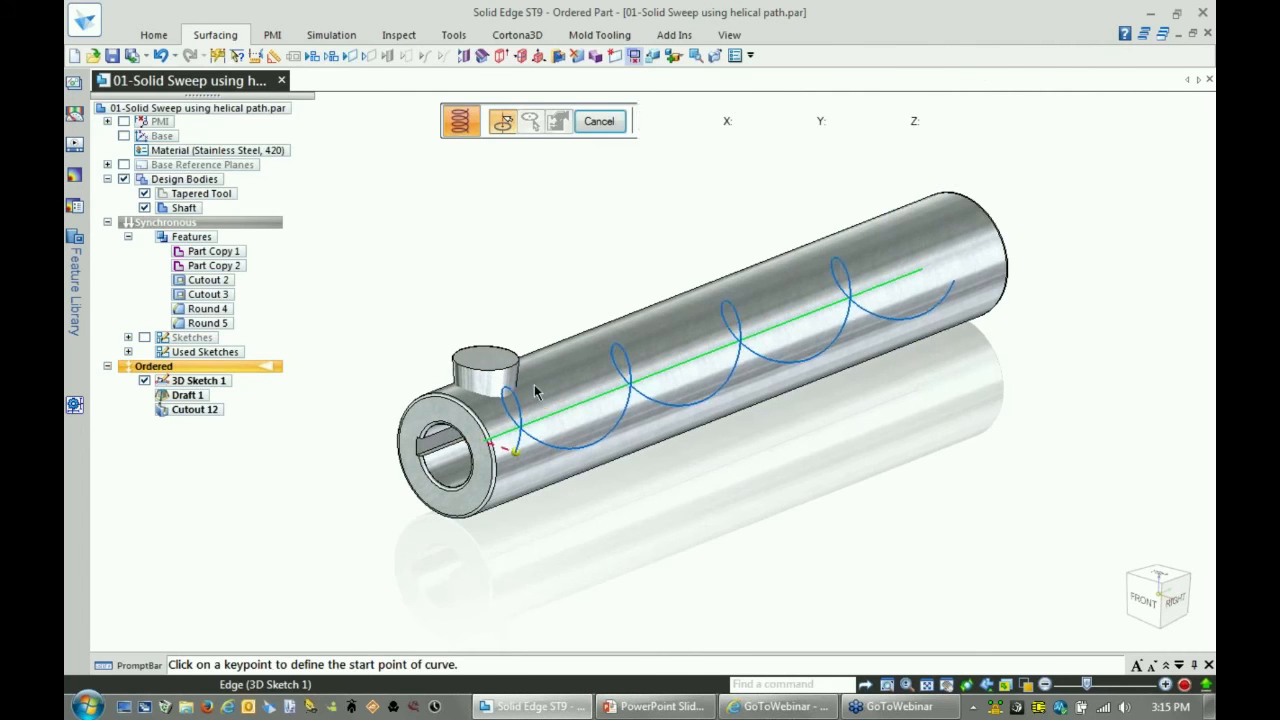
pyautogui.scroll(5, 527, 400)
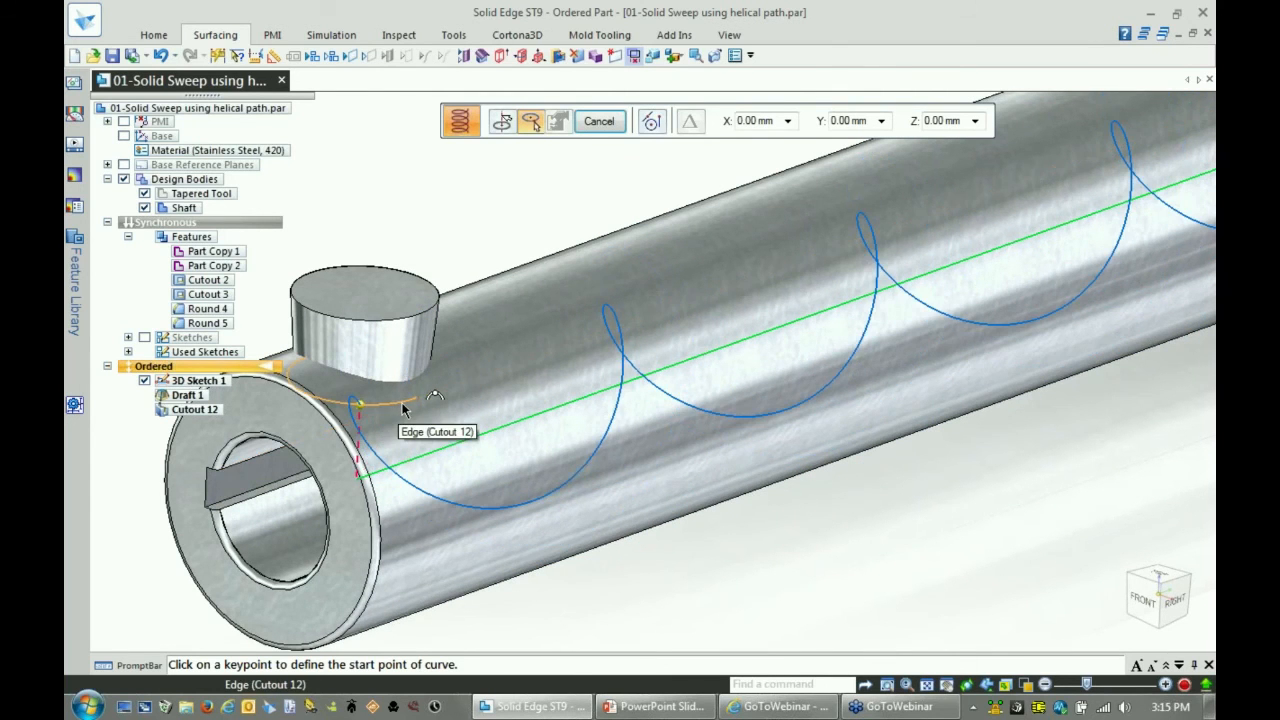
pyautogui.moveTo(410, 405); pyautogui.dragTo(453, 336, button='middle')
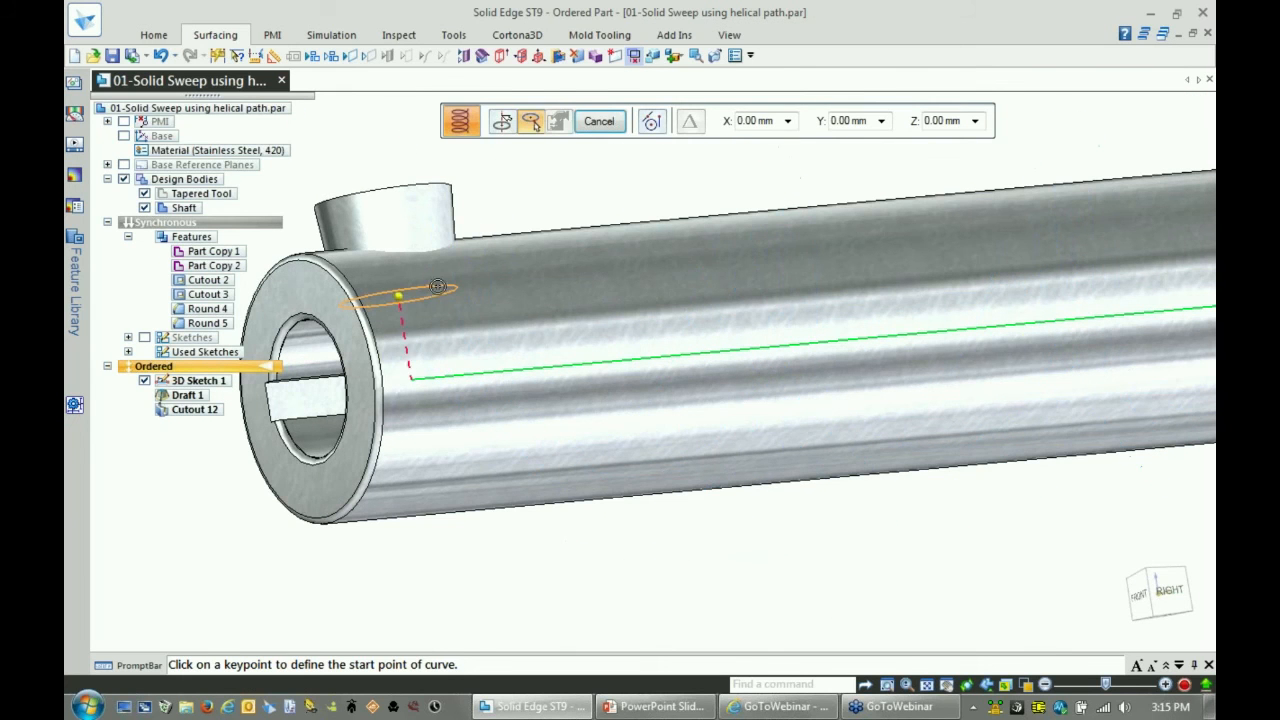
pyautogui.click(417, 289)
pyautogui.moveTo(494, 244); pyautogui.dragTo(533, 189, button='middle')
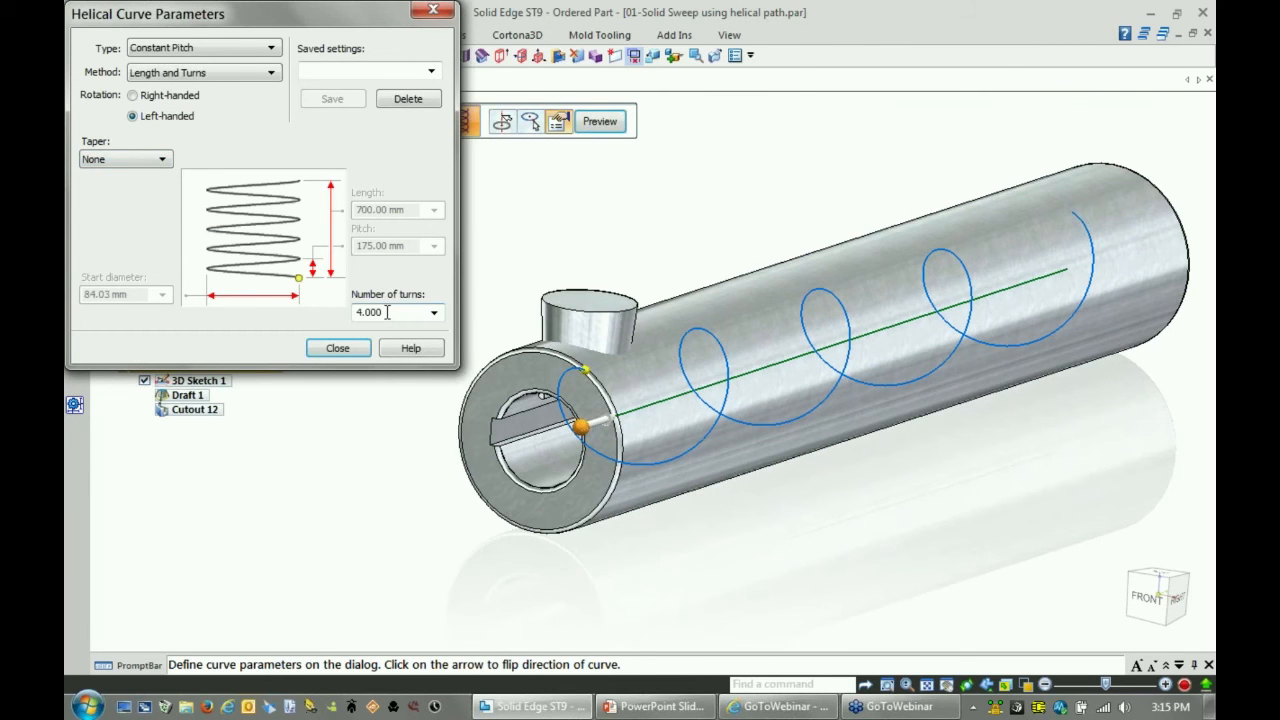
pyautogui.click(337, 348)
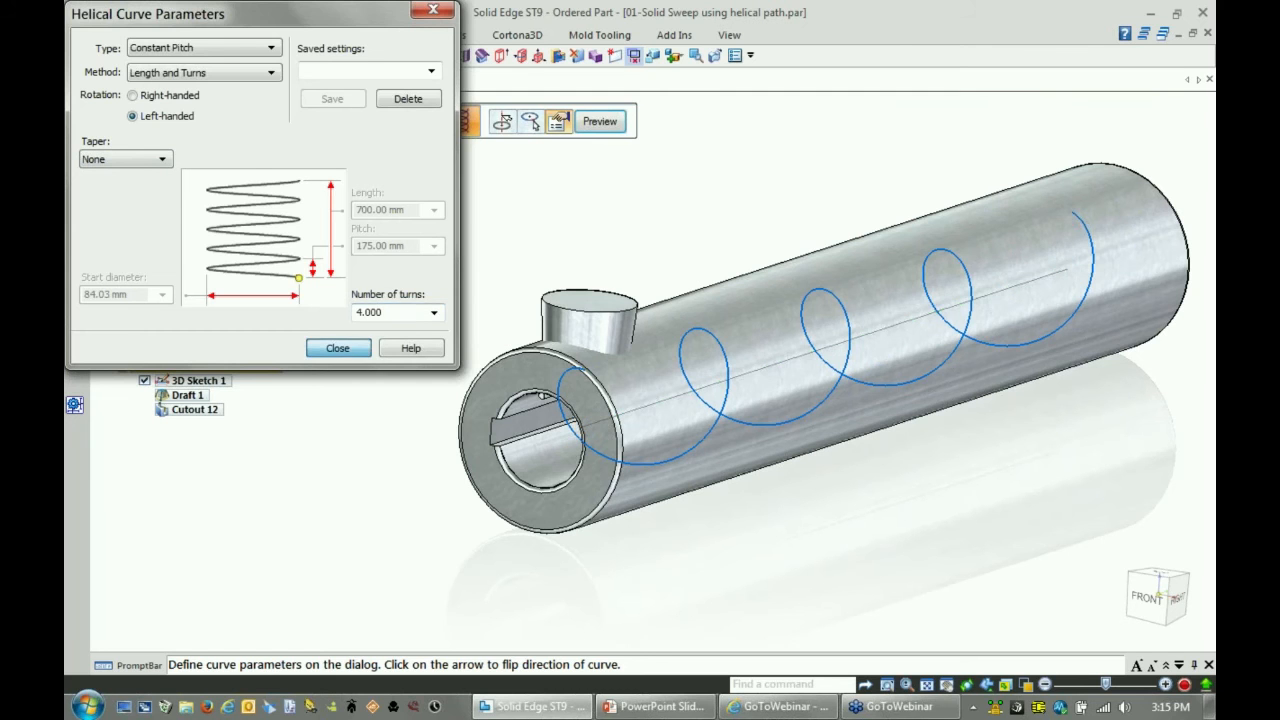
pyautogui.click(599, 121)
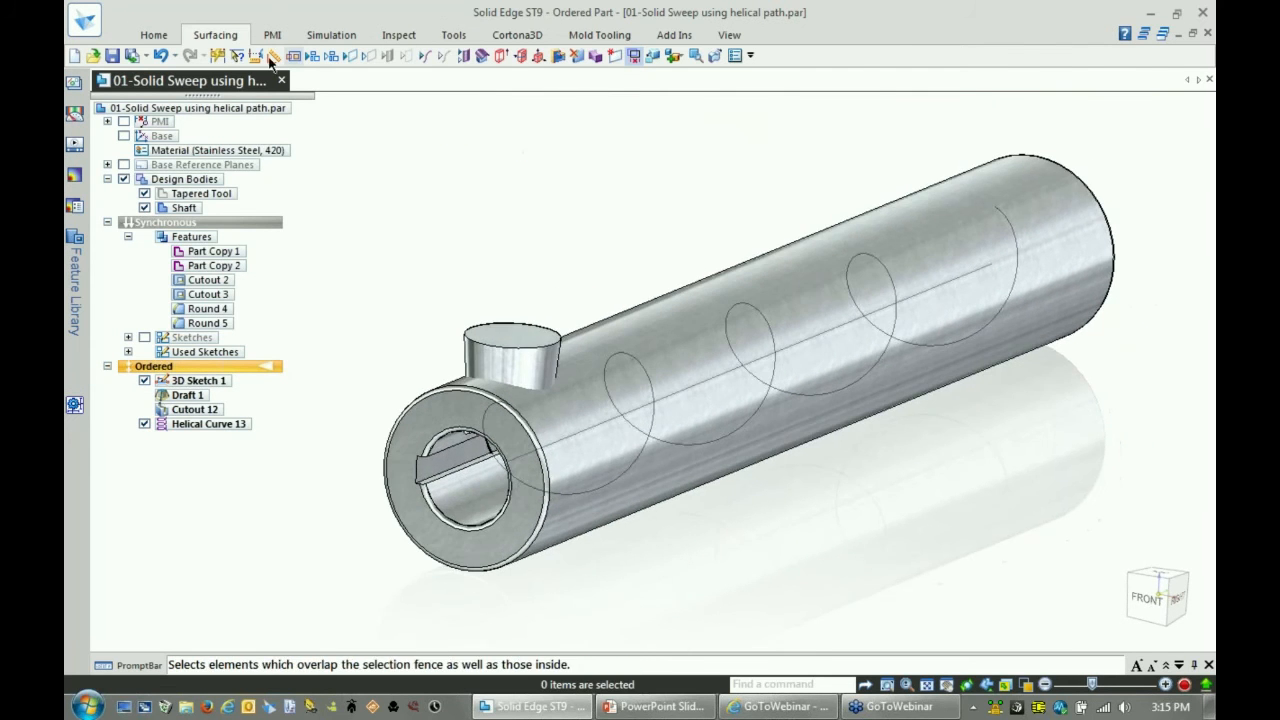
# - Set up a solid swept cutout with the helical curve as path and the tapered tool body as tool
pyautogui.click(154, 35)
pyautogui.click(738, 77)
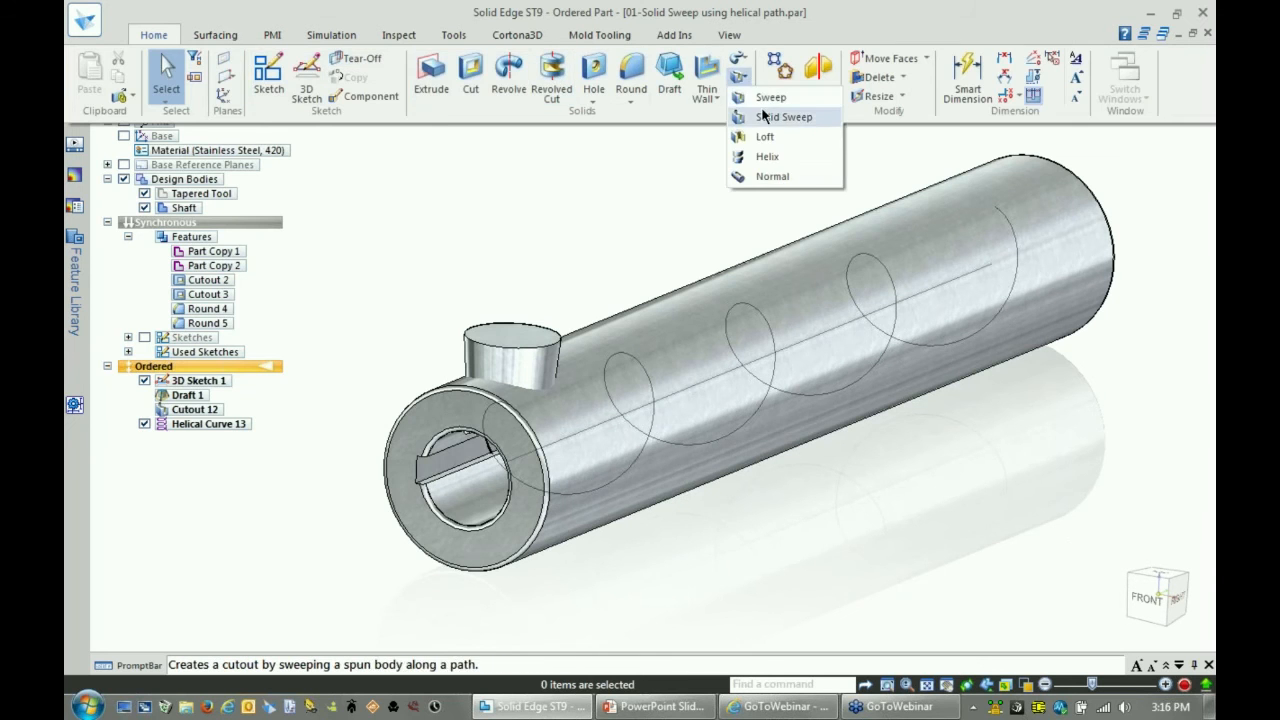
pyautogui.click(757, 118)
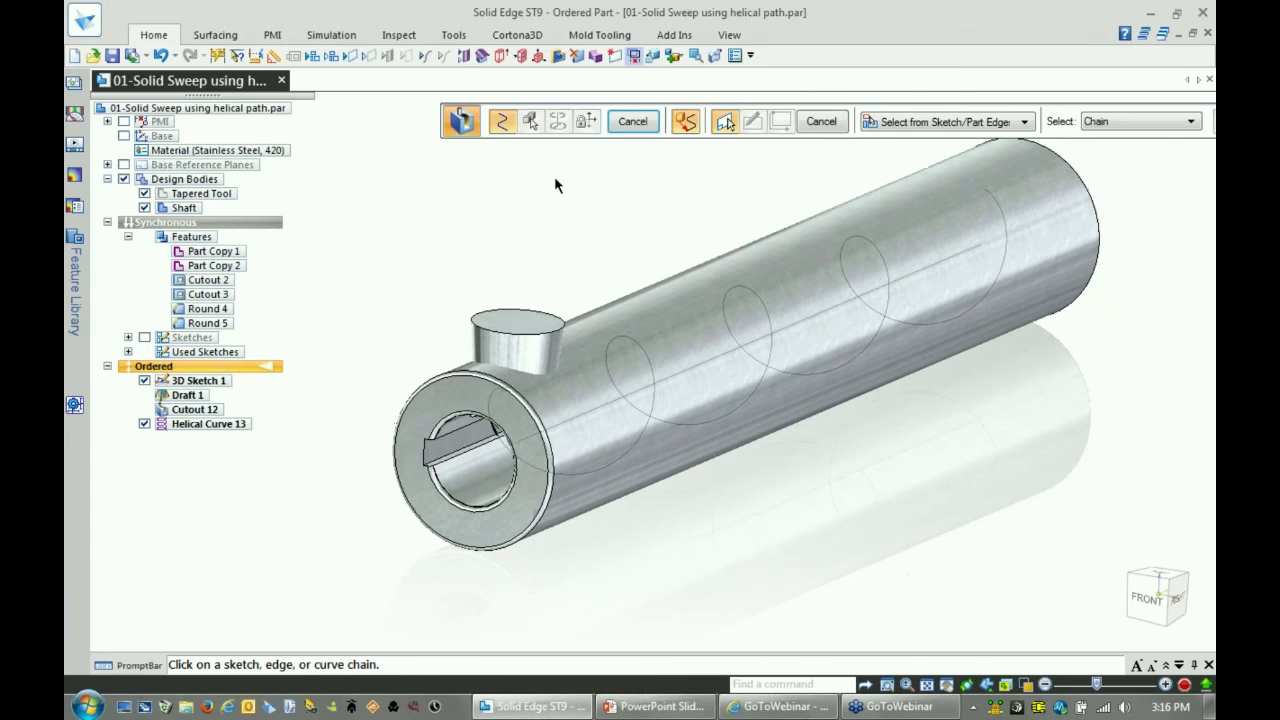
pyautogui.click(649, 355)
pyautogui.rightClick(654, 368)
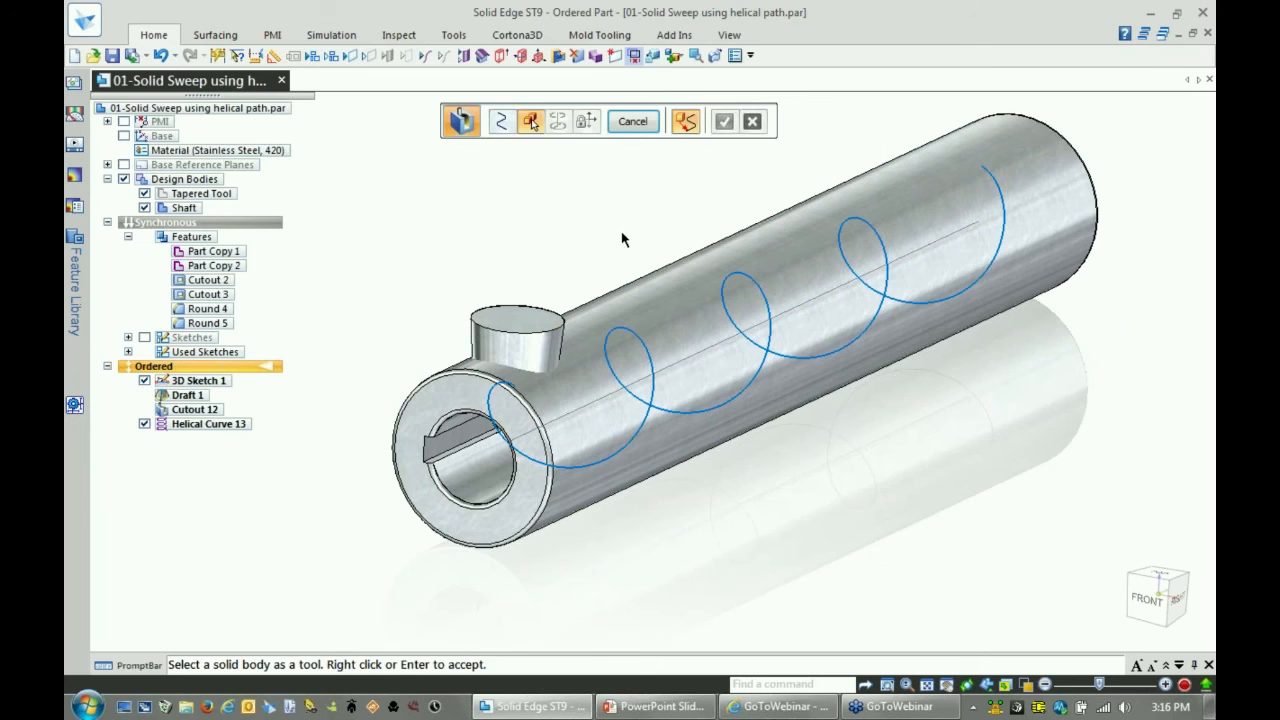
pyautogui.click(531, 312)
pyautogui.rightClick(562, 236)
# - Accept the tool's default axis and lock the tool's orientation to the straight Cutout 12 edge running along the shaft, generating the helical cutout
pyautogui.rightClick(566, 222)
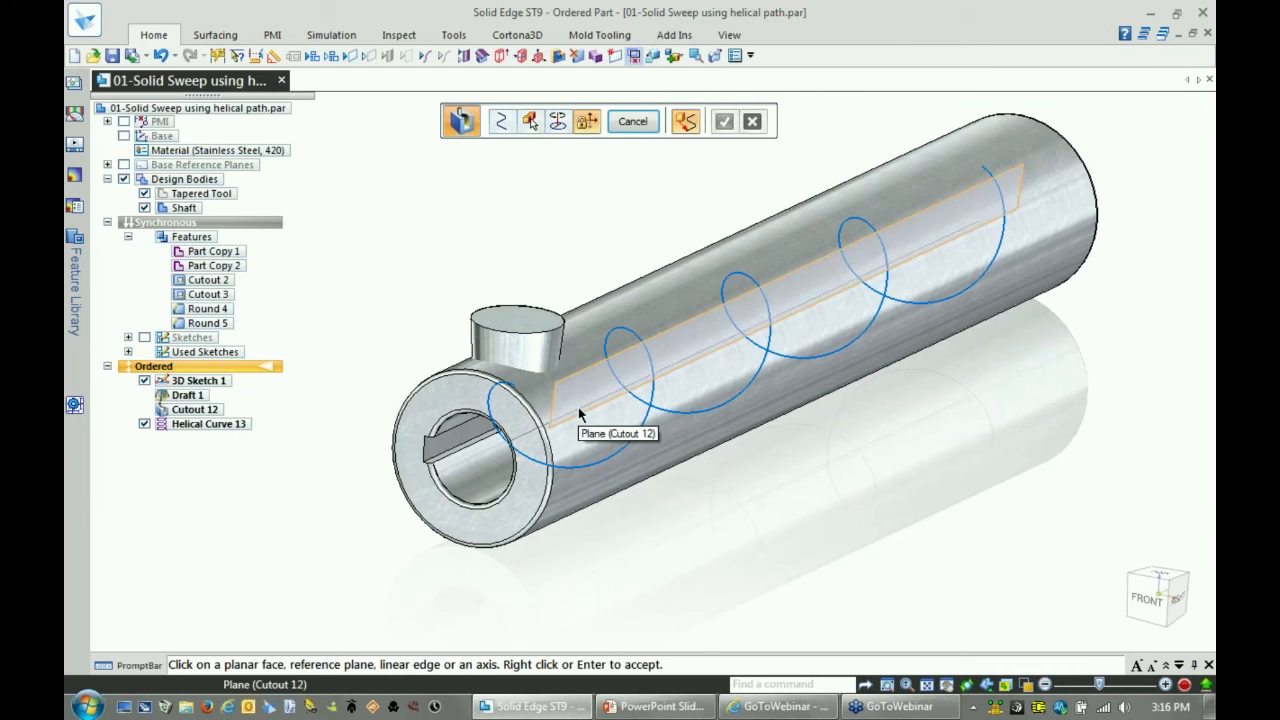
pyautogui.moveTo(576, 410); pyautogui.dragTo(520, 400, button='middle')
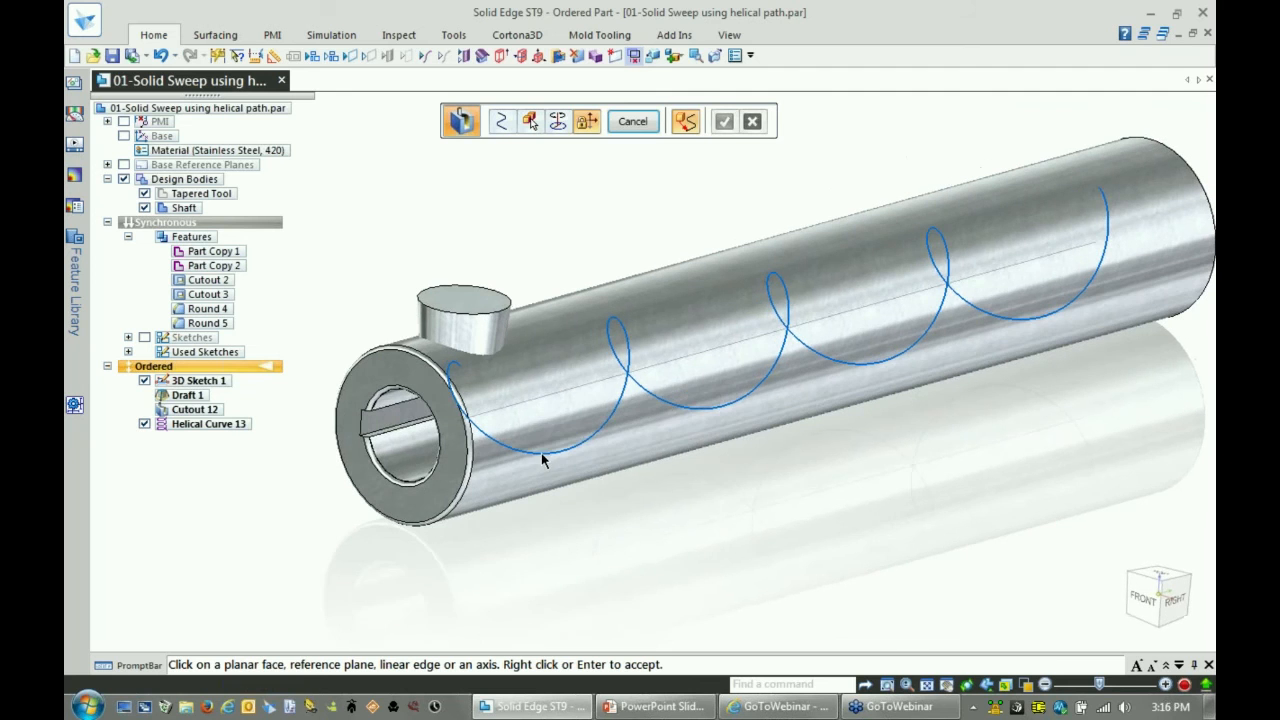
pyautogui.rightClick(522, 400)
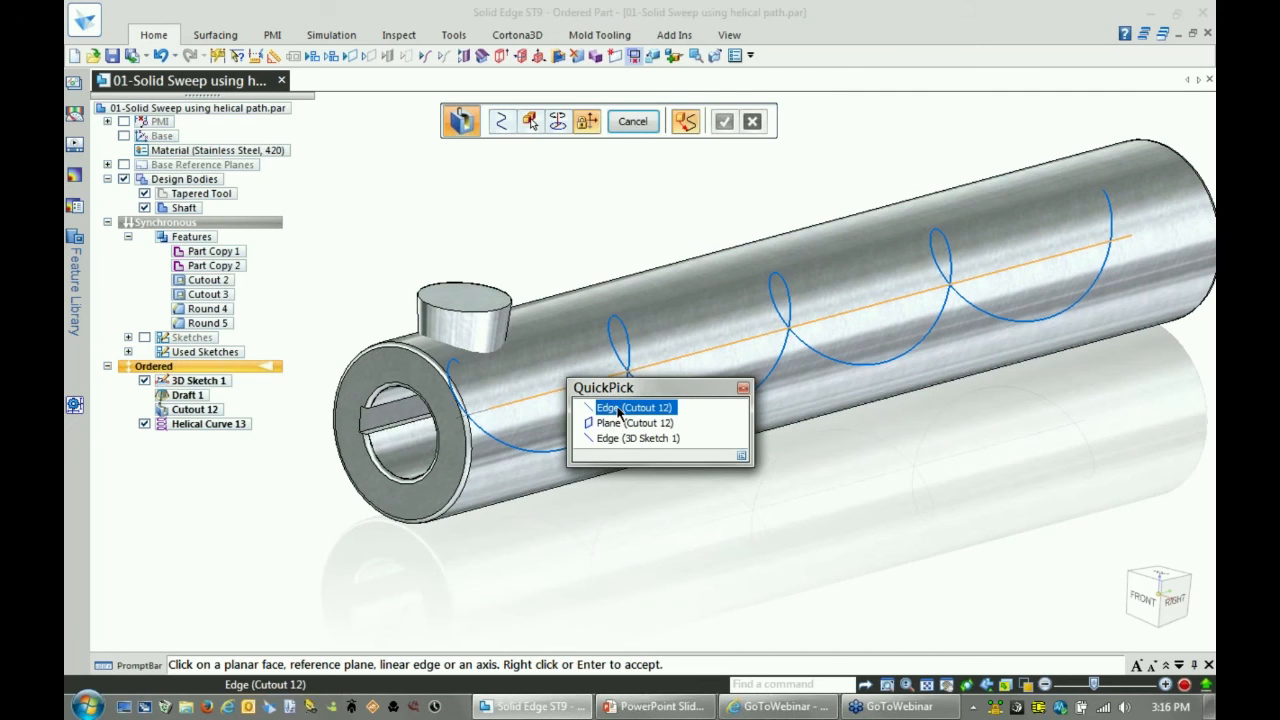
pyautogui.click(622, 408)
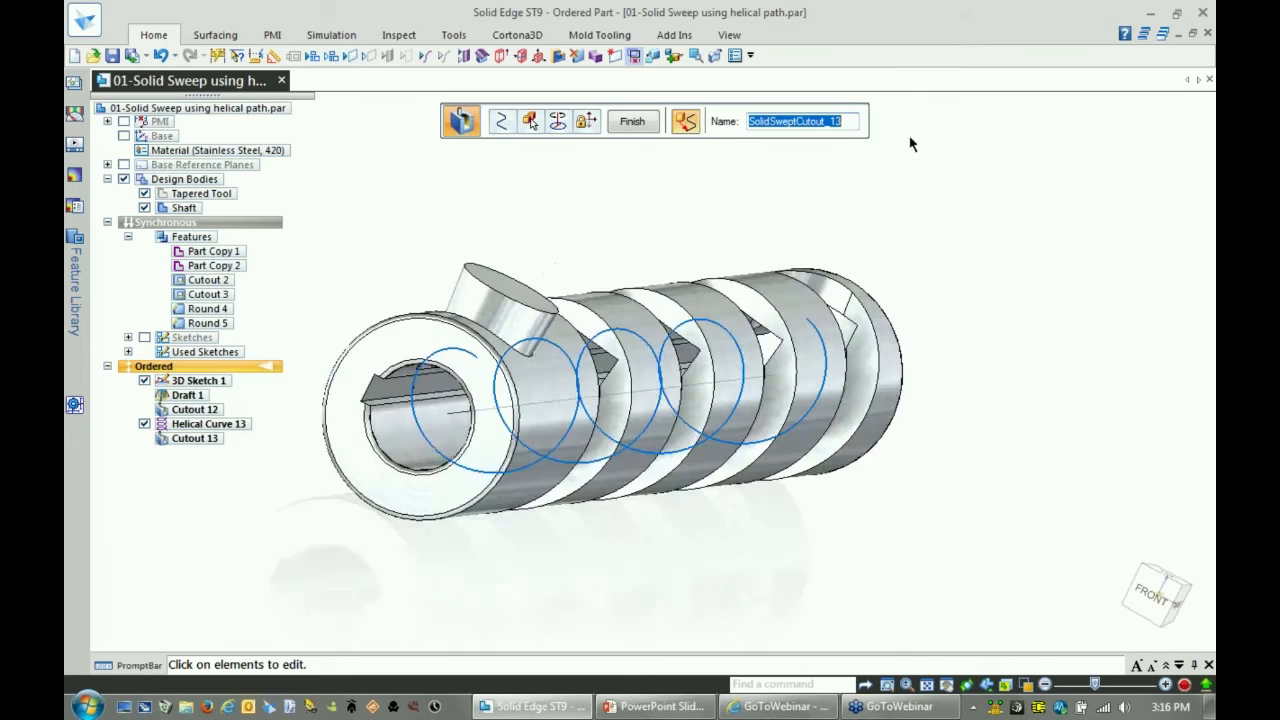
# - Finish the helical swept cutout in the shaft and close the part
pyautogui.click(632, 121)
pyautogui.press('Escape')
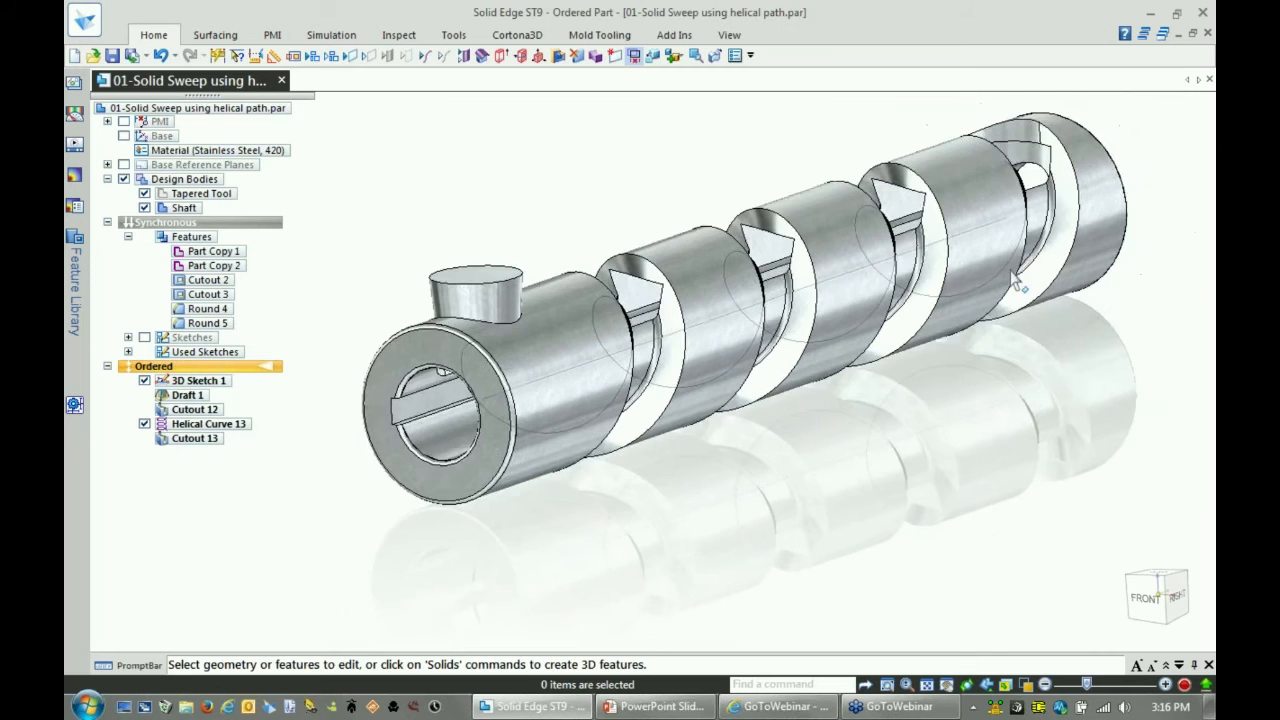
pyautogui.click(1208, 33)
pyautogui.click(670, 431)
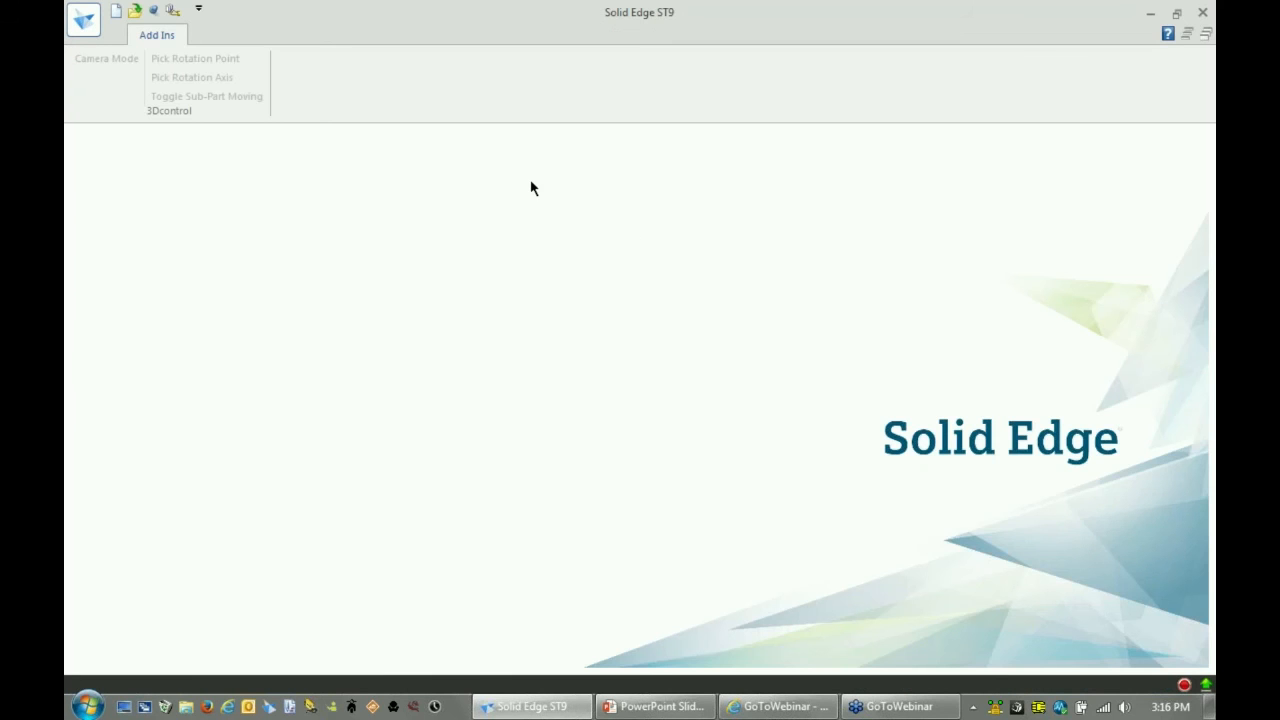
# - Open the recent file 02-Solid Sweep using helical path_horizontal tool.par
pyautogui.click(86, 28)
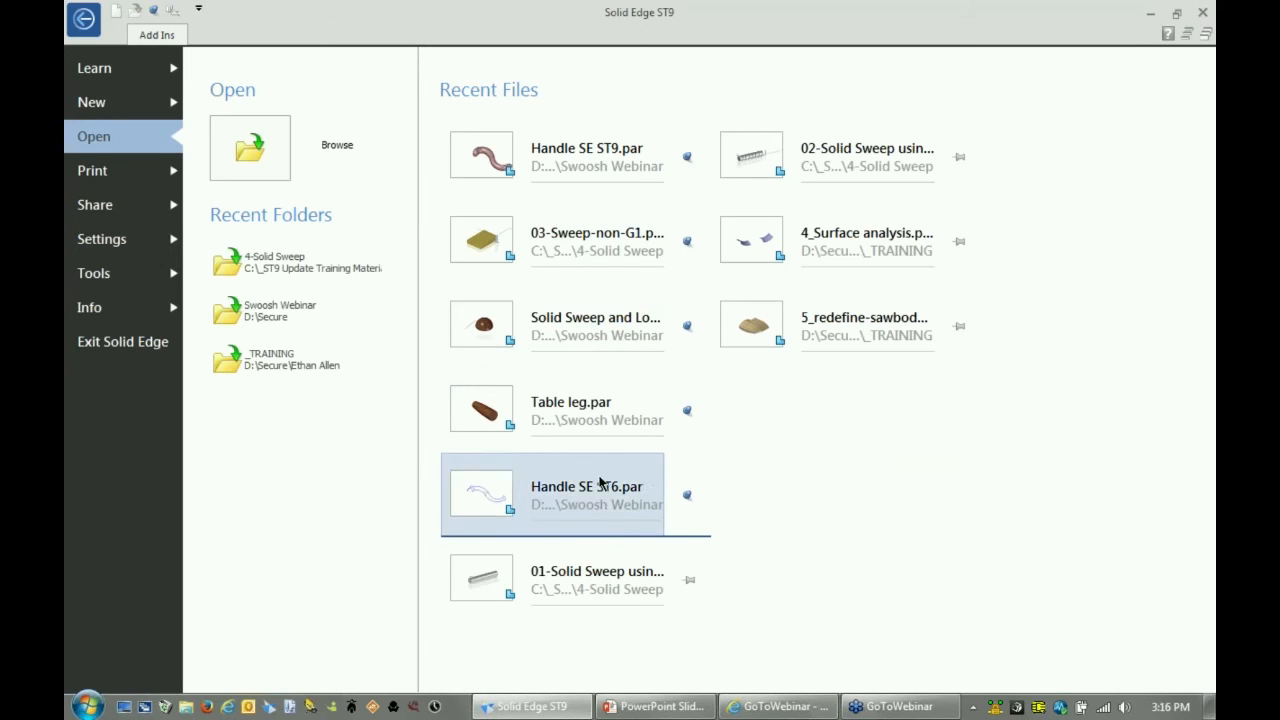
pyautogui.click(836, 165)
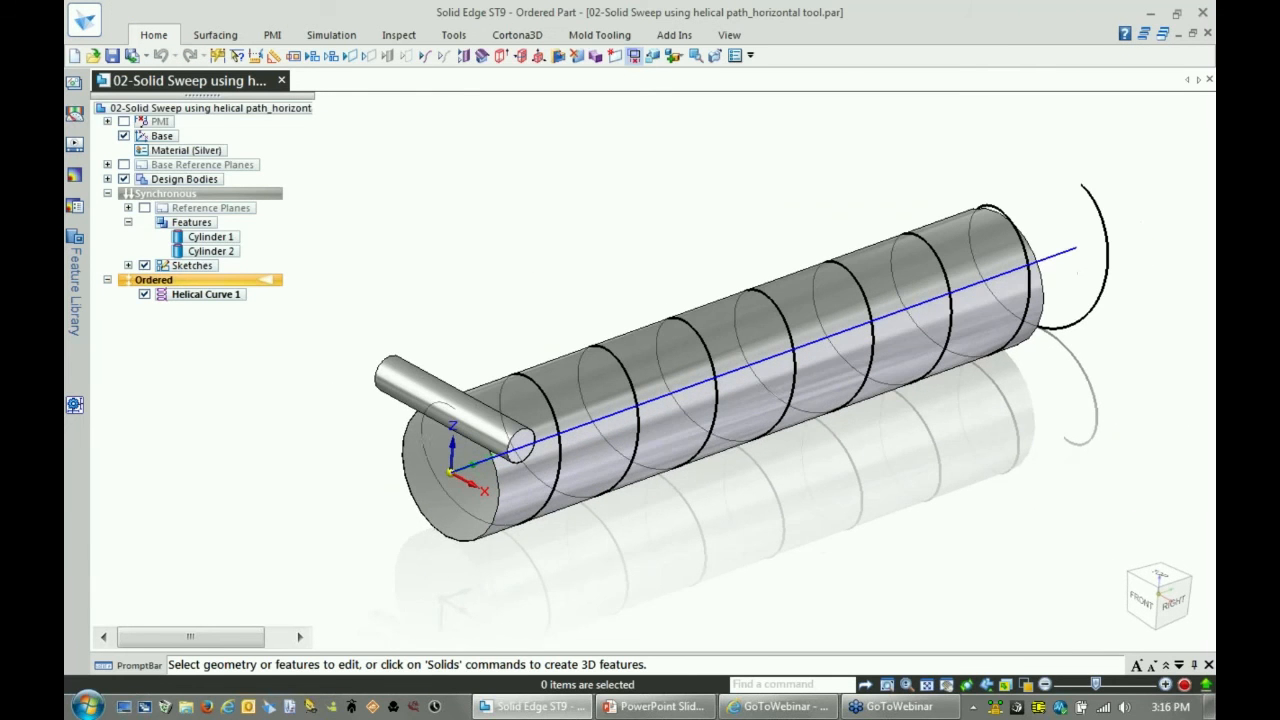
pyautogui.moveTo(438, 306); pyautogui.dragTo(470, 210, button='middle')
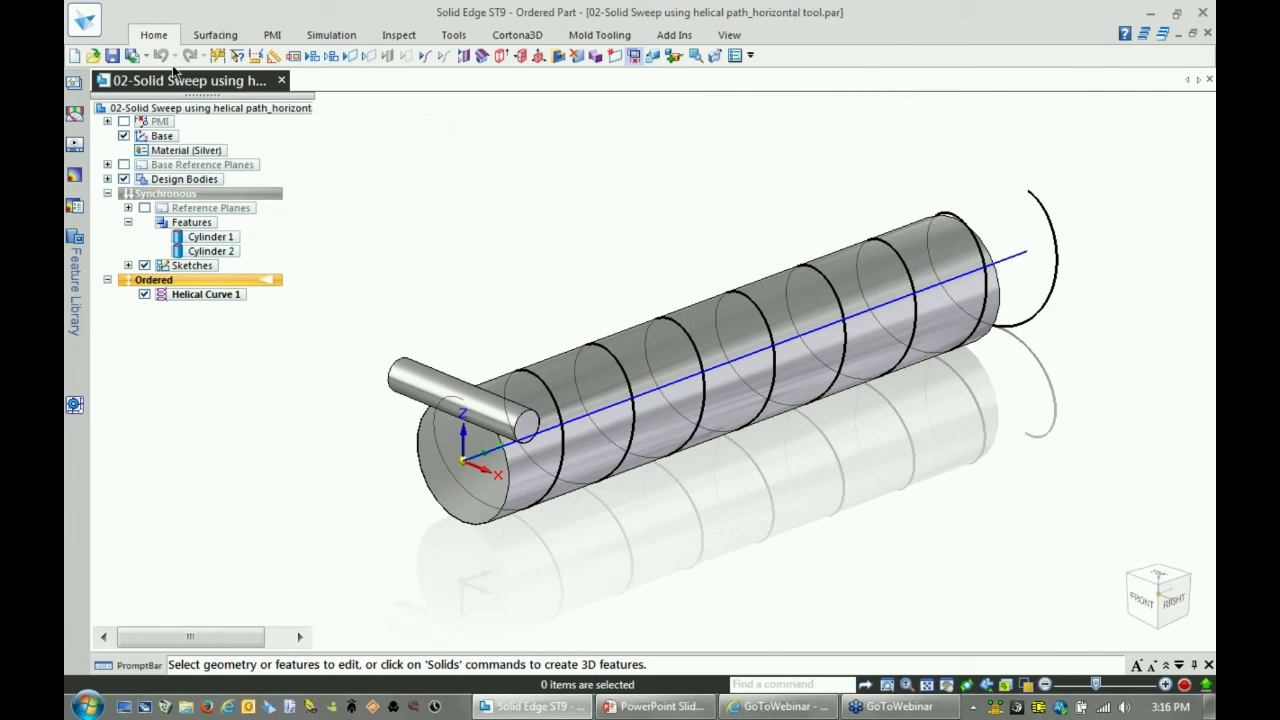
# - Start a solid swept cutout and accept Helical Curve 1 around the large cylinder as the path
pyautogui.click(155, 35)
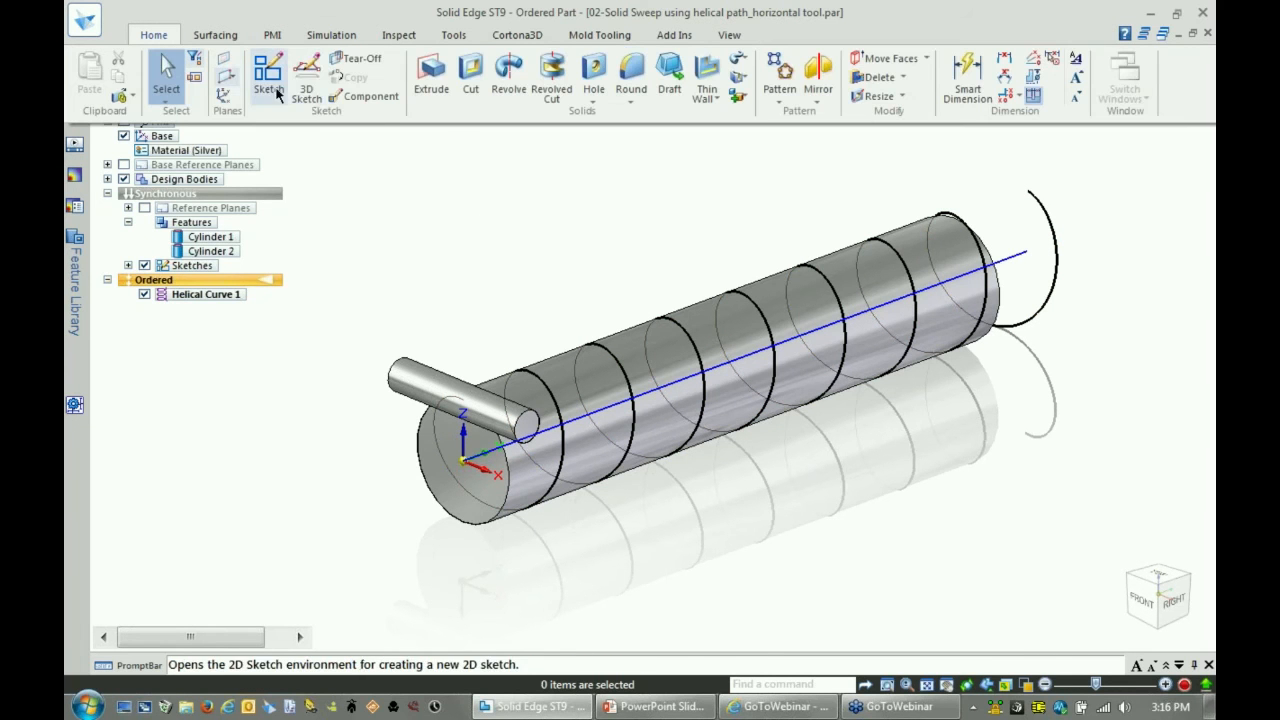
pyautogui.click(737, 79)
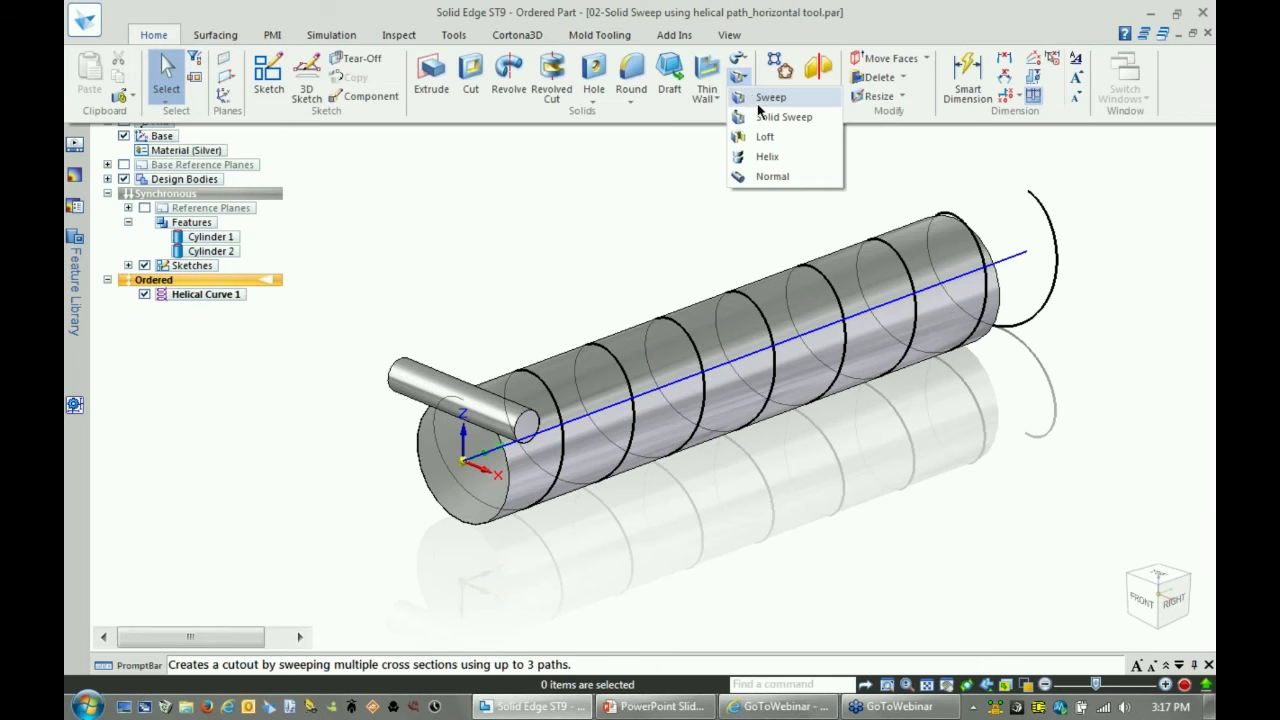
pyautogui.click(767, 121)
pyautogui.click(619, 362)
pyautogui.rightClick(586, 200)
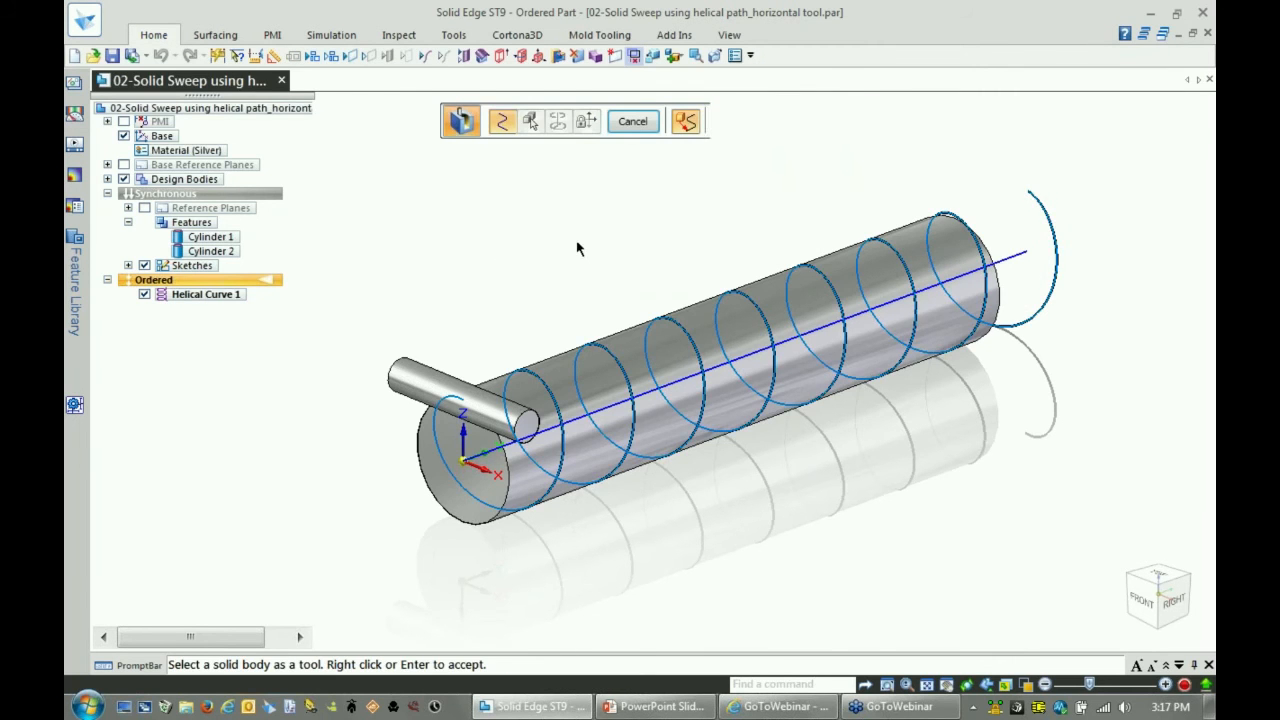
# - Use the small horizontal cylinder as tool with its default axis, lock its orientation to the straight sketch line, and finish the cutout
pyautogui.click(423, 366)
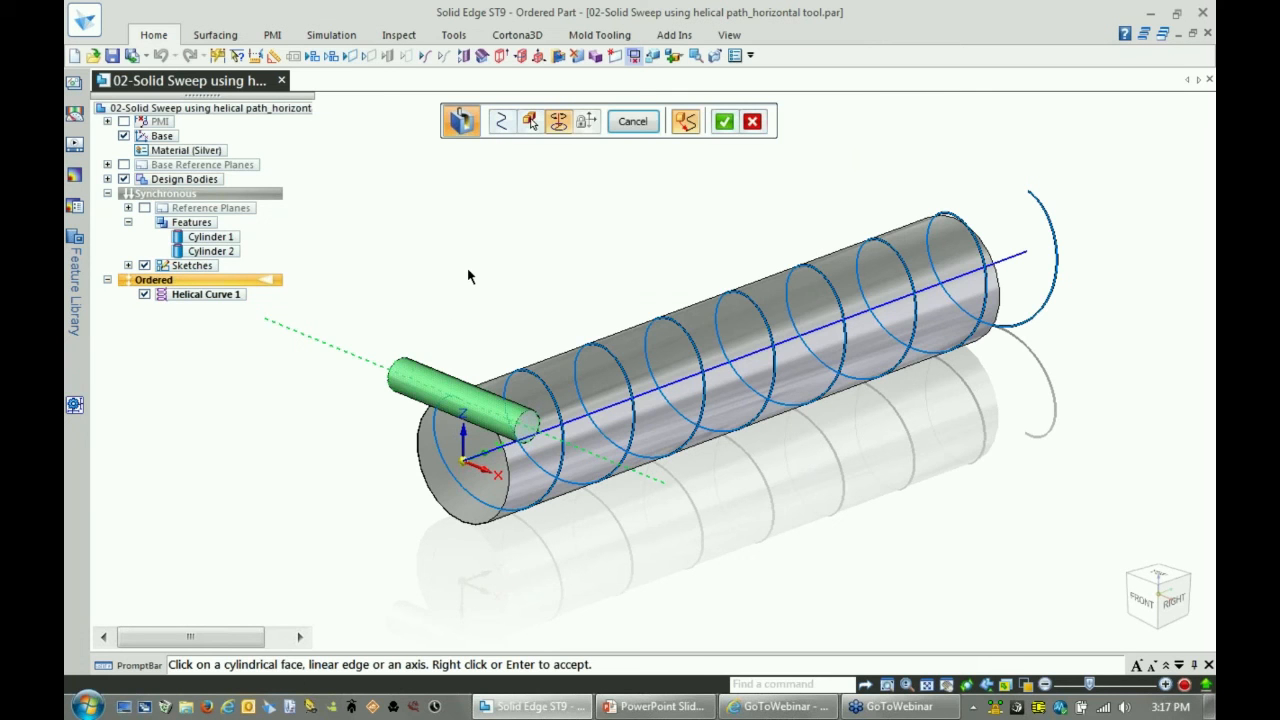
pyautogui.rightClick(473, 271)
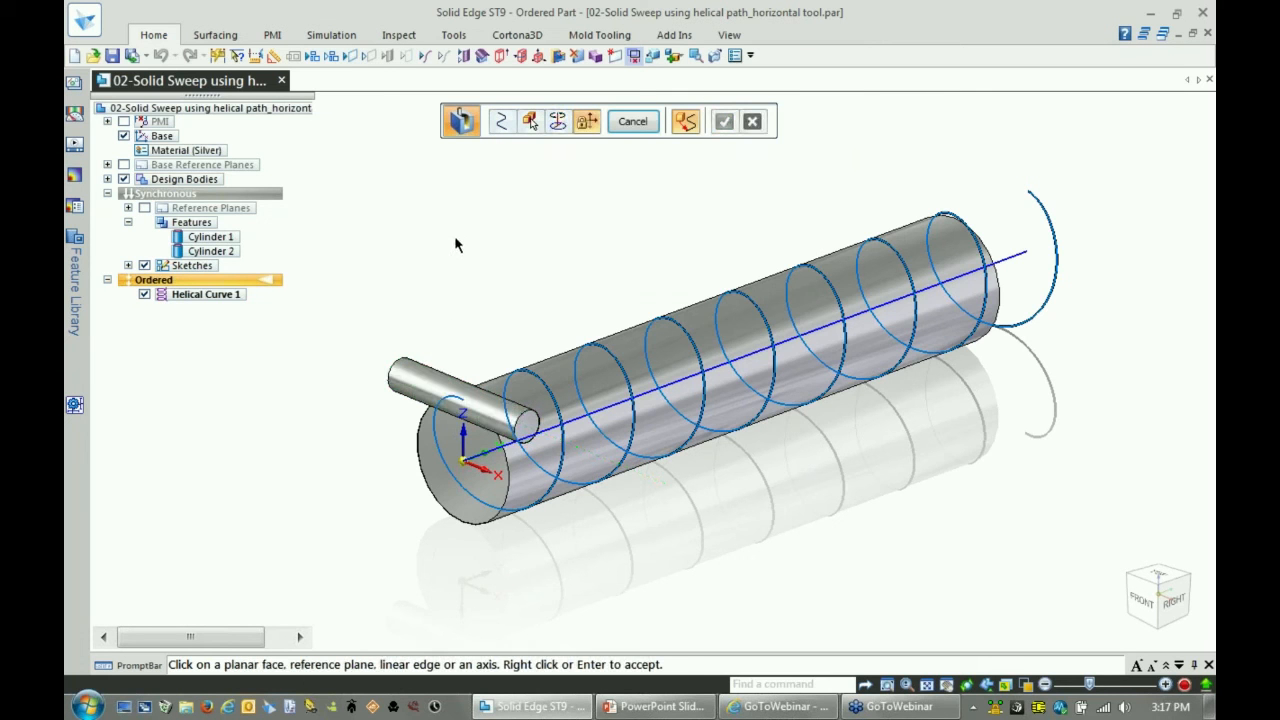
pyautogui.click(549, 433)
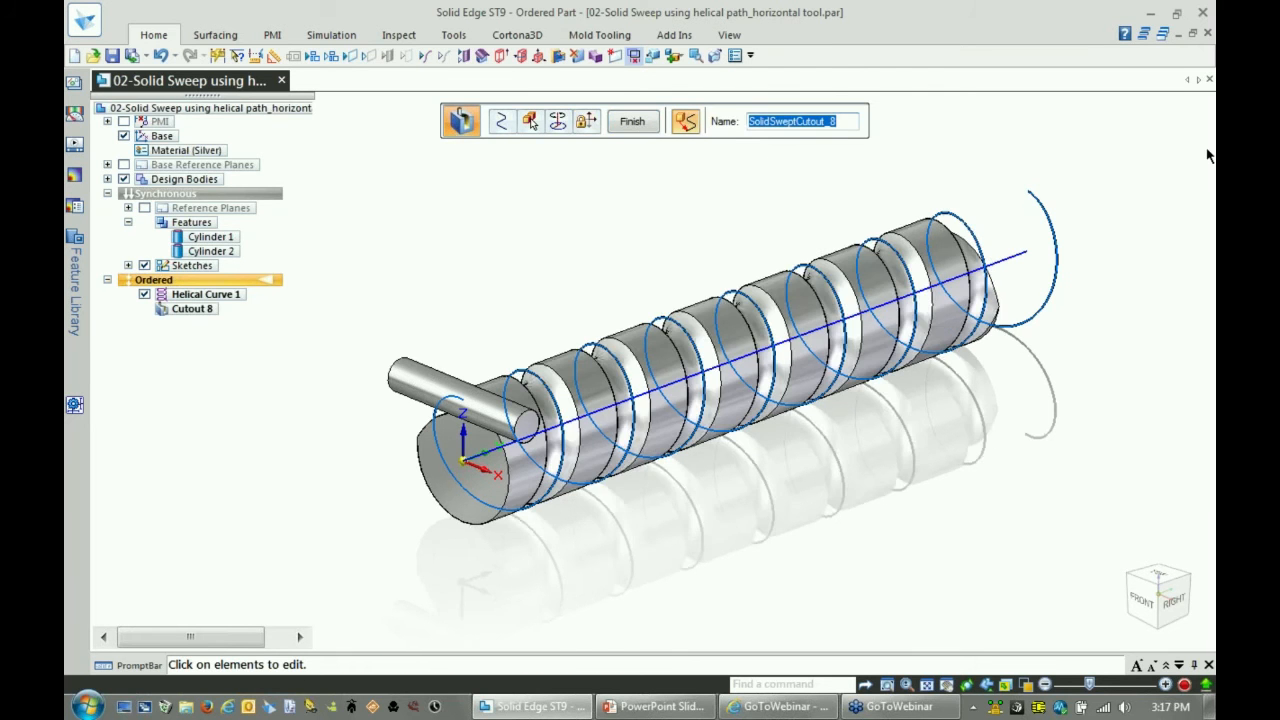
pyautogui.click(638, 125)
pyautogui.click(638, 125)
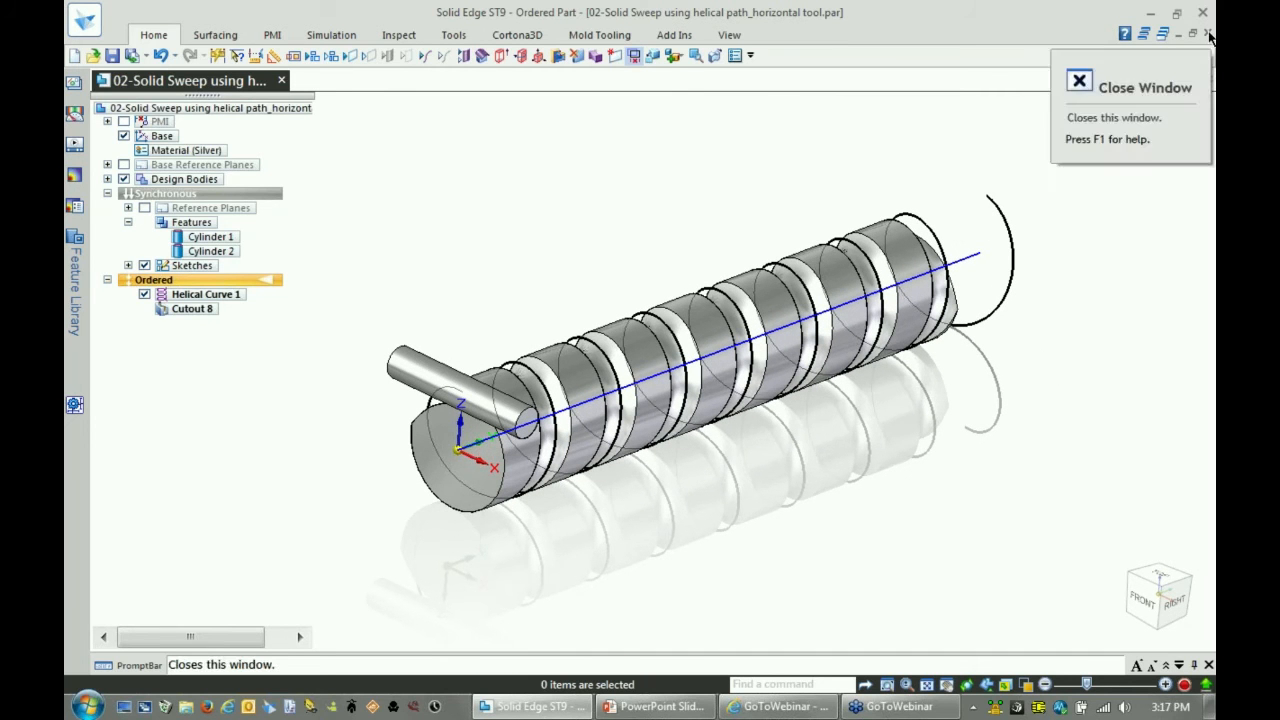
# - Close the horizontal-tool part and open the recent file Solid Sweep and Loft.par
pyautogui.click(1209, 37)
pyautogui.click(683, 426)
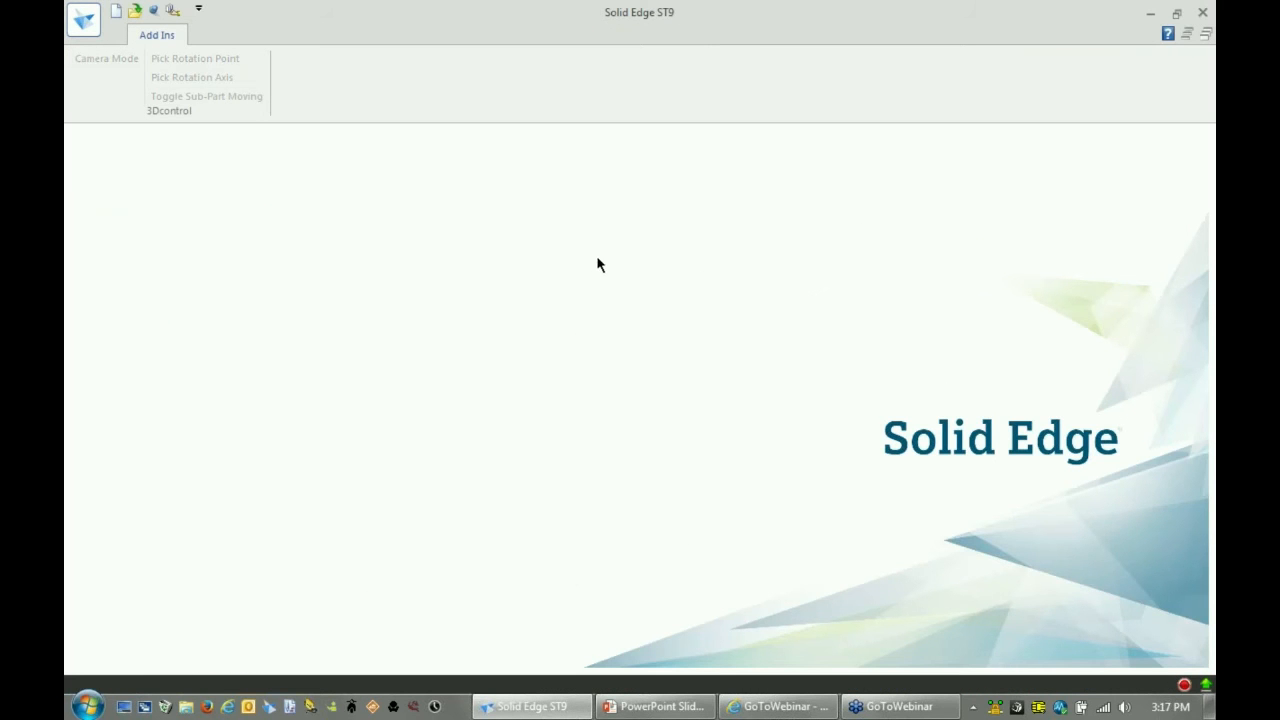
pyautogui.click(84, 22)
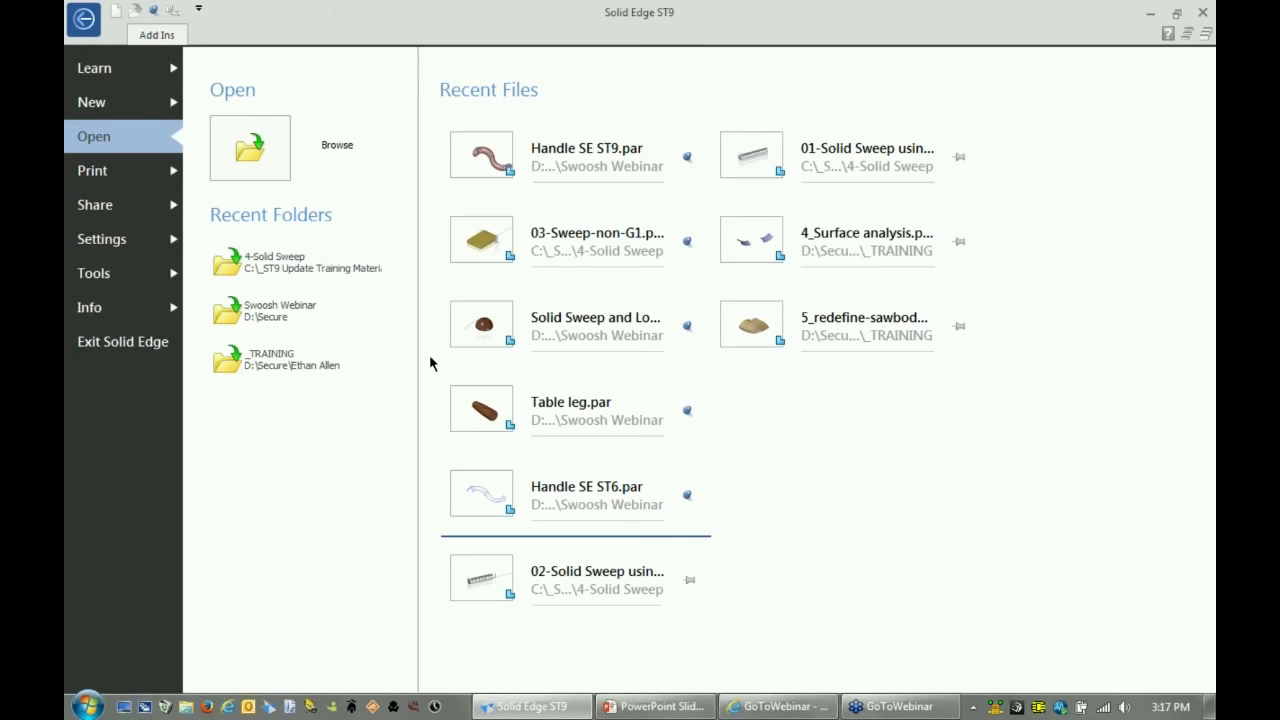
pyautogui.click(490, 326)
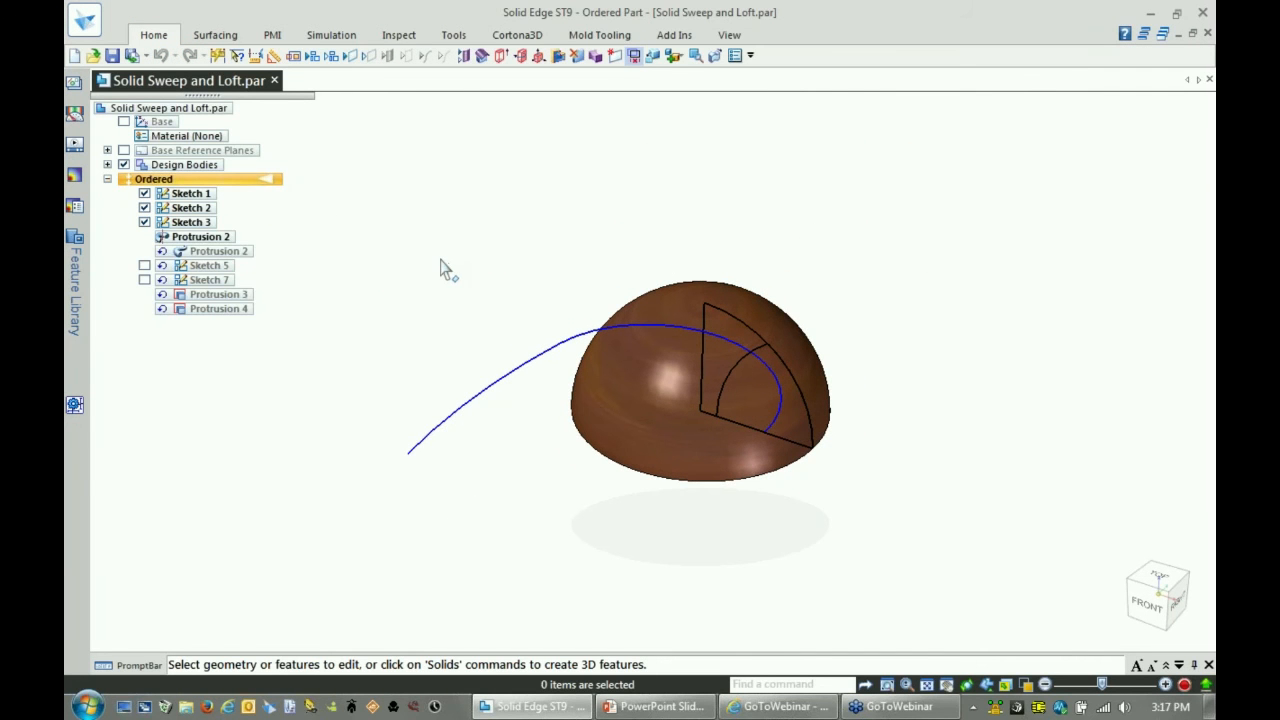
# - Roll the ordered history forward to the swept Protrusion 2, and on to Protrusion 4
pyautogui.rightClick(222, 252)
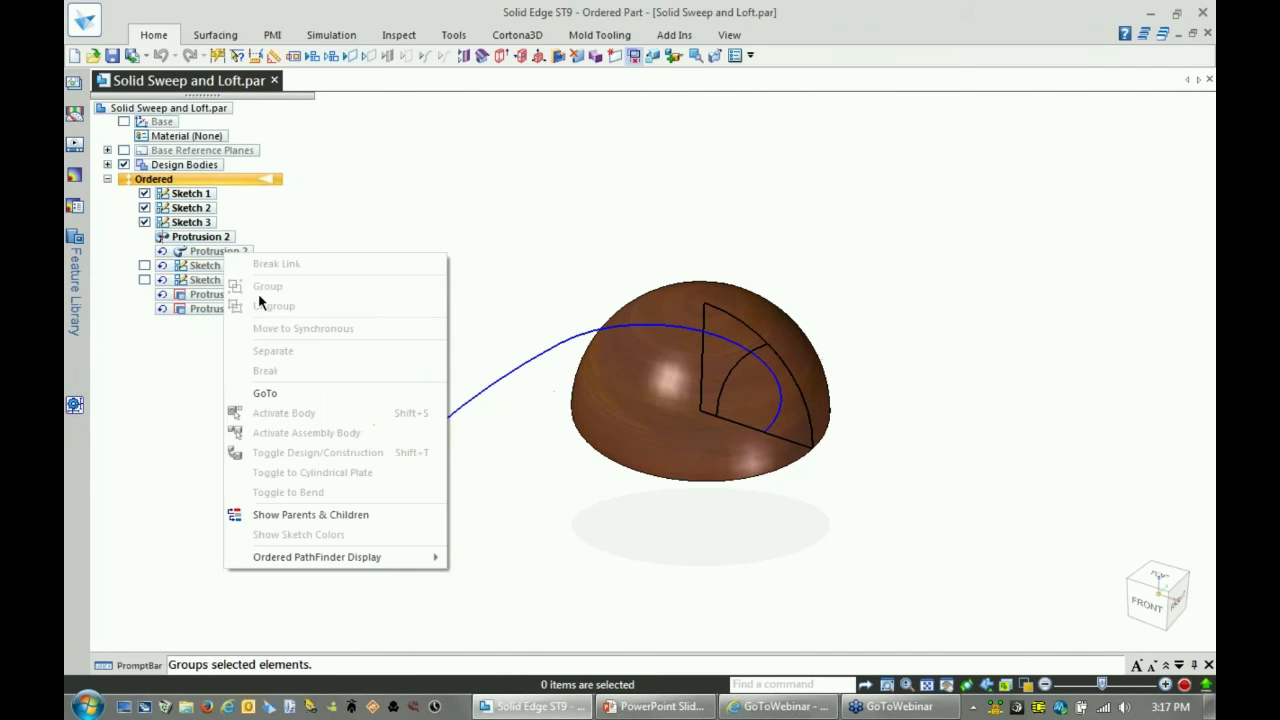
pyautogui.click(283, 393)
pyautogui.rightClick(190, 309)
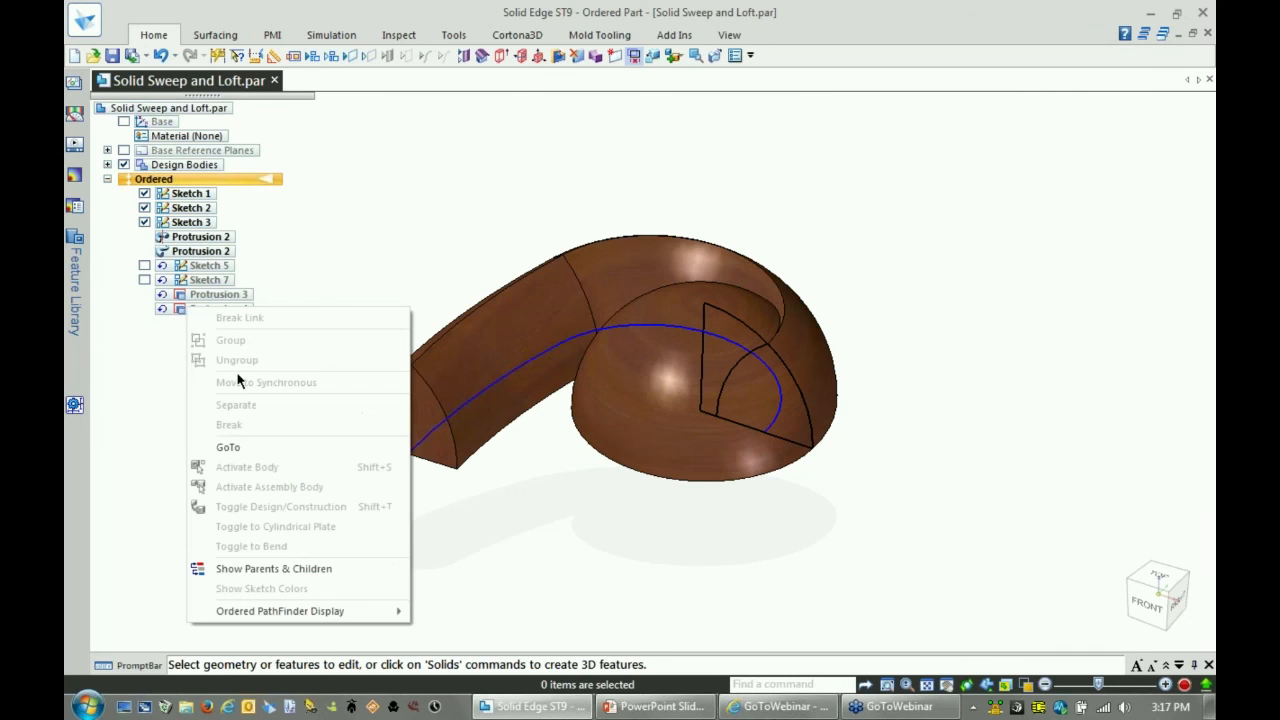
pyautogui.click(230, 446)
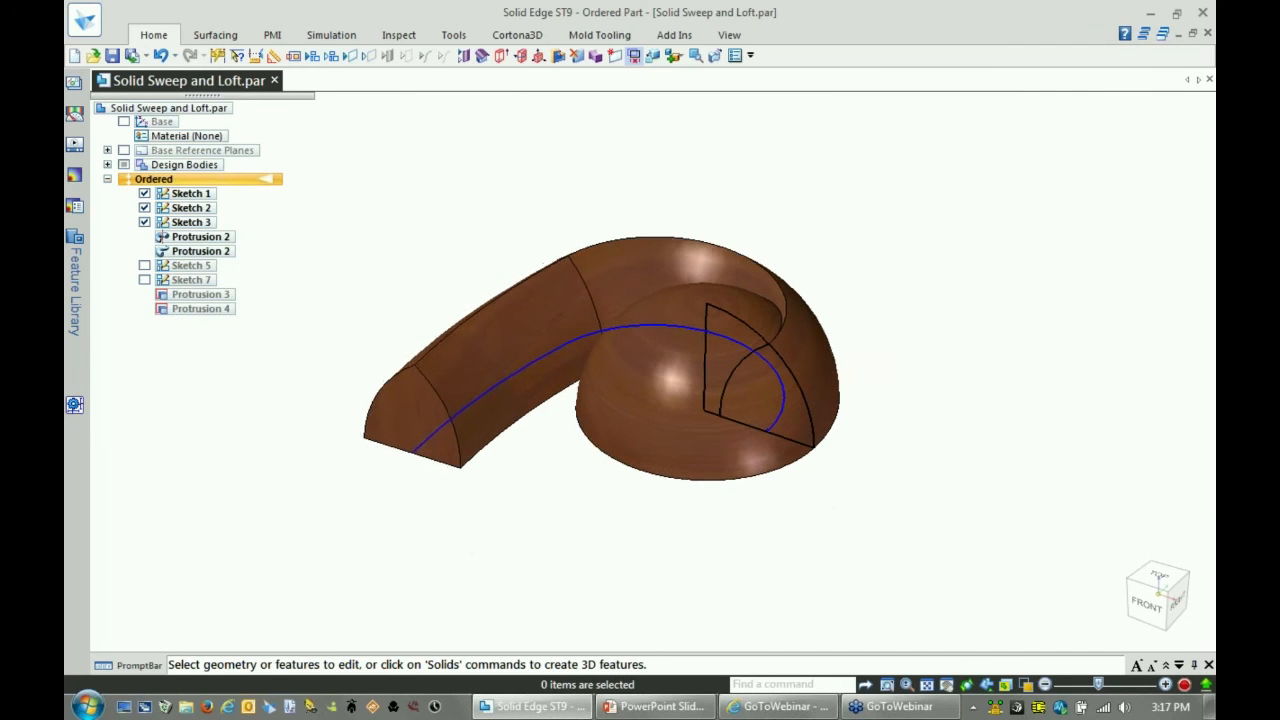
# - Show the toothed cutter body Design Body_4 and the spiral path Sketch 7
pyautogui.click(107, 165)
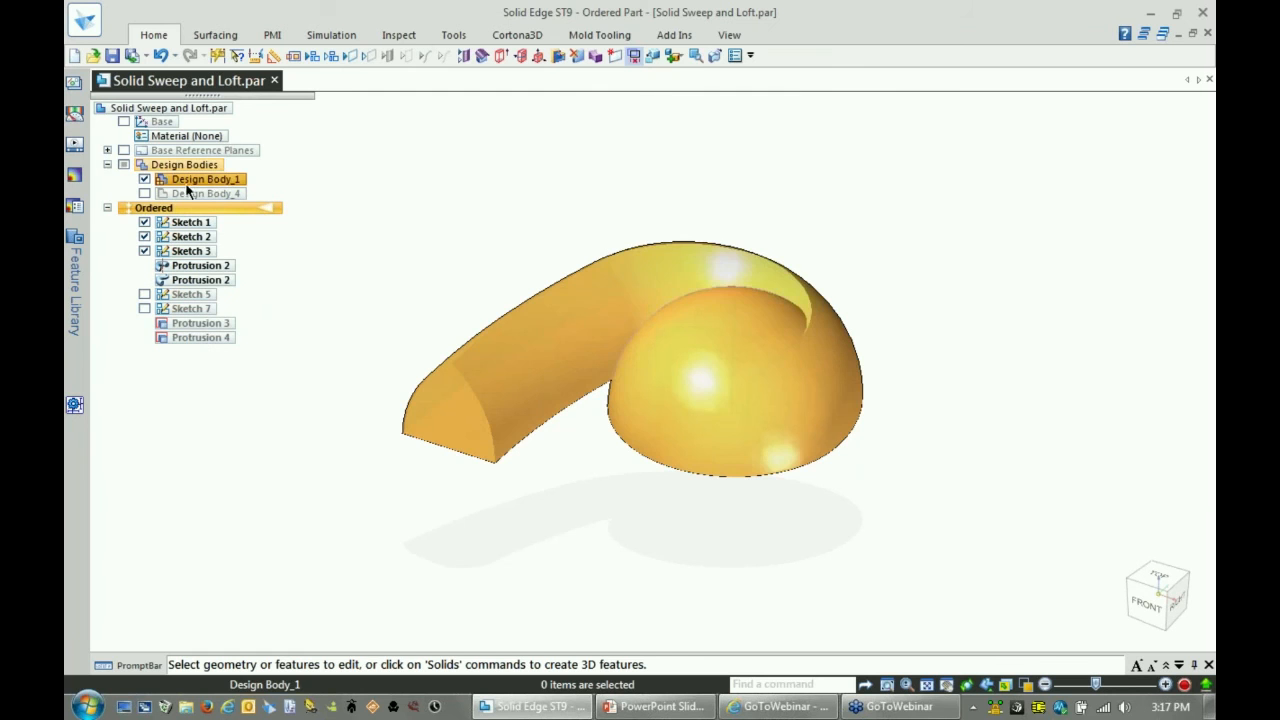
pyautogui.click(144, 193)
pyautogui.scroll(1, 499, 218)
pyautogui.scroll(1, 506, 198)
pyautogui.scroll(-1, 450, 200)
pyautogui.scroll(-1, 370, 245)
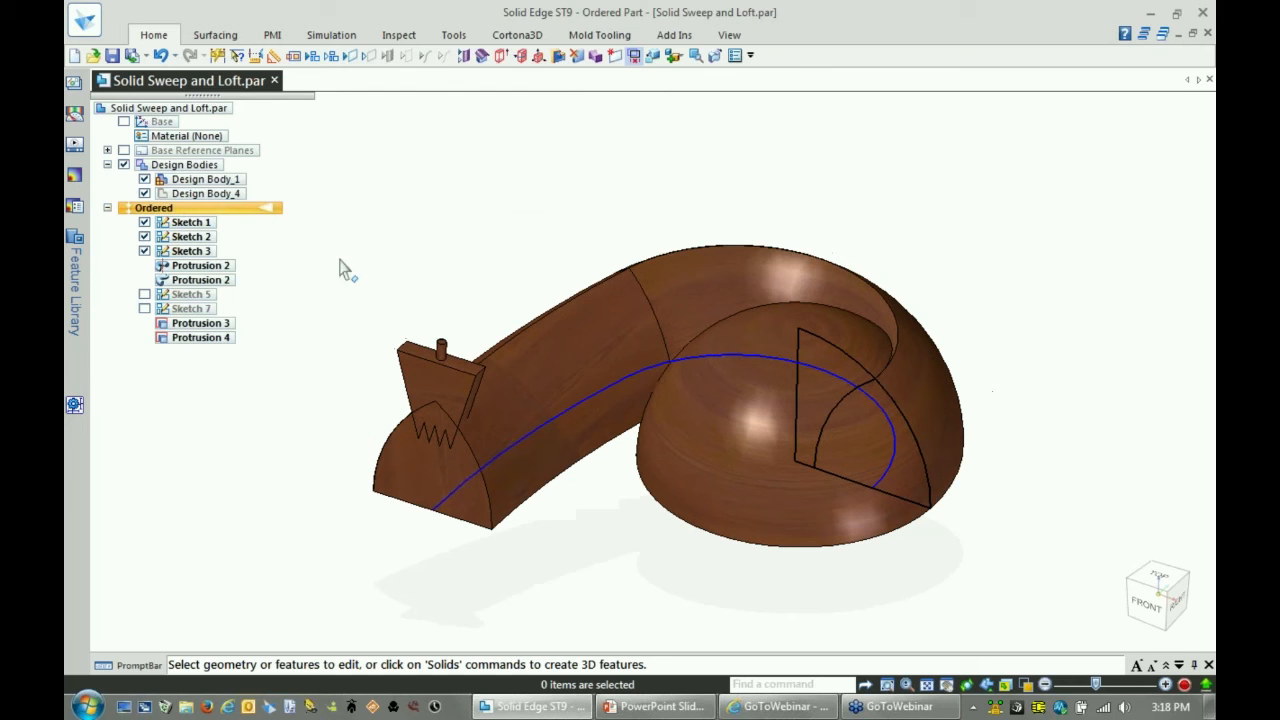
pyautogui.click(144, 309)
pyautogui.scroll(2, 919, 435)
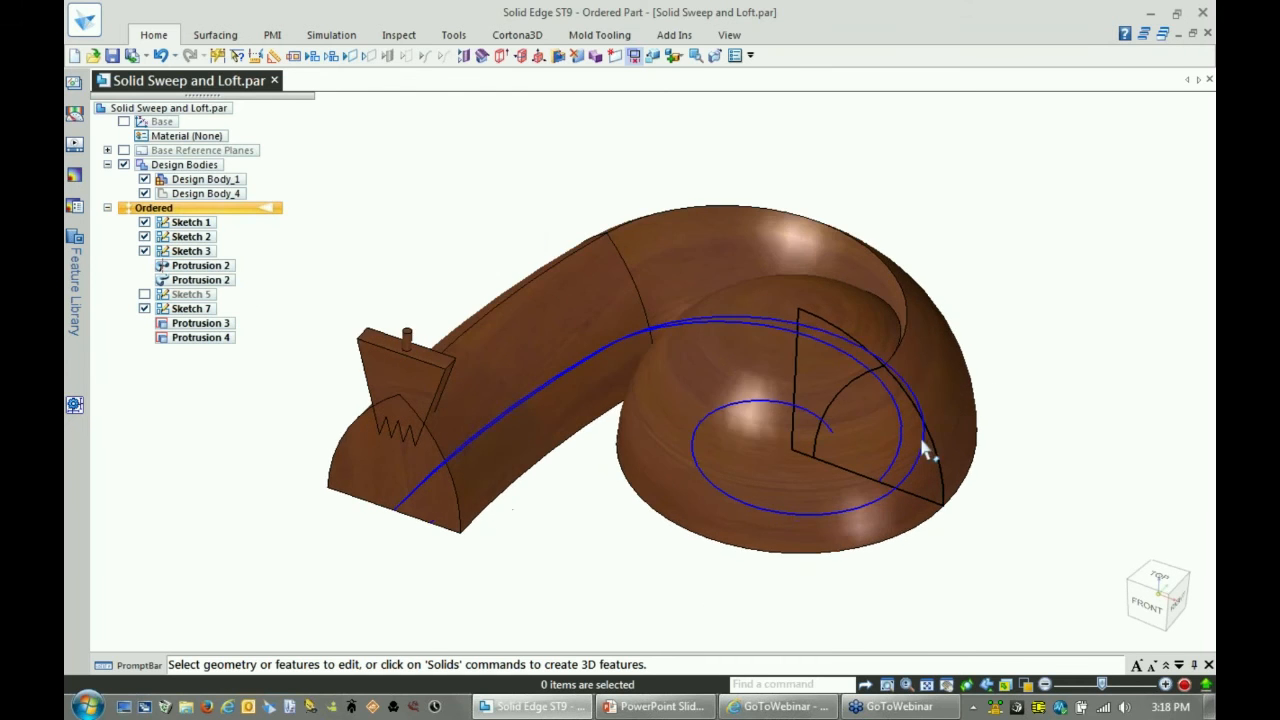
pyautogui.scroll(-2, 828, 511)
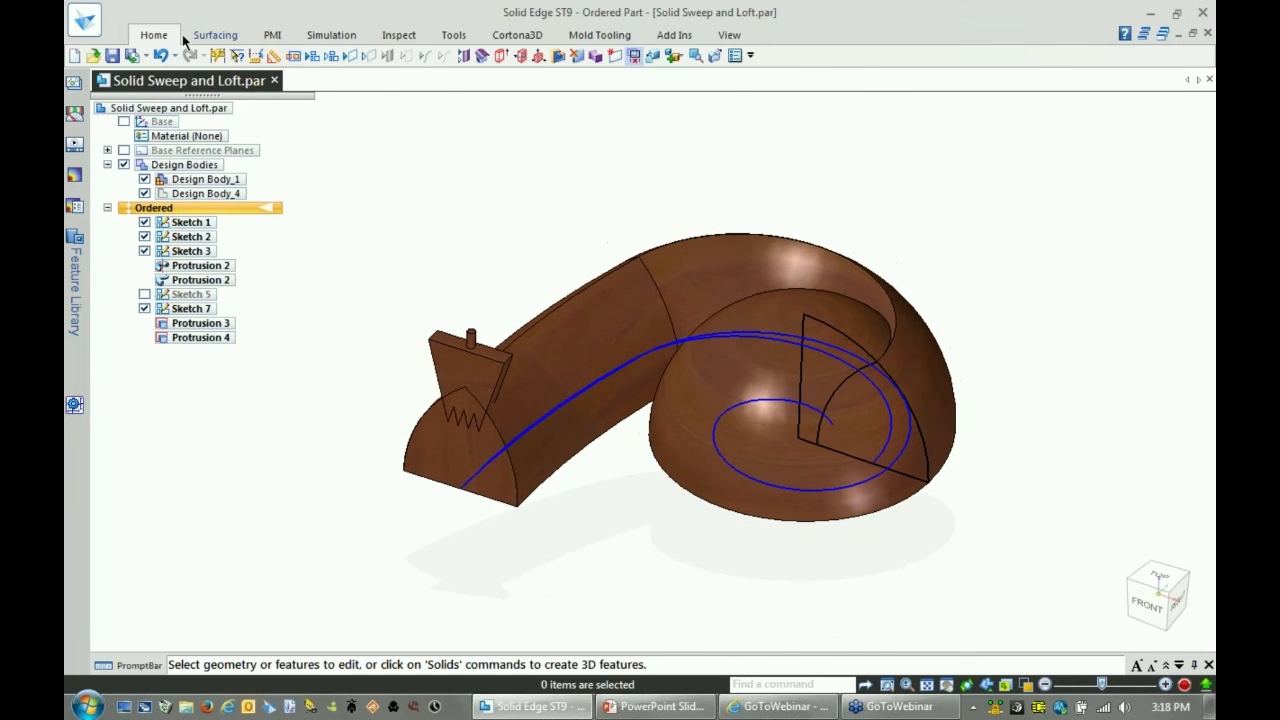
# - Start a solid swept cutout and accept the spiral Sketch 7 chain as the path
pyautogui.click(153, 35)
pyautogui.click(740, 78)
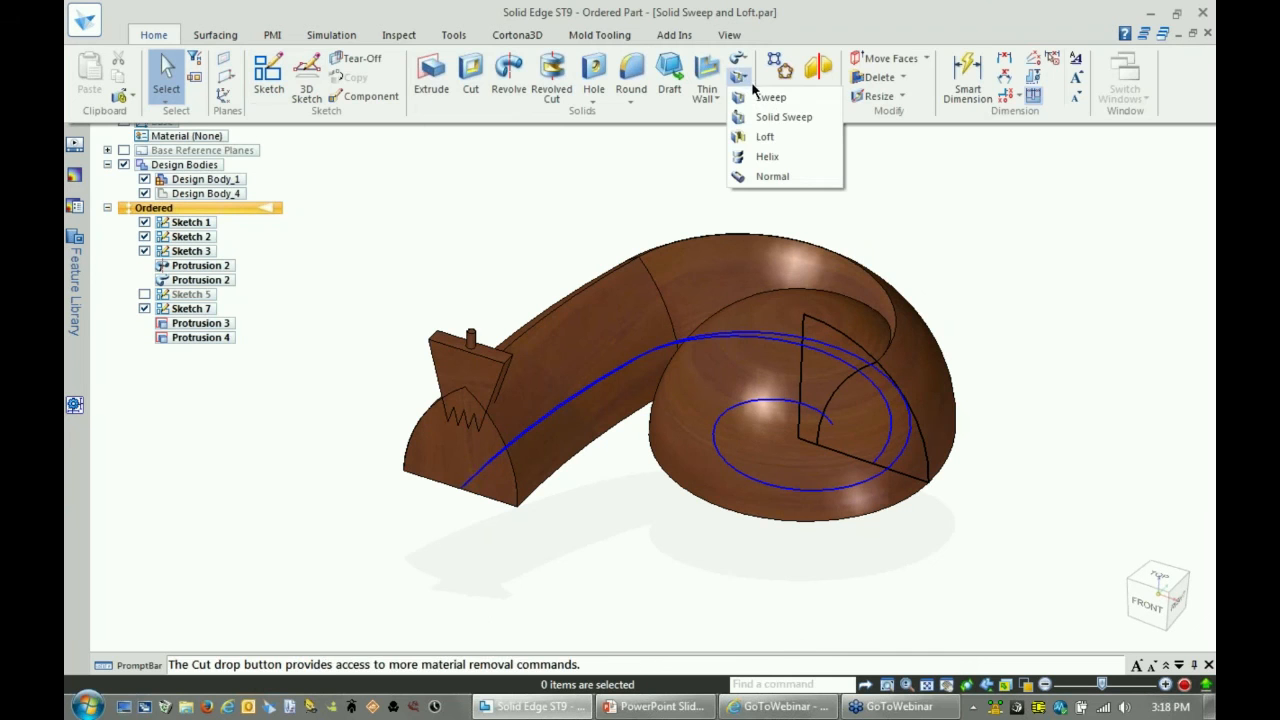
pyautogui.click(768, 119)
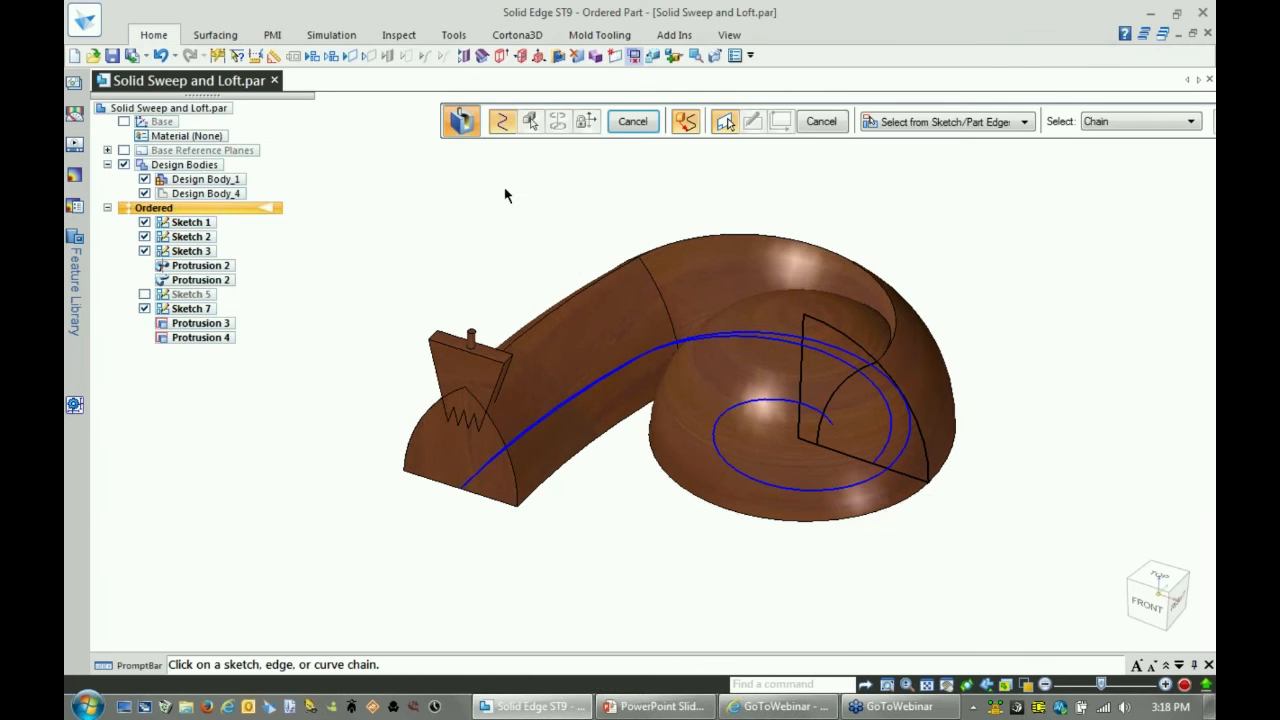
pyautogui.scroll(3, 569, 240)
pyautogui.click(683, 473)
pyautogui.scroll(-2, 592, 512)
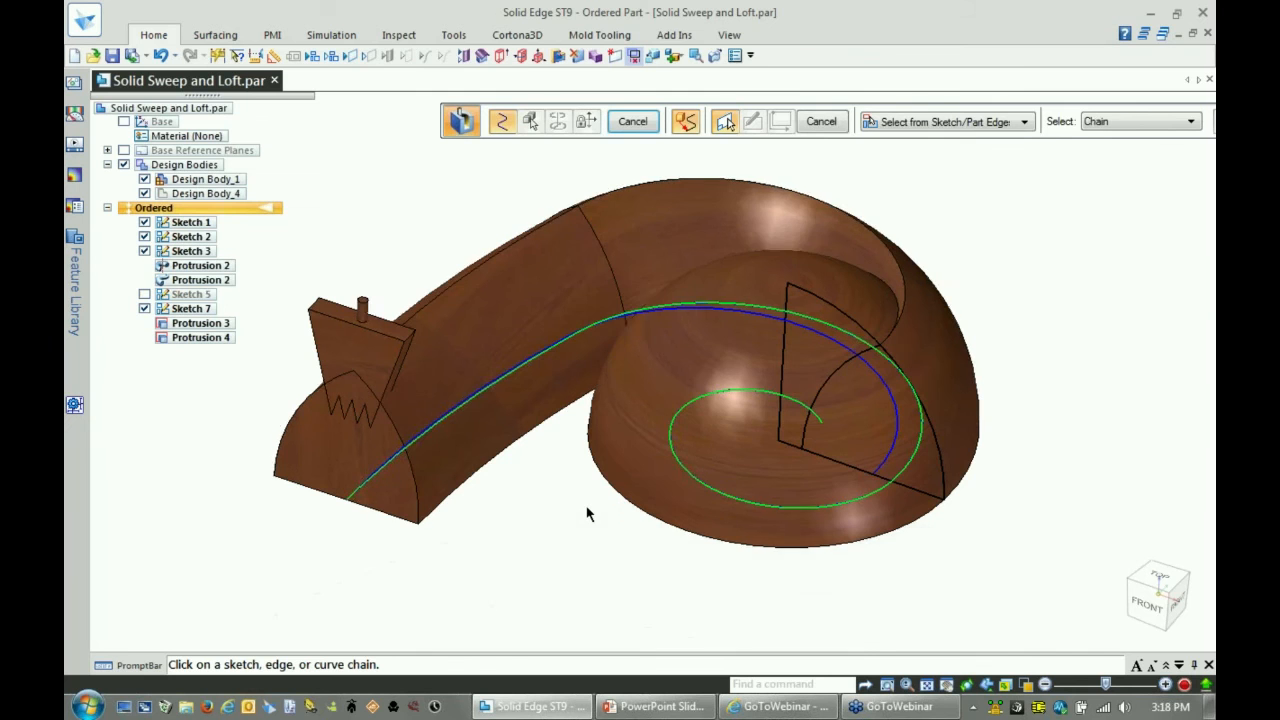
pyautogui.rightClick(570, 518)
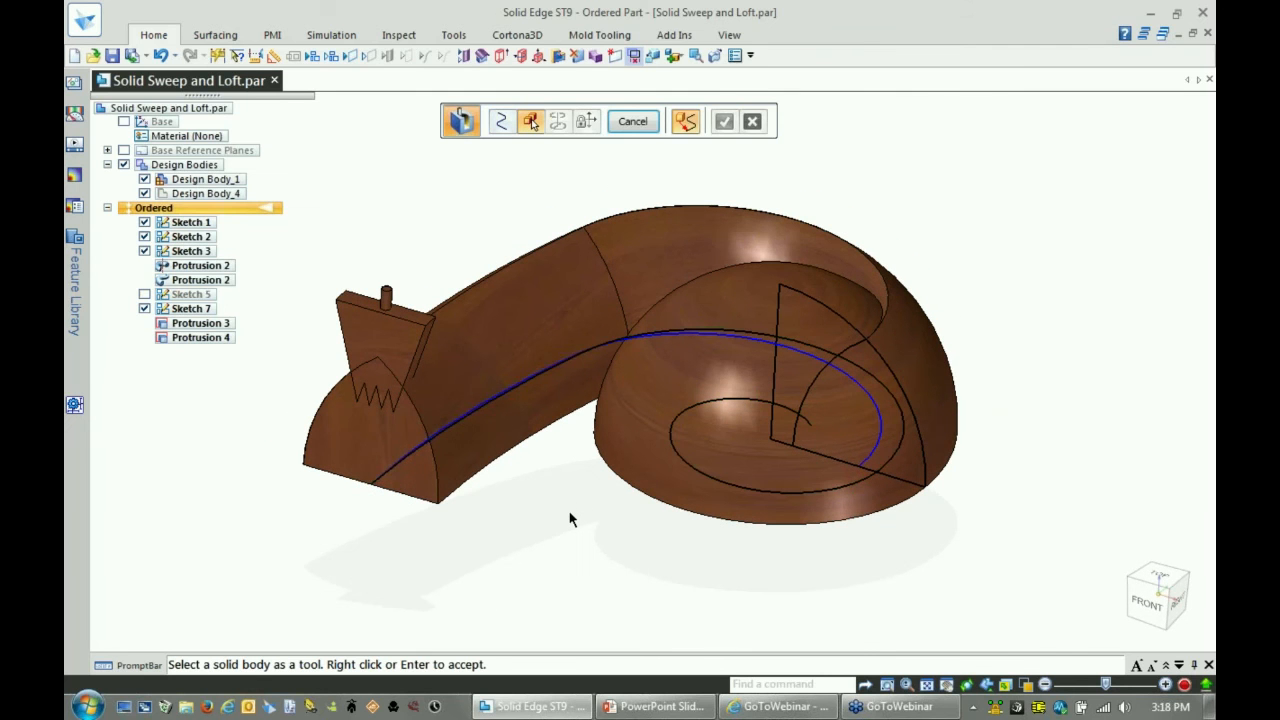
# - Turn off Place Tool on Path, sweep the toothed cutter body with its default axis, and finish the cutout
pyautogui.click(685, 121)
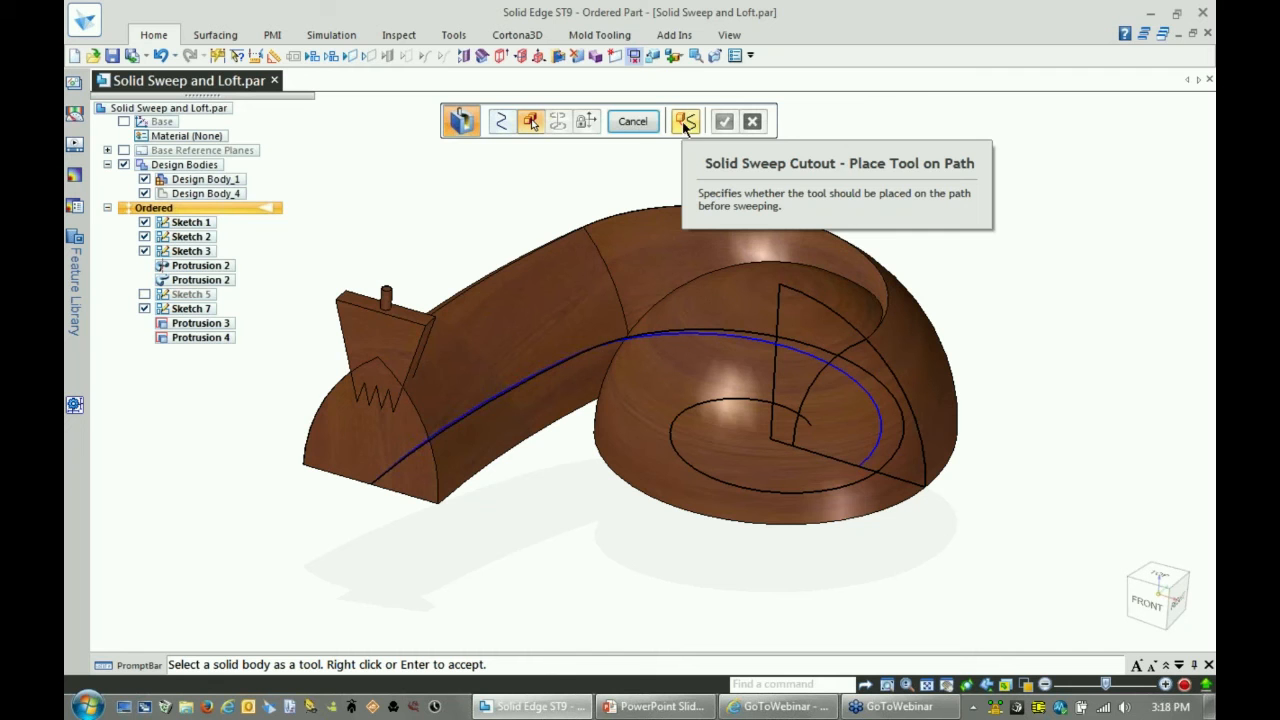
pyautogui.moveTo(517, 205); pyautogui.dragTo(516, 202, button='middle')
pyautogui.click(392, 316)
pyautogui.rightClick(418, 276)
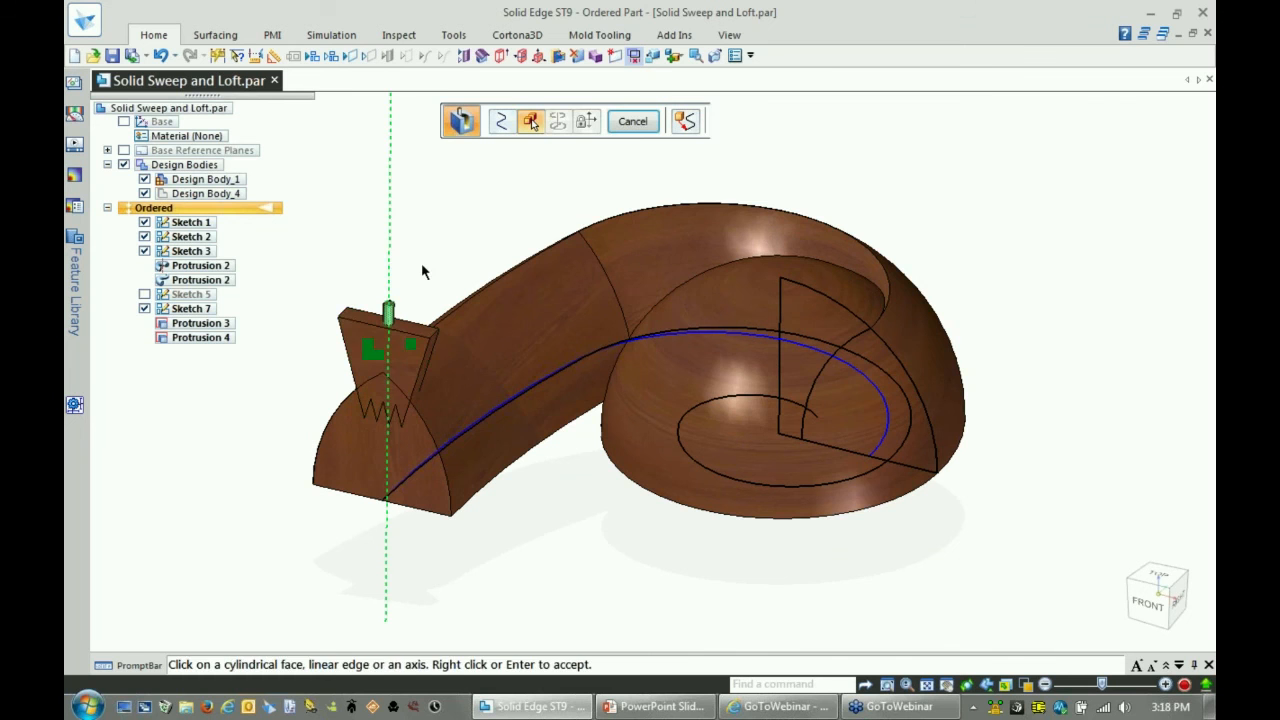
pyautogui.moveTo(1080, 240); pyautogui.dragTo(1122, 421, button='middle')
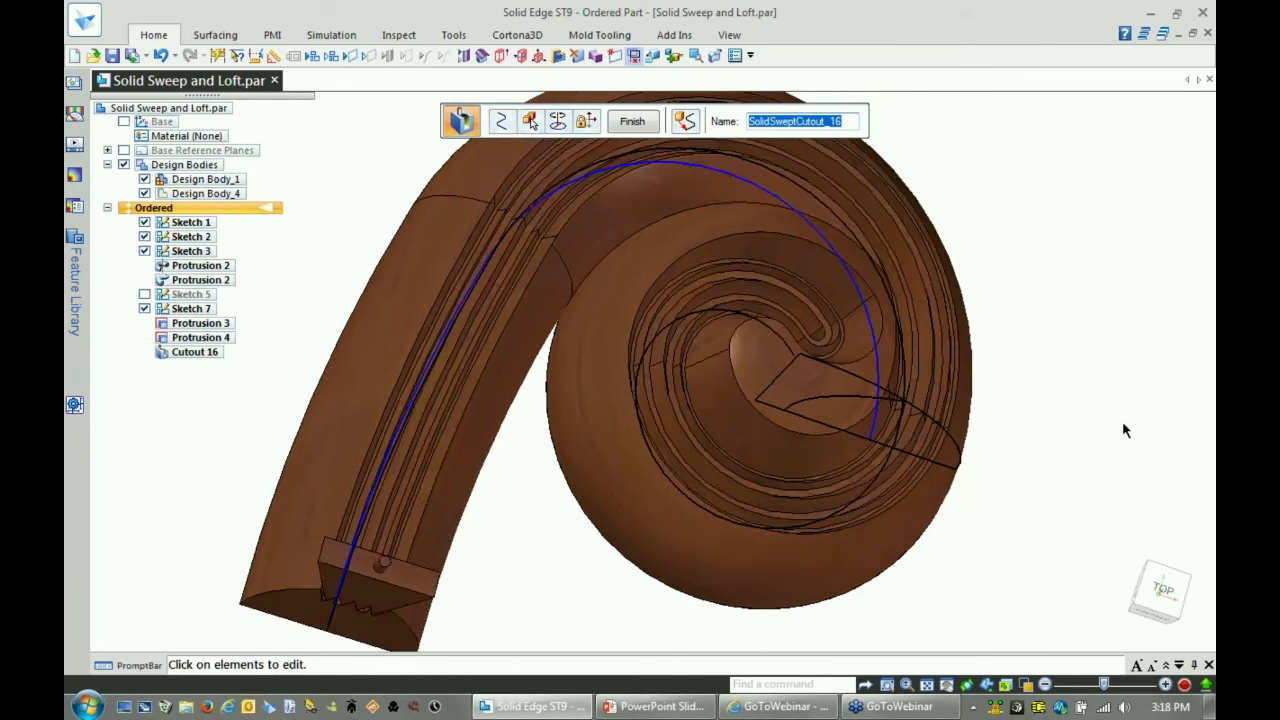
pyautogui.click(633, 118)
pyautogui.press('Escape')
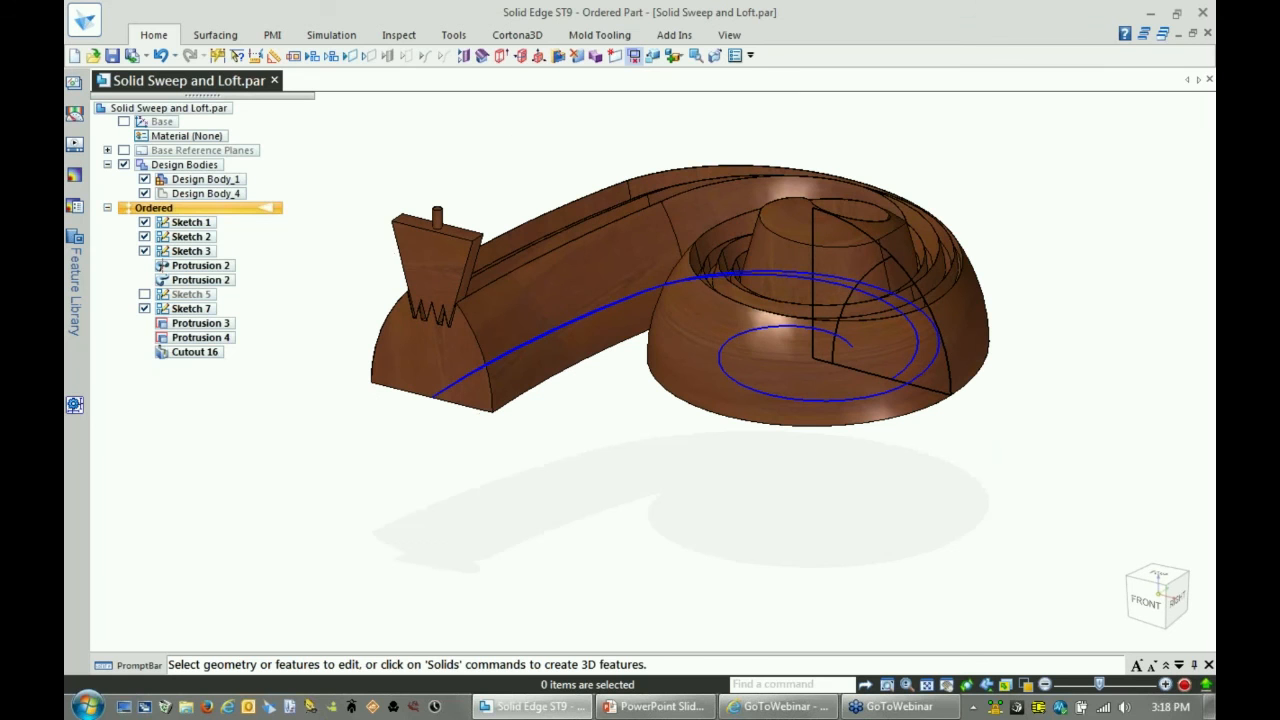
# - Switch to the PowerPoint presentation and advance to the BlueSurf slide
pyautogui.click(685, 708)
pyautogui.press('Right')
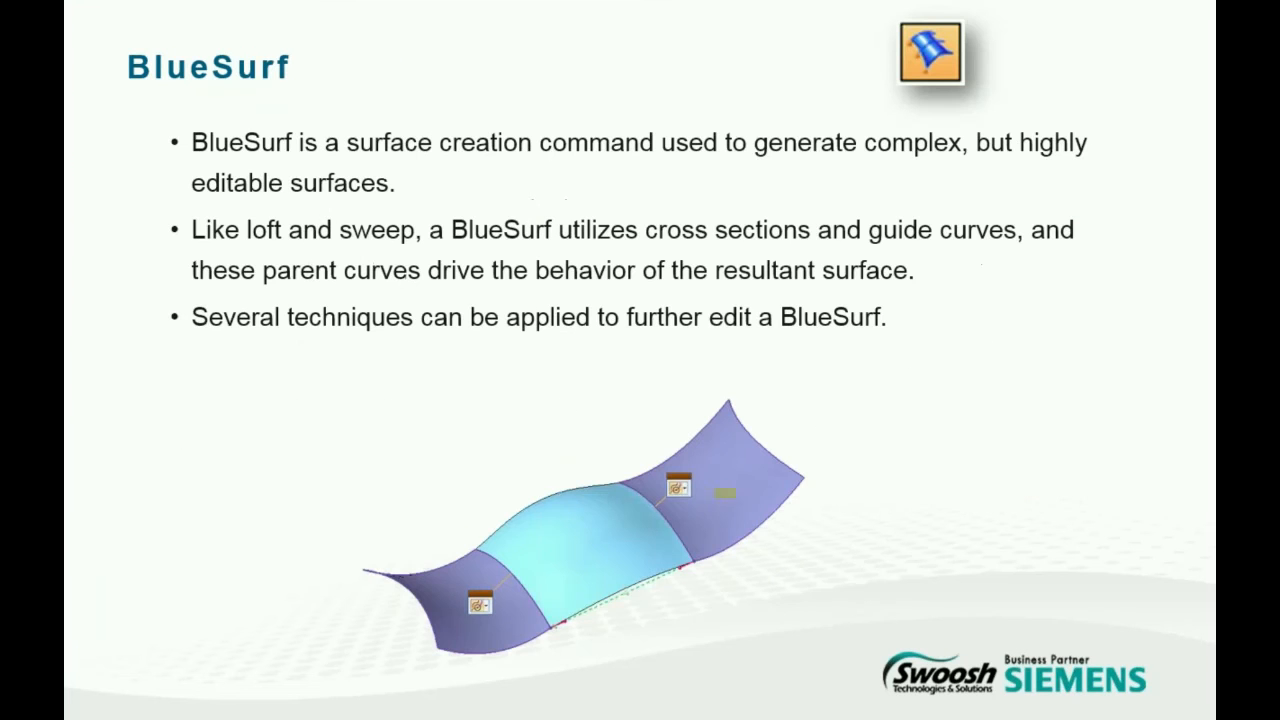
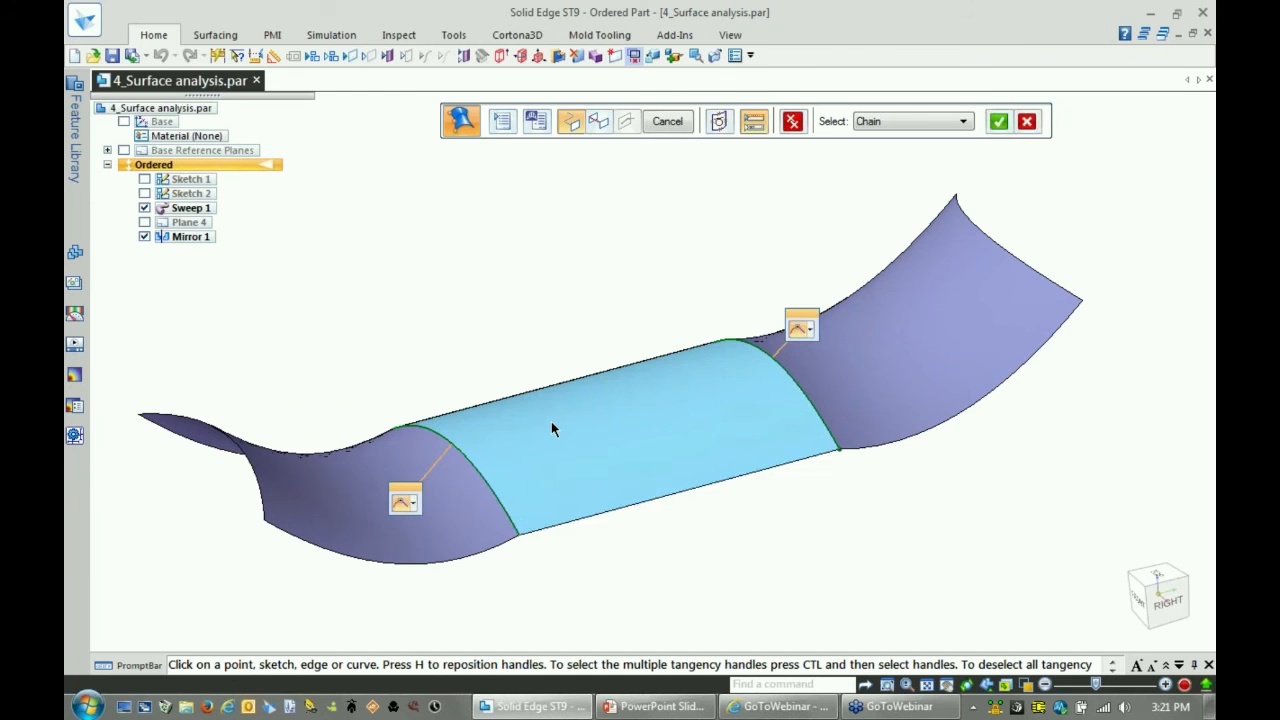
# - Finish the BlueSurf bridging the facing edges of the swept surface and its mirrored copy
pyautogui.click(668, 123)
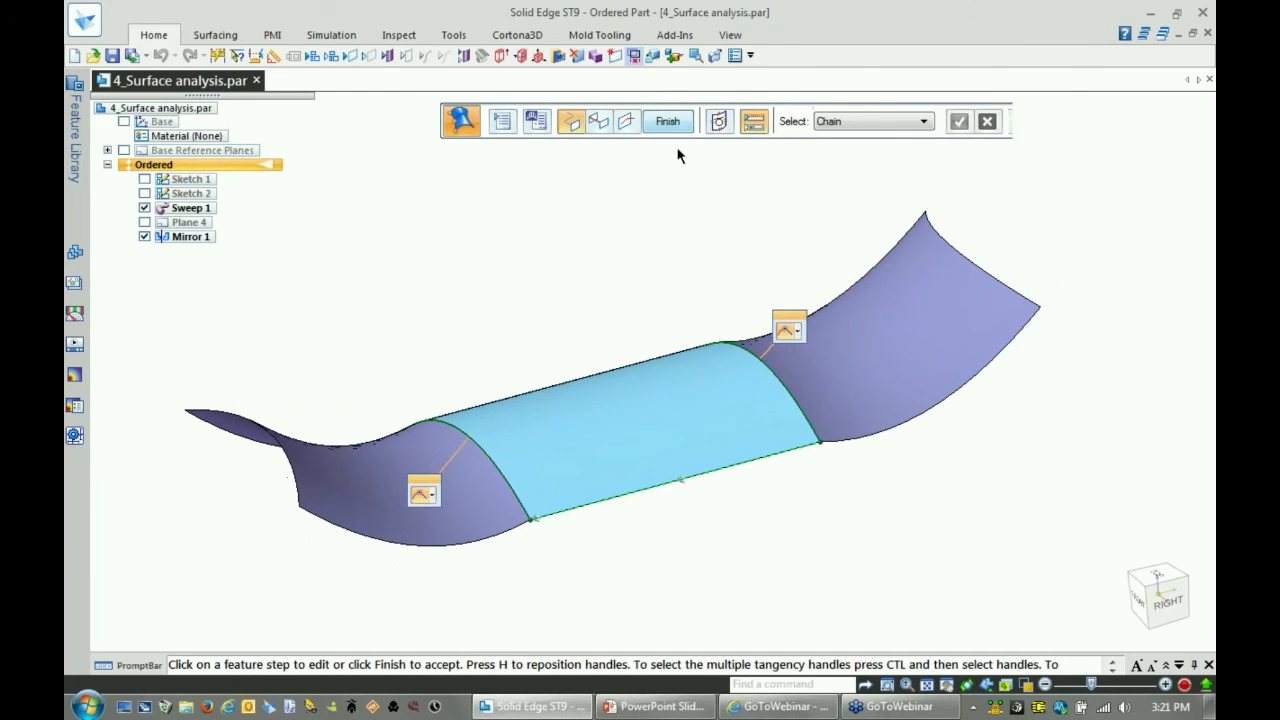
pyautogui.click(672, 124)
pyautogui.press('Escape')
# - Display zebra stripes on the three surfaces and examine the continuity across the BlueSurf's joints
pyautogui.moveTo(735, 232)
pyautogui.mouseDown(button='middle')
pyautogui.moveTo(760, 257)
pyautogui.moveTo(746, 234)
pyautogui.mouseUp(button='middle')
pyautogui.click(399, 35)
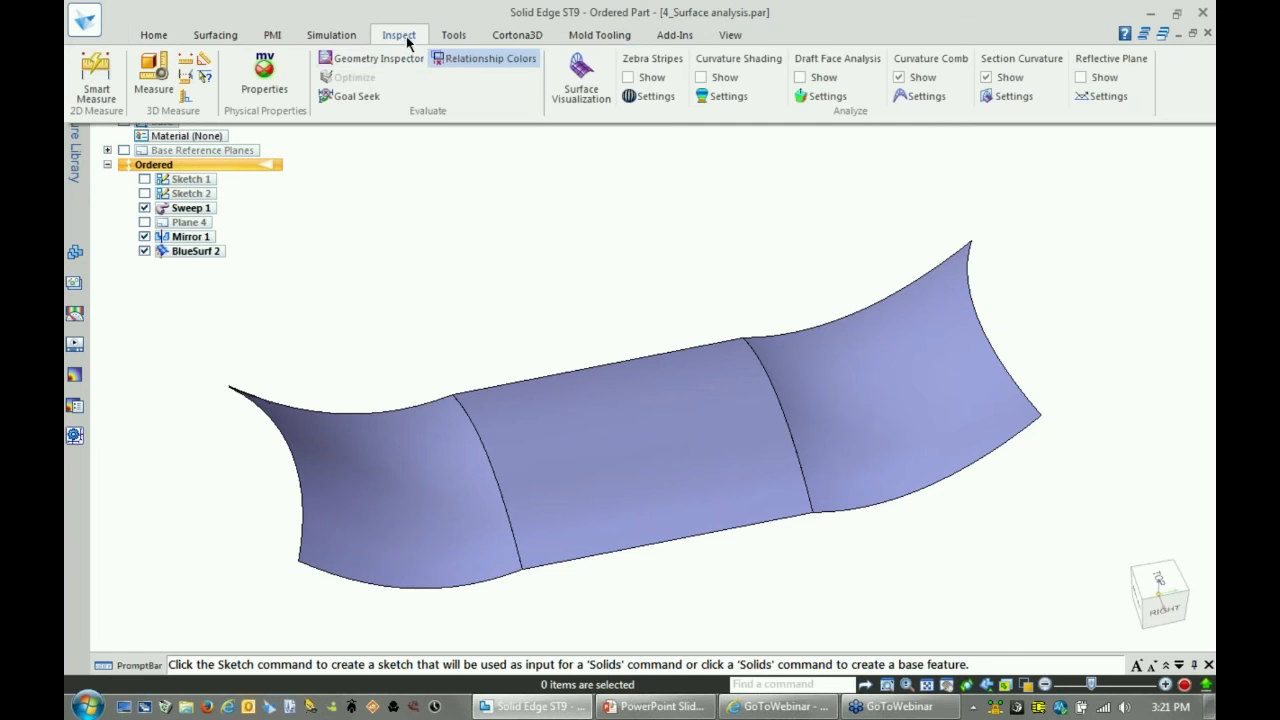
pyautogui.click(630, 77)
pyautogui.moveTo(712, 146); pyautogui.dragTo(718, 149, button='middle')
pyautogui.click(398, 34)
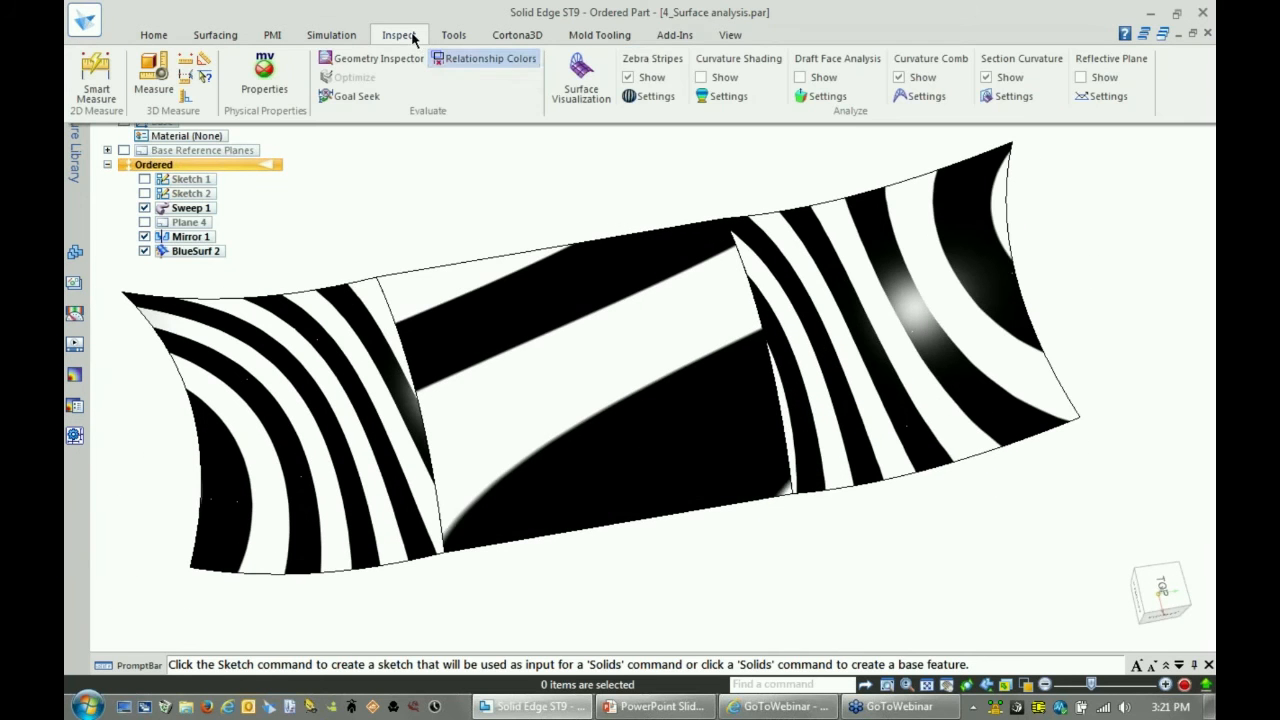
# - Set the number of zebra stripes to 13 and increase the stripe thickness slightly
pyautogui.click(650, 96)
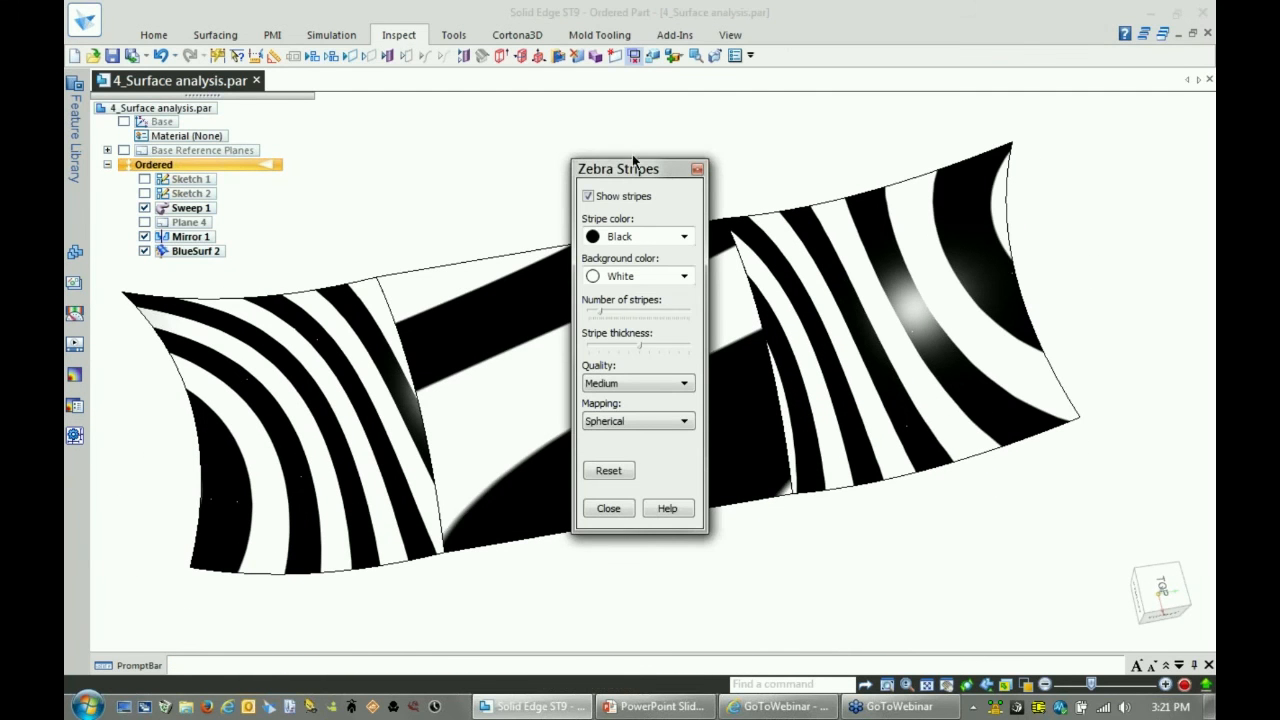
pyautogui.moveTo(620, 170); pyautogui.dragTo(248, 142)
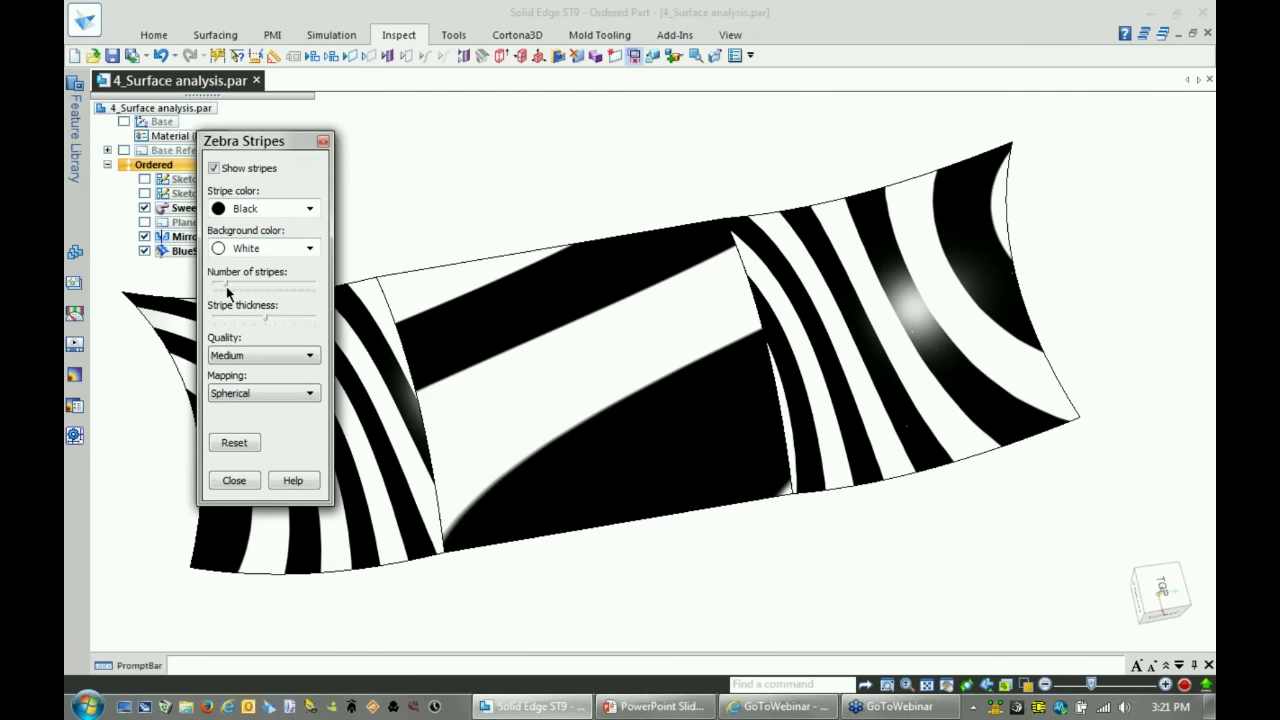
pyautogui.moveTo(227, 289); pyautogui.dragTo(243, 286)
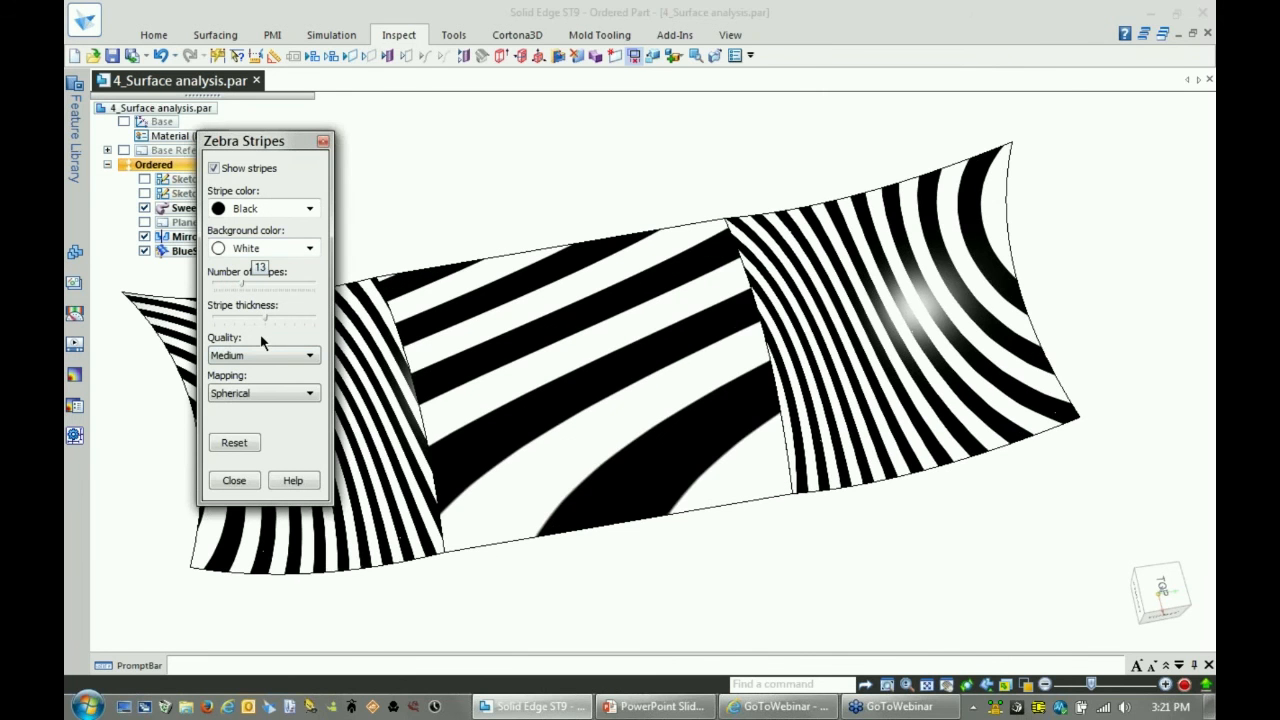
pyautogui.moveTo(266, 320); pyautogui.dragTo(277, 318)
pyautogui.click(234, 480)
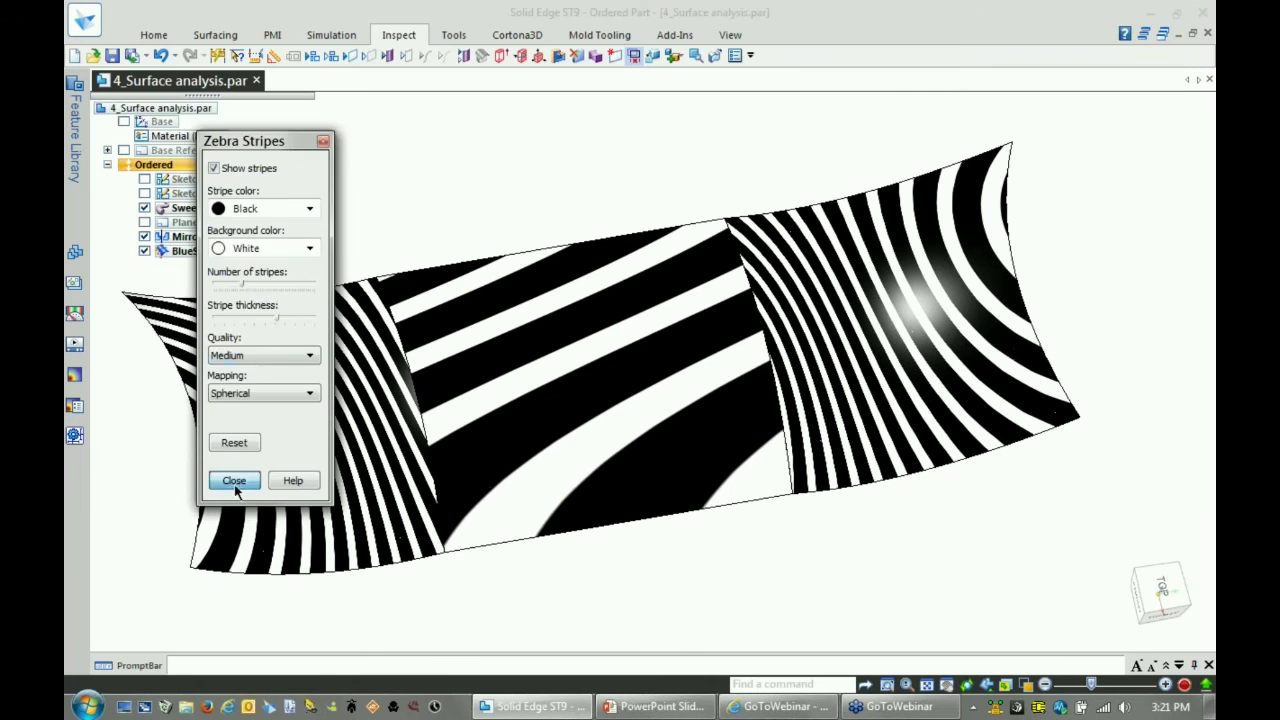
# - Edit the BlueSurf between the swept and mirrored surfaces, applying a common tangent condition set to Tangent Continuous
pyautogui.moveTo(531, 318); pyautogui.dragTo(514, 213, button='middle')
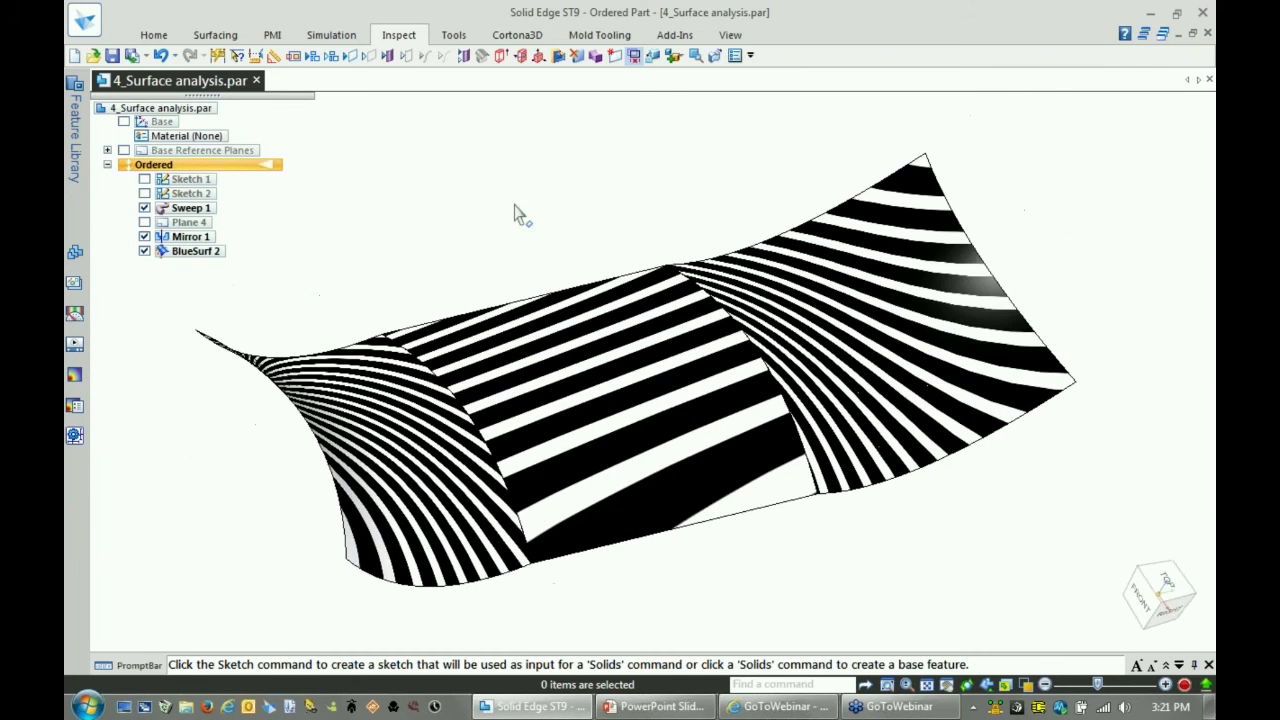
pyautogui.click(205, 251)
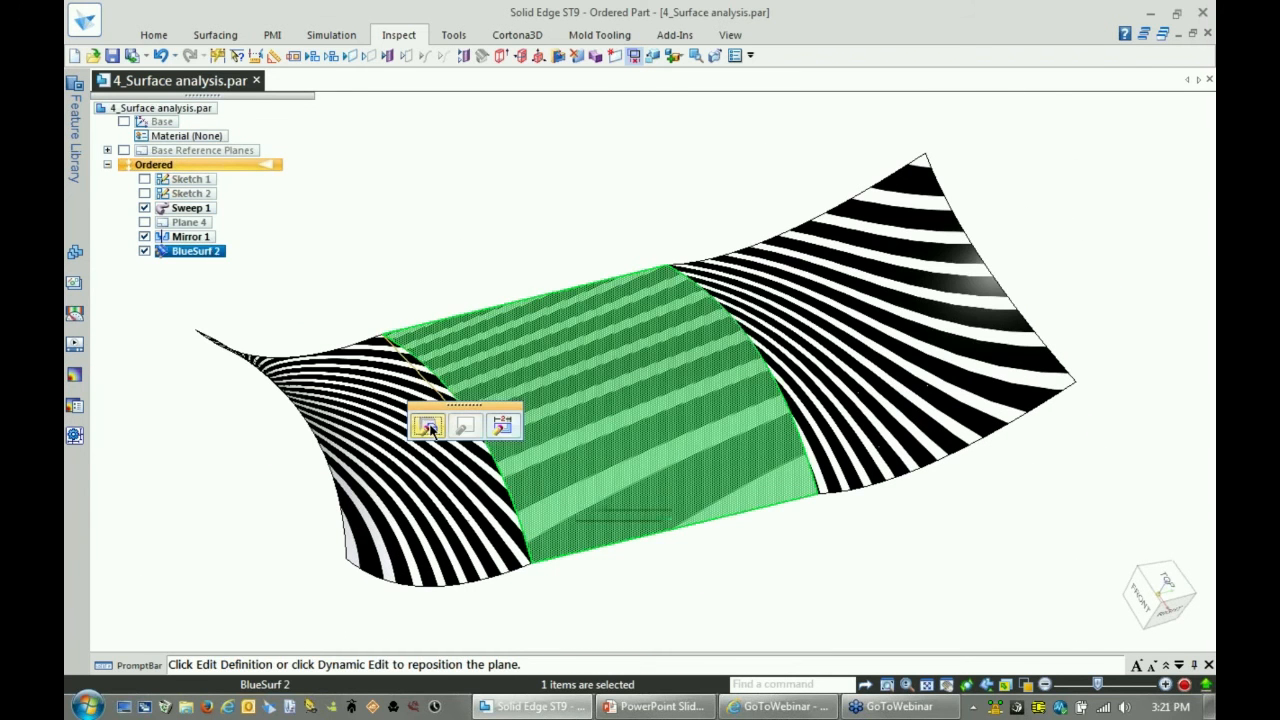
pyautogui.click(428, 426)
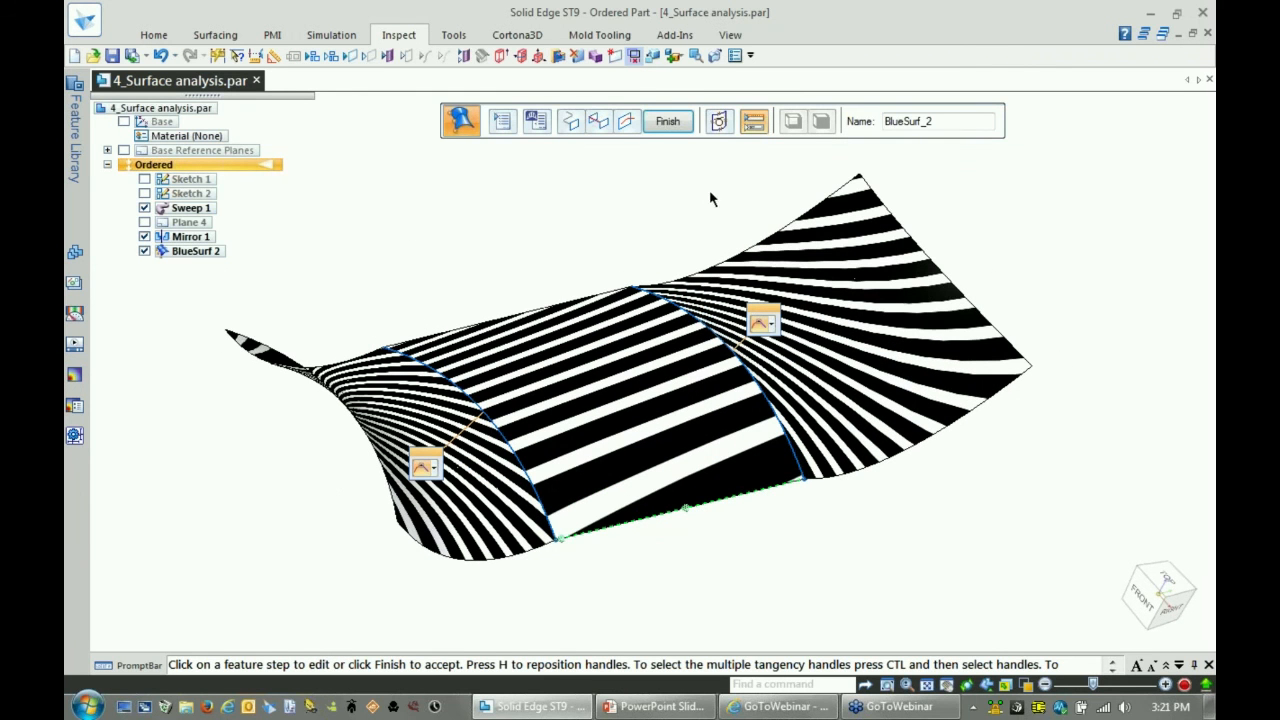
pyautogui.click(718, 122)
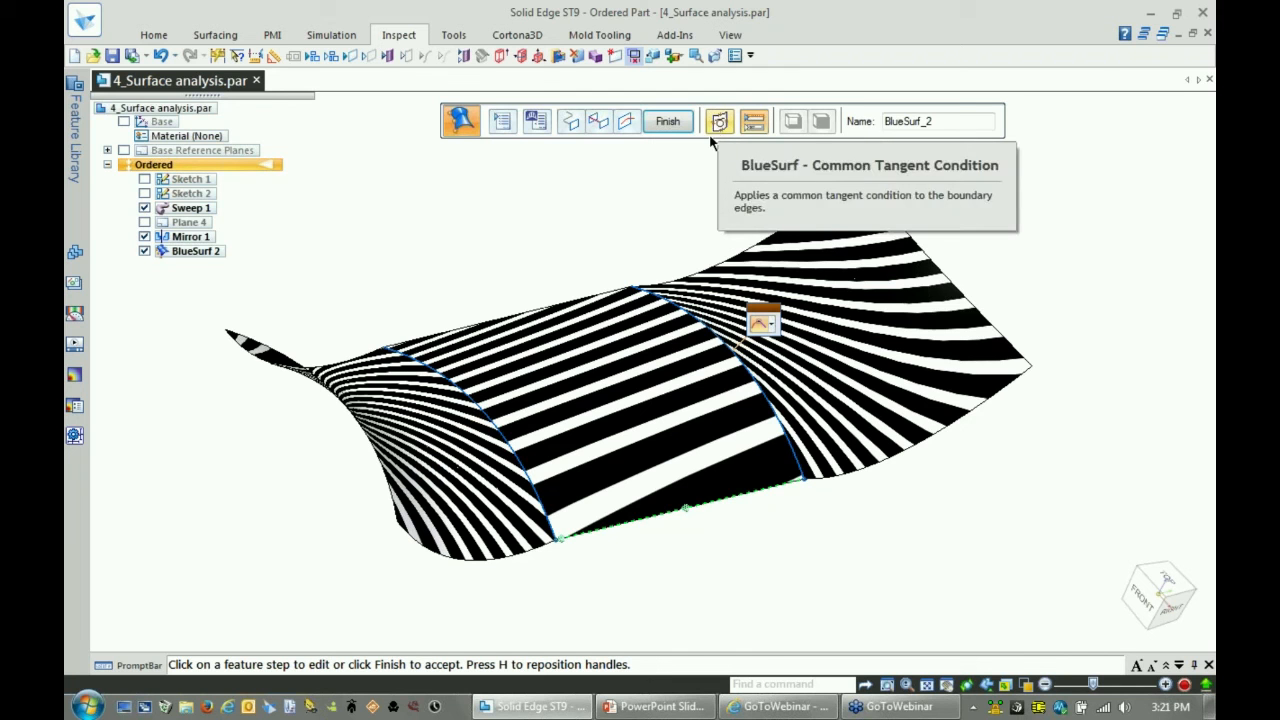
pyautogui.click(773, 328)
pyautogui.click(803, 418)
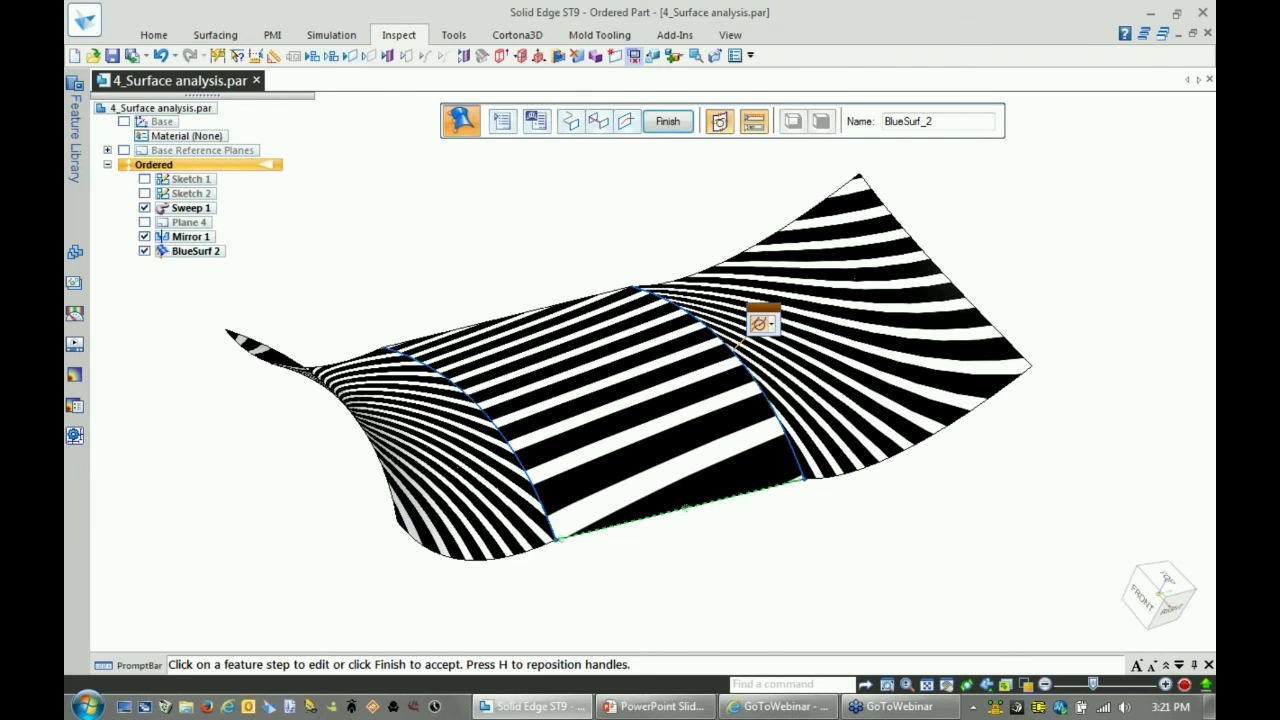
pyautogui.hotkey('ctrl', 'i')
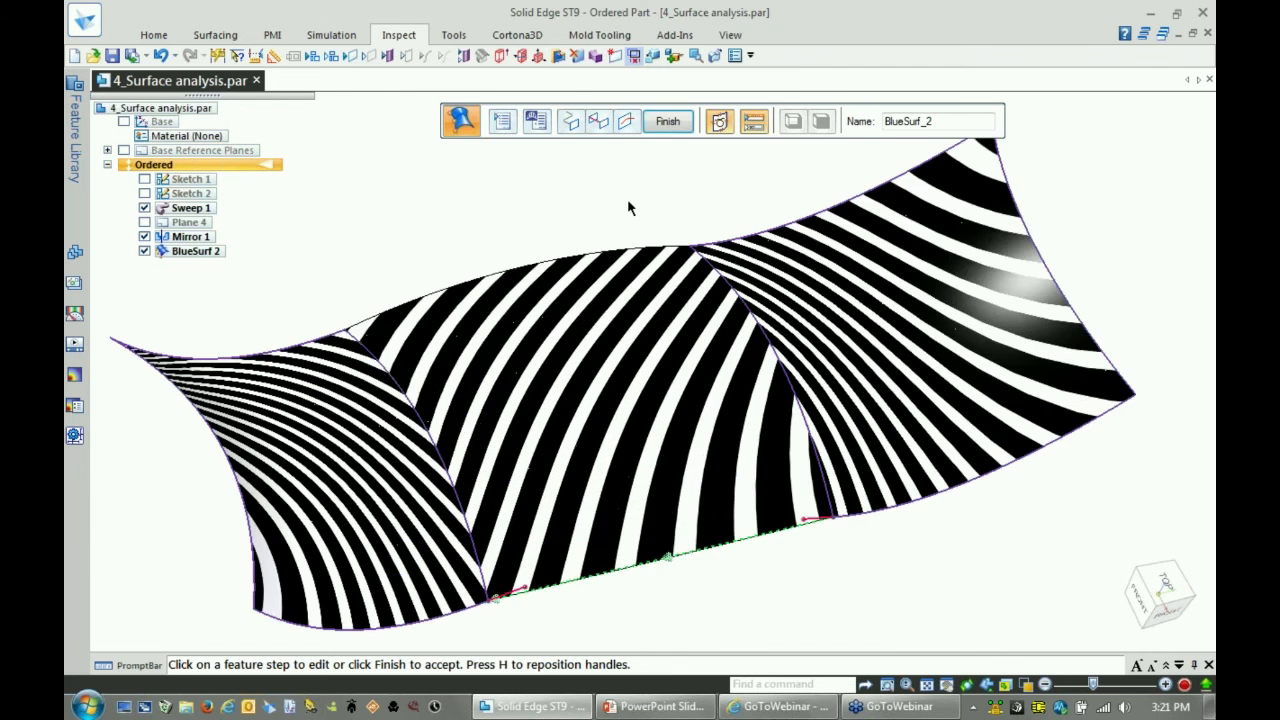
pyautogui.hotkey('ctrl', 't')
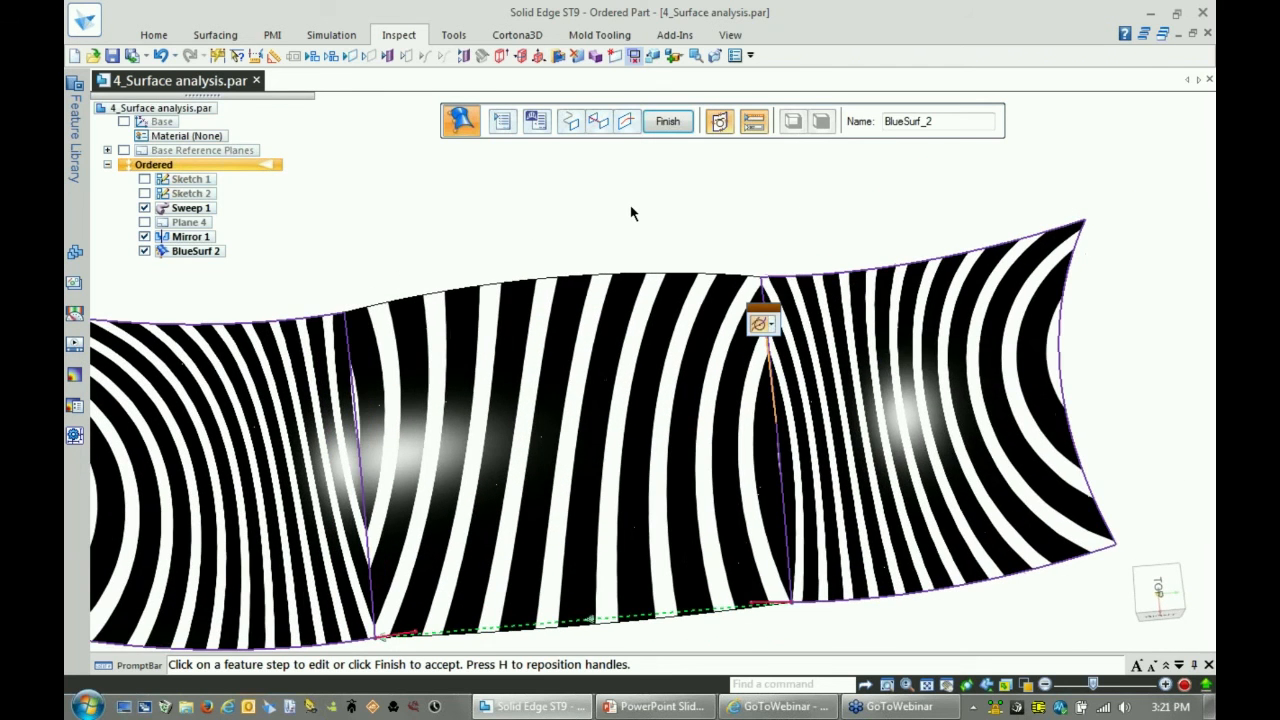
# - Change the BlueSurf's common edge condition to Curvature Continuous and finish the edit
pyautogui.click(769, 326)
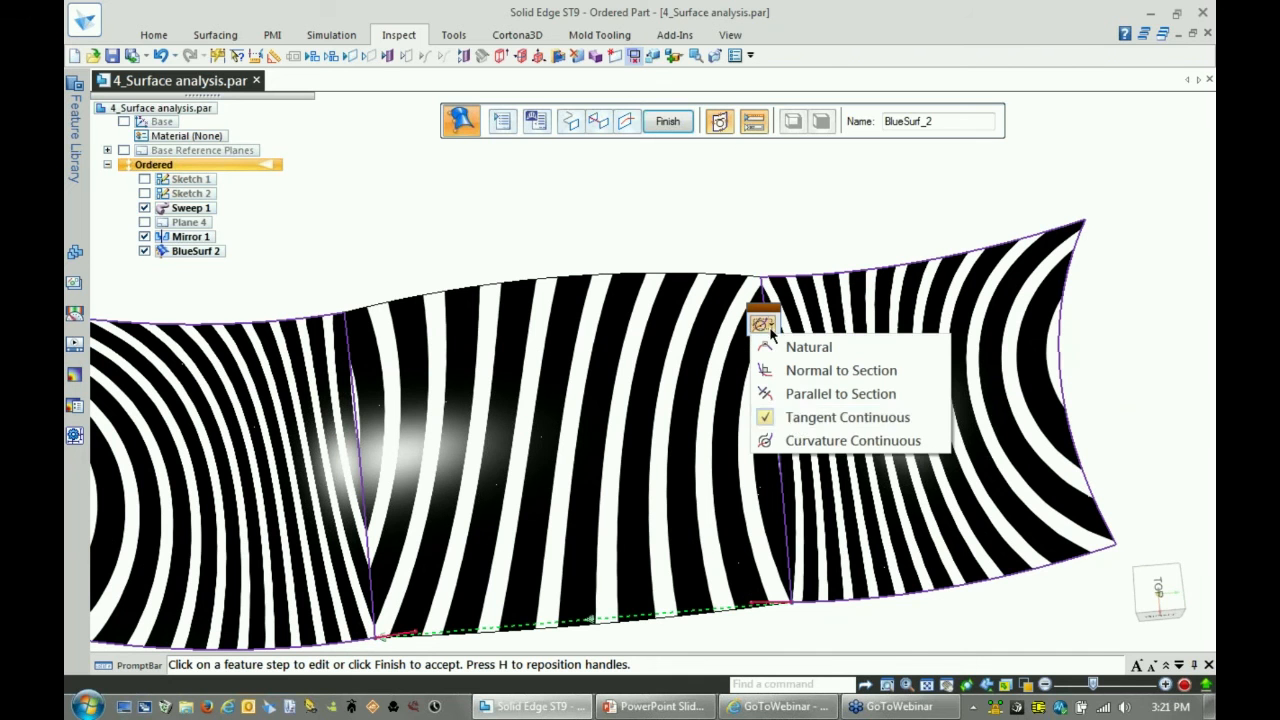
pyautogui.click(798, 441)
pyautogui.moveTo(769, 183); pyautogui.dragTo(773, 174, button='middle')
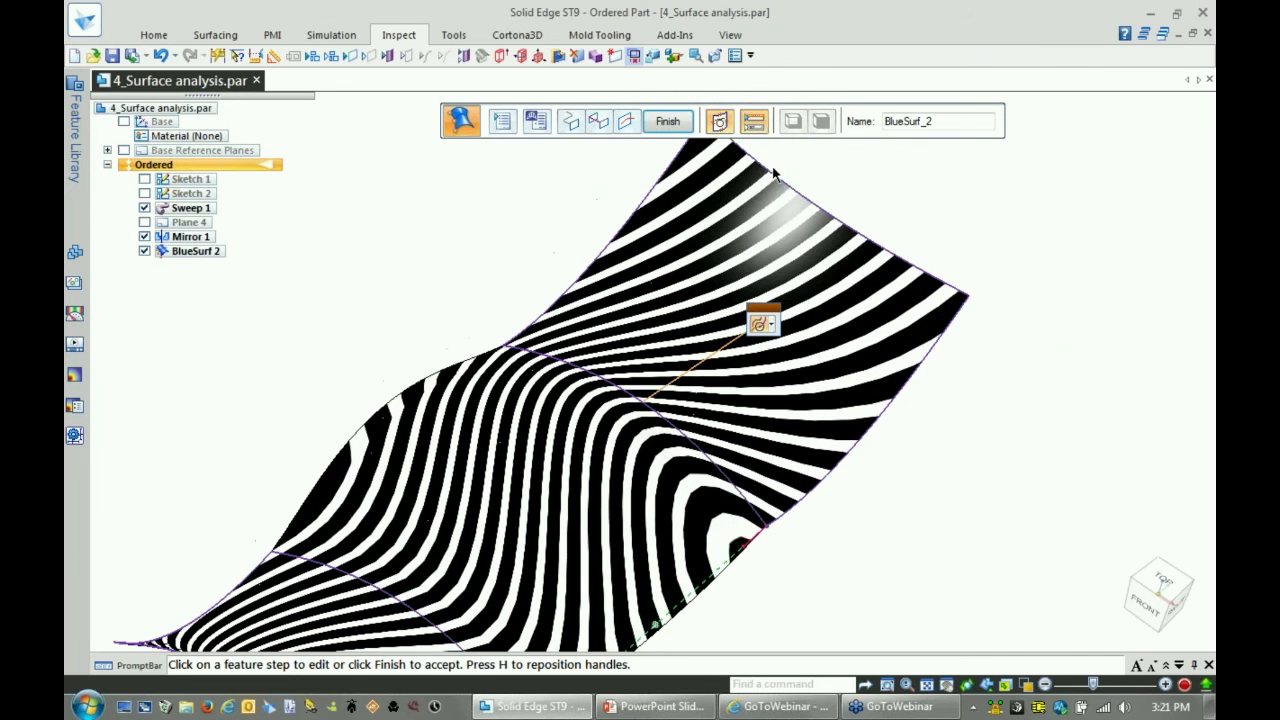
pyautogui.click(668, 121)
pyautogui.moveTo(600, 130)
pyautogui.mouseDown(button='middle')
pyautogui.moveTo(611, 137)
pyautogui.moveTo(596, 113)
pyautogui.mouseUp(button='middle')
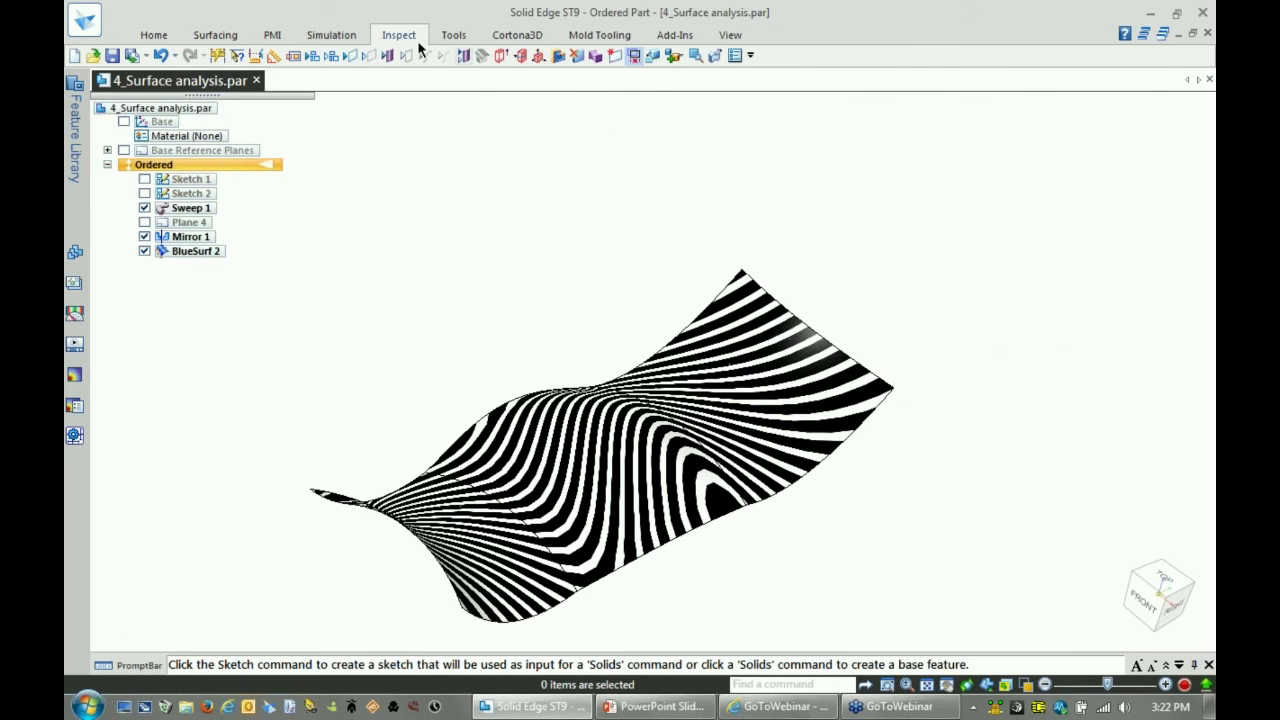
# - Close the surface analysis part and open Handle SE ST6.par from the recent files
pyautogui.click(1208, 35)
pyautogui.click(660, 427)
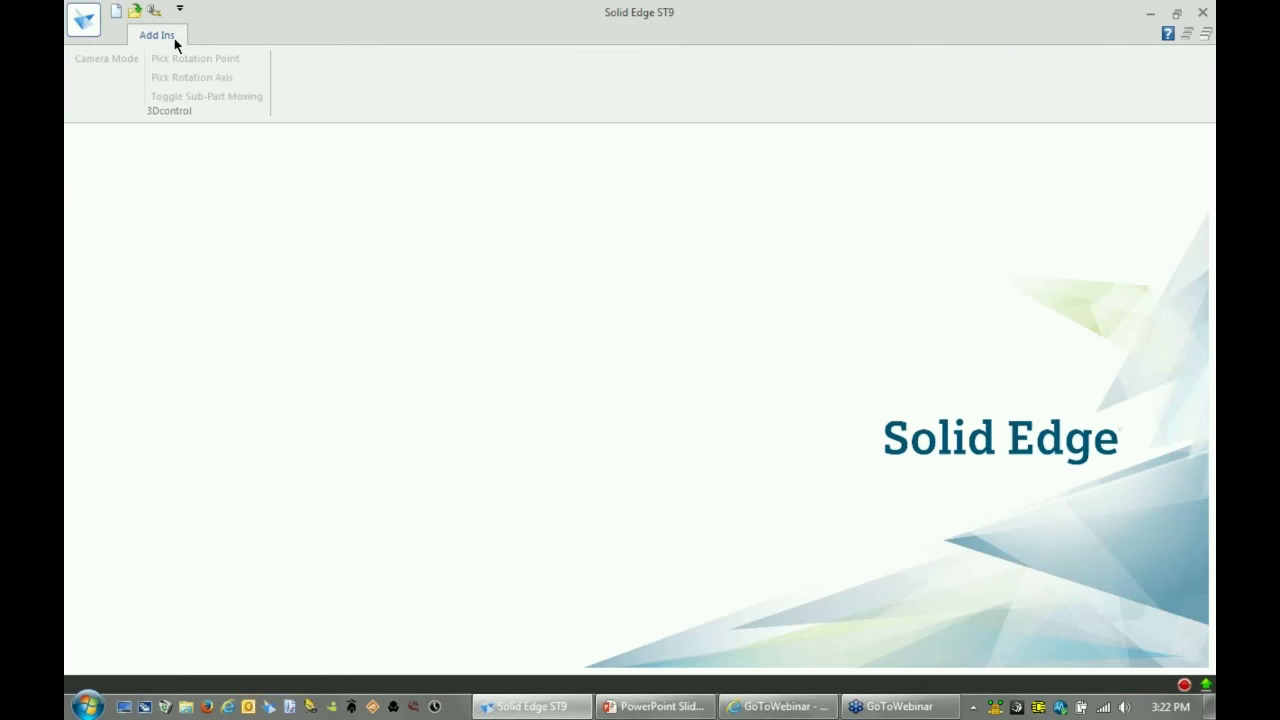
pyautogui.click(92, 28)
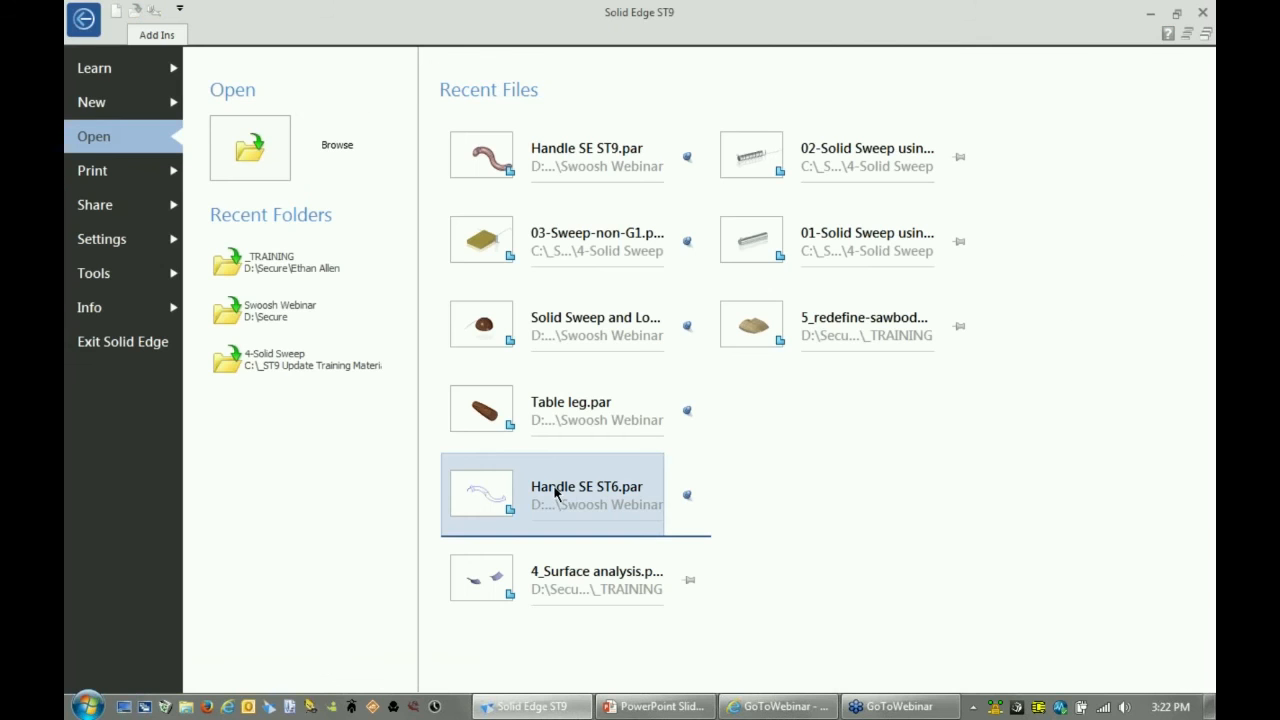
pyautogui.click(556, 484)
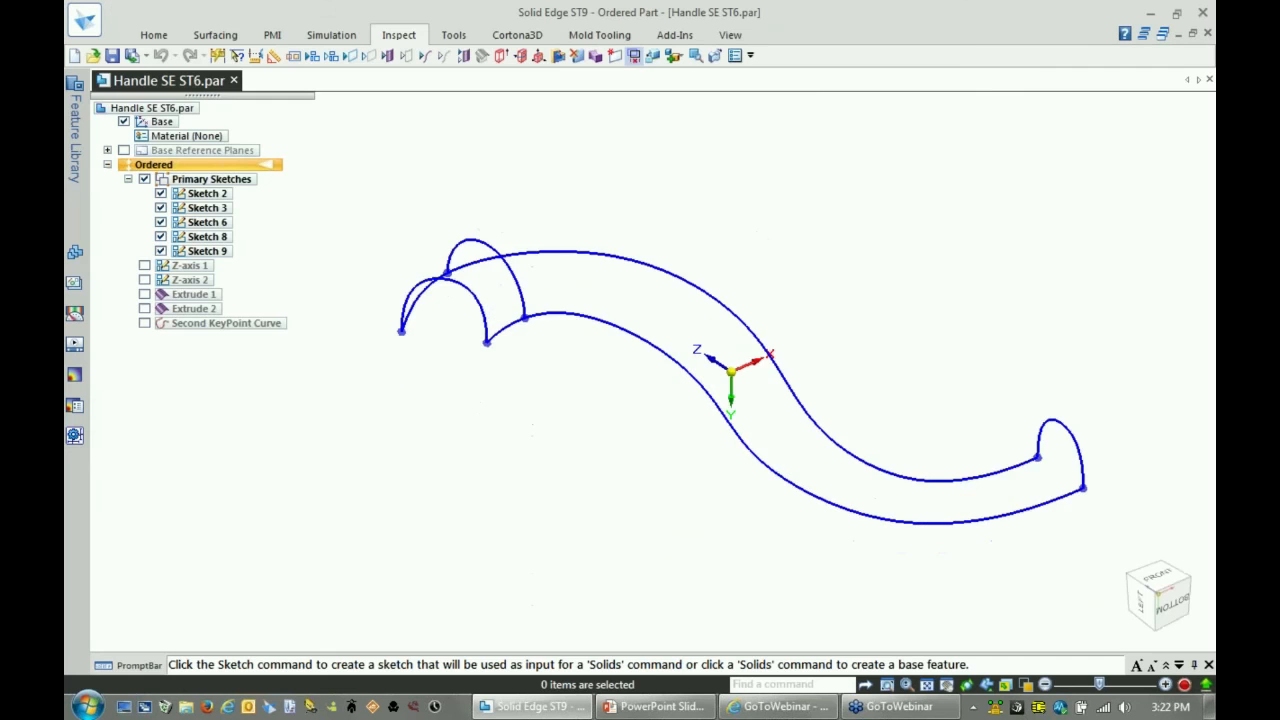
# - Start a BlueSurf with Single selection, using the arc sketches at the handle's two ends as cross sections
pyautogui.rightClick(677, 212)
pyautogui.click(698, 240)
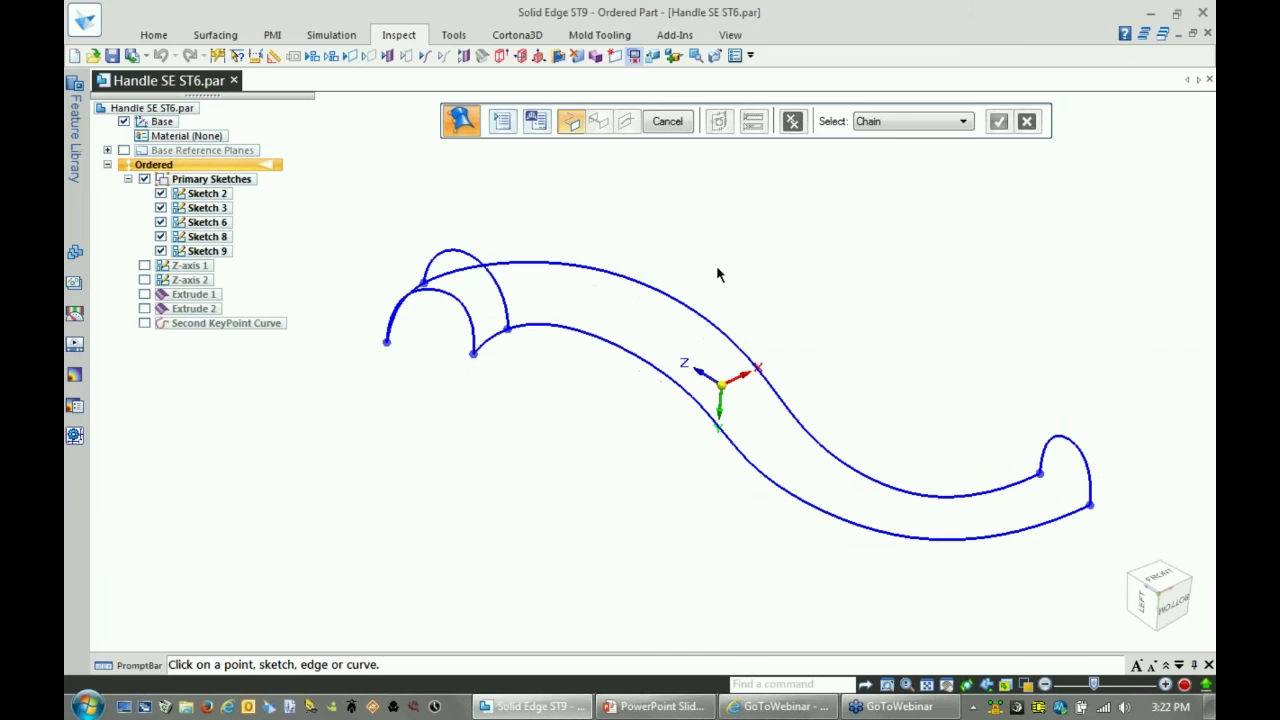
pyautogui.click(893, 121)
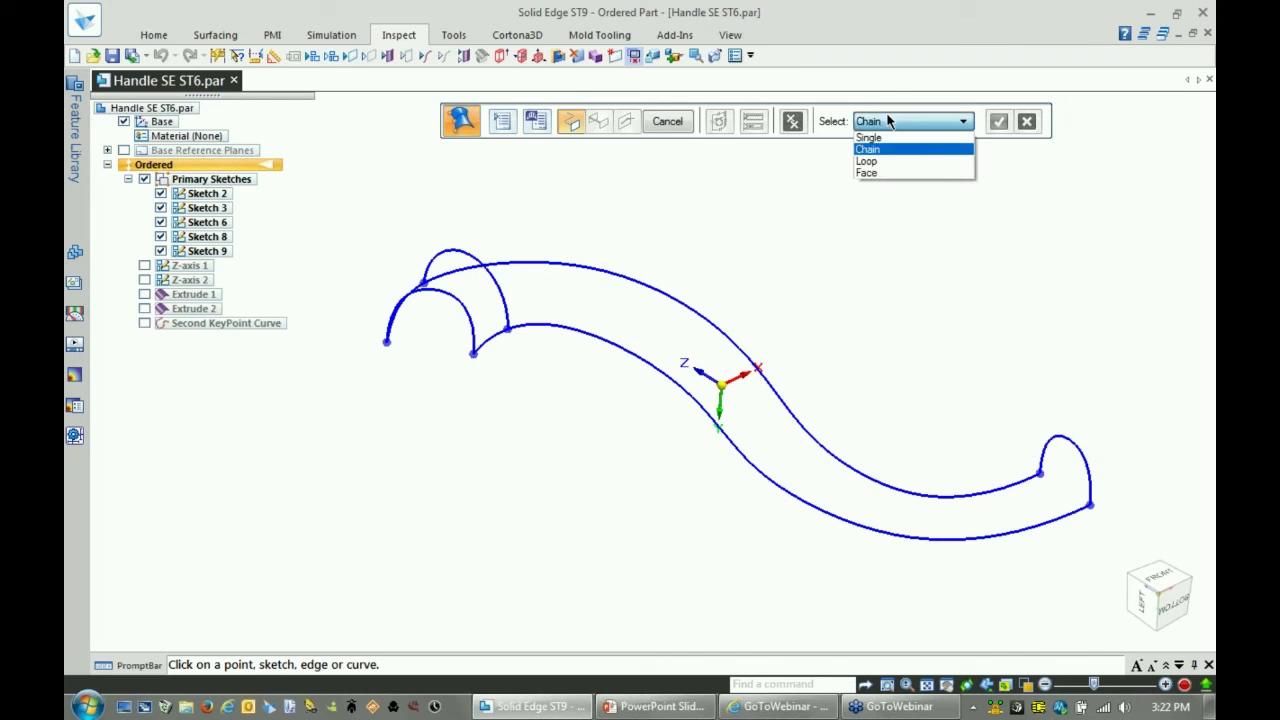
pyautogui.click(883, 140)
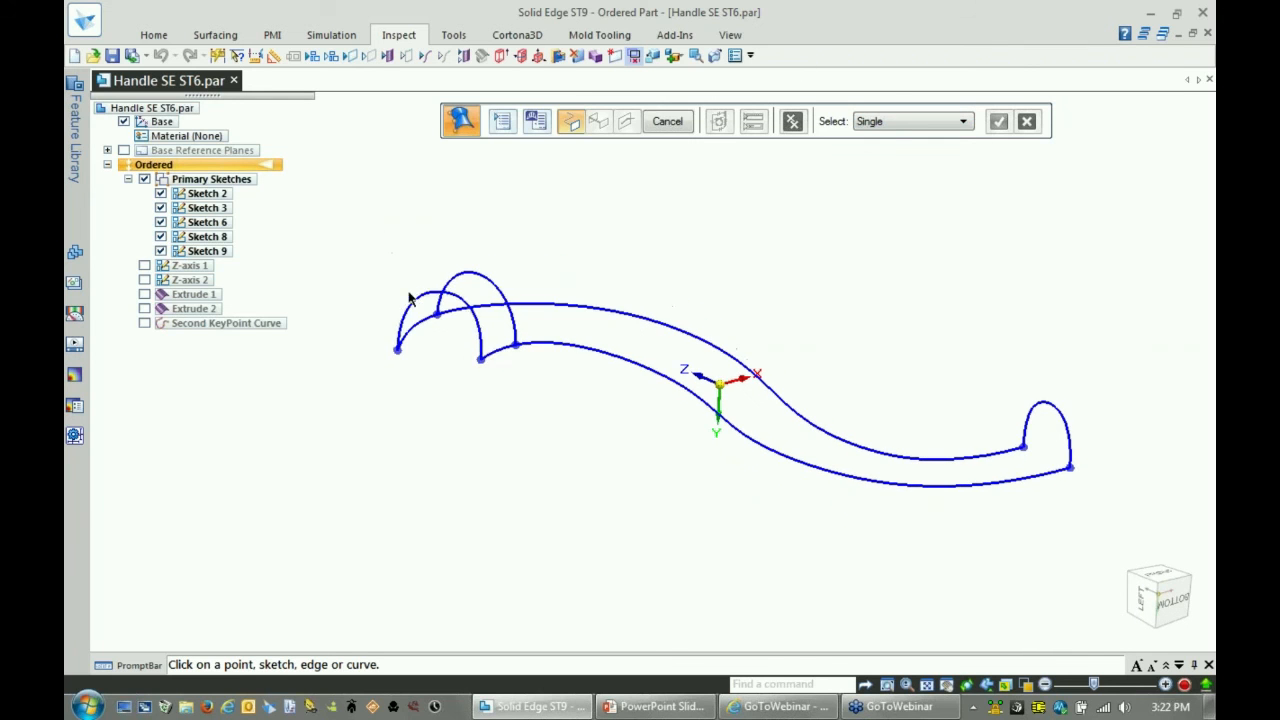
pyautogui.click(456, 283)
pyautogui.rightClick(457, 280)
pyautogui.moveTo(917, 266); pyautogui.dragTo(970, 315, button='middle')
pyautogui.click(1058, 422)
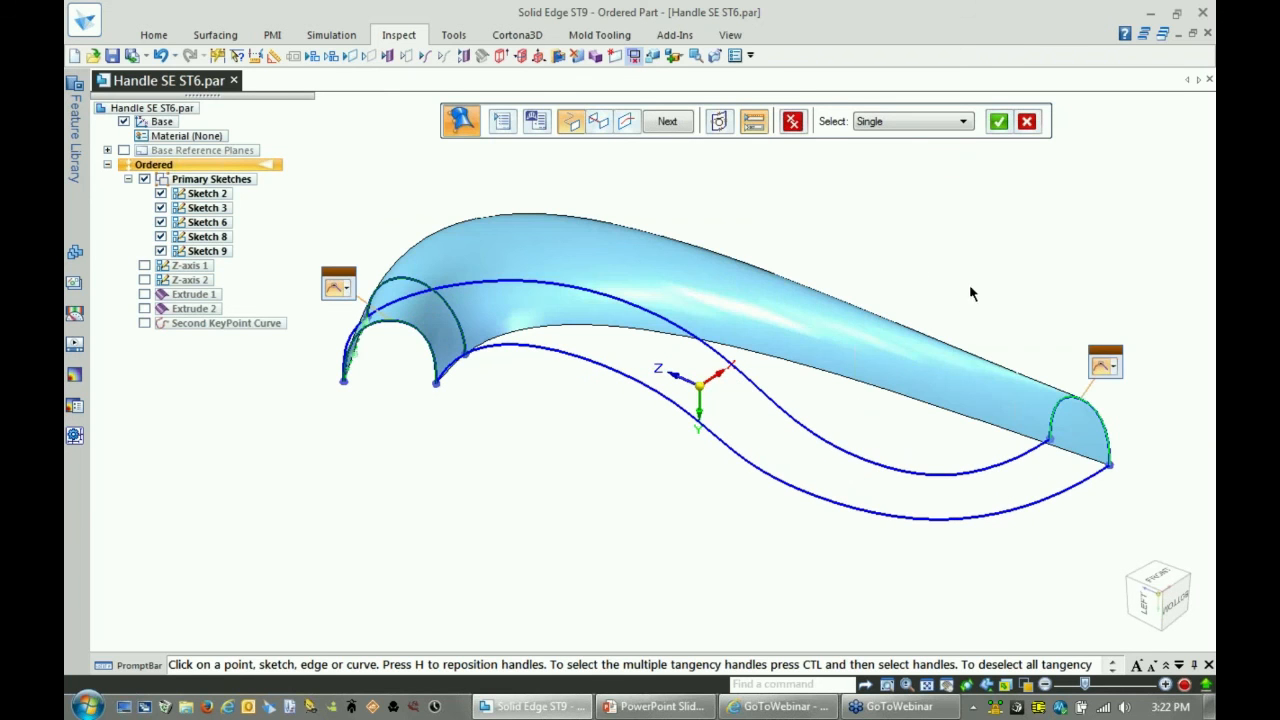
pyautogui.scroll(-3, 967, 264)
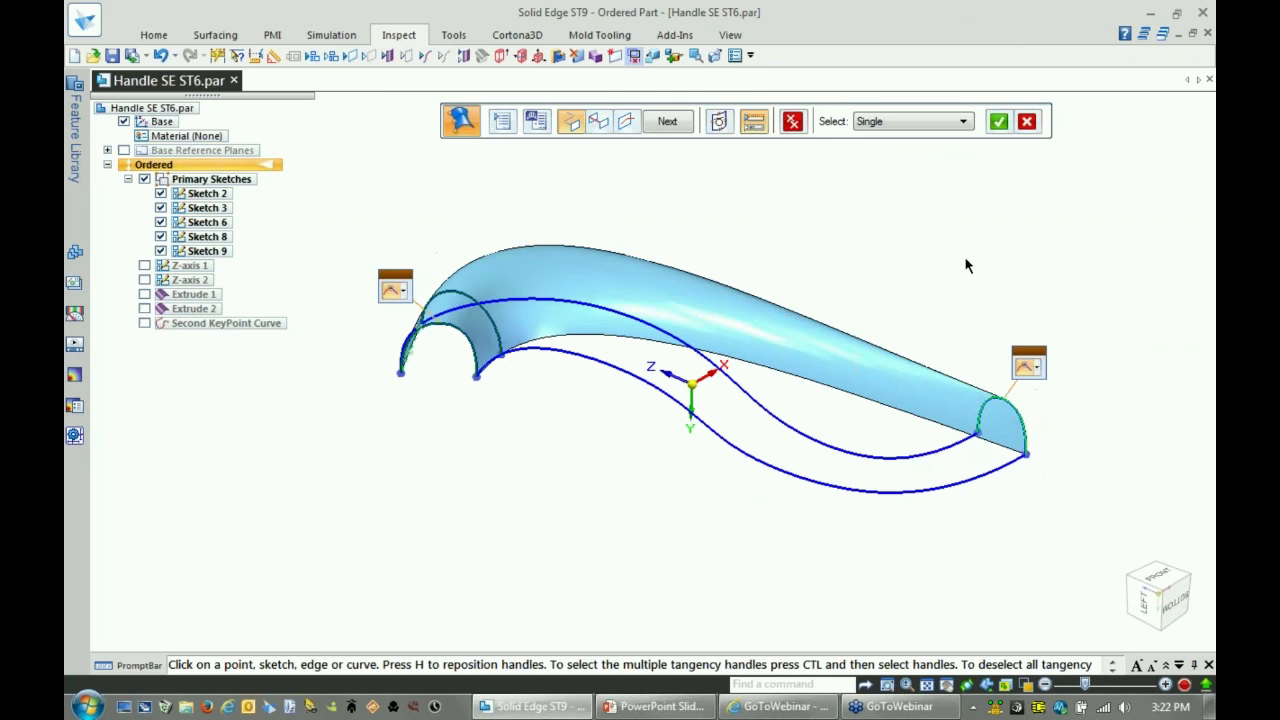
# - Add the two long S-shaped side curves as guide curves and finish the BlueSurf
pyautogui.click(598, 121)
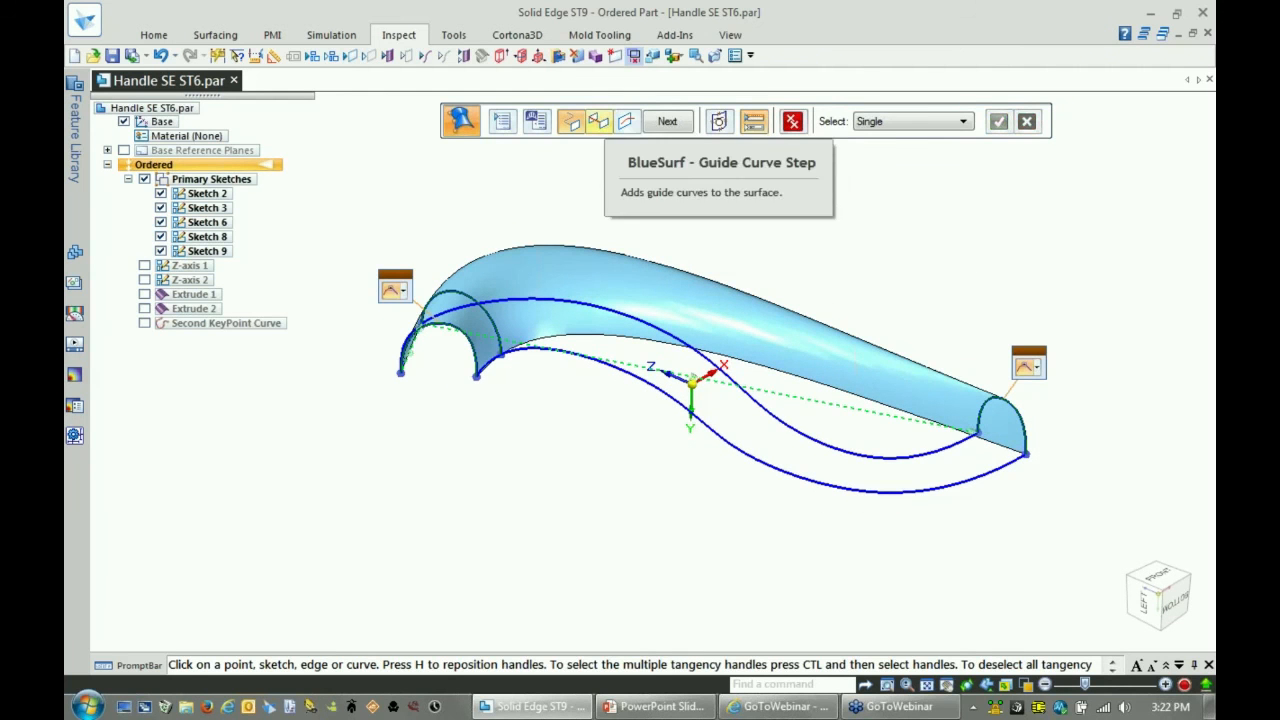
pyautogui.click(598, 121)
pyautogui.moveTo(798, 221); pyautogui.dragTo(812, 296, button='middle')
pyautogui.click(732, 425)
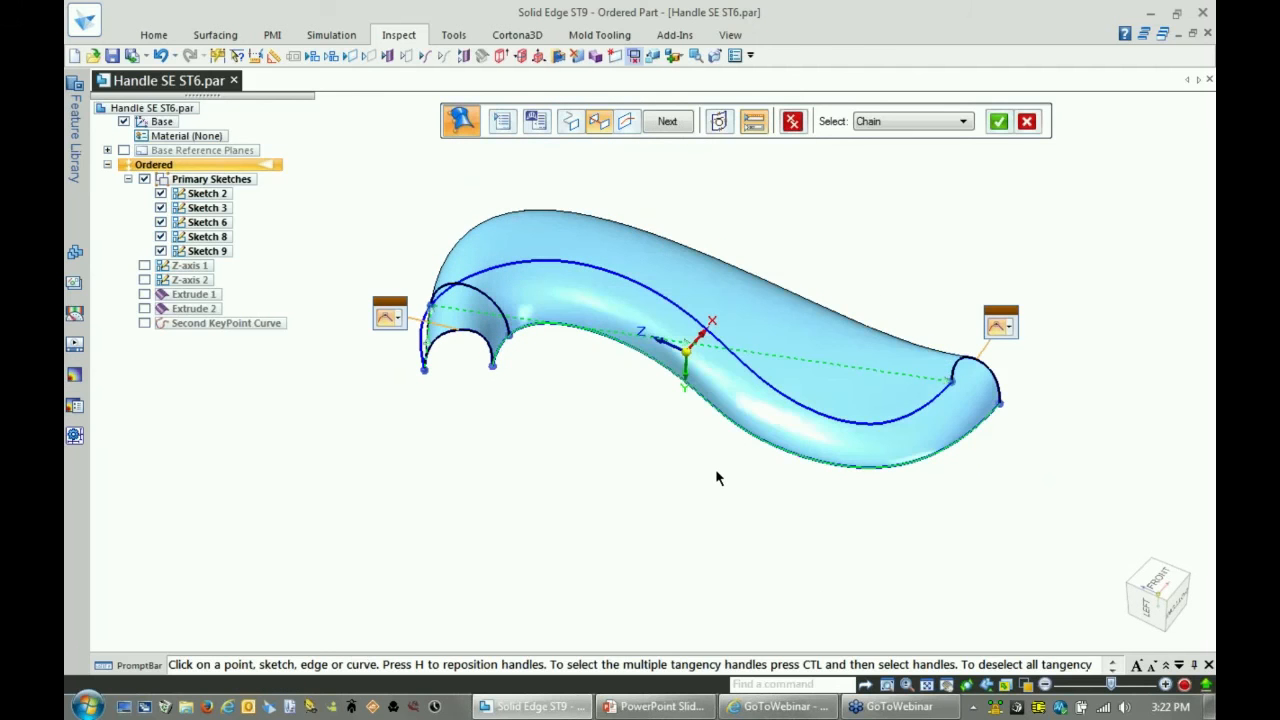
pyautogui.rightClick(753, 408)
pyautogui.click(765, 384)
pyautogui.rightClick(843, 218)
pyautogui.rightClick(843, 218)
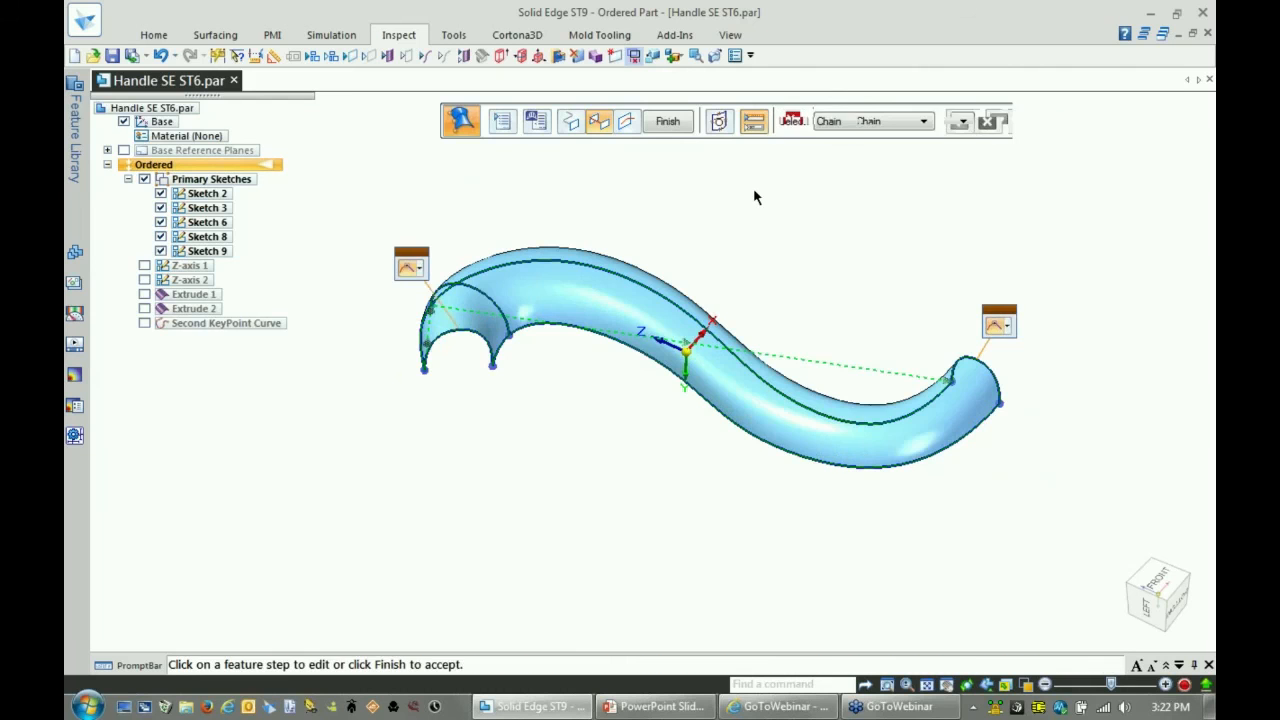
pyautogui.click(667, 123)
pyautogui.click(672, 125)
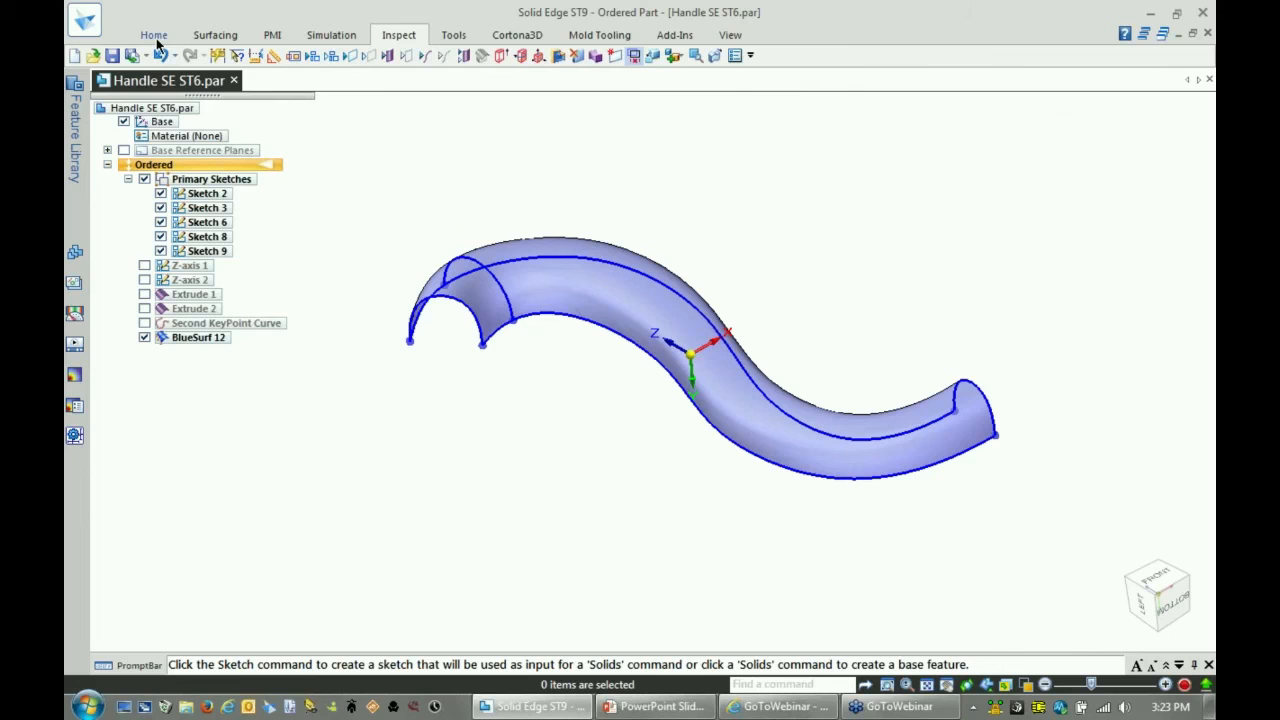
# - Mirror the BlueSurf about the reference plane along its open edges to complete the tubular handle
pyautogui.click(156, 38)
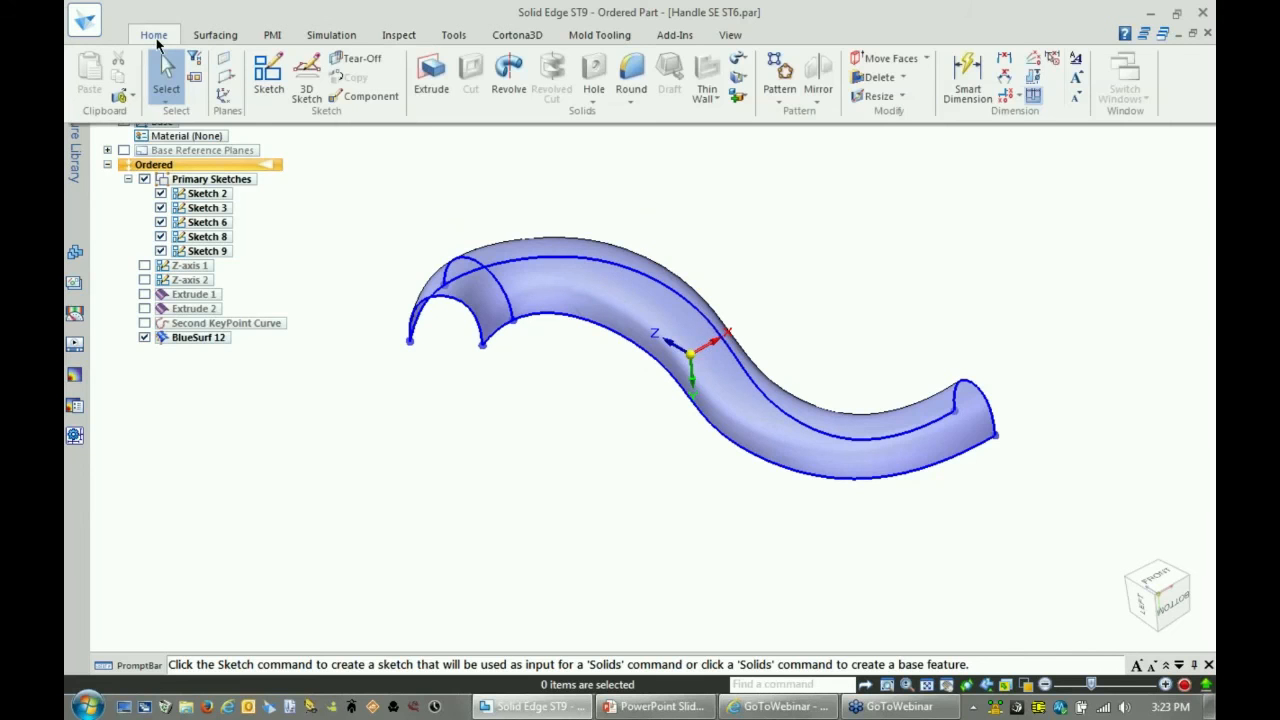
pyautogui.click(819, 101)
pyautogui.click(840, 133)
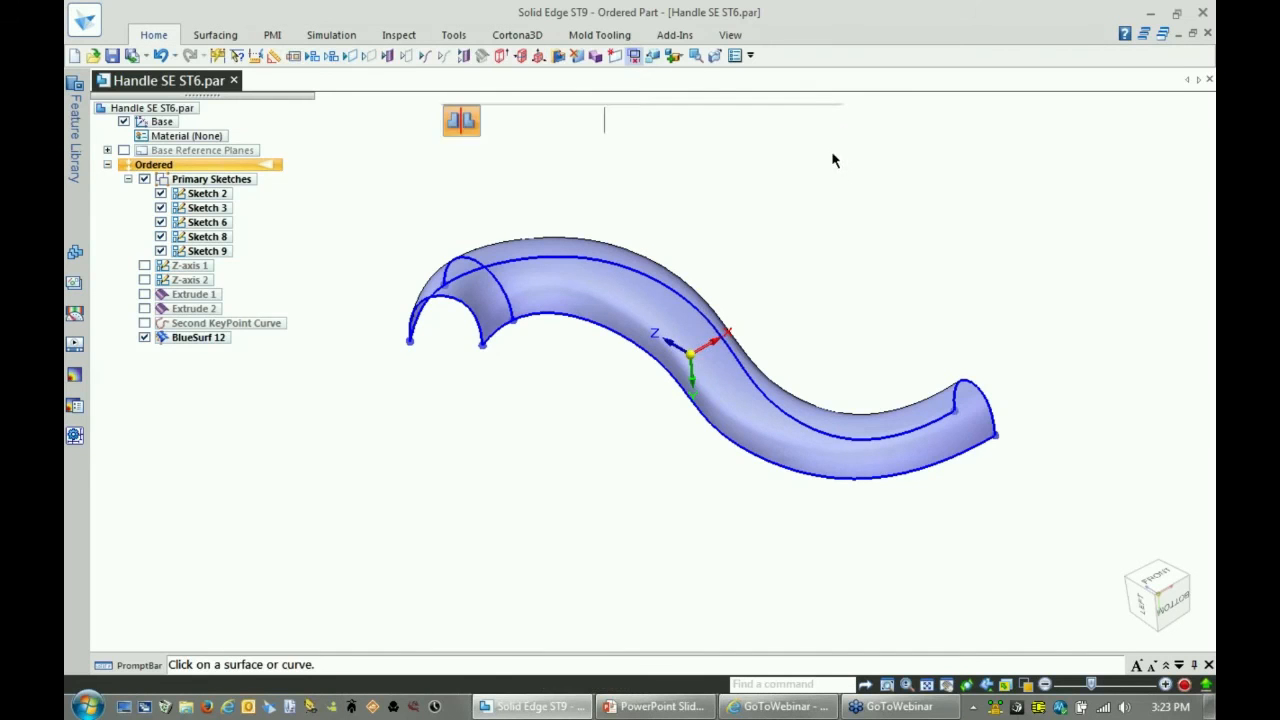
pyautogui.click(623, 287)
pyautogui.rightClick(693, 229)
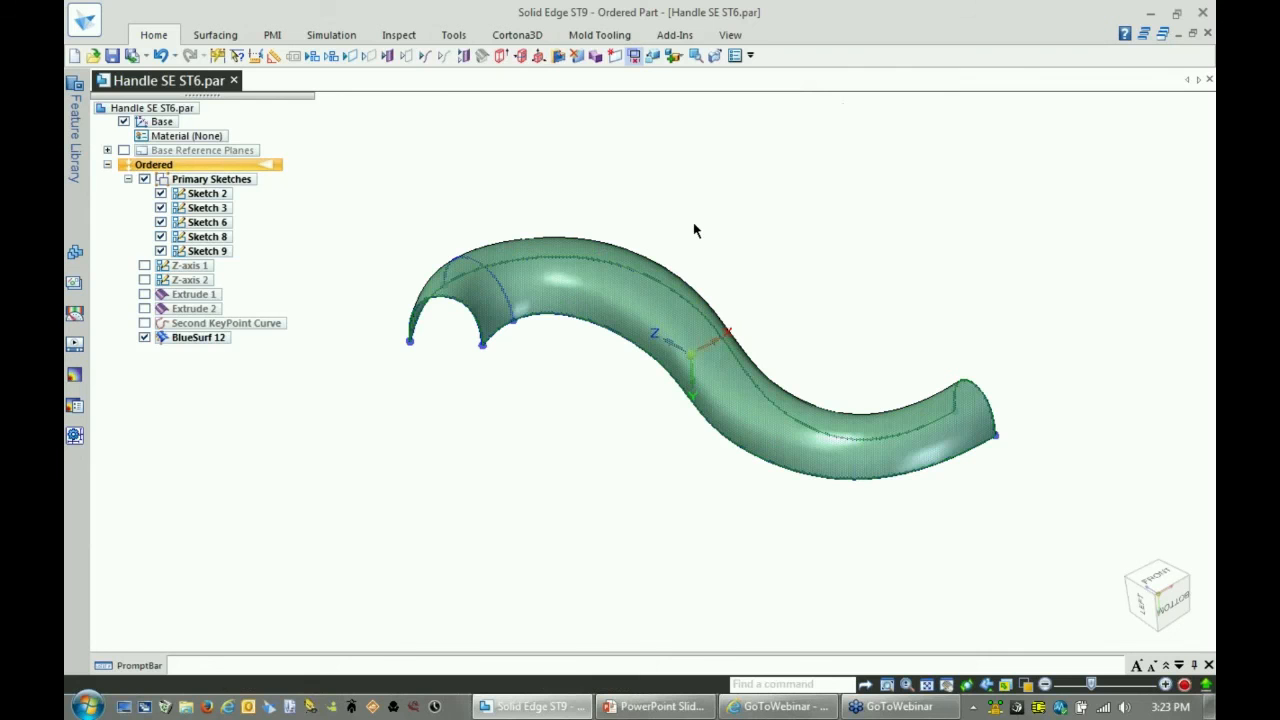
pyautogui.click(697, 343)
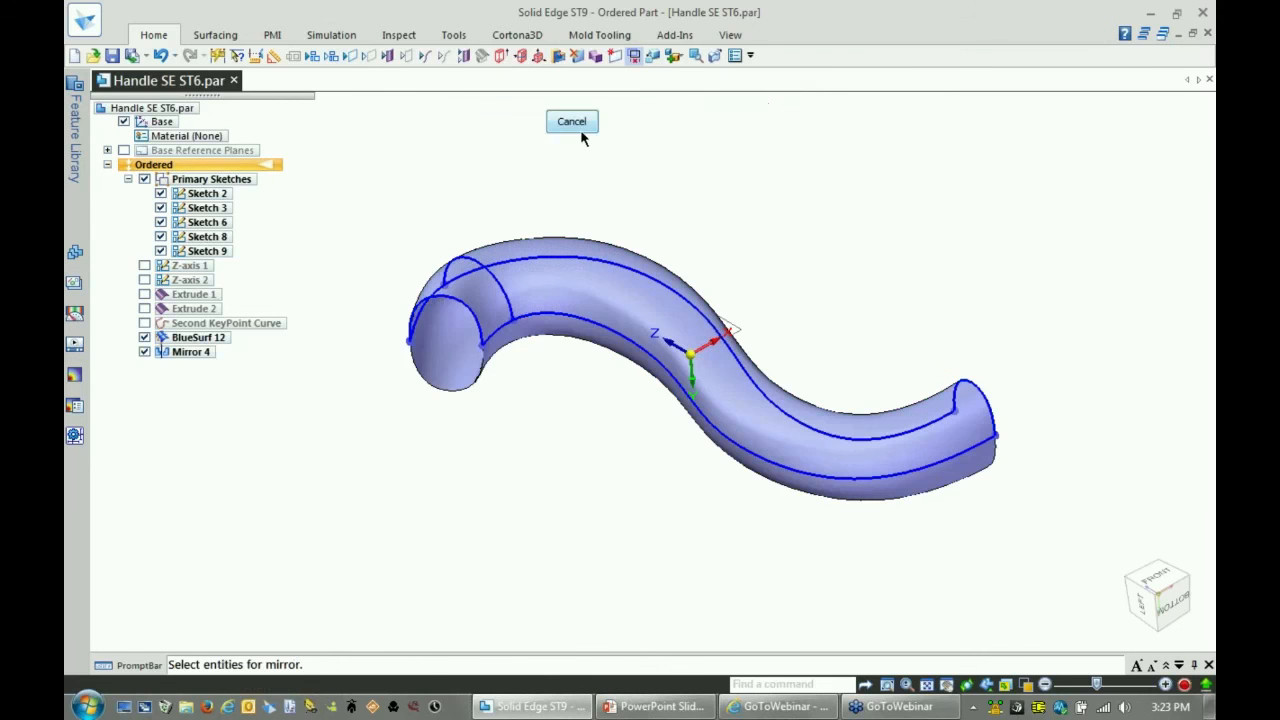
pyautogui.click(571, 121)
# - Create a keypoint curve joining the two side-curve endpoints across the open end of the handle's upper bend
pyautogui.scroll(4, 771, 229)
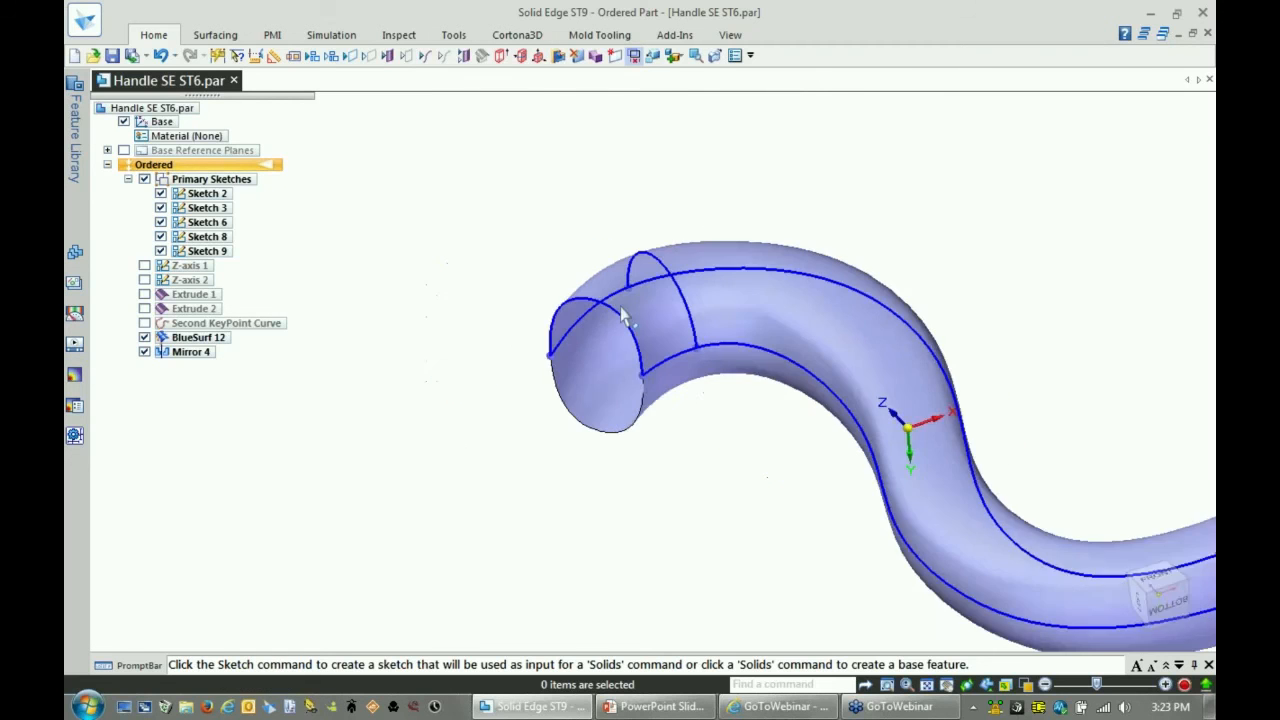
pyautogui.scroll(-1, 444, 450)
pyautogui.moveTo(436, 451); pyautogui.dragTo(402, 448, button='middle')
pyautogui.scroll(4, 460, 300)
pyautogui.click(425, 56)
pyautogui.scroll(1, 398, 381)
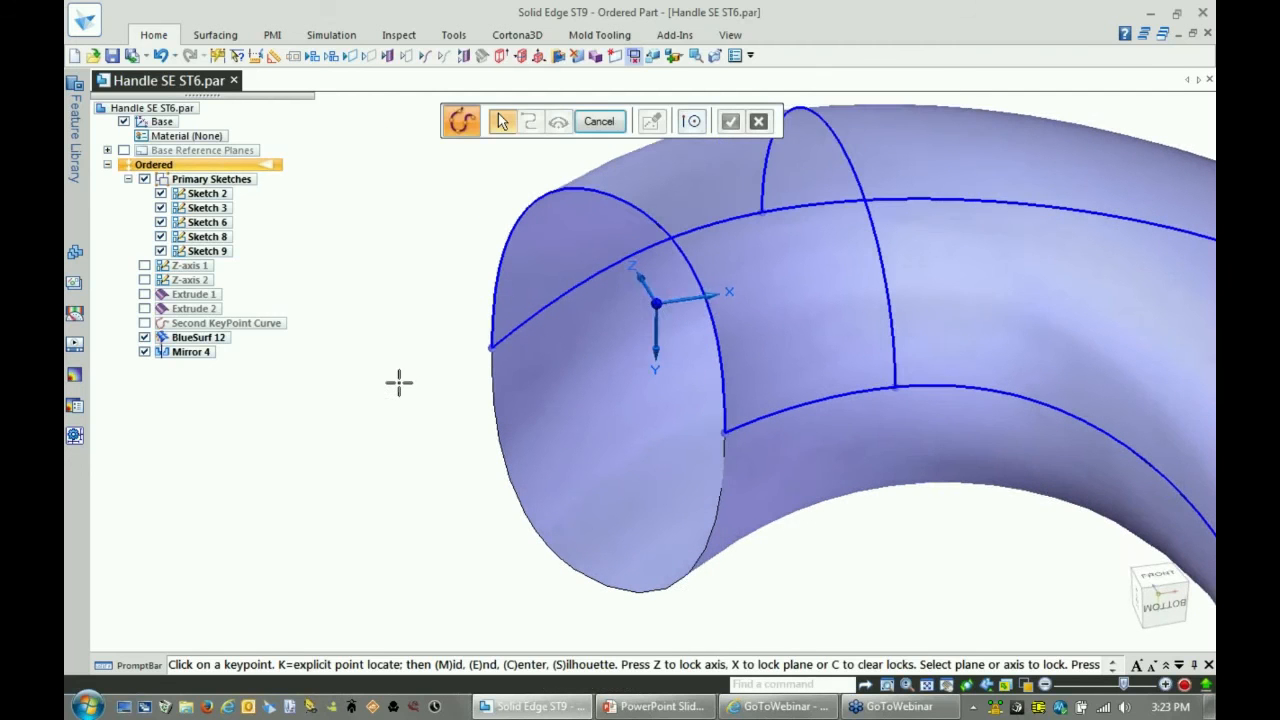
pyautogui.moveTo(399, 383); pyautogui.dragTo(405, 374, button='middle')
pyautogui.click(734, 424)
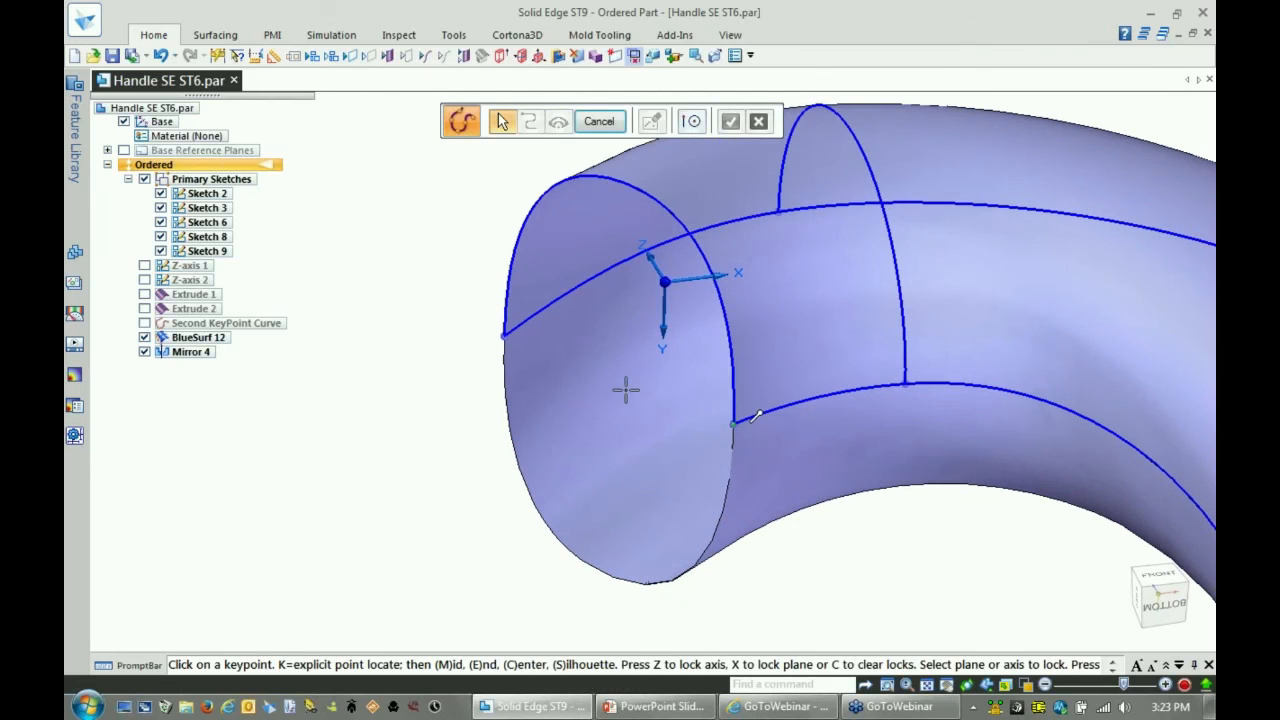
pyautogui.click(505, 335)
pyautogui.rightClick(520, 328)
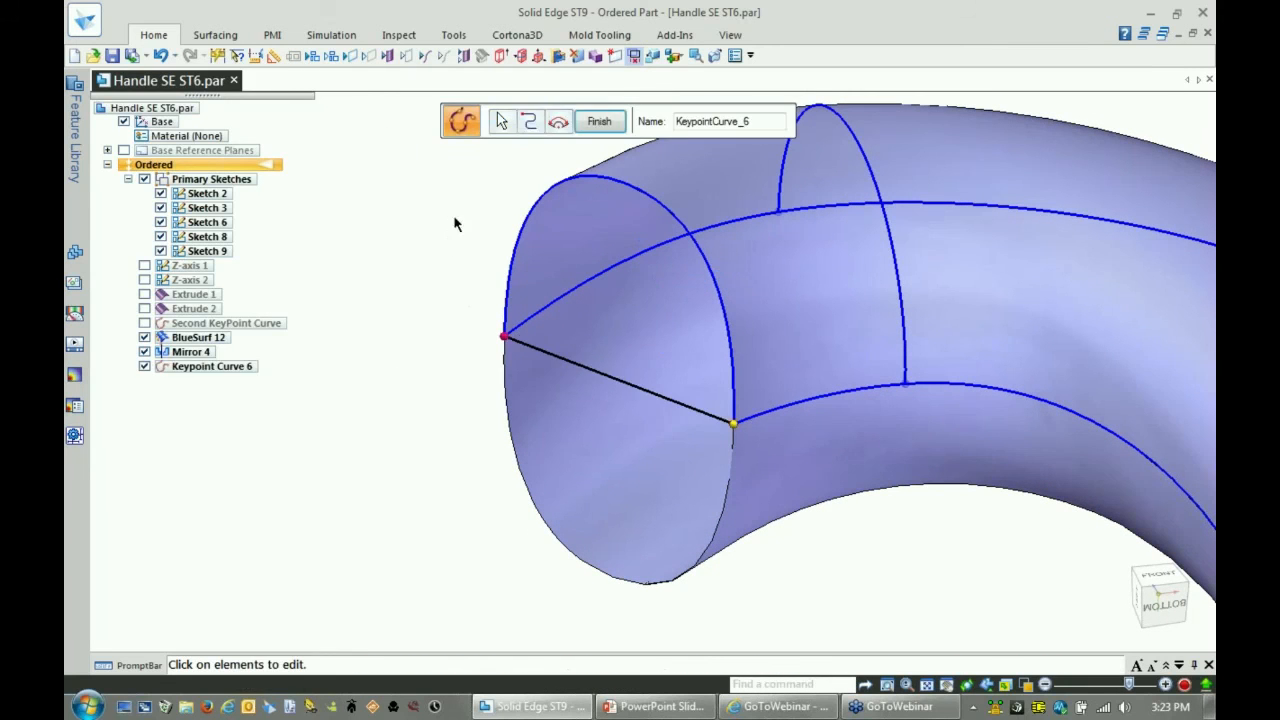
# - Set both end conditions of the keypoint curve to Tangent Continuous, aligned with the two S-shaped side curves
pyautogui.click(529, 121)
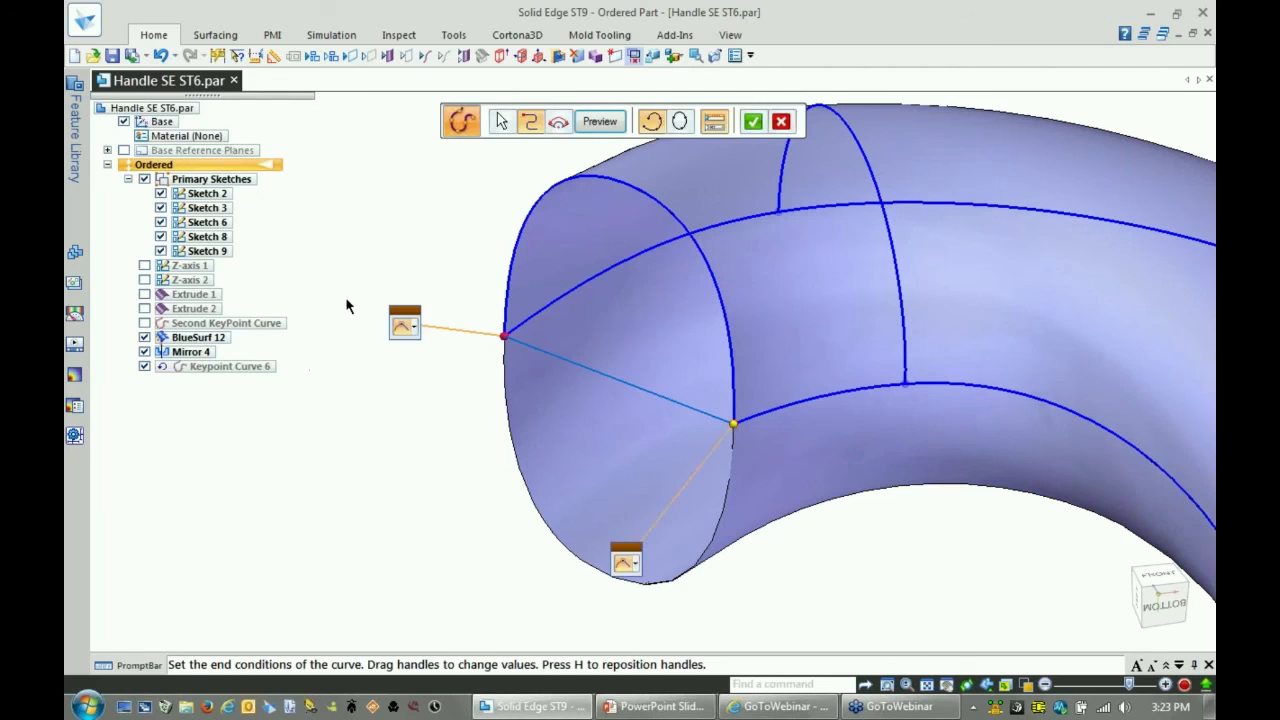
pyautogui.moveTo(354, 286); pyautogui.dragTo(352, 407, button='middle')
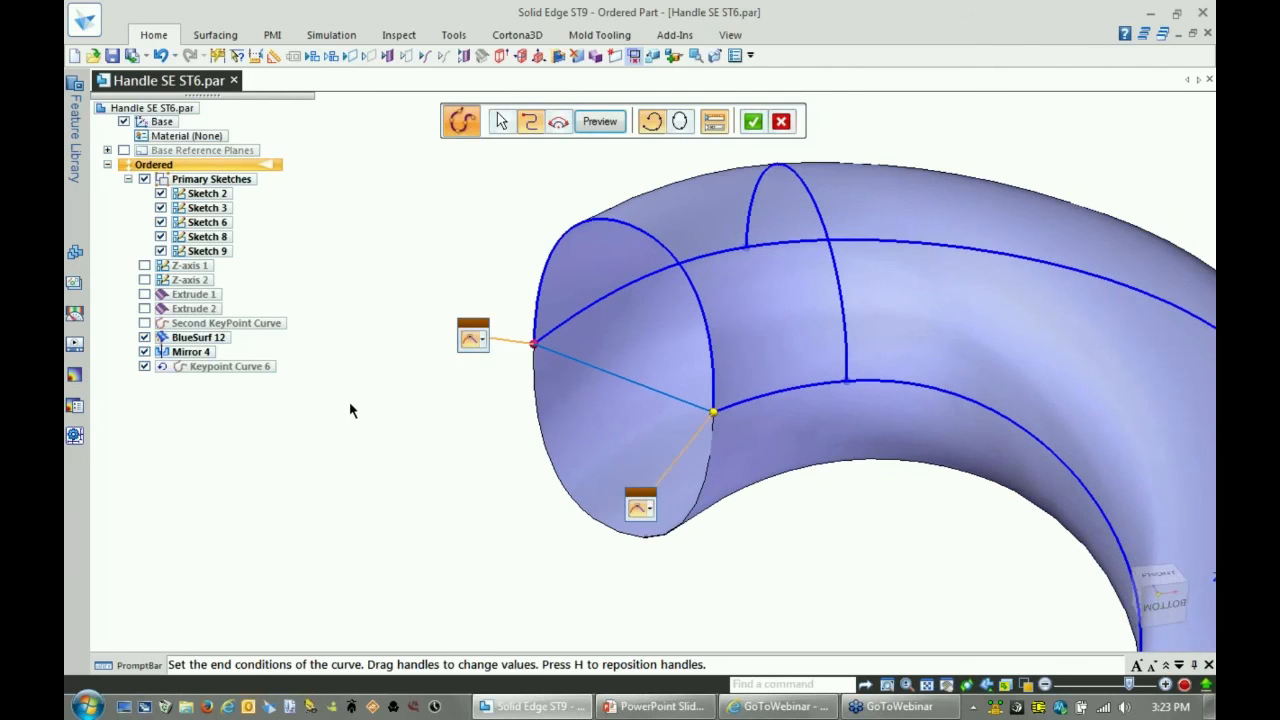
pyautogui.click(475, 343)
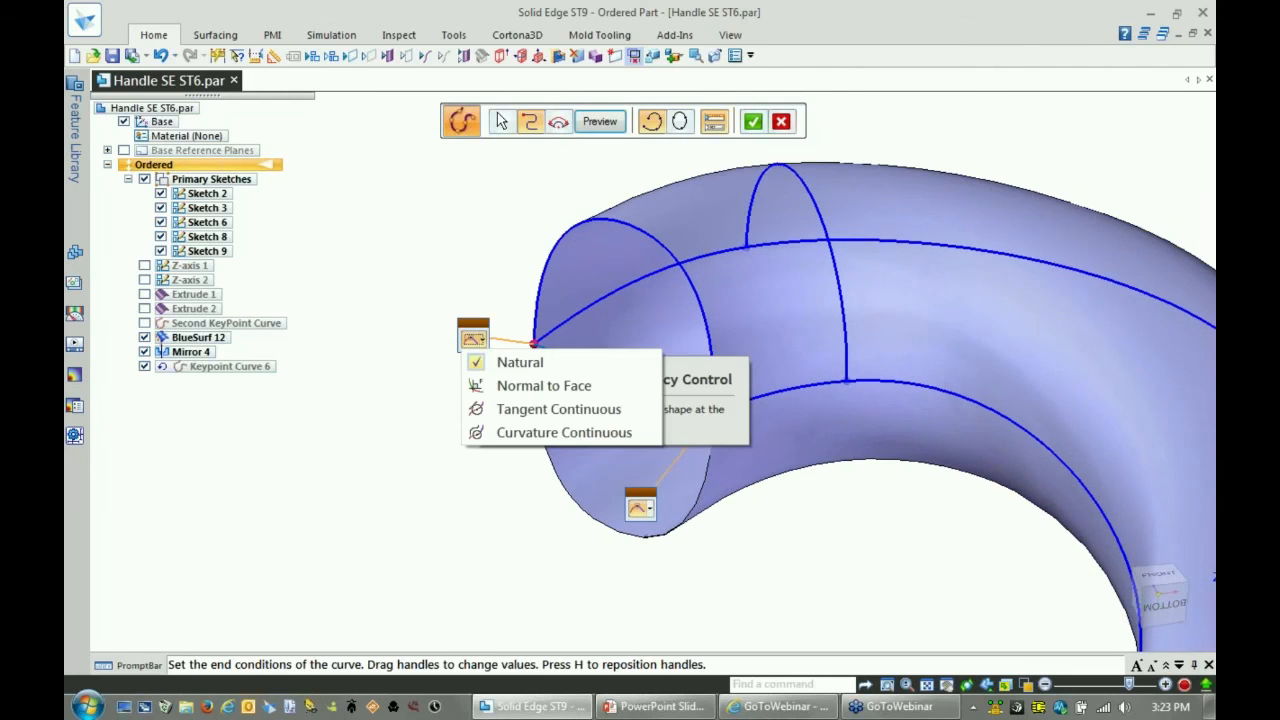
pyautogui.click(506, 414)
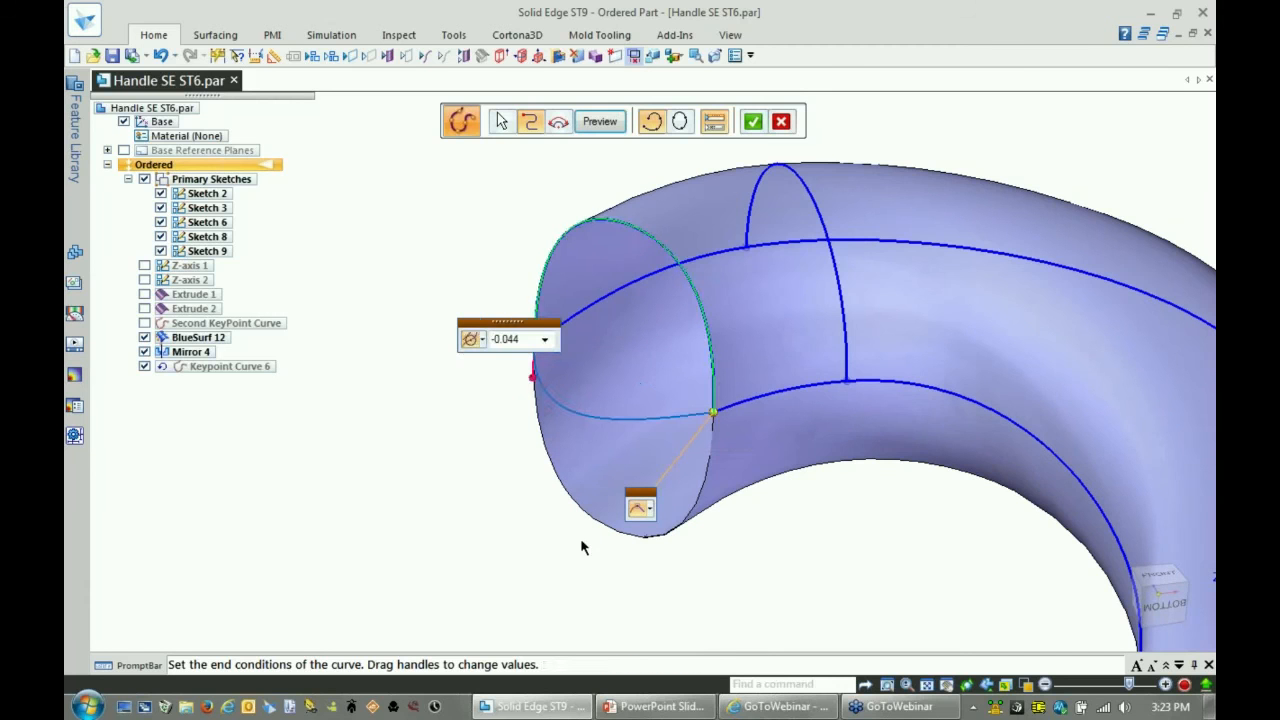
pyautogui.click(584, 312)
pyautogui.click(645, 509)
pyautogui.click(658, 578)
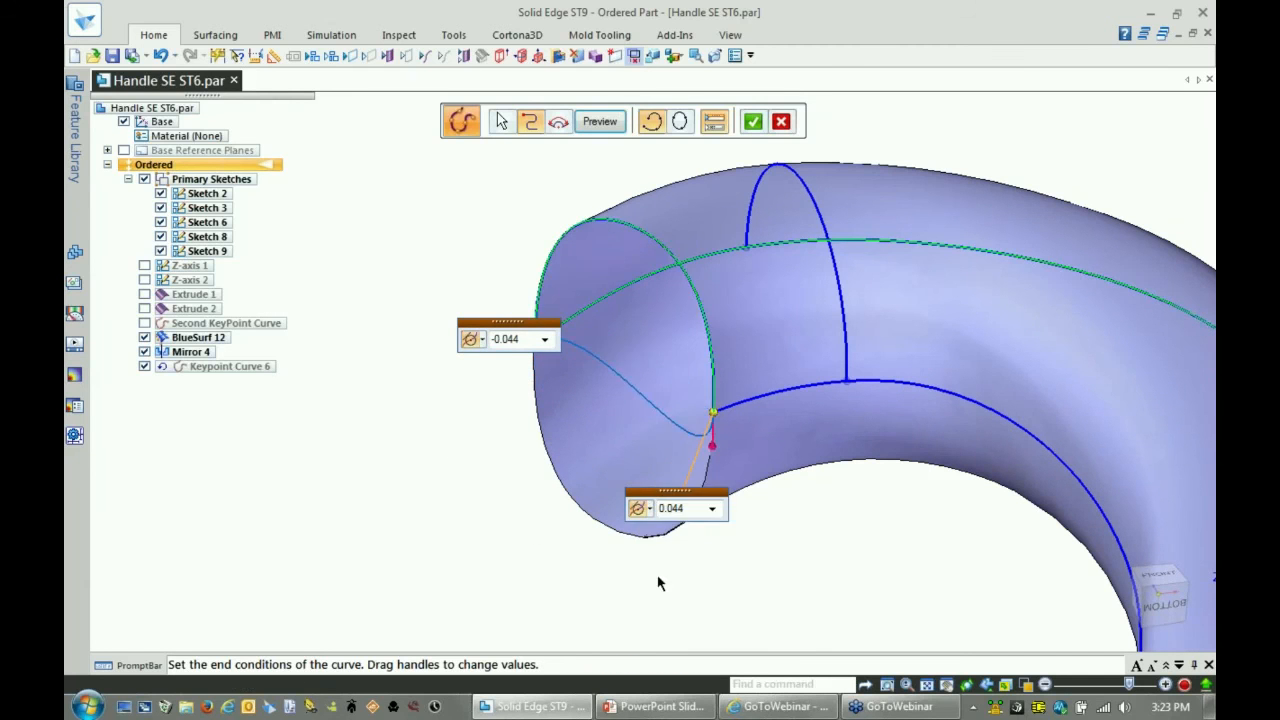
pyautogui.click(744, 404)
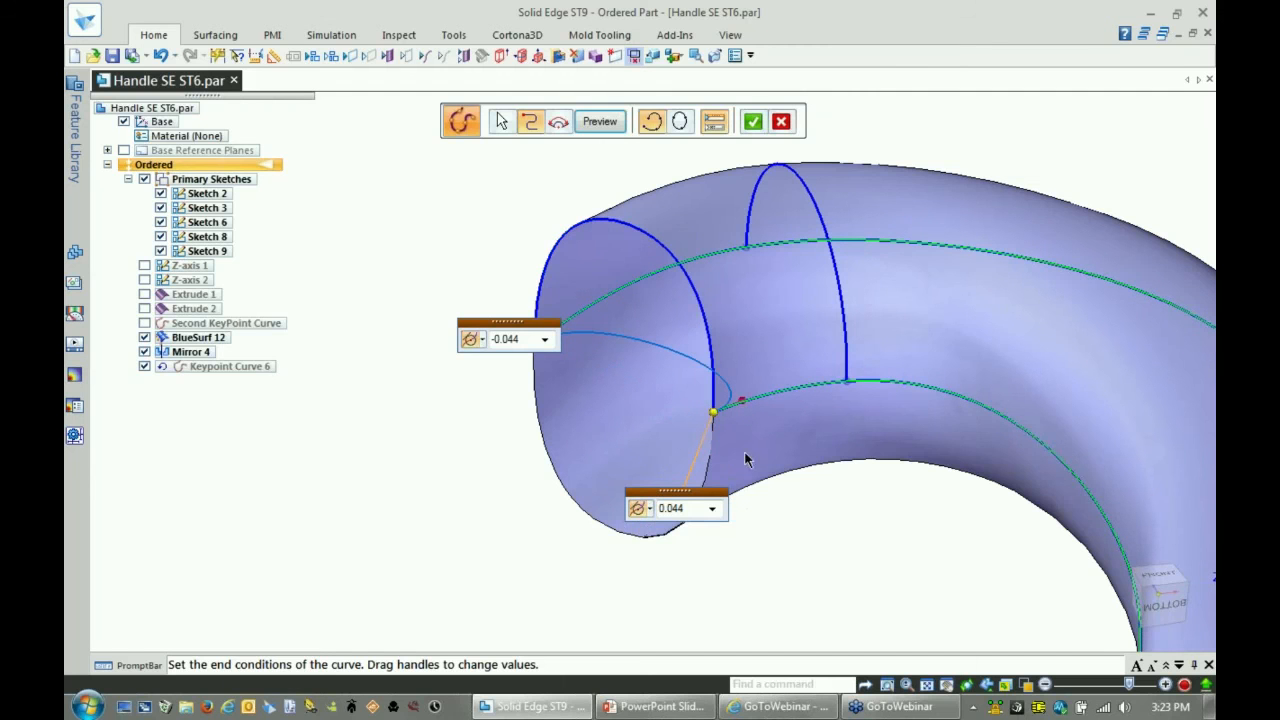
# - Flip both tangent vectors so the keypoint curve bulges outward, set their magnitudes to 0.100 and -0.100, and finish the curve
pyautogui.moveTo(741, 401); pyautogui.dragTo(609, 338)
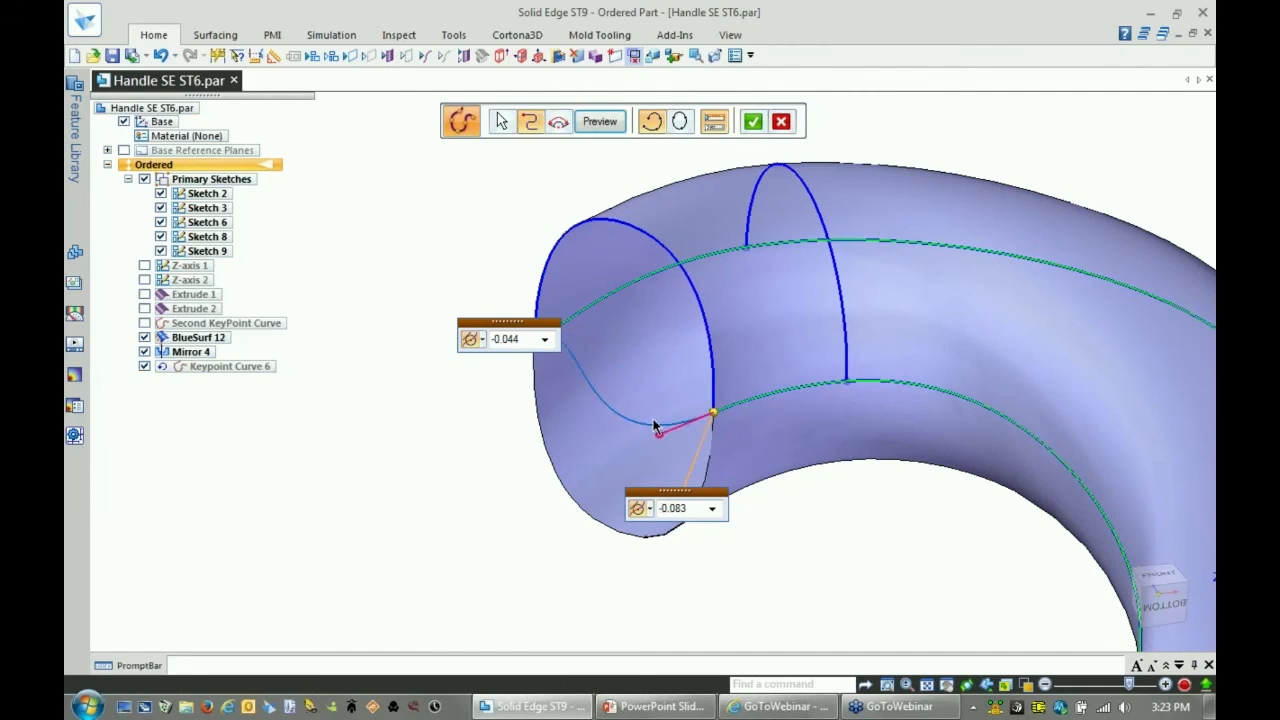
pyautogui.moveTo(521, 322); pyautogui.dragTo(447, 274)
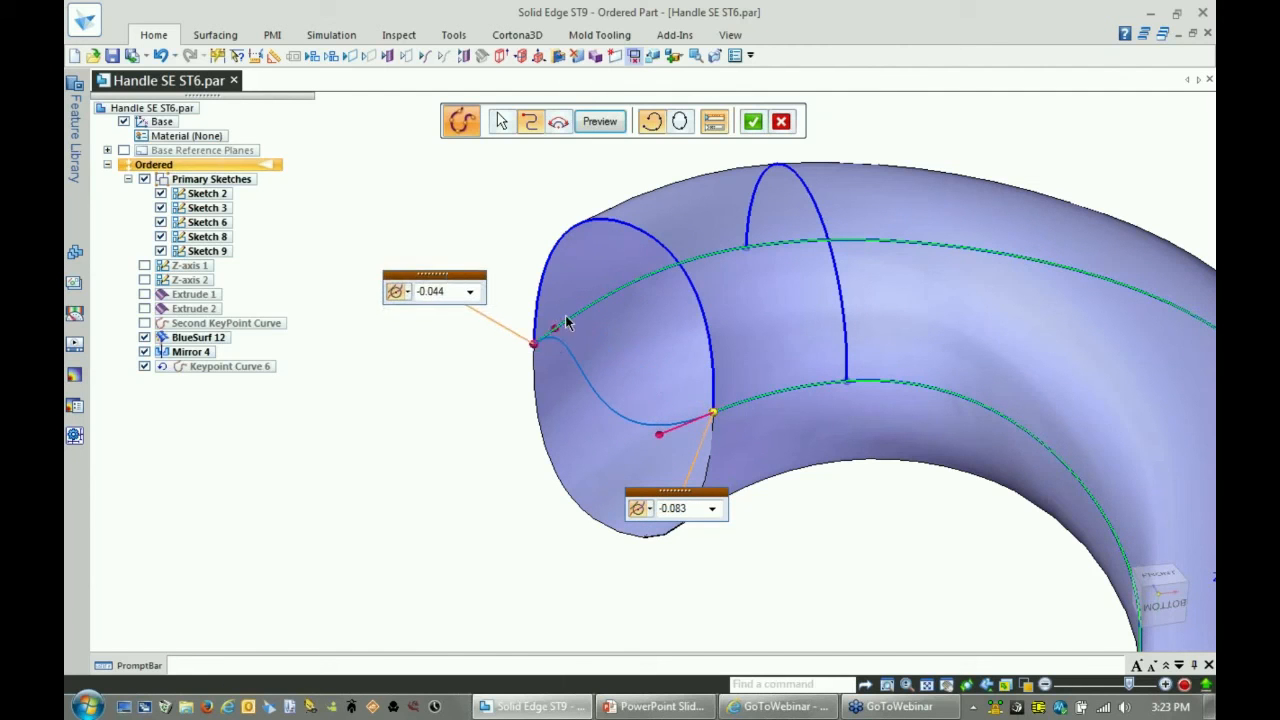
pyautogui.moveTo(556, 332); pyautogui.dragTo(481, 370)
pyautogui.click(444, 292)
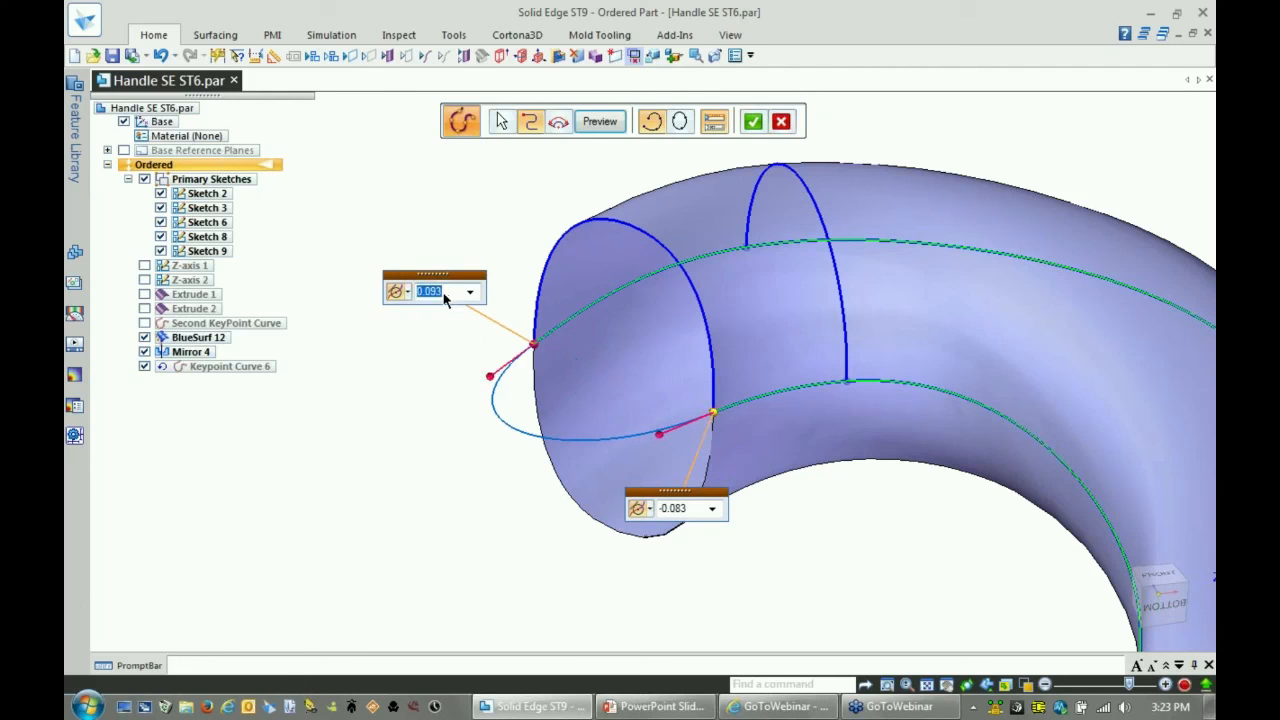
pyautogui.write('0.1')
pyautogui.press('Return')
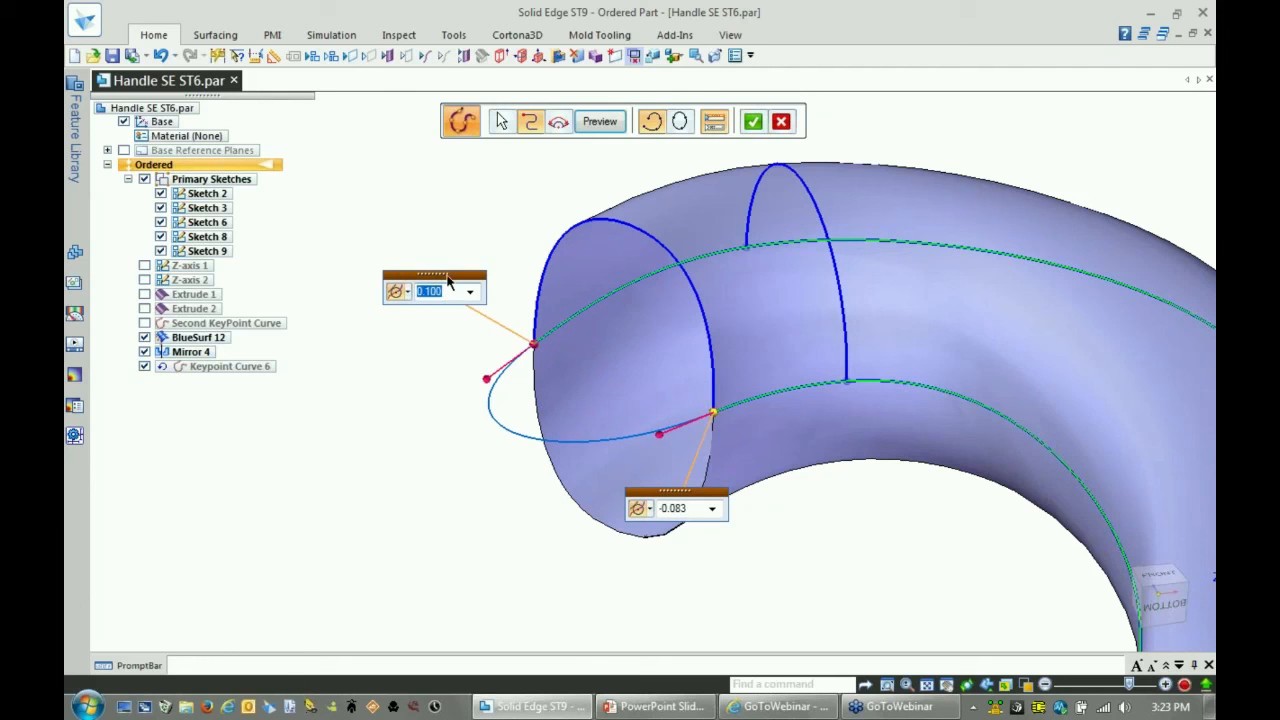
pyautogui.click(675, 509)
pyautogui.press('BackSpace')
pyautogui.press('Return')
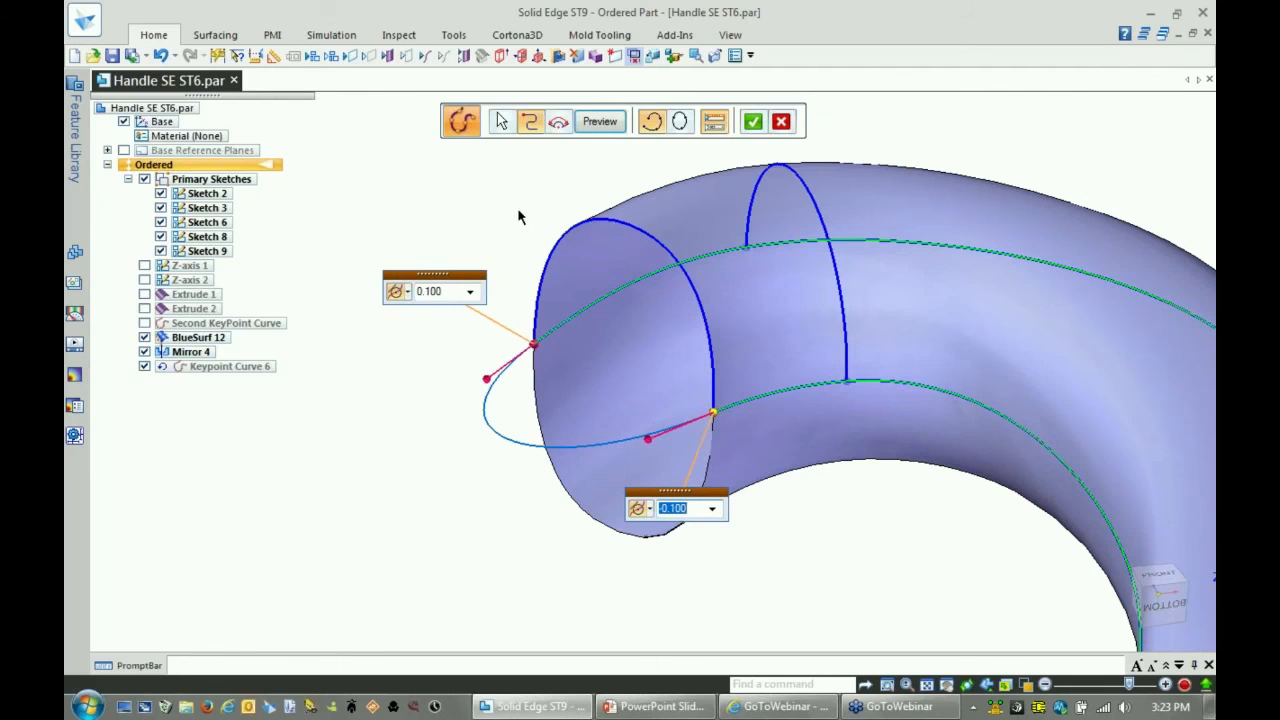
pyautogui.rightClick(518, 210)
pyautogui.click(606, 122)
pyautogui.moveTo(609, 124); pyautogui.dragTo(425, 328, button='middle')
# - Start a BlueSurf cap using the open end's lower edge, the bulging keypoint curve and the upper edge as cross sections
pyautogui.rightClick(423, 258)
pyautogui.click(453, 290)
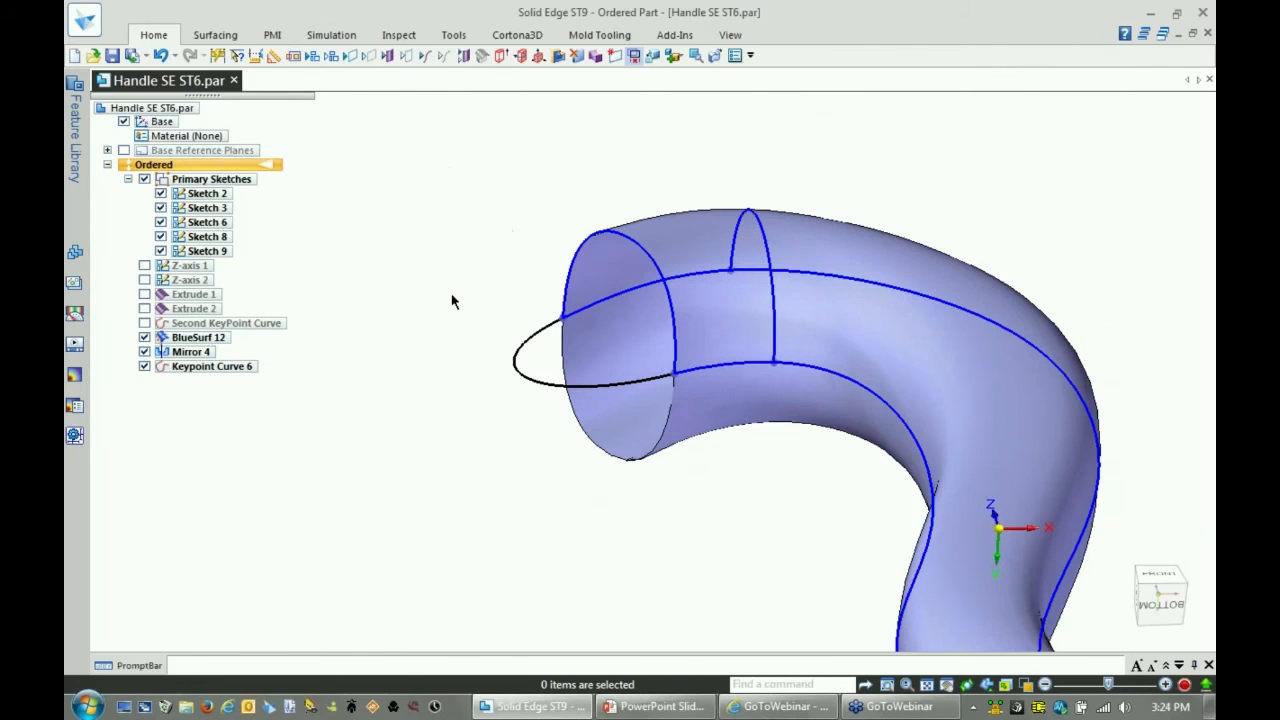
pyautogui.click(568, 352)
pyautogui.click(548, 331)
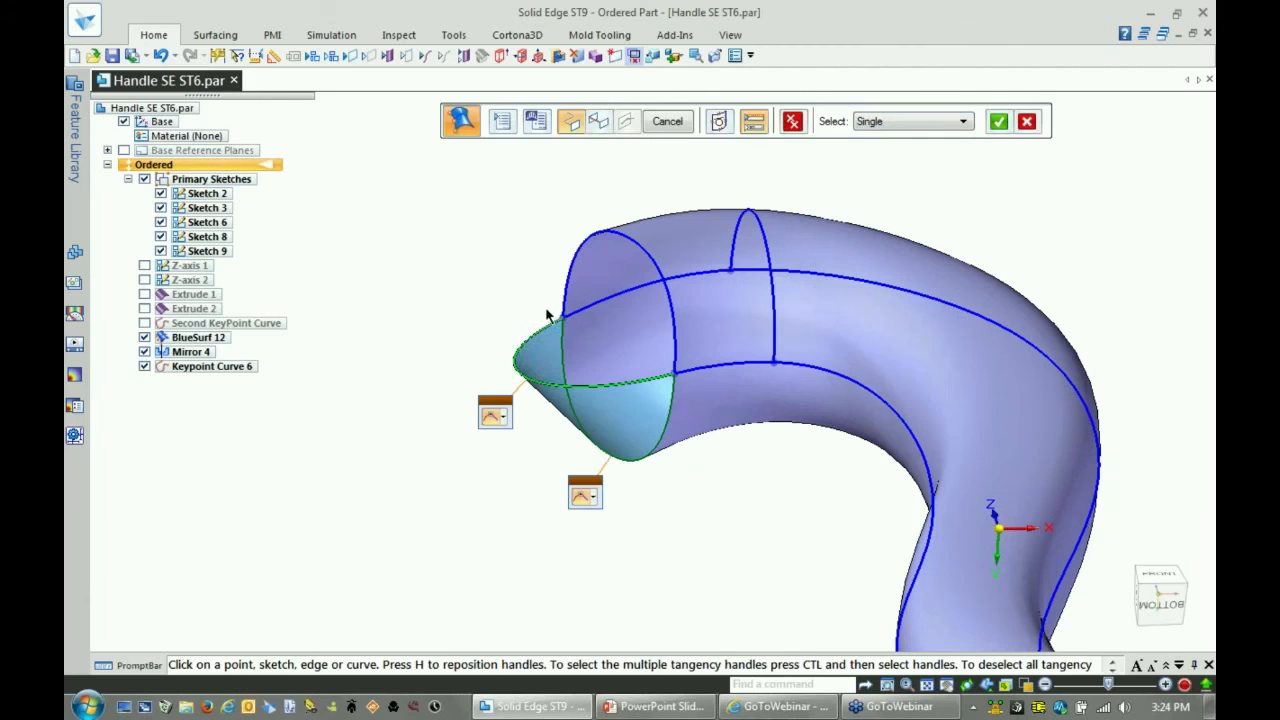
pyautogui.click(566, 287)
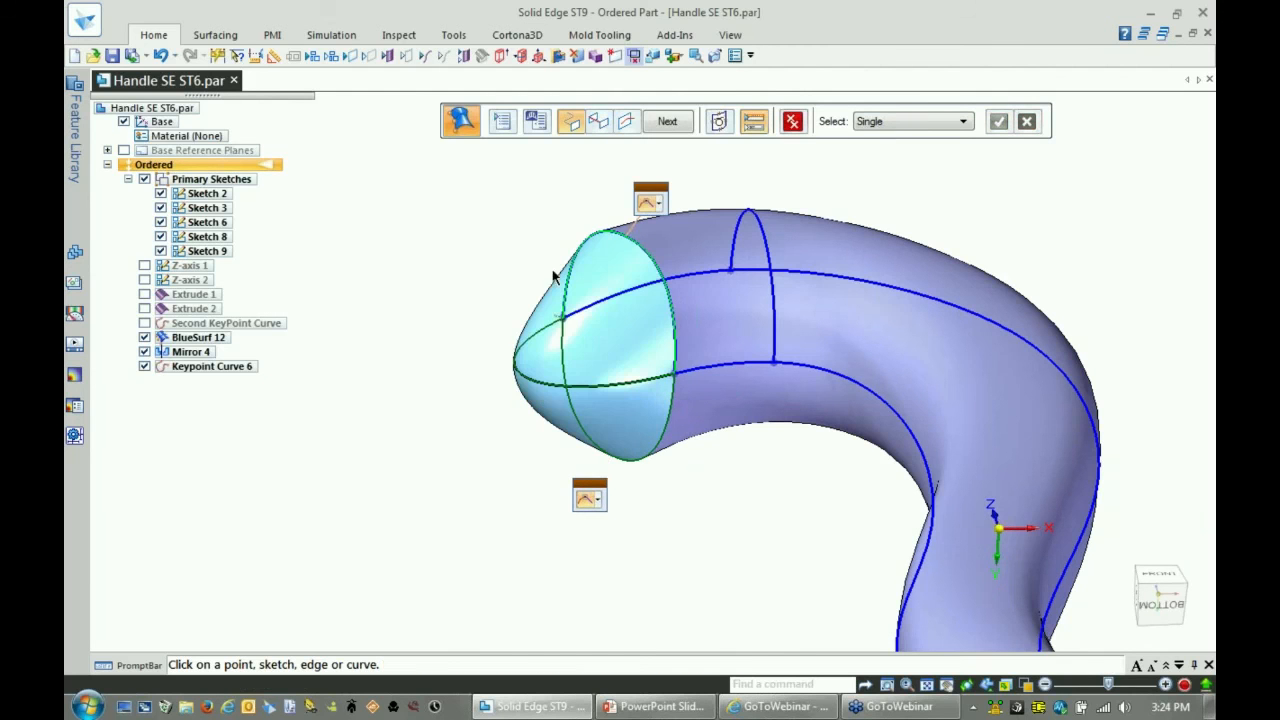
# - Use one shared tangency control for the cap's end sections, set it to Tangent Continuous and finish the BlueSurf
pyautogui.click(661, 206)
pyautogui.click(701, 176)
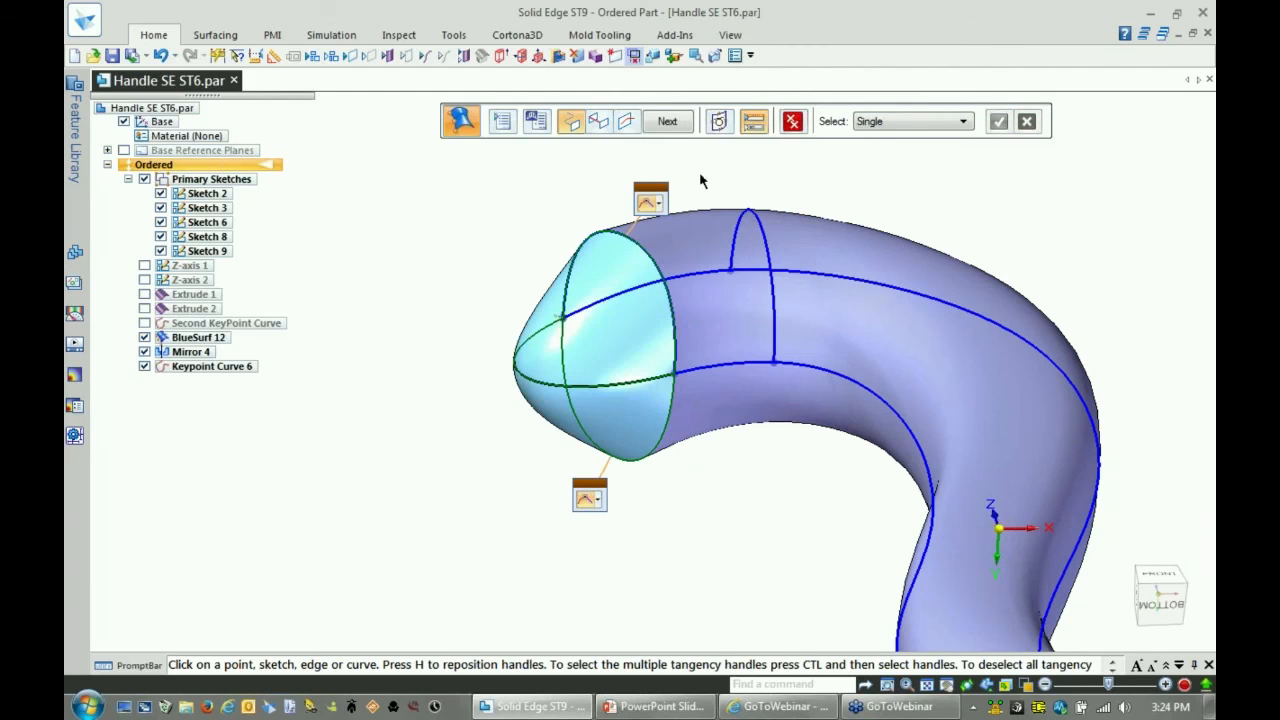
pyautogui.click(722, 121)
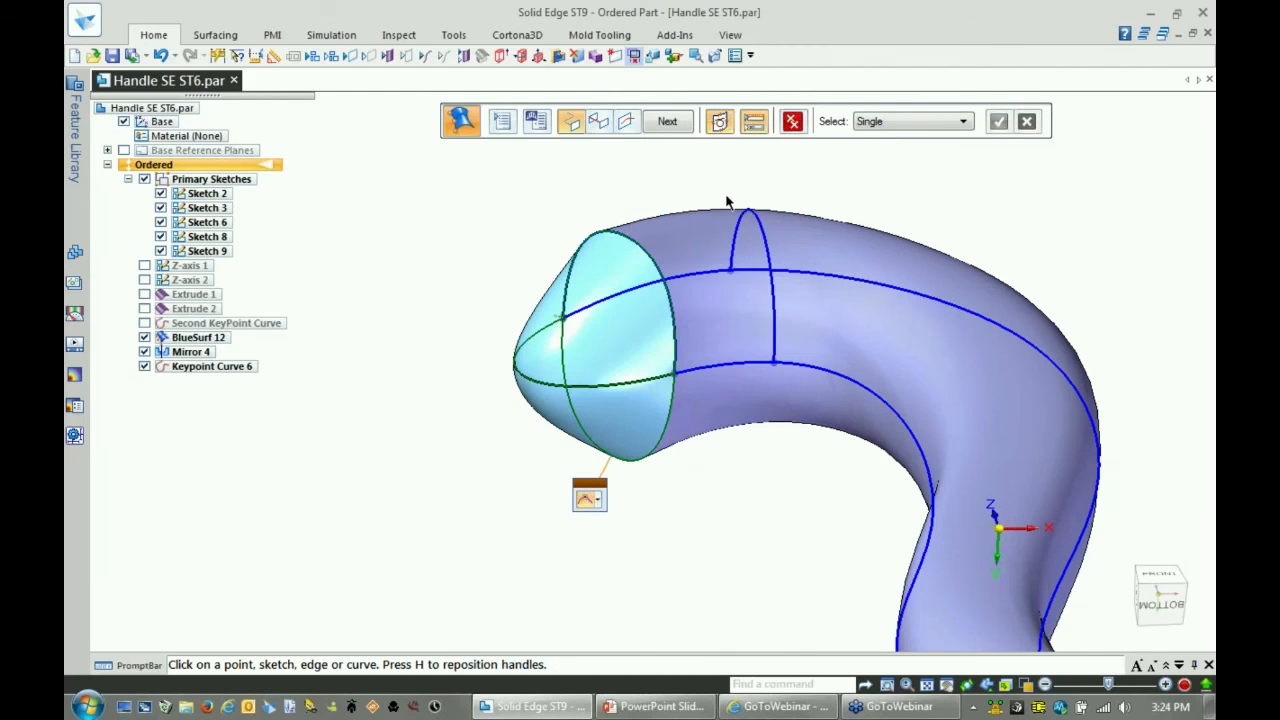
pyautogui.click(596, 498)
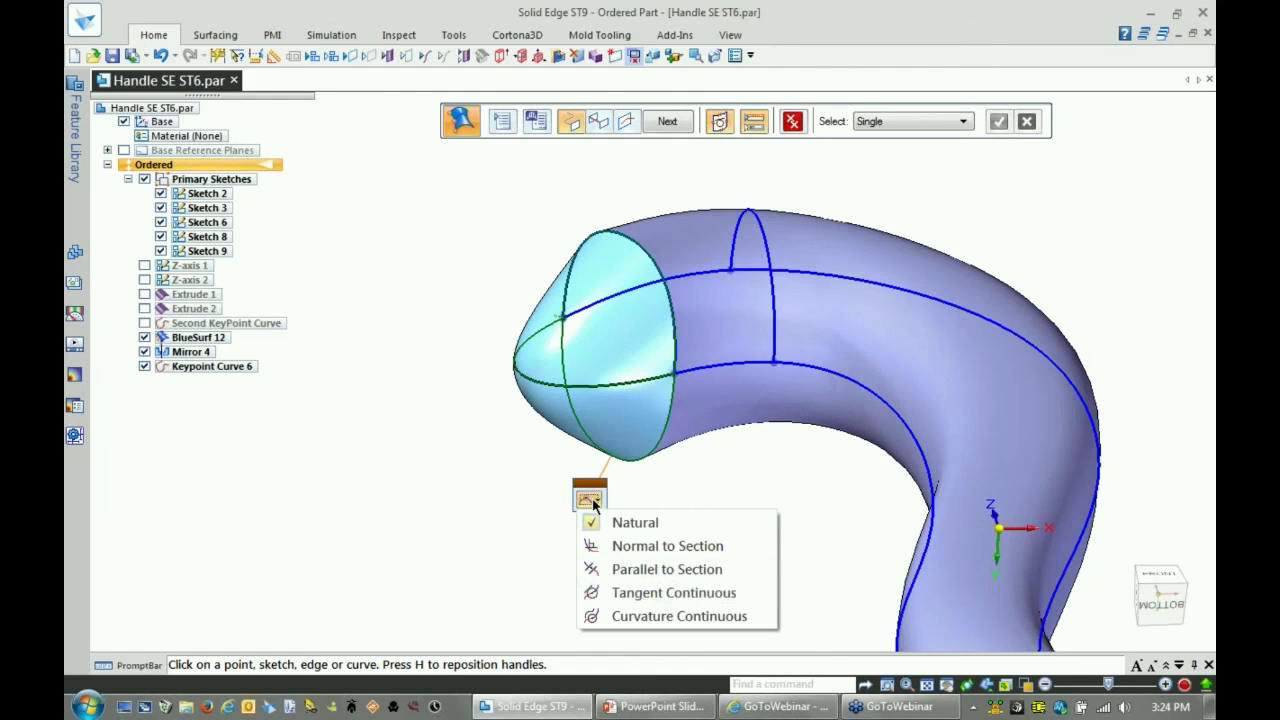
pyautogui.click(632, 594)
pyautogui.rightClick(501, 230)
pyautogui.rightClick(501, 230)
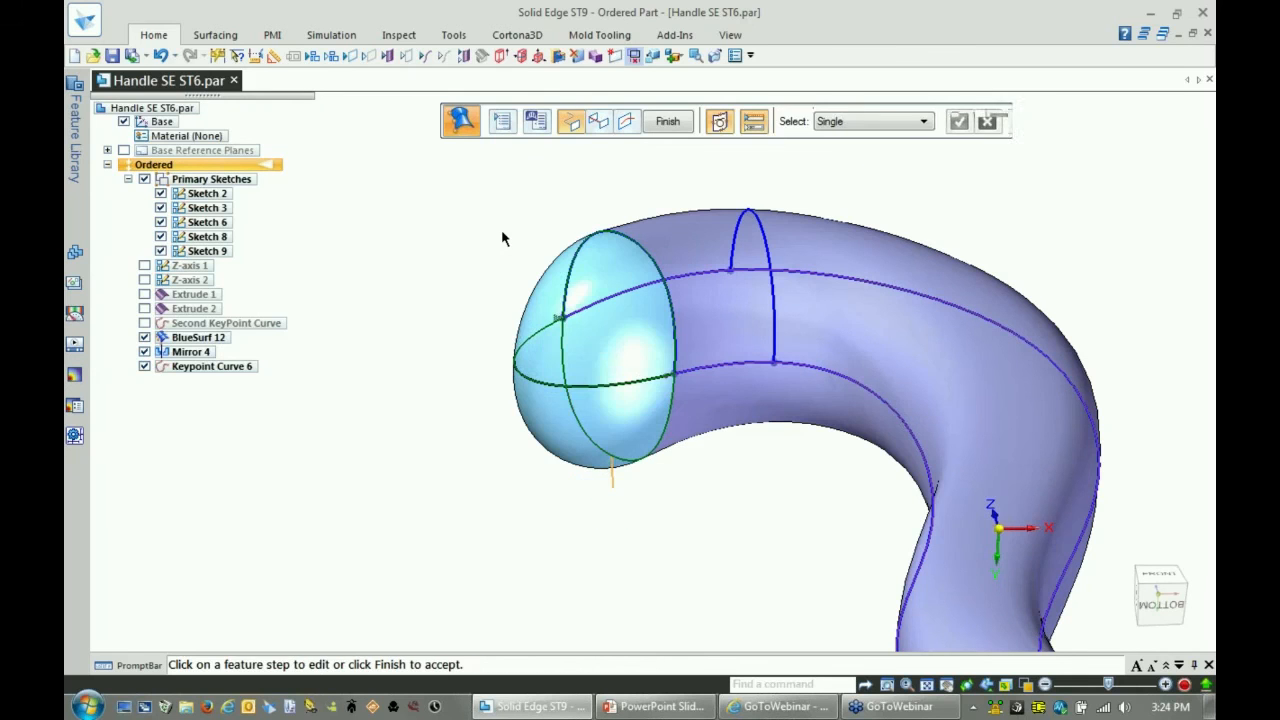
pyautogui.rightClick(500, 225)
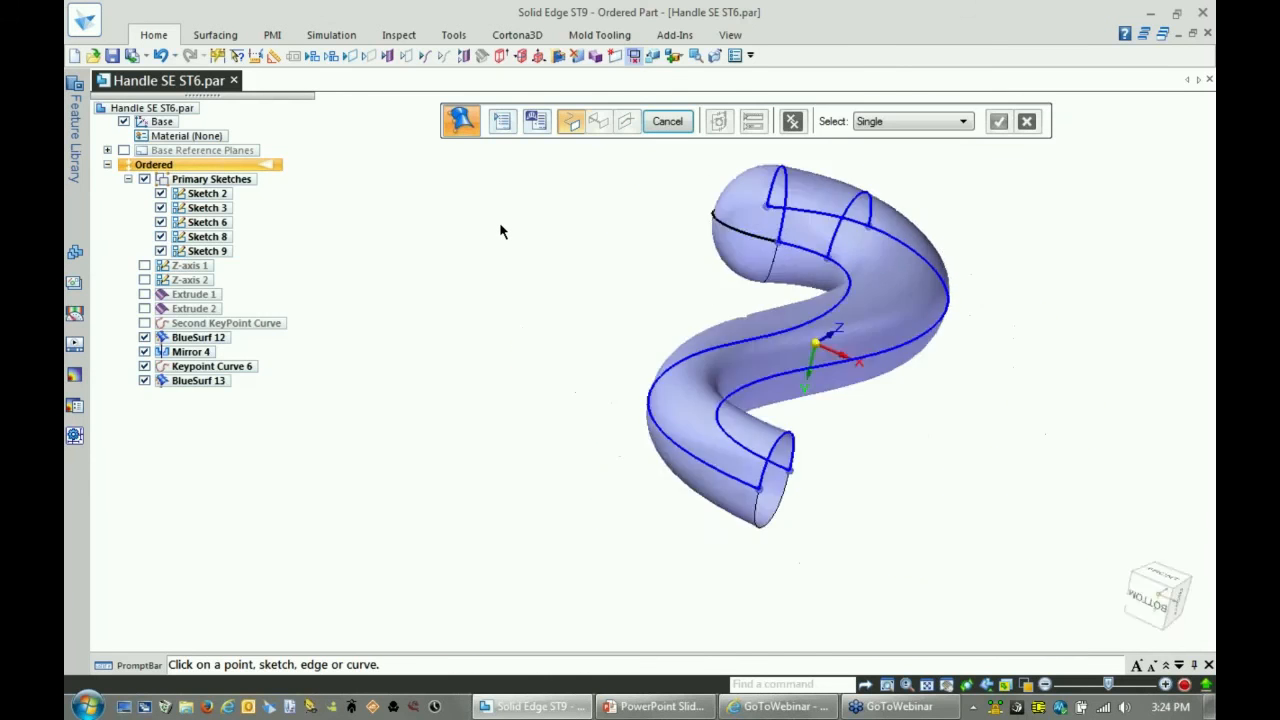
# - Show Second KeyPoint Curve and cap the handle's other open end with a BlueSurf through the lower edge, that curve and the upper edge
pyautogui.click(144, 323)
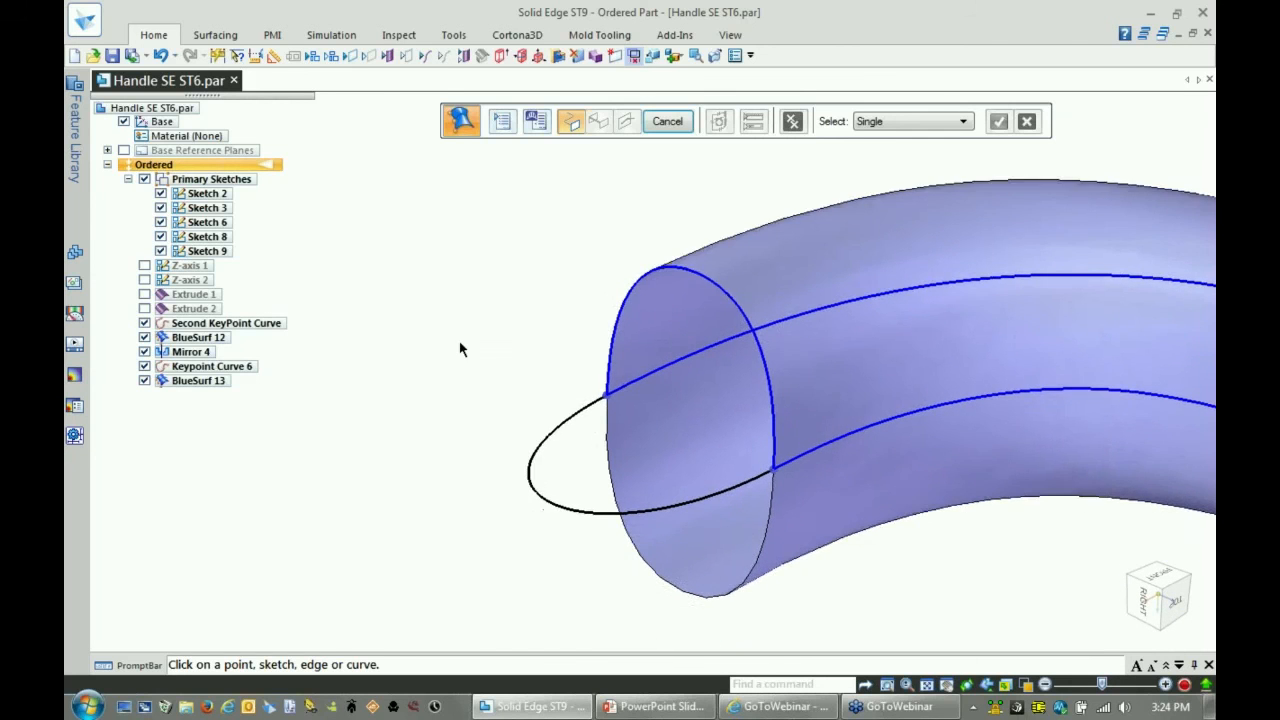
pyautogui.click(601, 424)
pyautogui.click(591, 394)
pyautogui.click(607, 366)
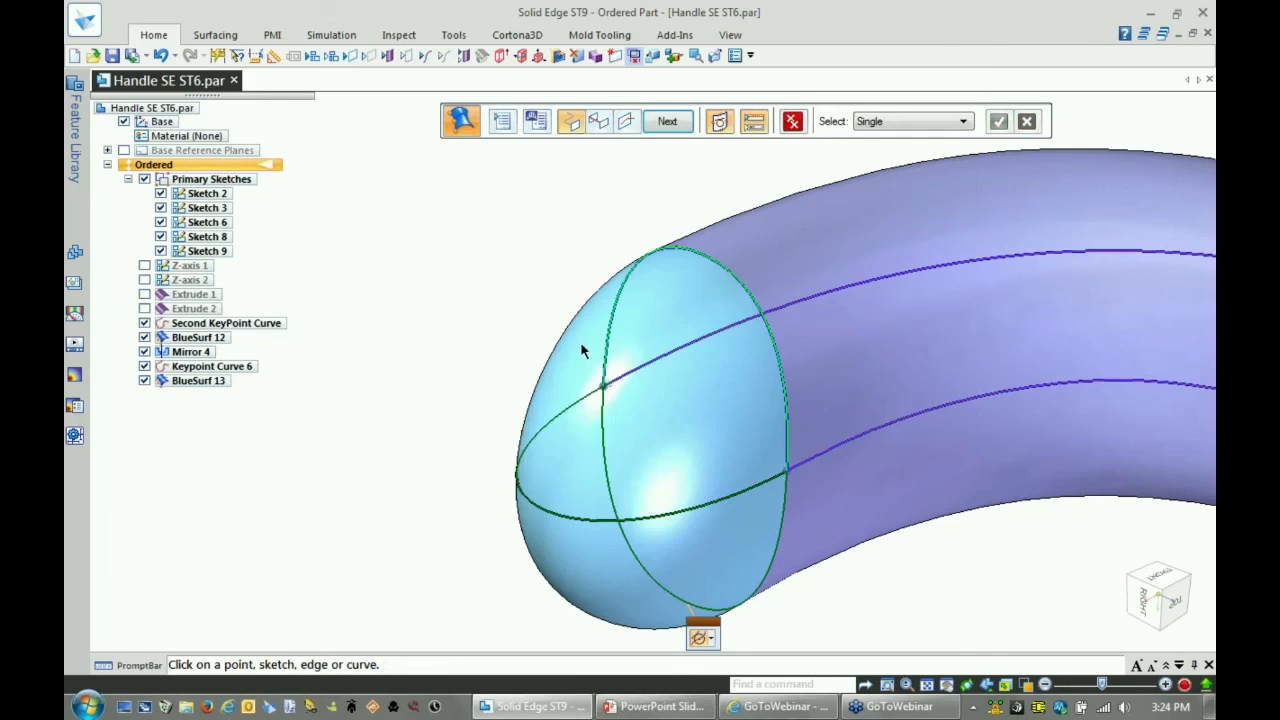
pyautogui.rightClick(449, 257)
pyautogui.rightClick(457, 247)
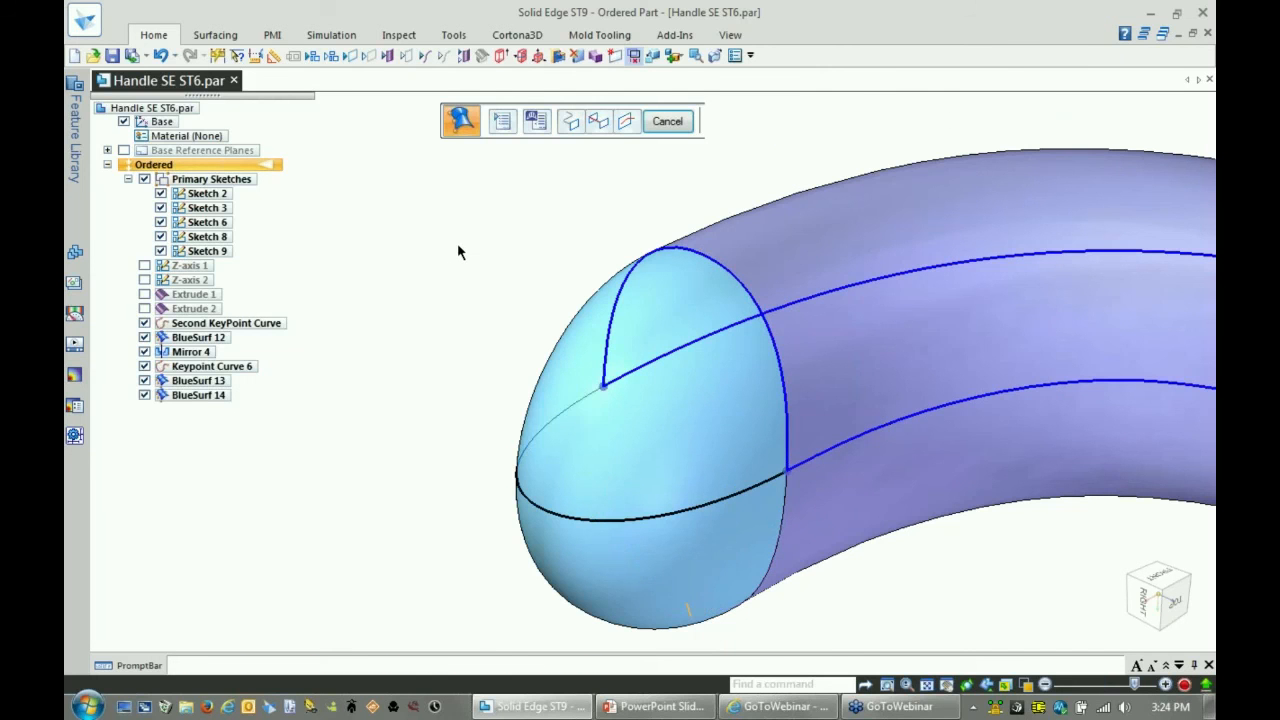
pyautogui.press('Escape')
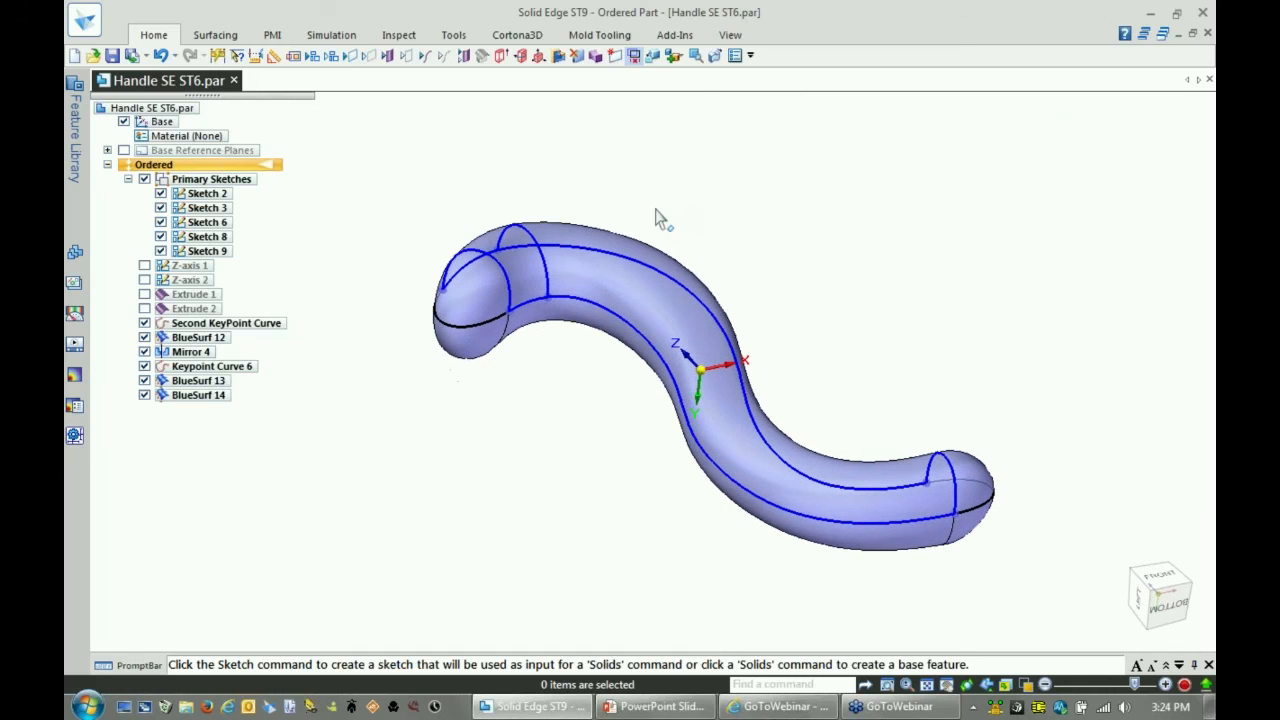
# - Stitch all the handle surfaces into a solid body used as the part's base feature, and save the file
pyautogui.moveTo(659, 177); pyautogui.dragTo(595, 231, button='right')
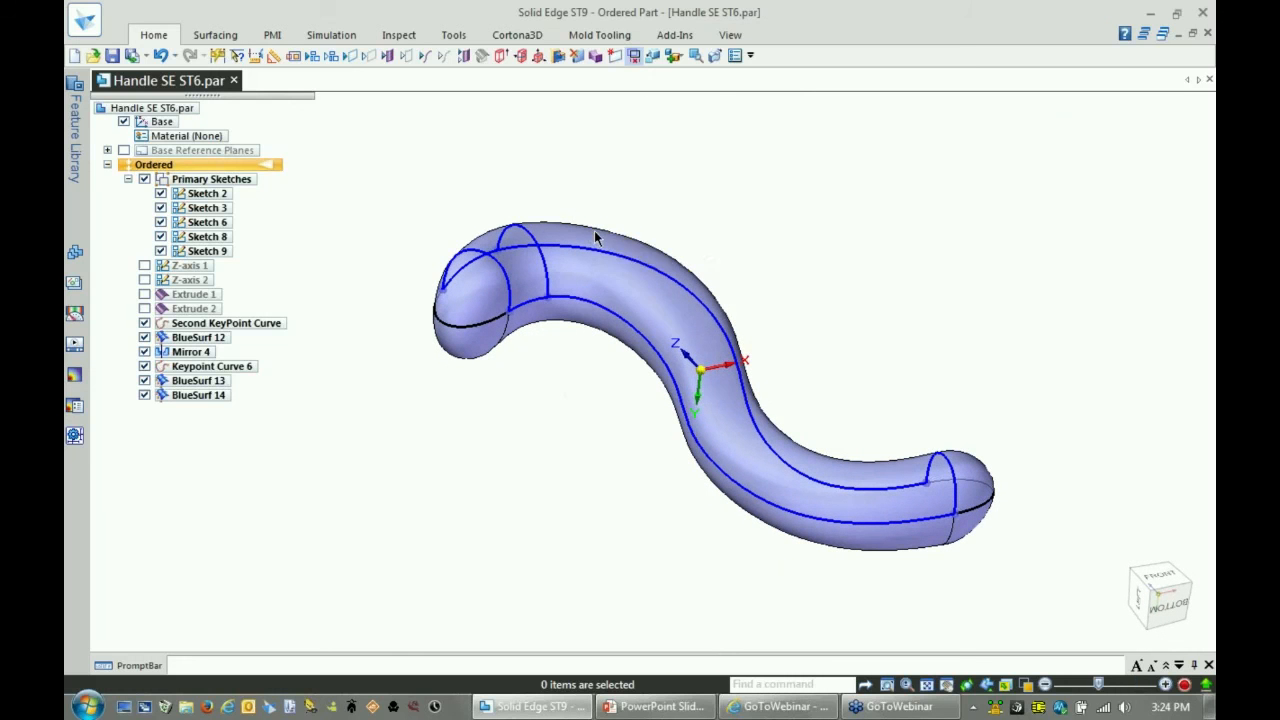
pyautogui.moveTo(416, 198); pyautogui.dragTo(1012, 606)
pyautogui.rightClick(917, 331)
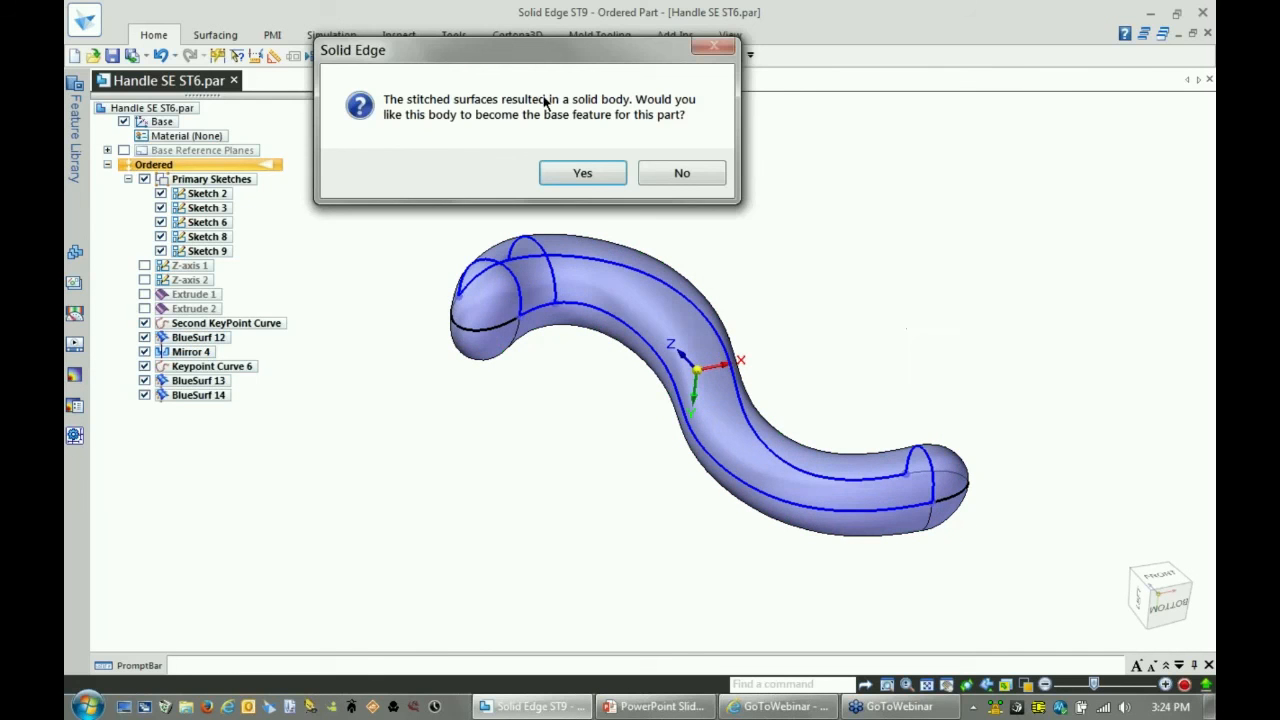
pyautogui.click(582, 173)
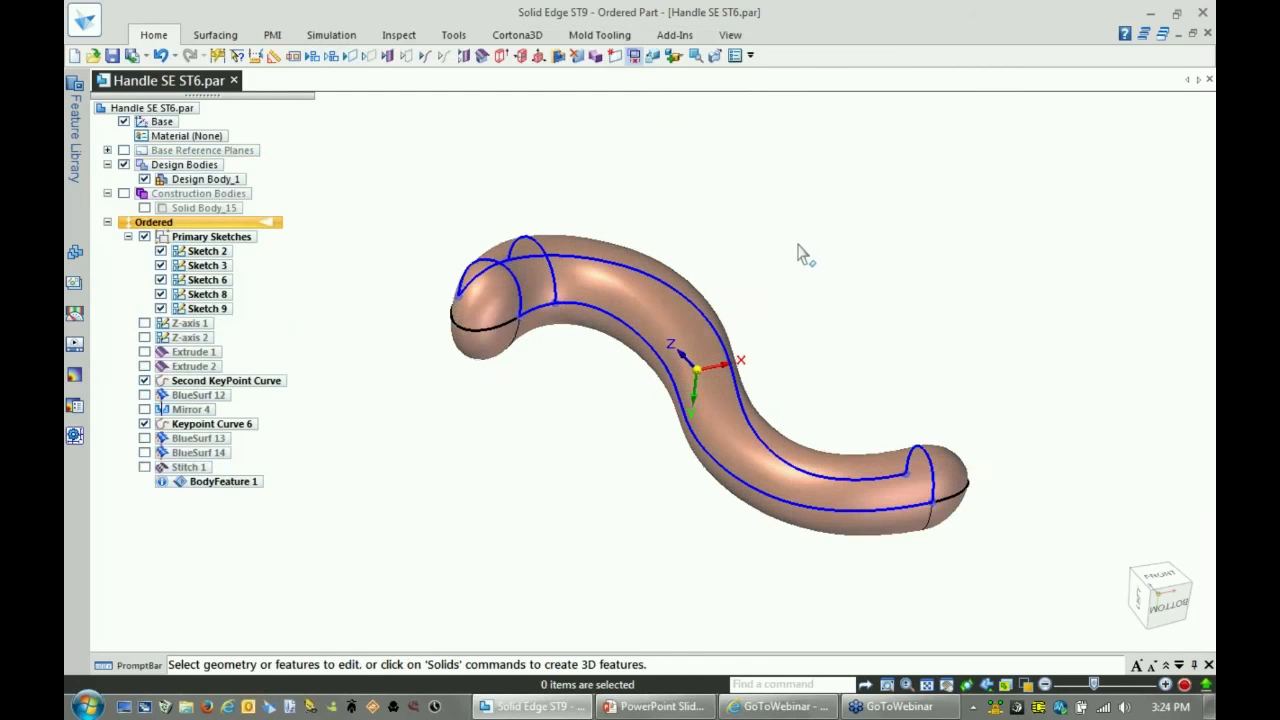
pyautogui.moveTo(816, 244); pyautogui.dragTo(928, 256, button='middle')
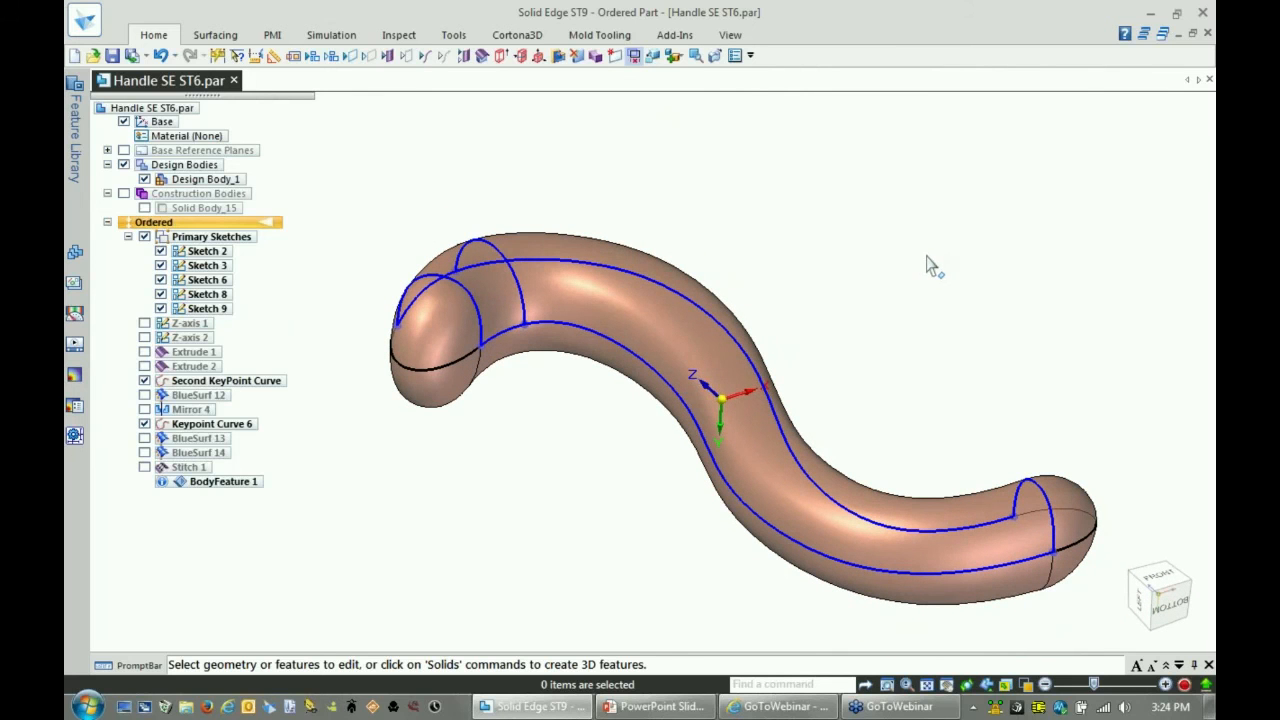
pyautogui.click(112, 55)
# - Edit BlueSurf 12 to insert a sketch cross section on a plane normal to the upper path curve near the handle's first bend
pyautogui.click(184, 400)
pyautogui.rightClick(184, 400)
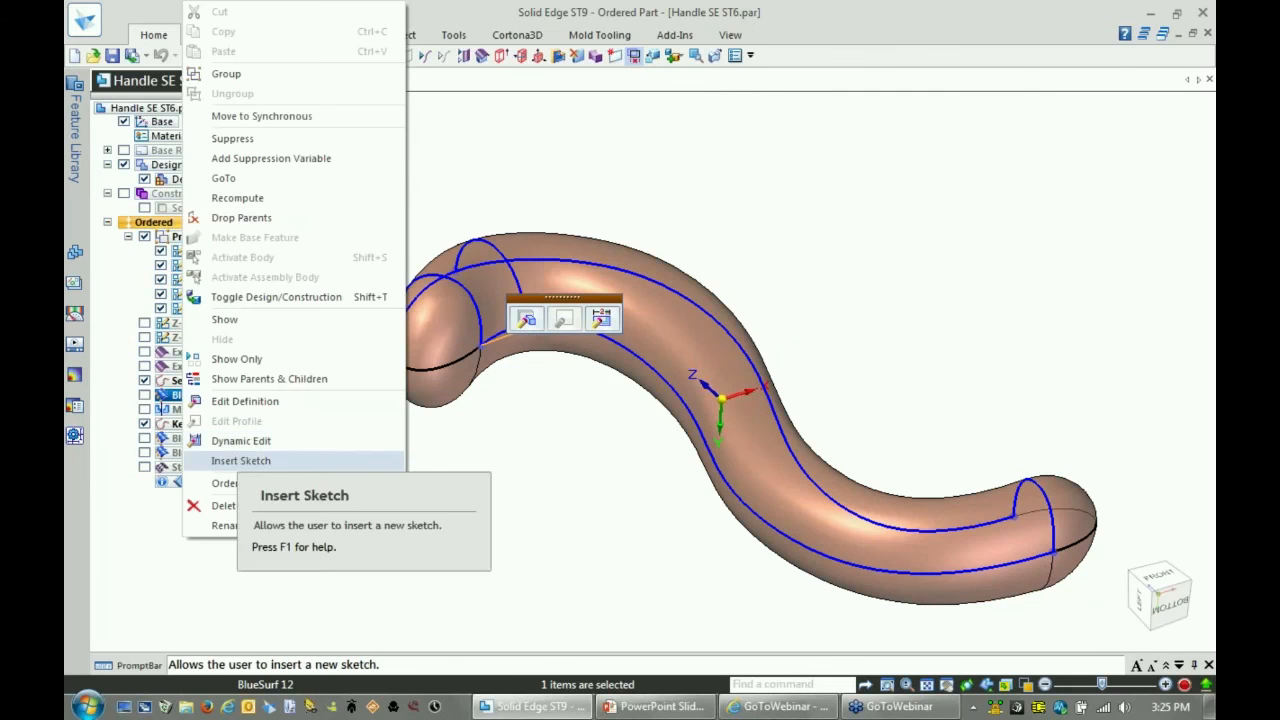
pyautogui.moveTo(628, 420); pyautogui.dragTo(779, 333, button='middle')
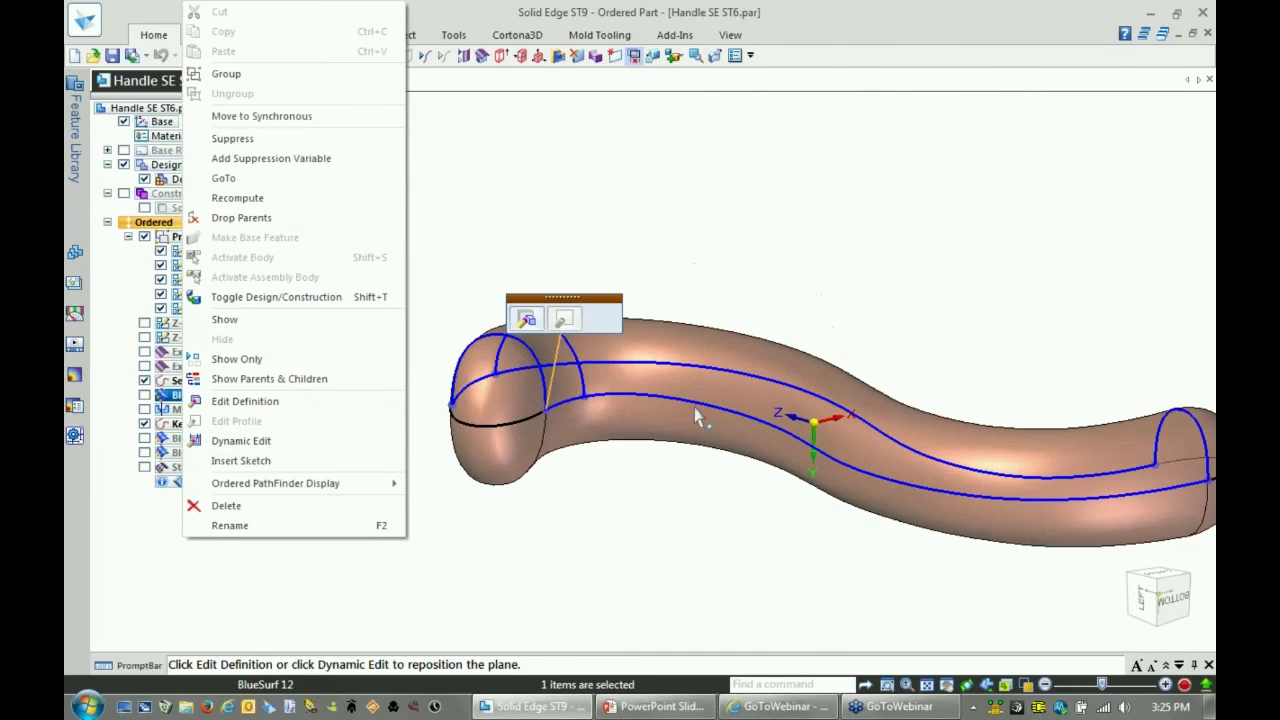
pyautogui.moveTo(755, 393); pyautogui.dragTo(690, 480, button='middle')
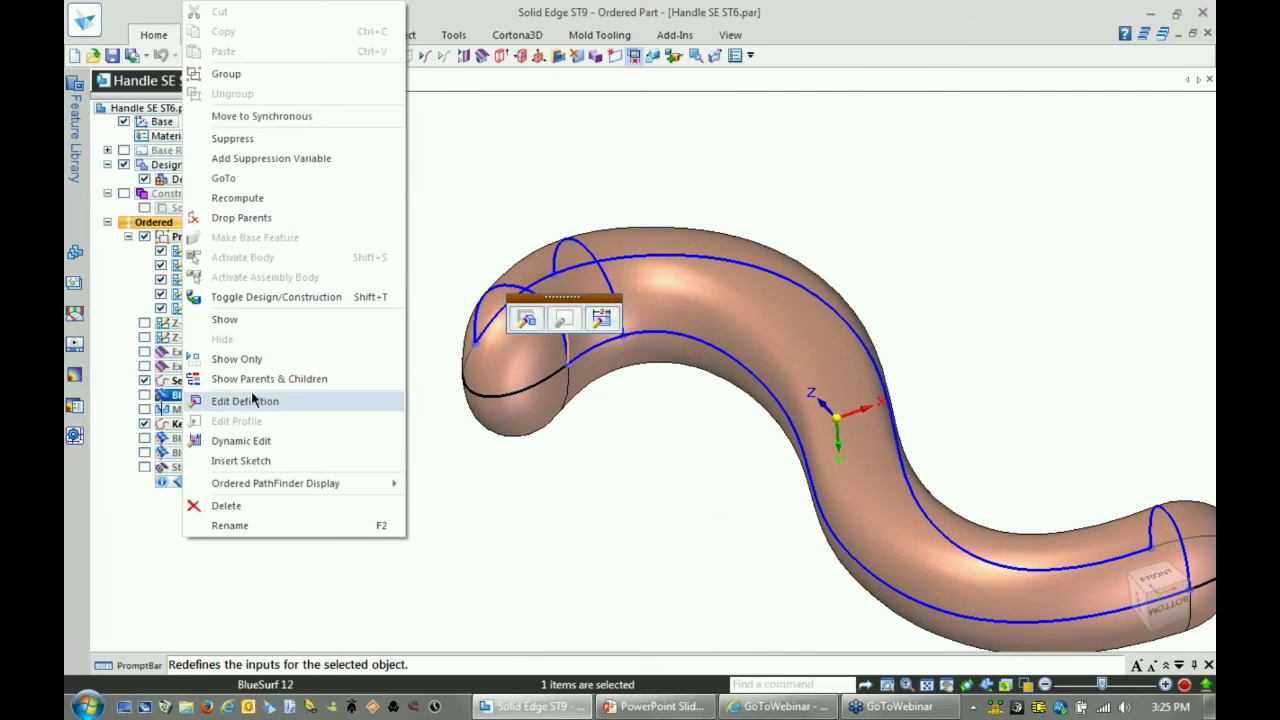
pyautogui.click(248, 444)
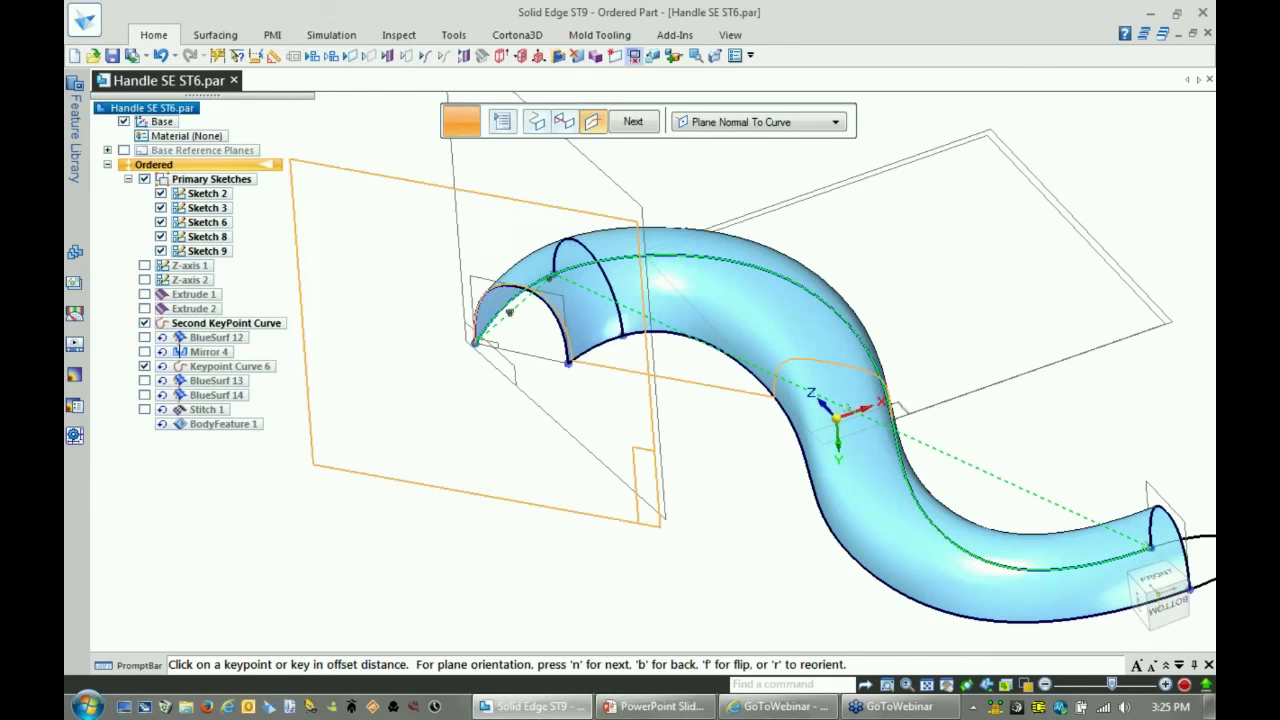
pyautogui.click(870, 311)
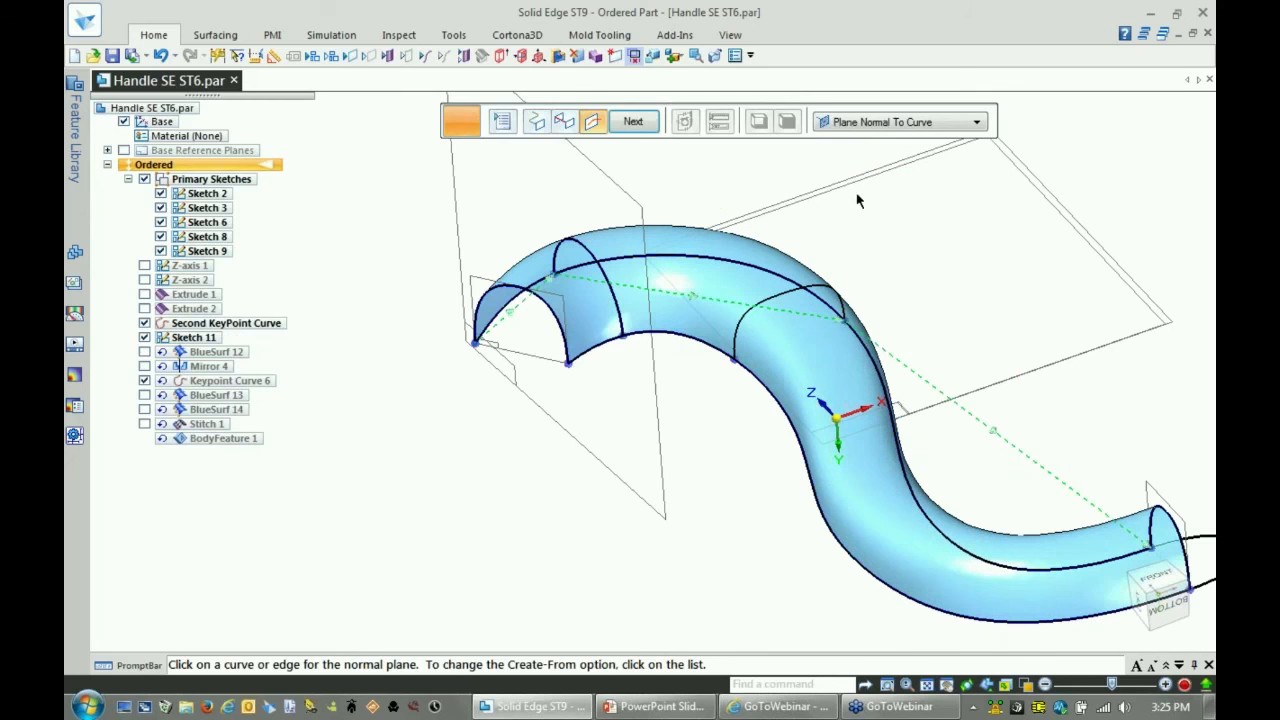
pyautogui.click(637, 124)
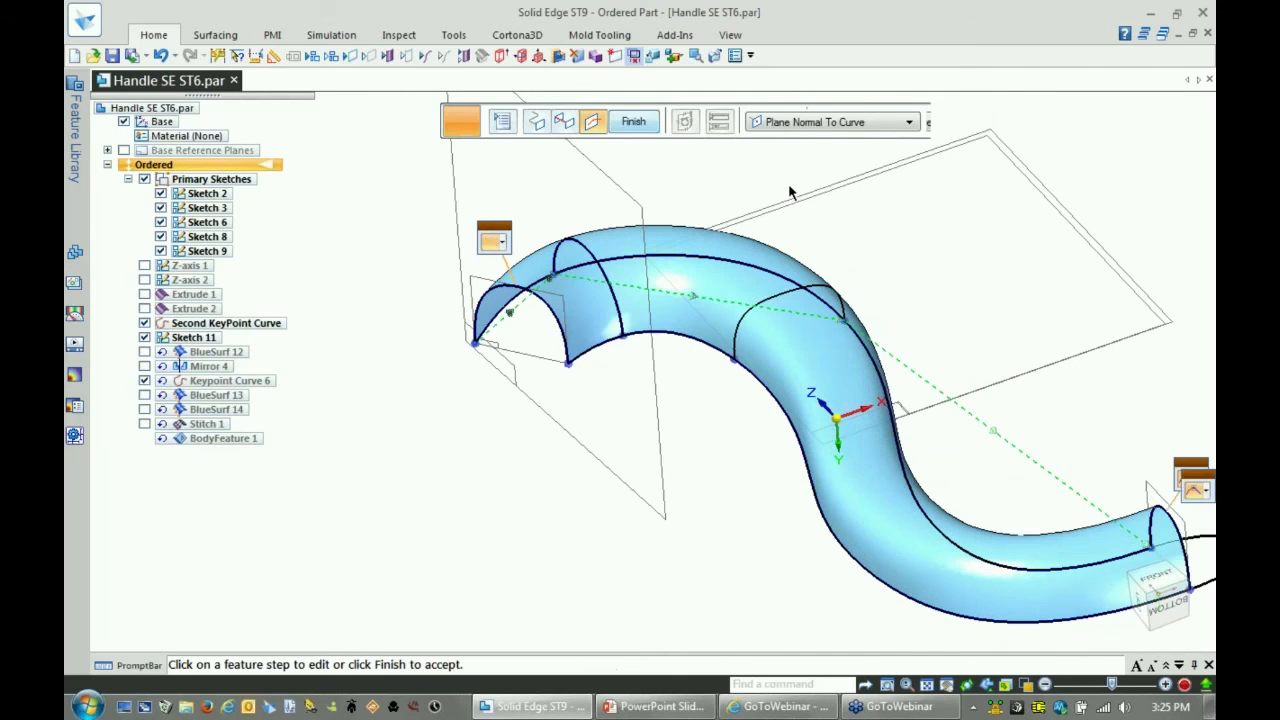
pyautogui.click(633, 121)
pyautogui.scroll(2, 948, 372)
pyautogui.scroll(1, 948, 372)
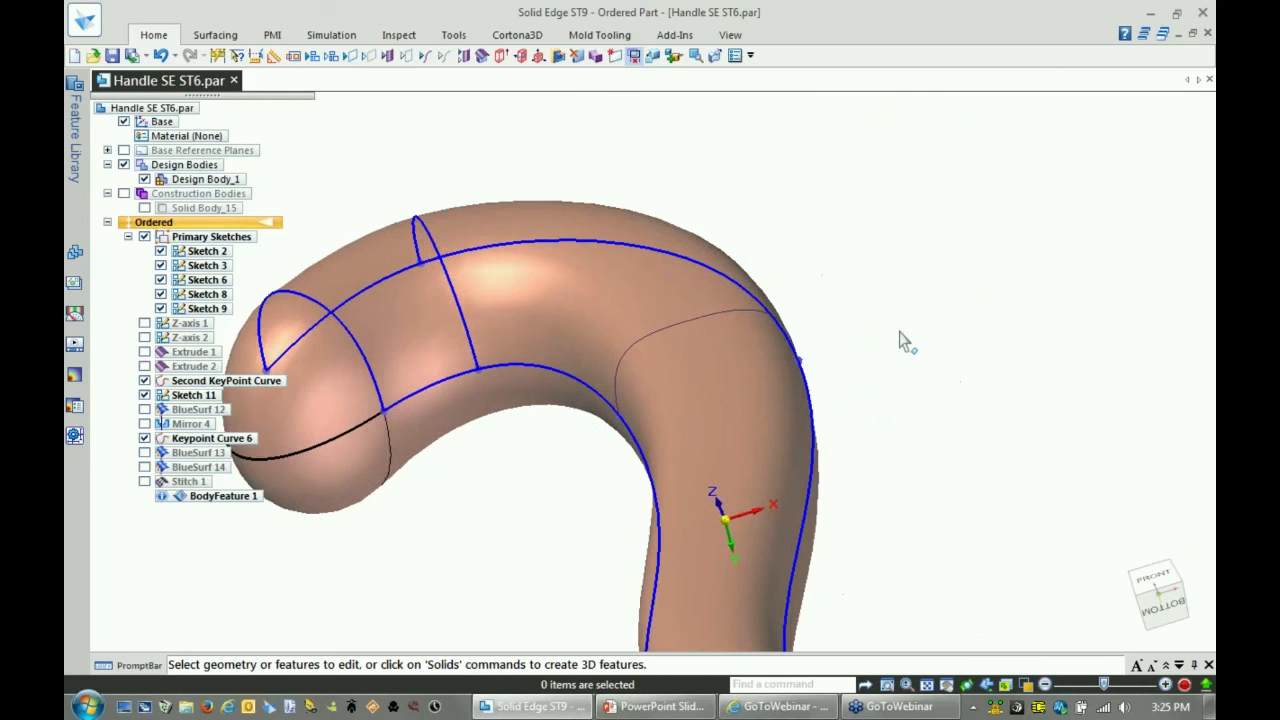
pyautogui.rightClick(774, 316)
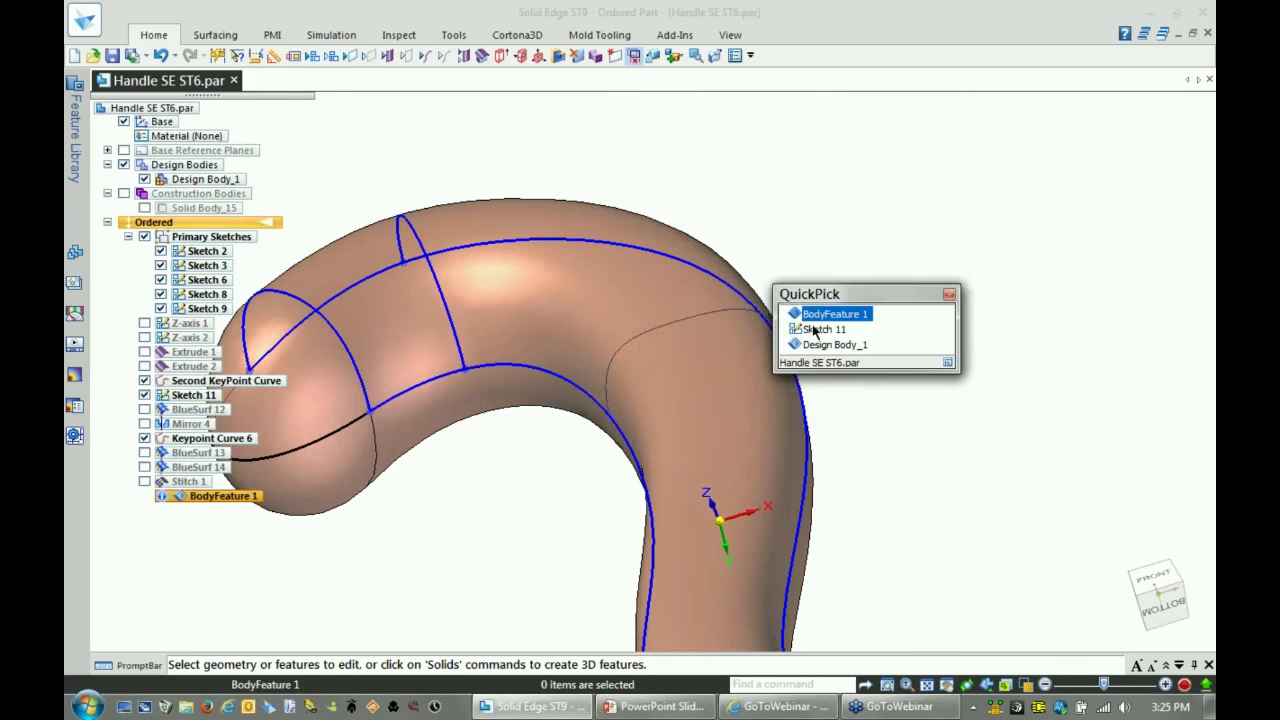
pyautogui.click(818, 329)
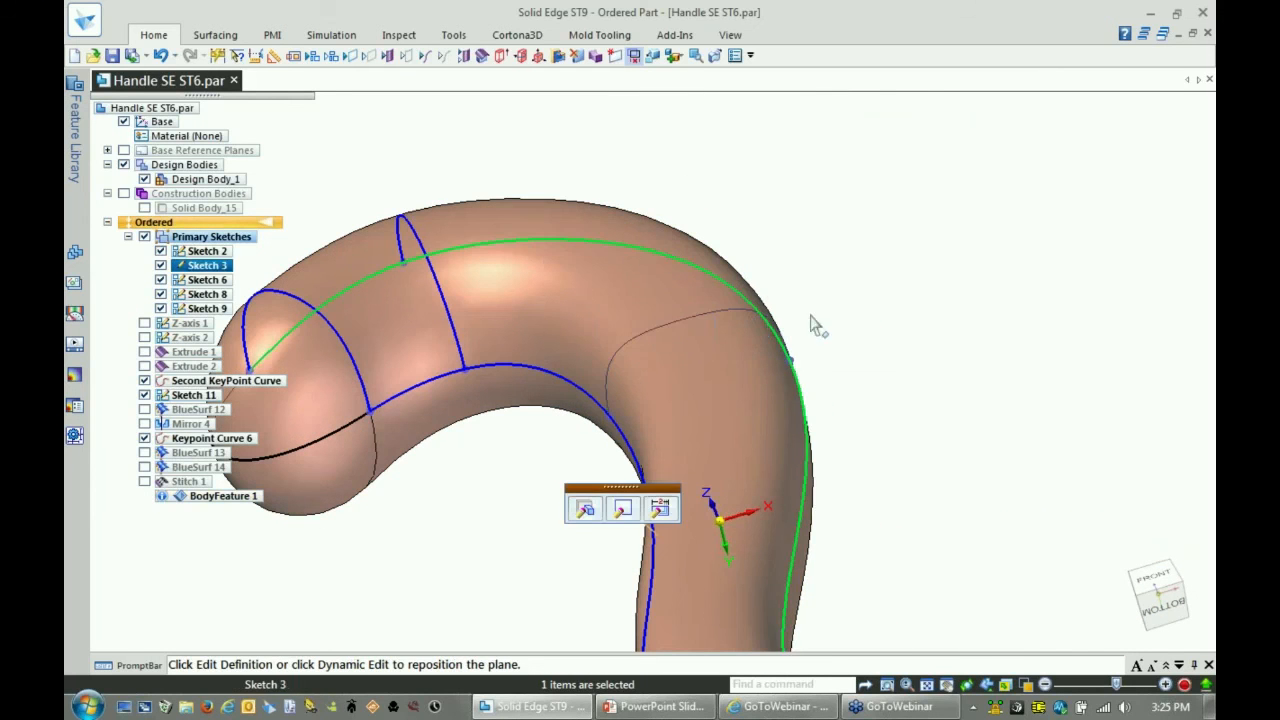
pyautogui.click(741, 321)
pyautogui.press('Escape')
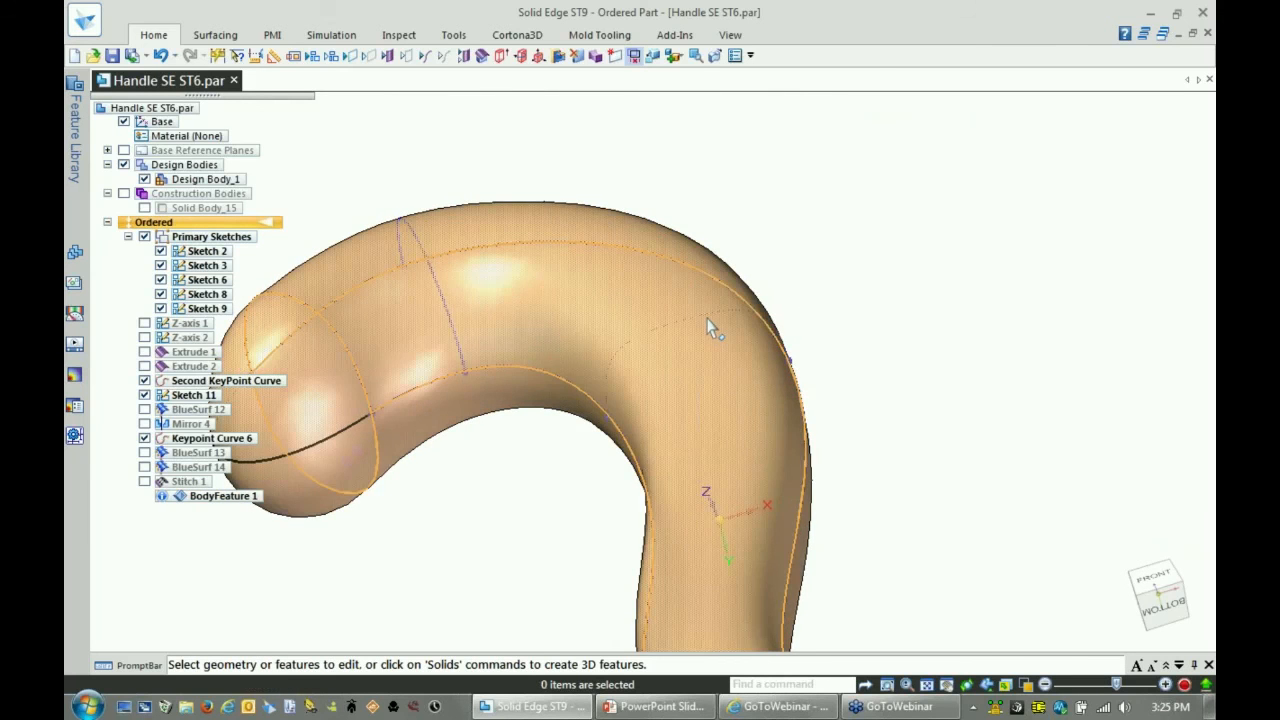
# - Open Sketch 11 for dynamic editing to examine the edit points on the inserted cross-section curve, and leave the edit
pyautogui.moveTo(748, 329); pyautogui.dragTo(690, 340, button='middle')
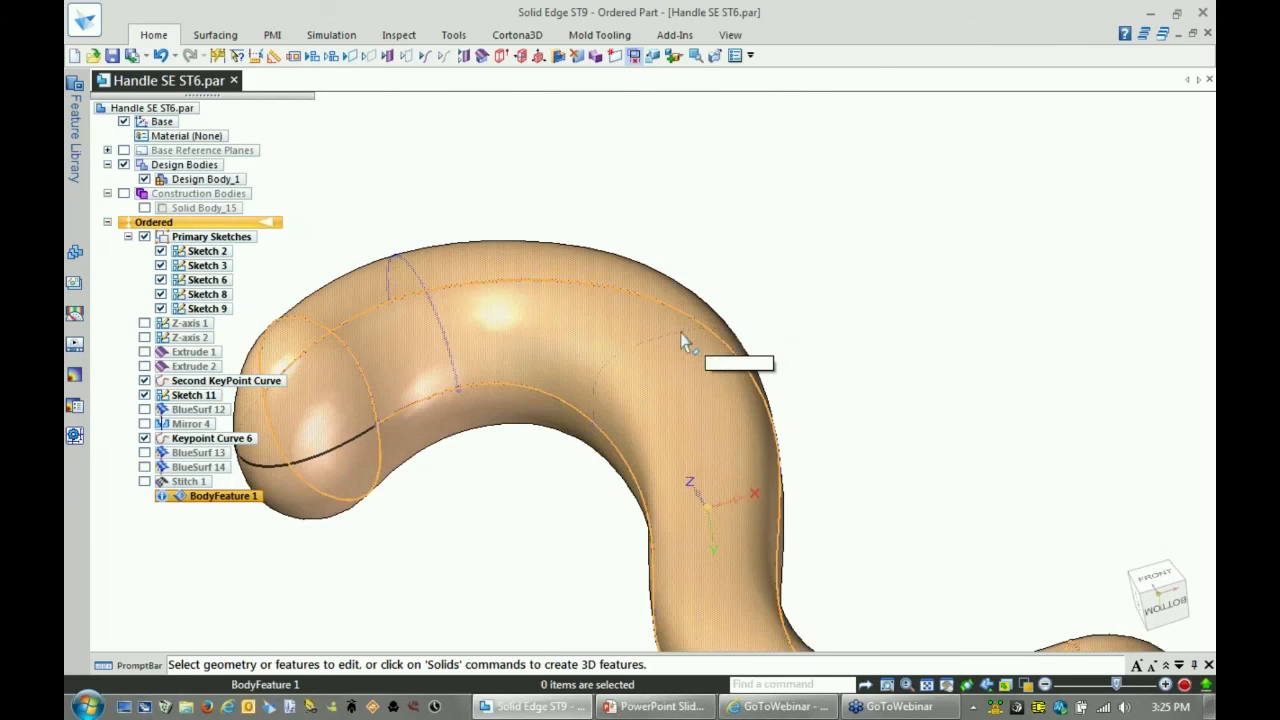
pyautogui.rightClick(692, 344)
pyautogui.click(786, 360)
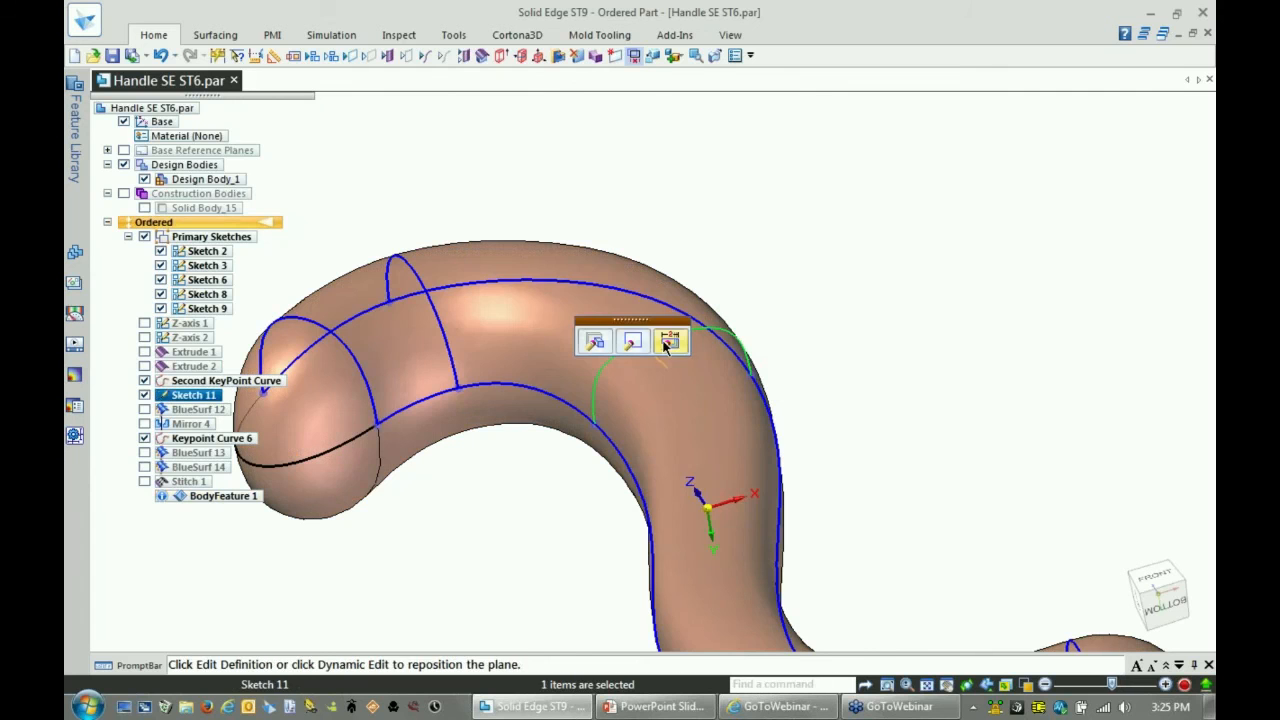
pyautogui.click(671, 341)
pyautogui.click(679, 345)
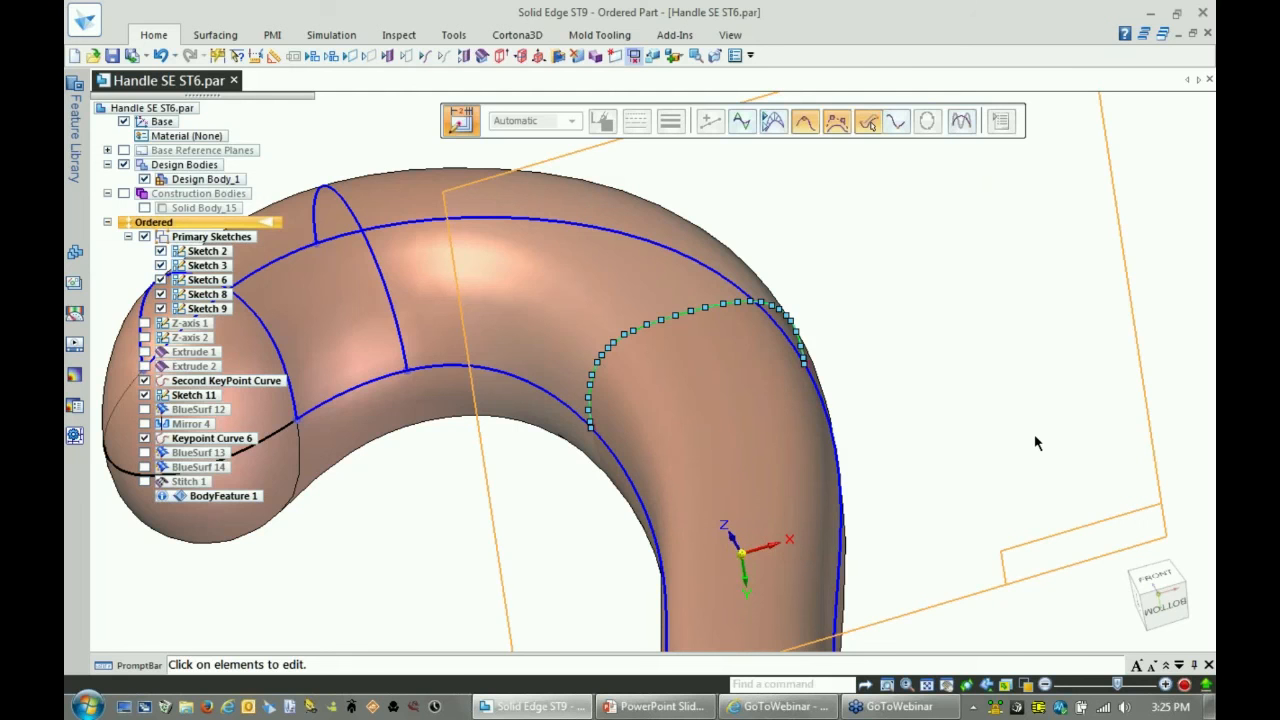
pyautogui.scroll(-5, 929, 351)
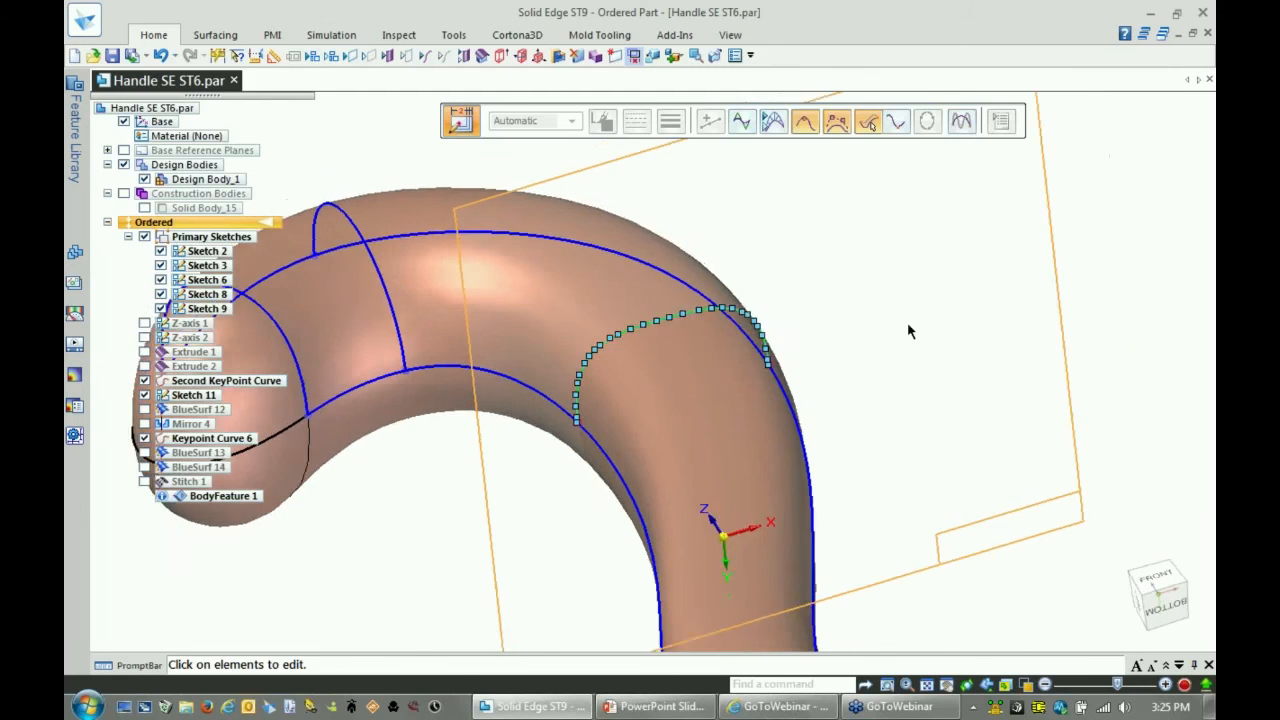
pyautogui.press('Escape')
# - Open the profile of Sketch 11 and simplify its curve with a tolerance of 0.020 in
pyautogui.click(640, 343)
pyautogui.click(606, 338)
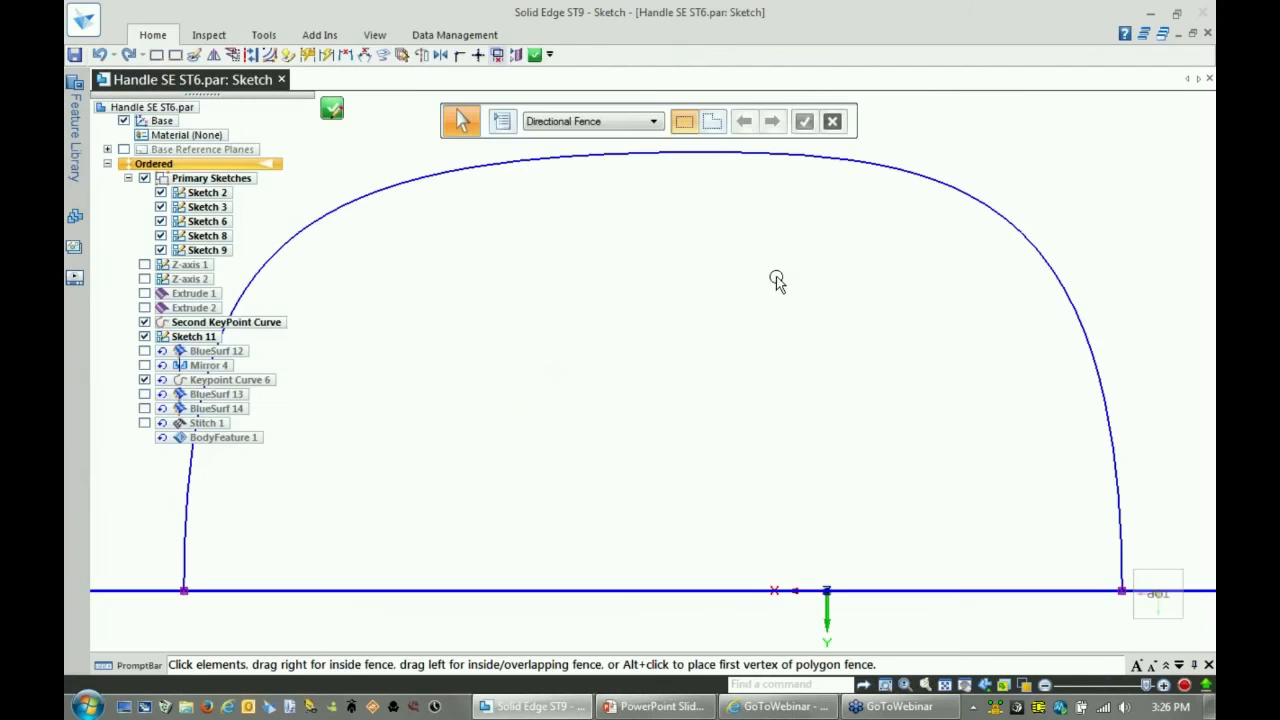
pyautogui.click(806, 274)
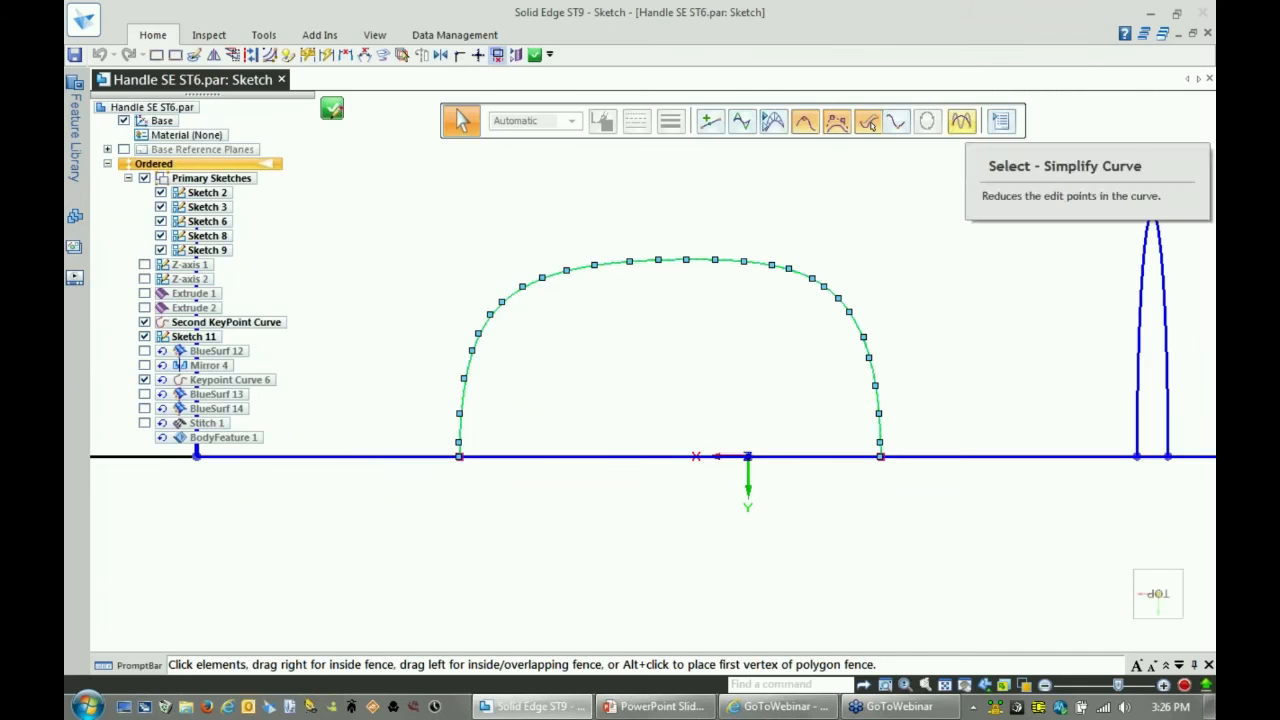
pyautogui.click(962, 123)
pyautogui.click(259, 141)
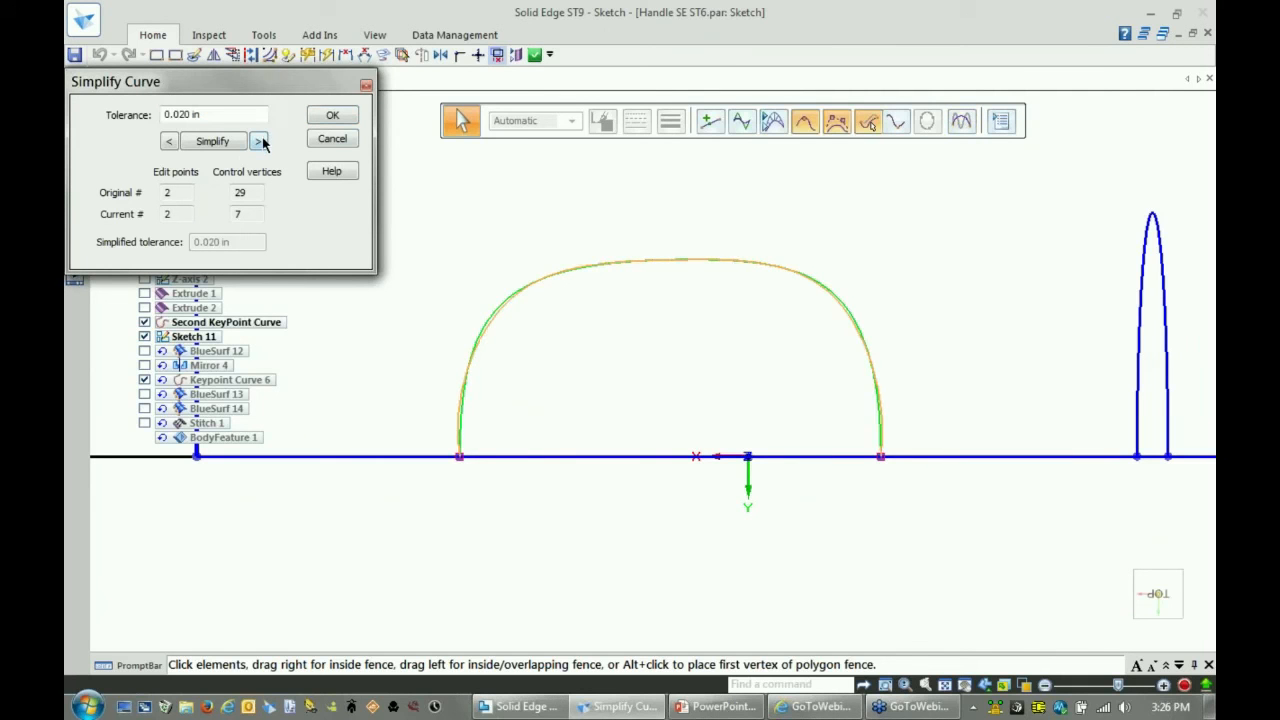
pyautogui.click(333, 116)
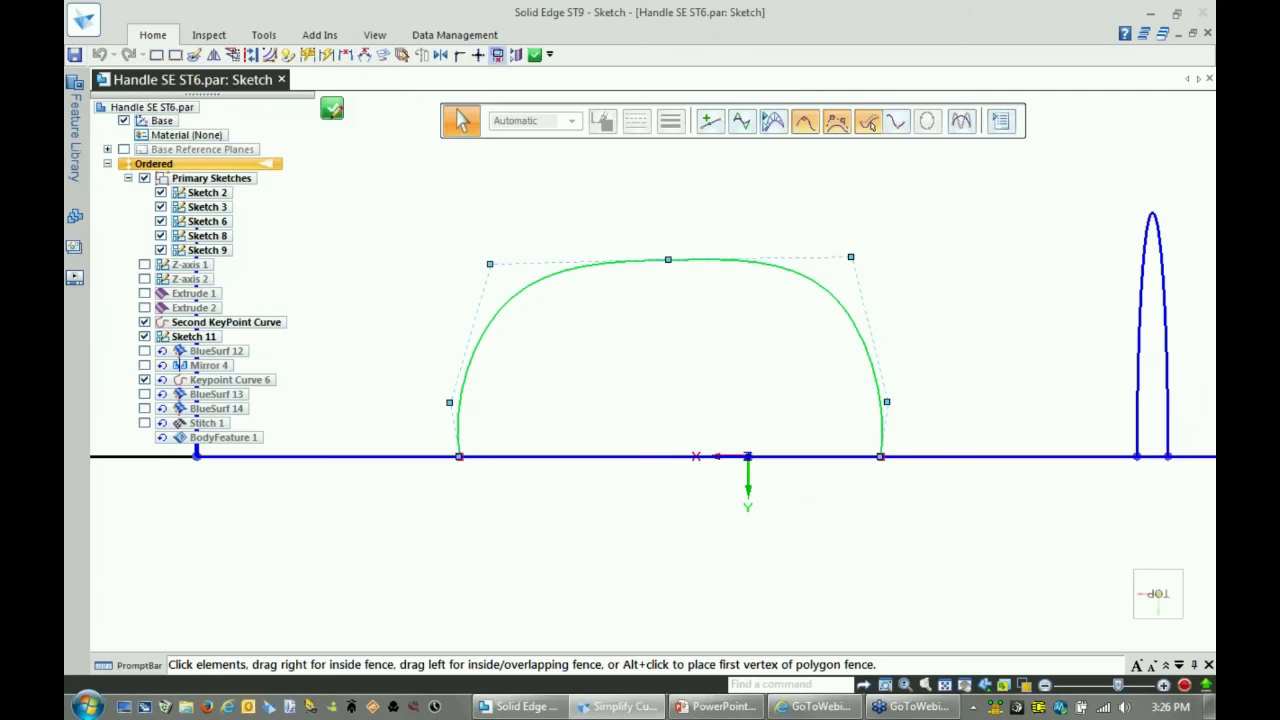
pyautogui.click(830, 298)
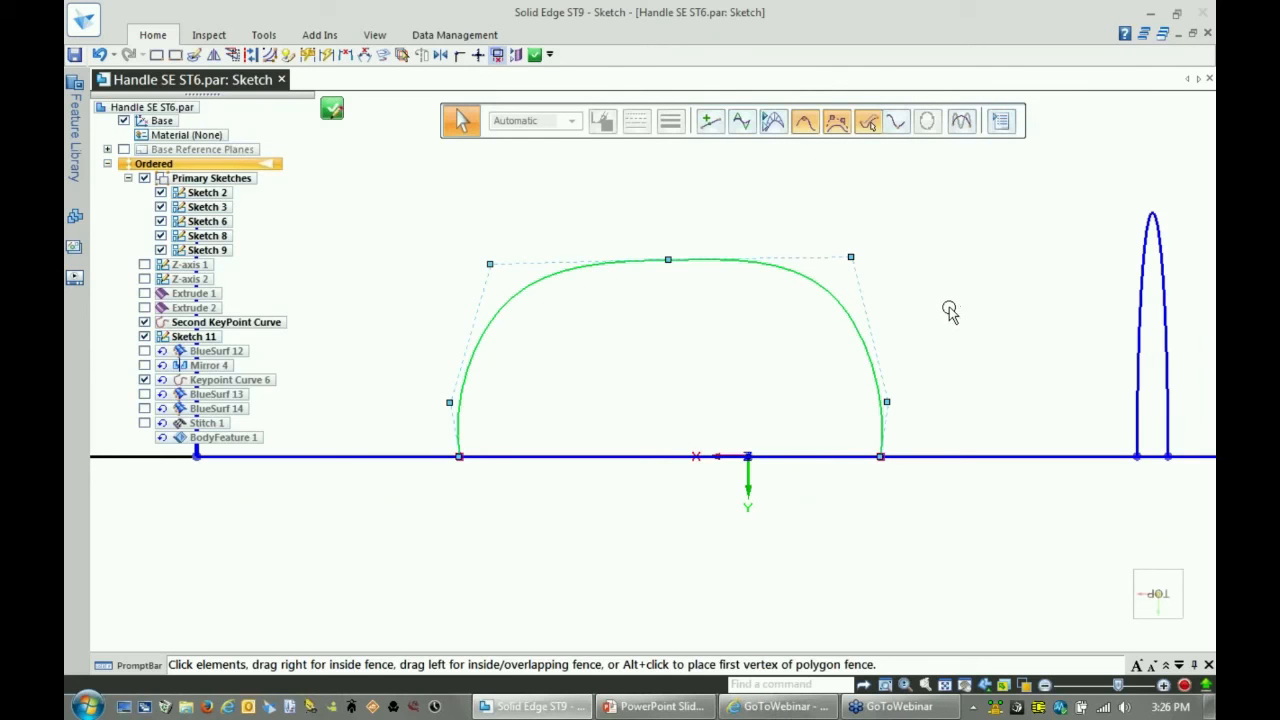
# - Align the control vertex near each end of the curve vertically with that end's endpoint using Horizontal/Vertical relationships
pyautogui.click(897, 228)
pyautogui.moveTo(898, 230); pyautogui.dragTo(898, 310, button='right')
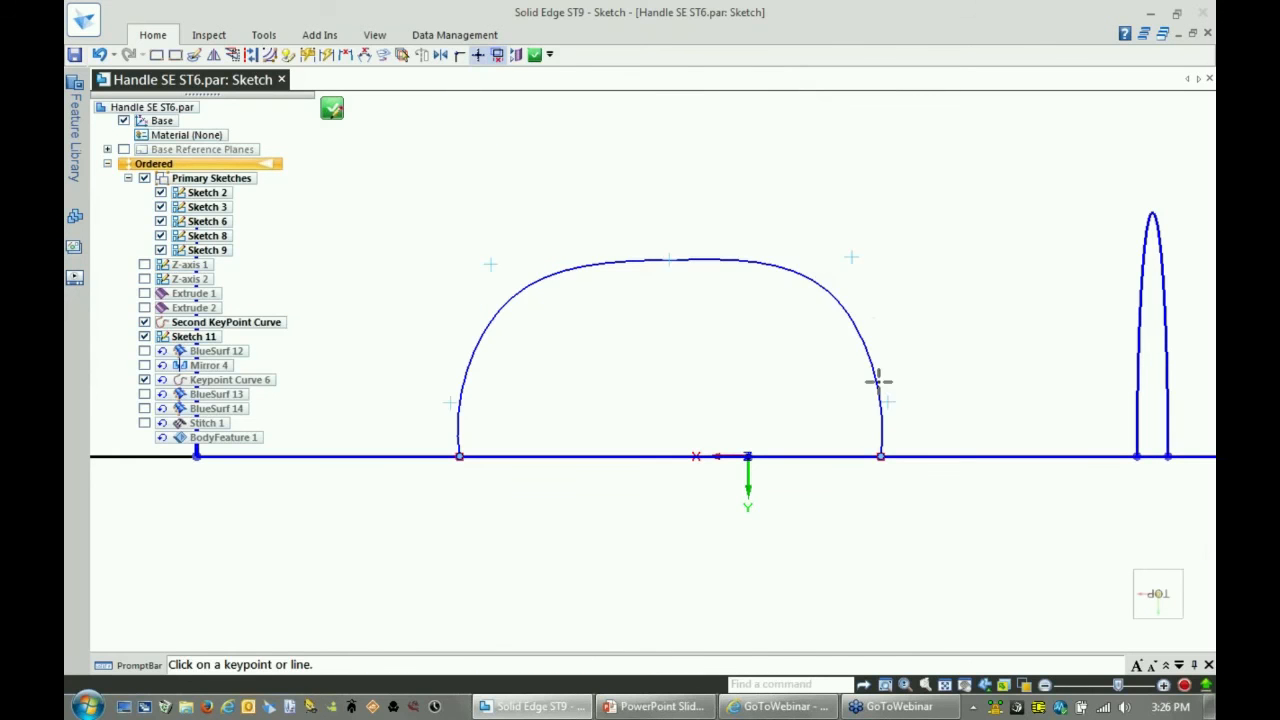
pyautogui.click(887, 407)
pyautogui.click(880, 452)
pyautogui.click(455, 401)
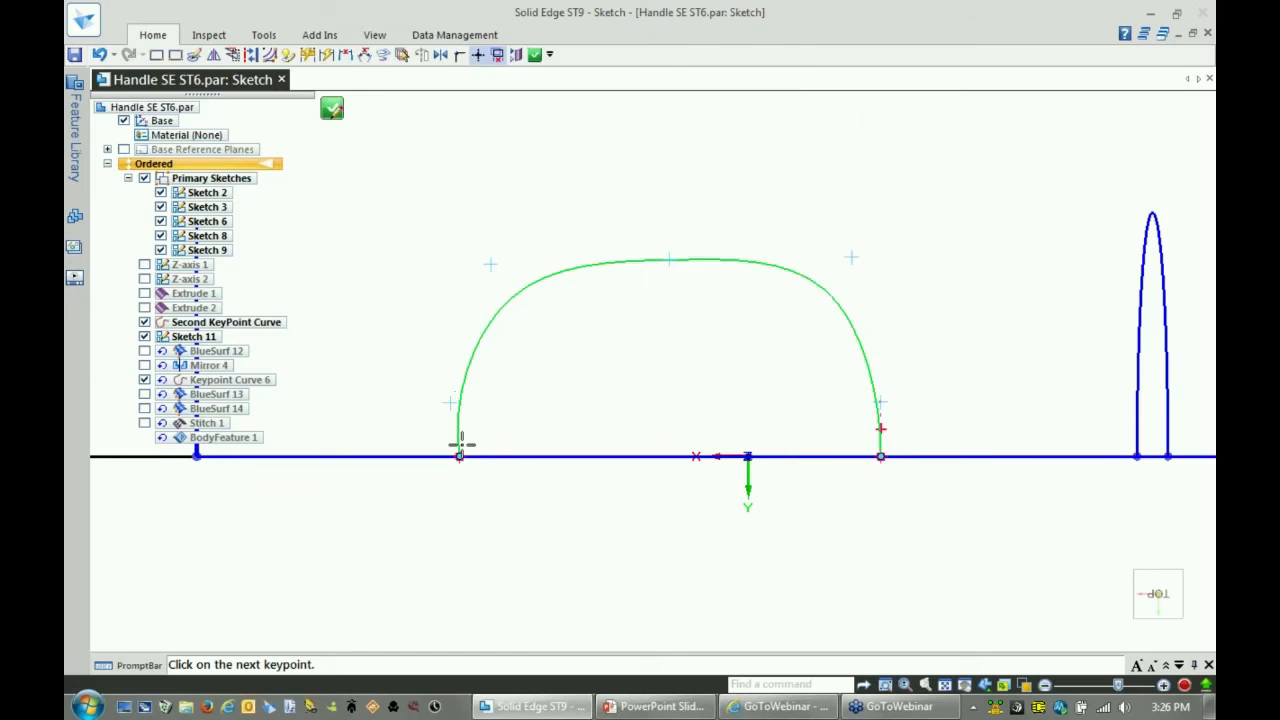
pyautogui.click(459, 456)
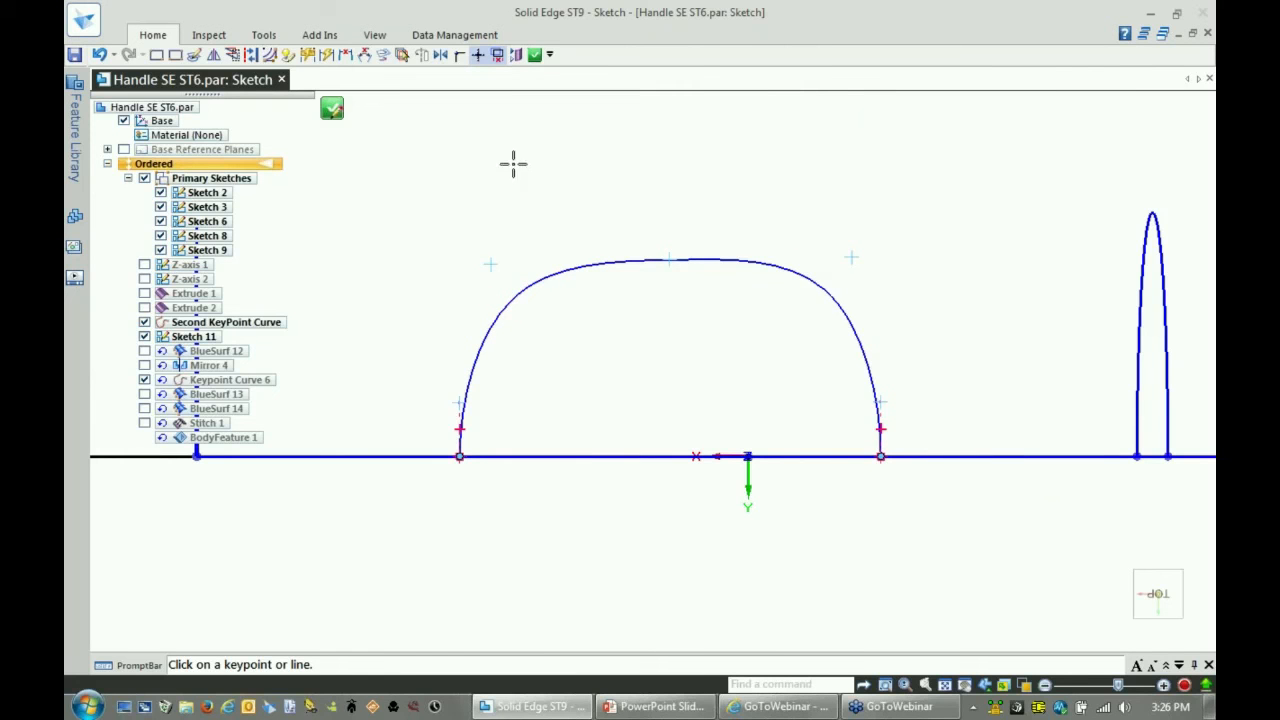
# - Draw a horizontal line about 1.503 in long joining the curve's two endpoints
pyautogui.rightClick(576, 186)
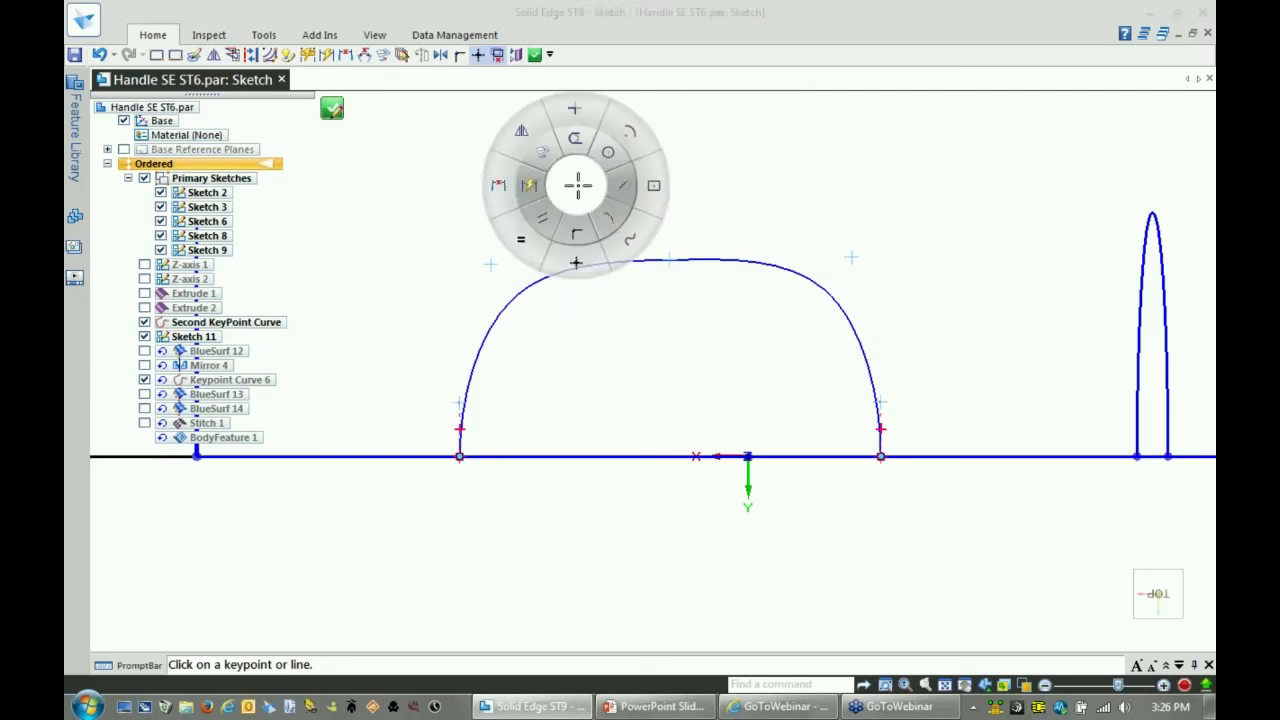
pyautogui.click(614, 198)
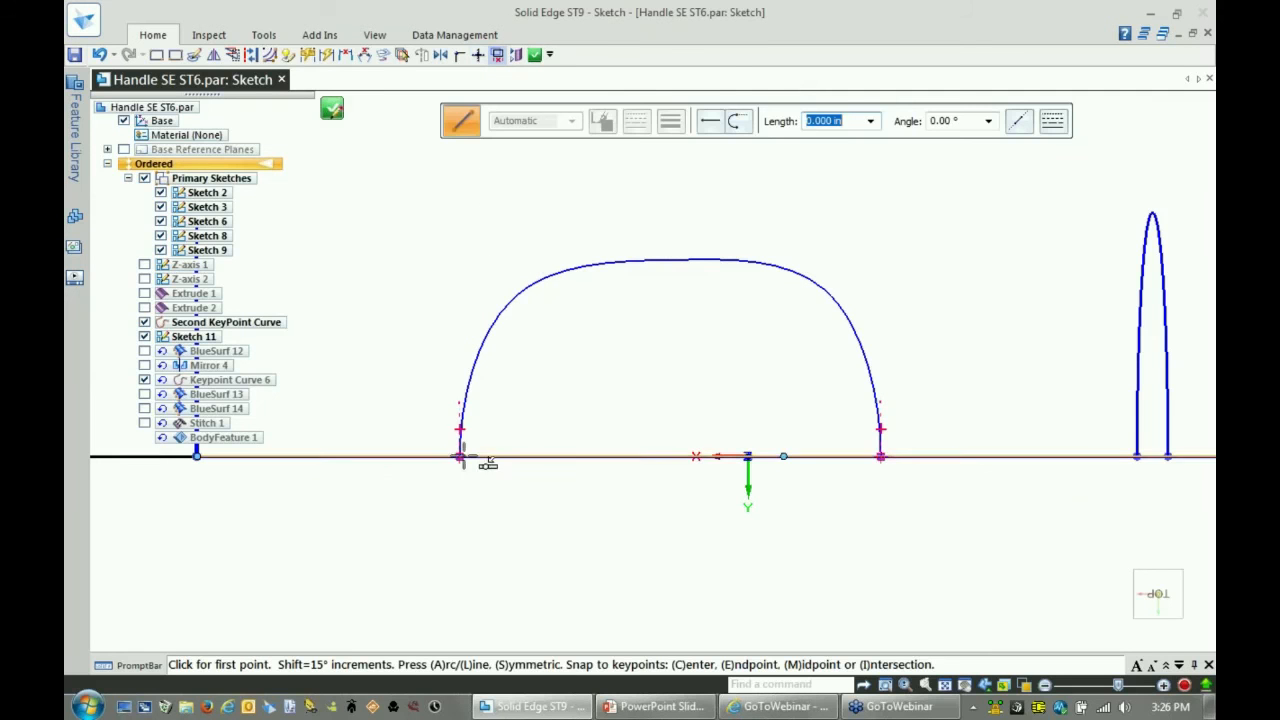
pyautogui.click(460, 456)
pyautogui.press('Escape')
pyautogui.rightClick(430, 310)
pyautogui.click(469, 308)
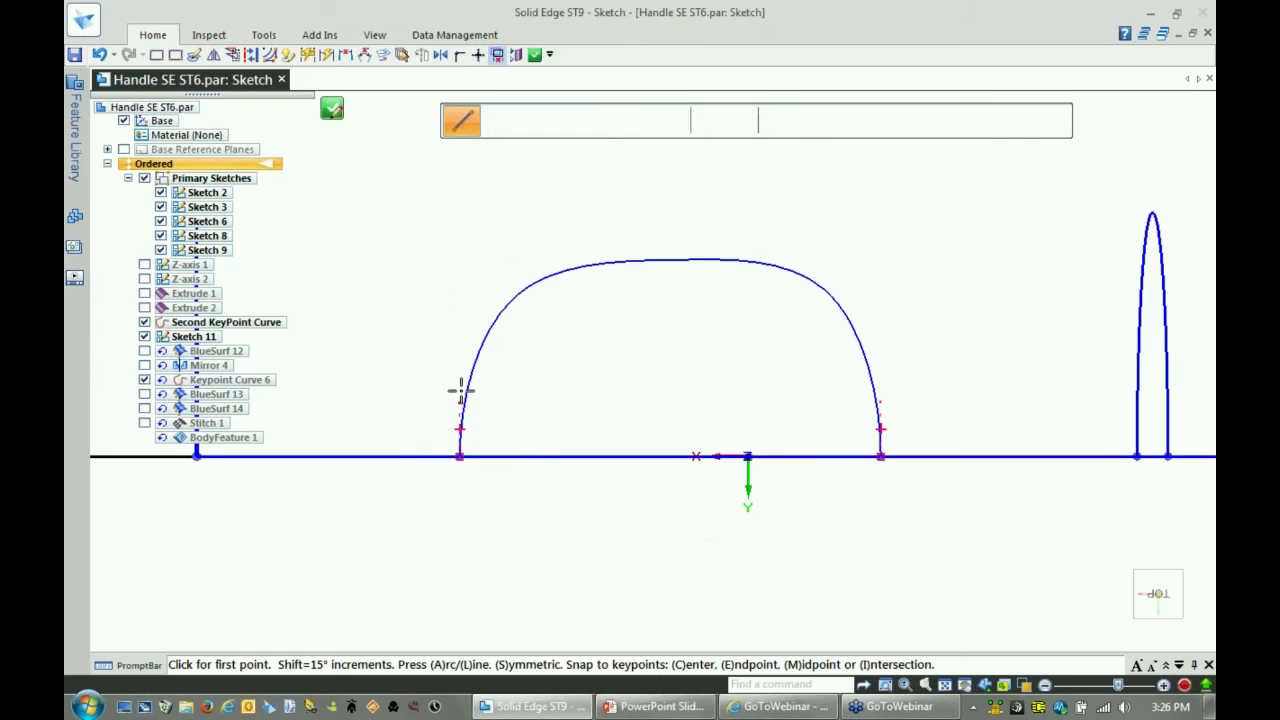
pyautogui.click(460, 456)
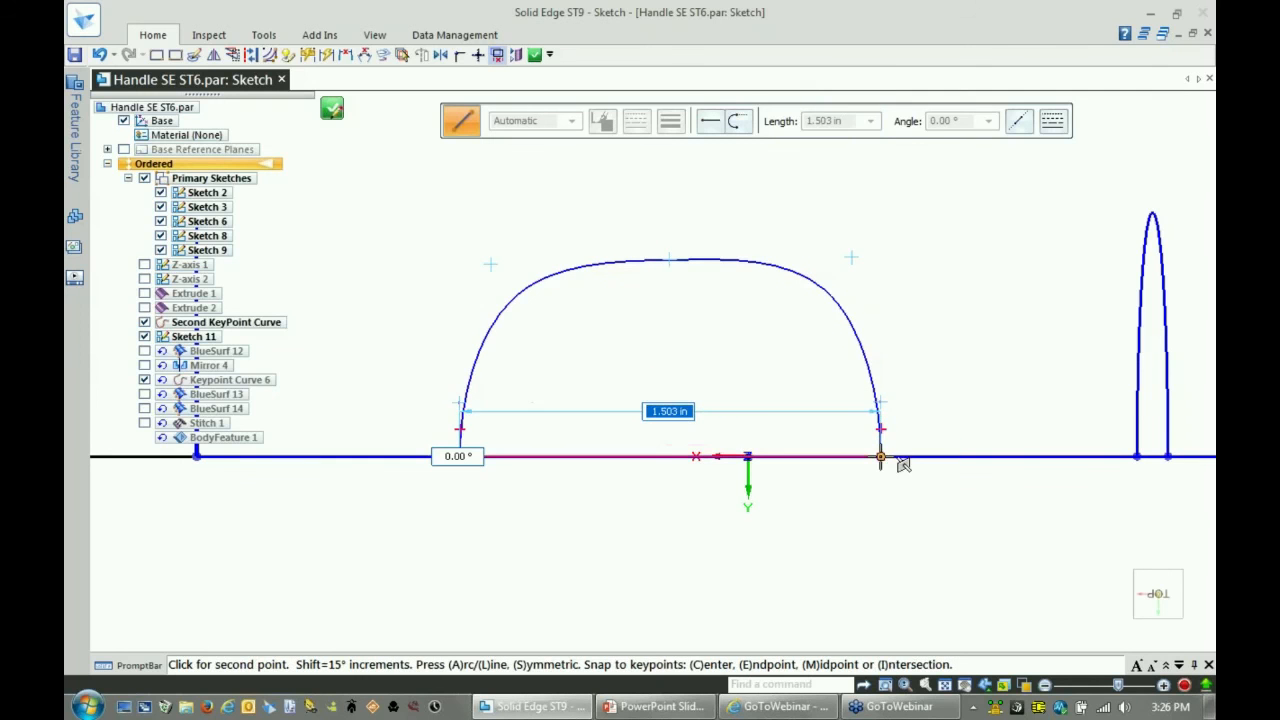
pyautogui.rightClick(891, 437)
pyautogui.click(976, 455)
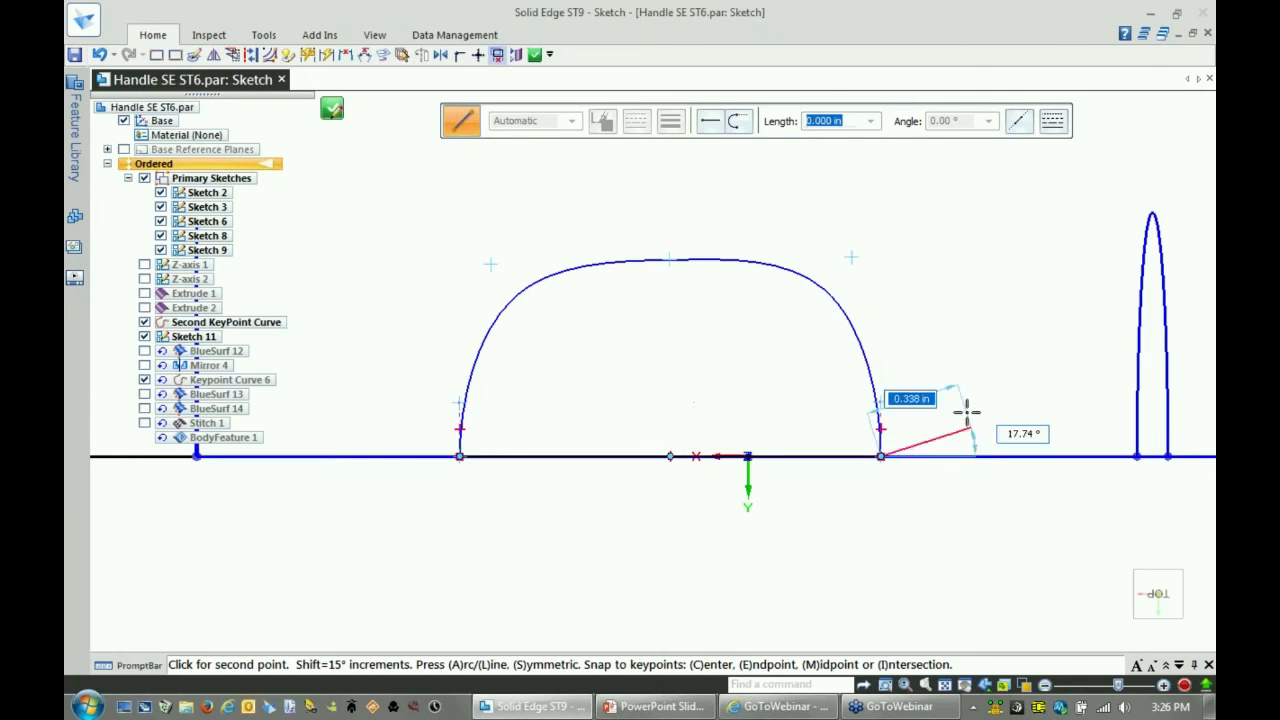
pyautogui.rightClick(970, 320)
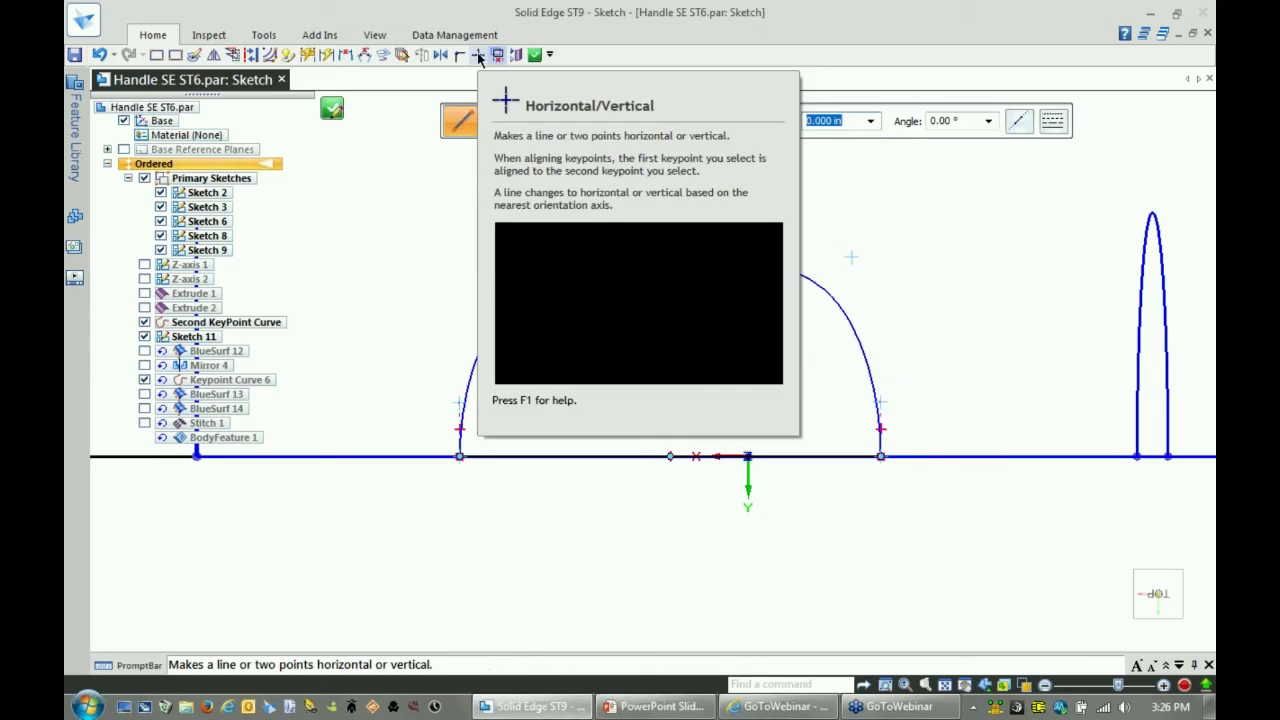
# - Align the curve's upper middle control vertex vertically with the midpoint of the base line
pyautogui.click(479, 55)
pyautogui.click(670, 455)
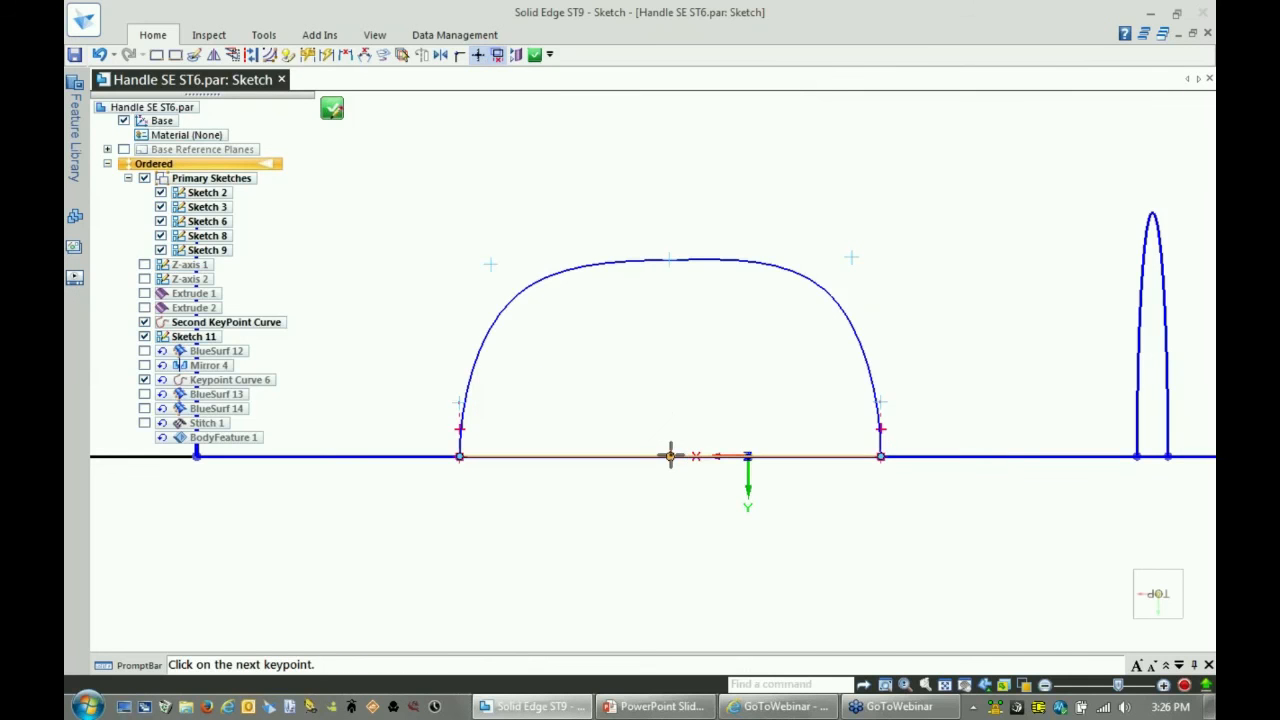
pyautogui.click(669, 259)
pyautogui.press('Escape')
# - Pull the curve's upper middle control vertex straight up to make the cross section taller and more rounded
pyautogui.click(697, 263)
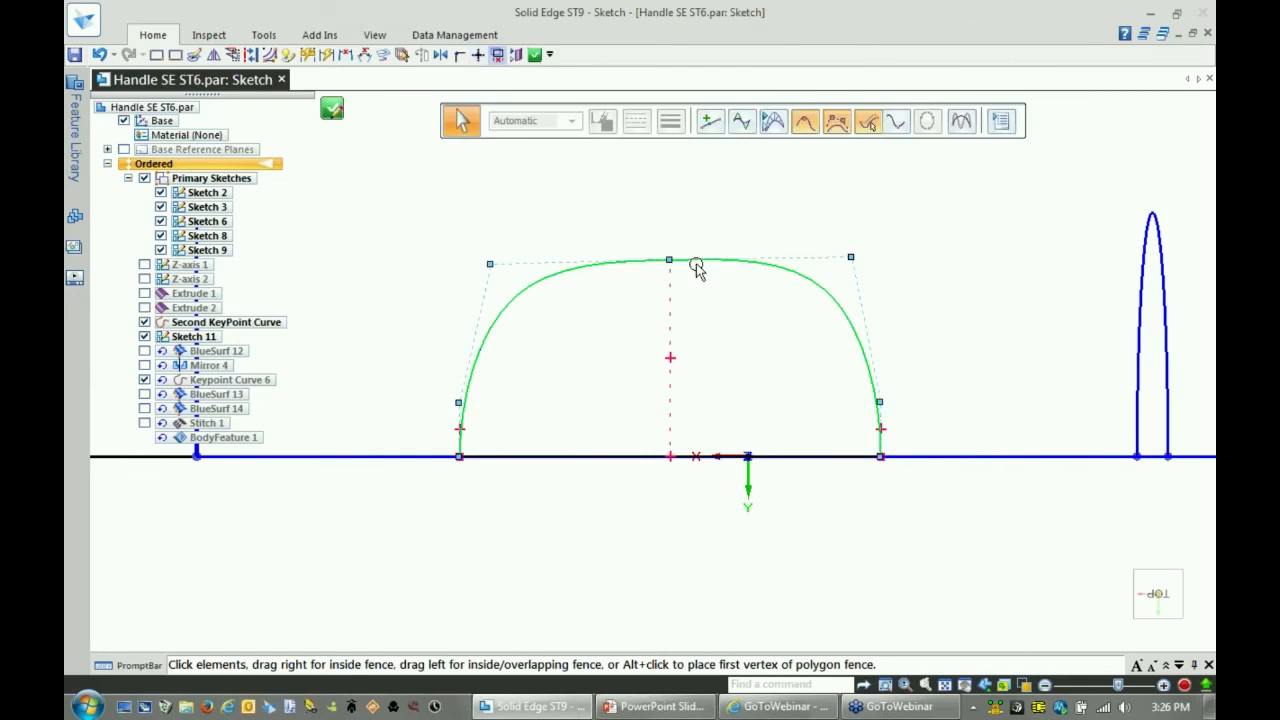
pyautogui.moveTo(670, 259); pyautogui.dragTo(670, 186)
pyautogui.click(938, 302)
# - Draw a line connecting the curve's two outer upper control vertices
pyautogui.rightClick(945, 268)
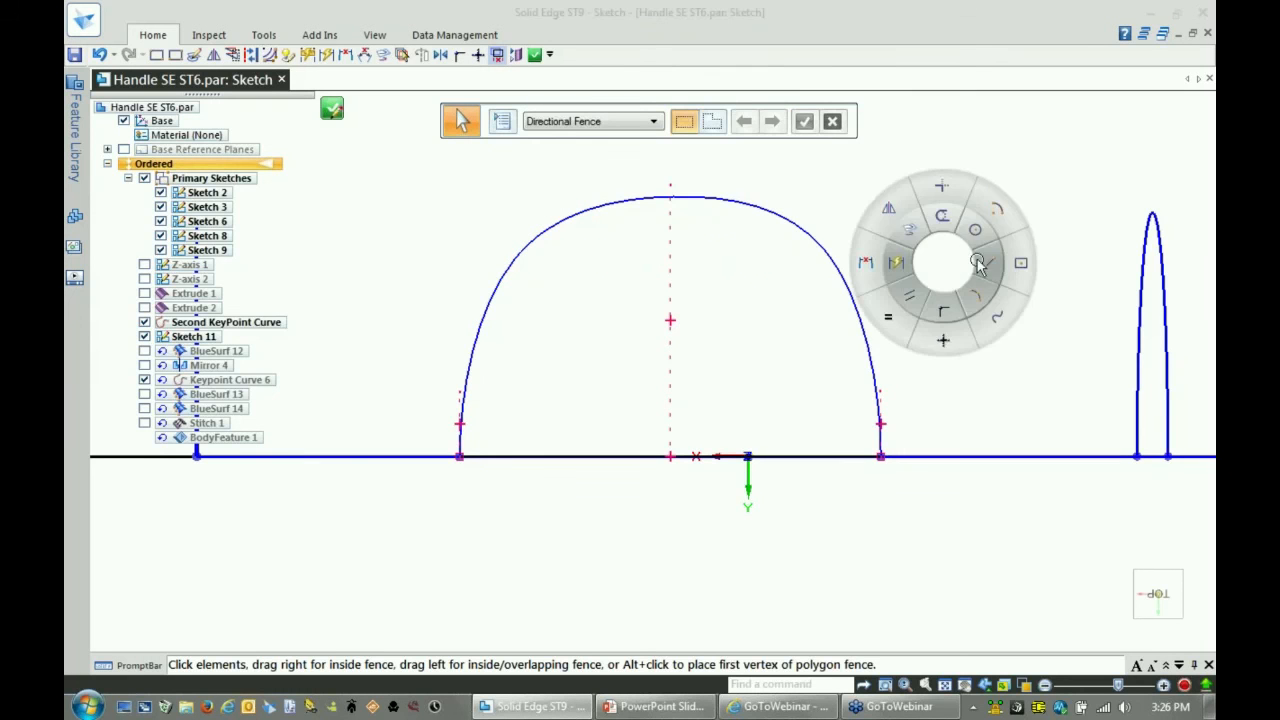
pyautogui.click(980, 262)
pyautogui.click(851, 217)
pyautogui.click(491, 224)
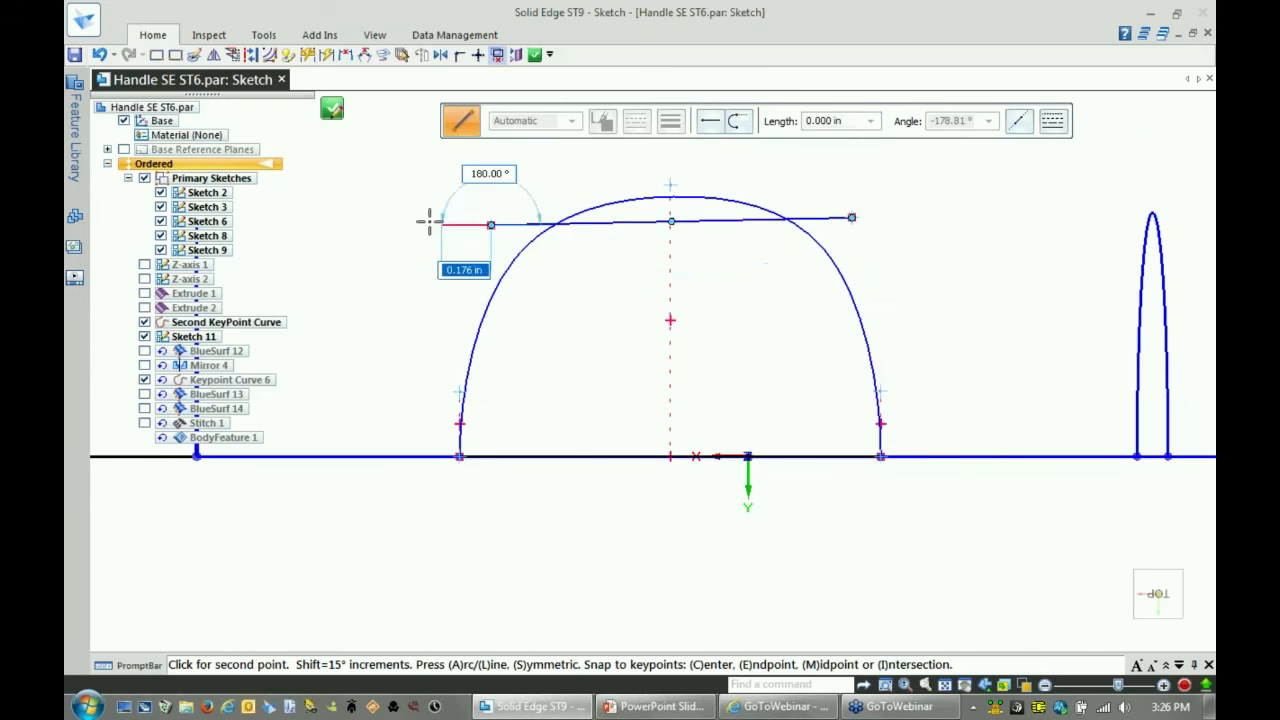
# - Make the line between the upper control vertices horizontal and align its midpoint vertically with the base line's midpoint
pyautogui.click(478, 58)
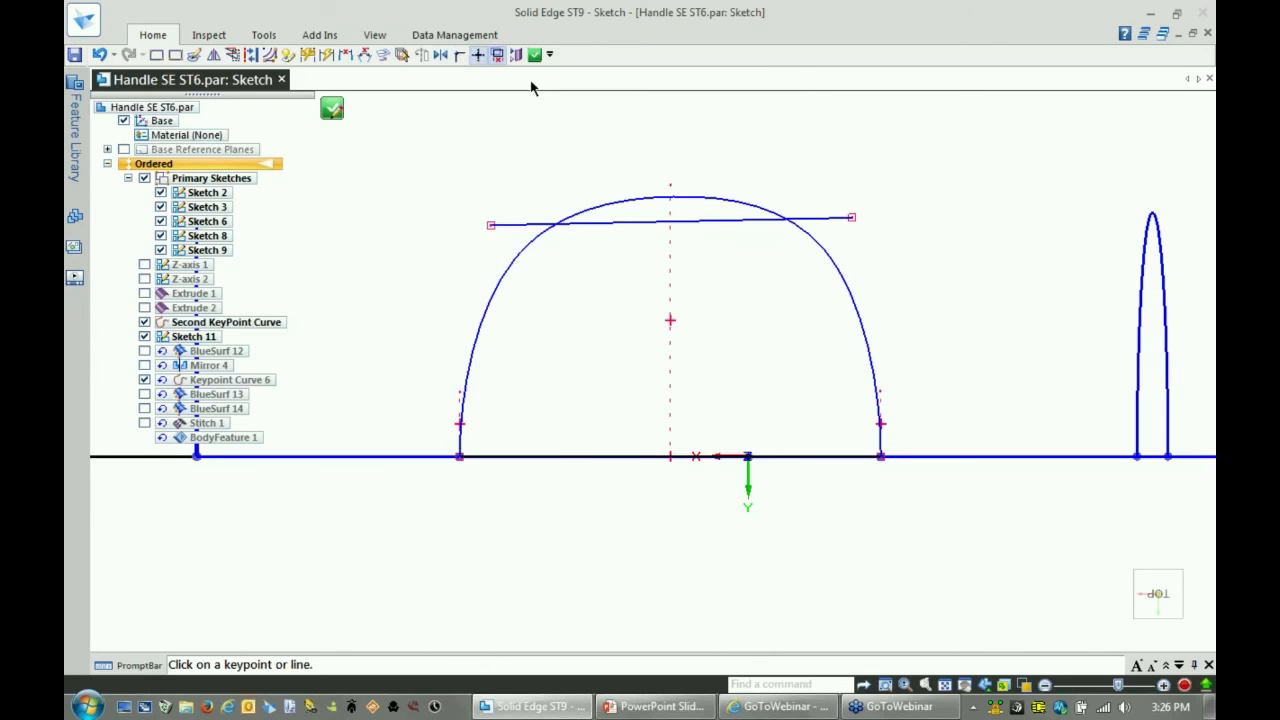
pyautogui.click(650, 220)
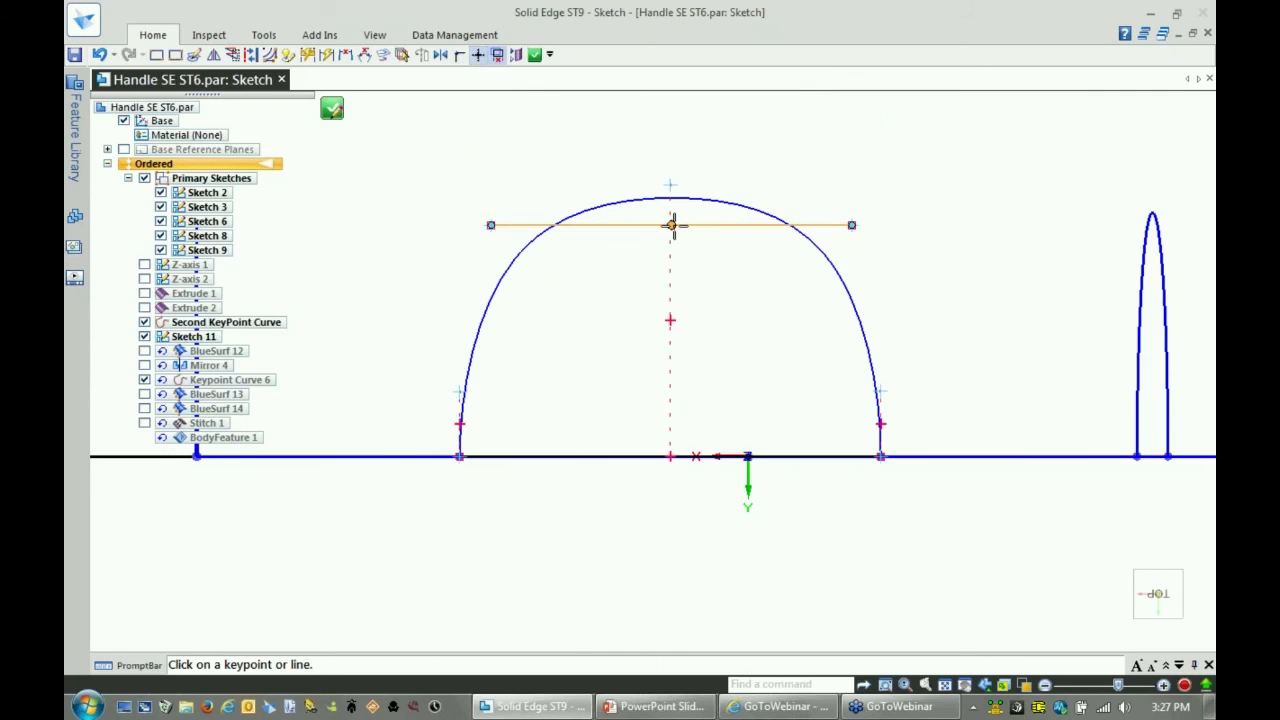
pyautogui.click(671, 224)
pyautogui.click(670, 455)
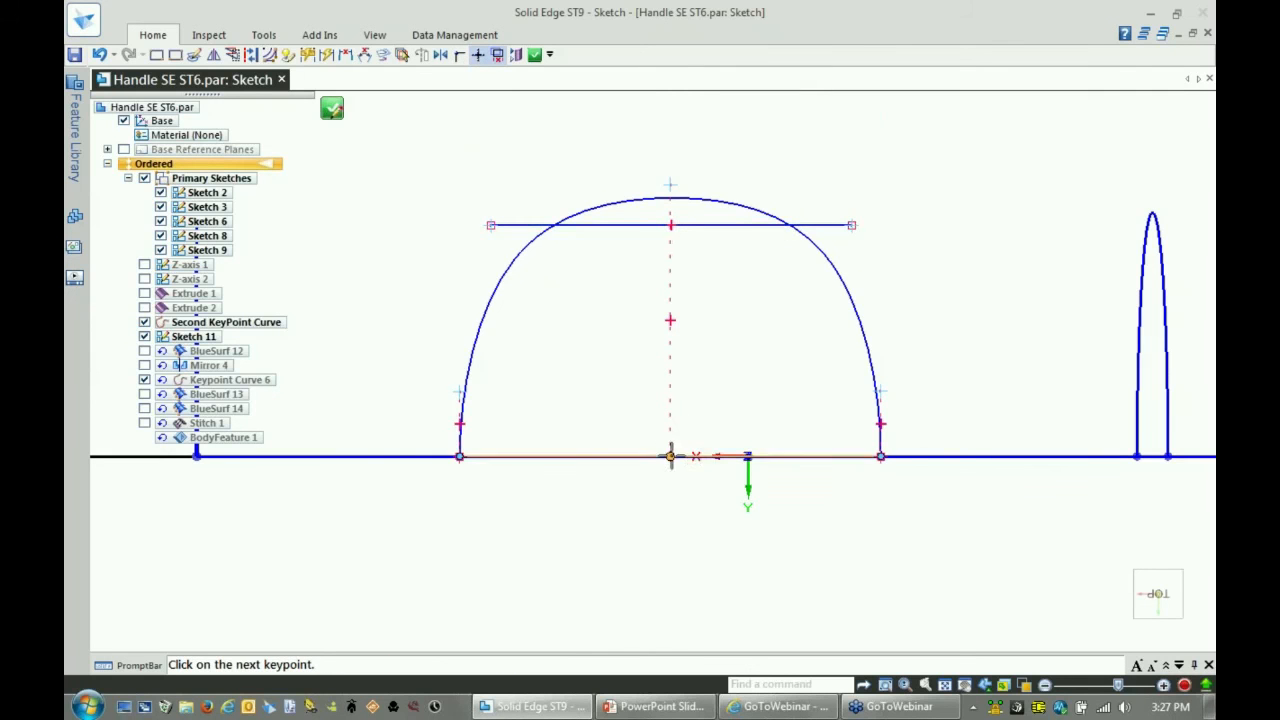
# - Convert the horizontal line across the cross section to construction geometry and finish Sketch 11
pyautogui.press('Escape')
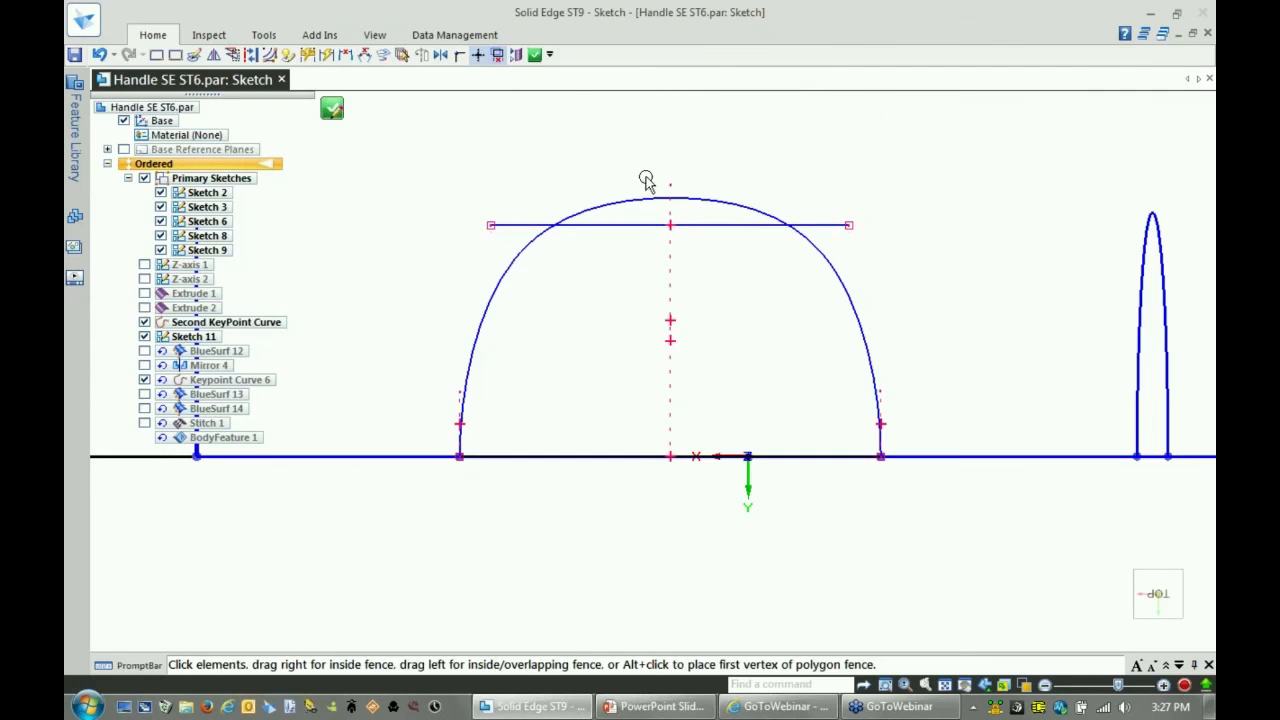
pyautogui.click(251, 54)
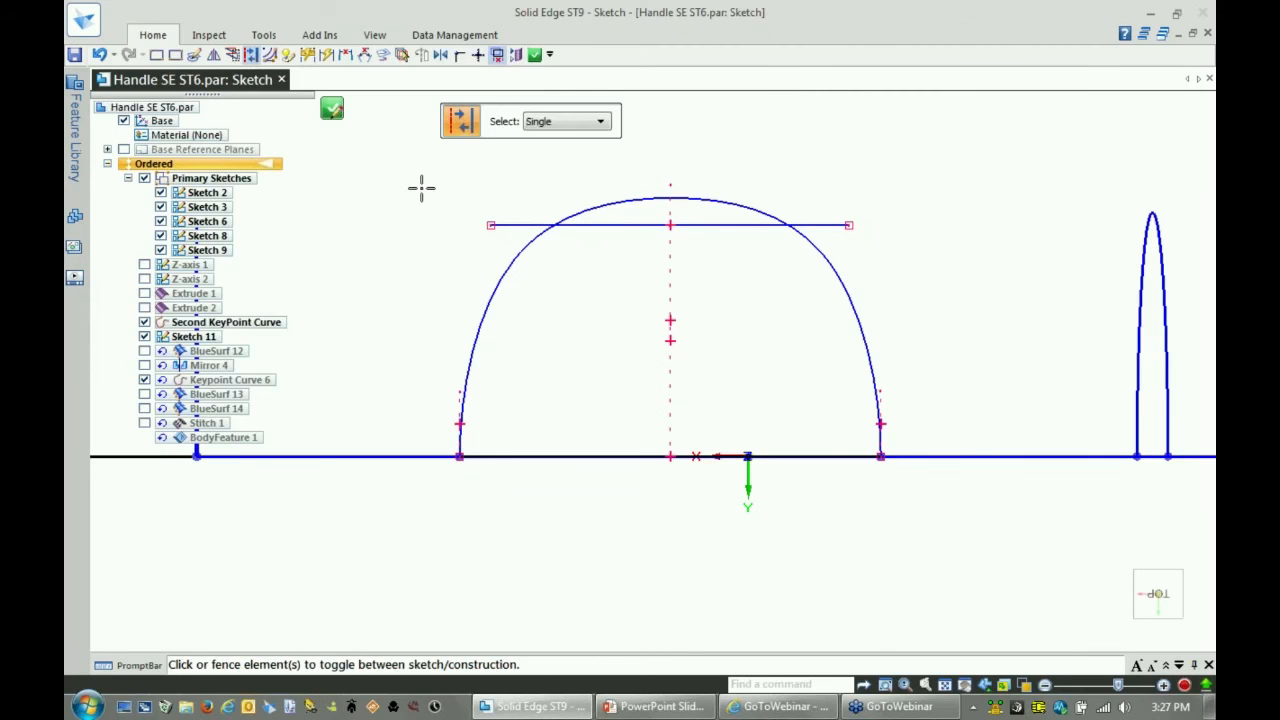
pyautogui.click(628, 225)
pyautogui.click(331, 110)
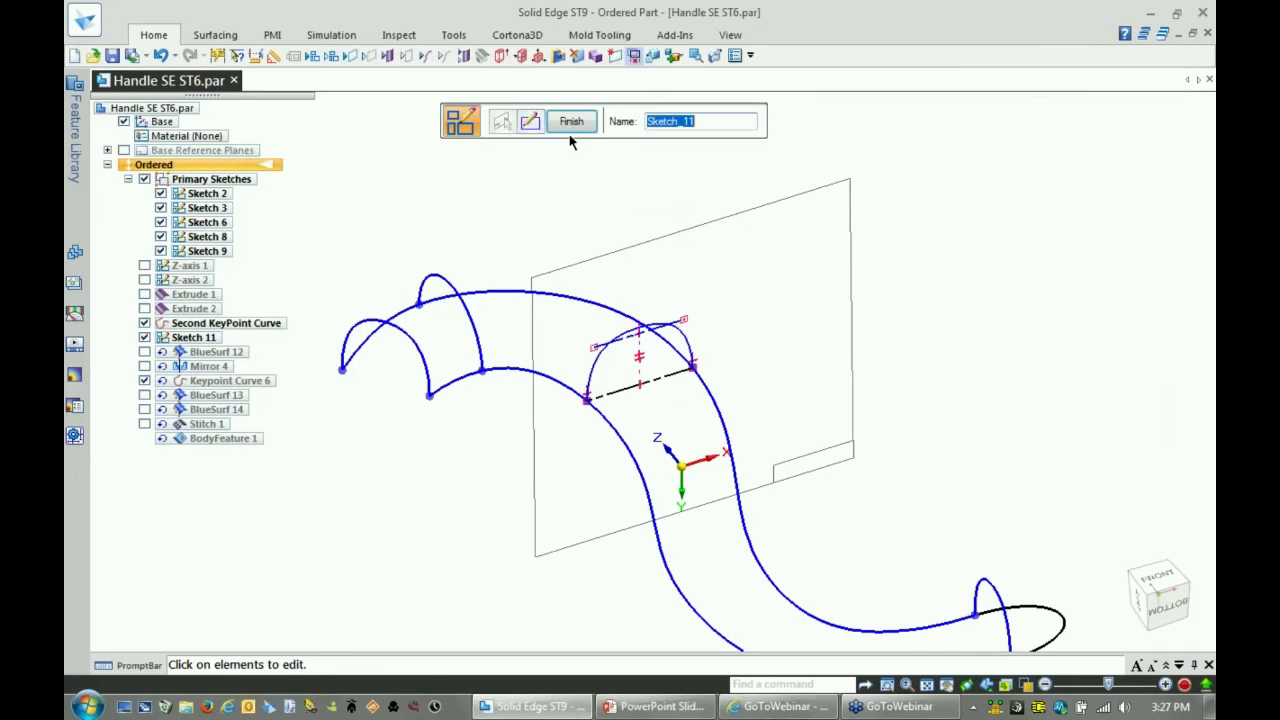
pyautogui.click(571, 121)
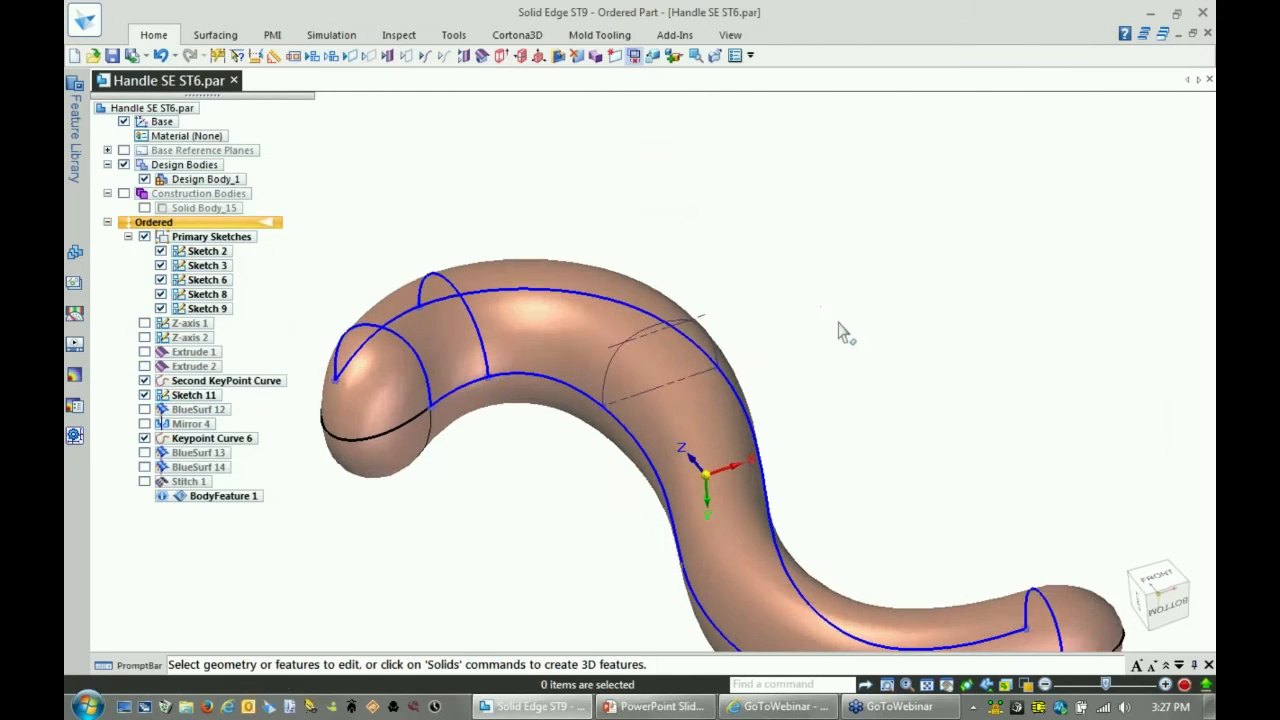
# - Dynamically edit Sketch 11 on the solid, pulling the curve's upper middle control vertex upward to make the handle's mid cross section taller
pyautogui.click(905, 315)
pyautogui.click(823, 313)
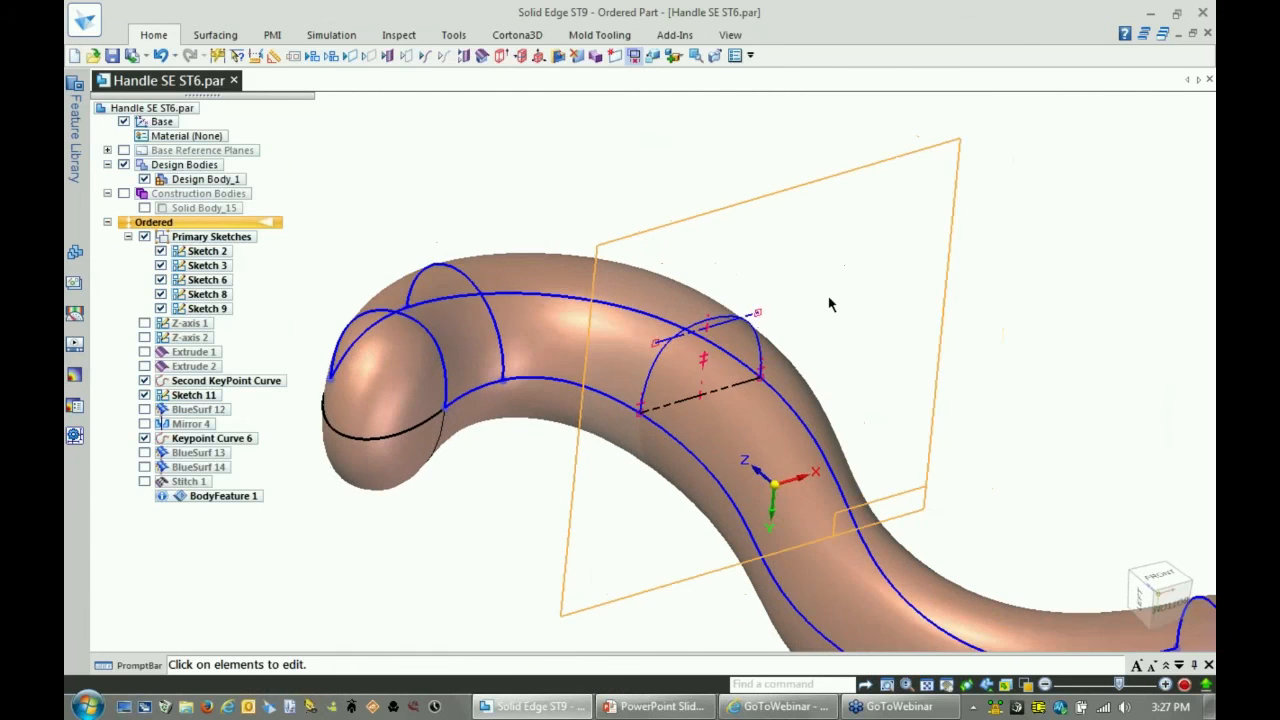
pyautogui.click(760, 350)
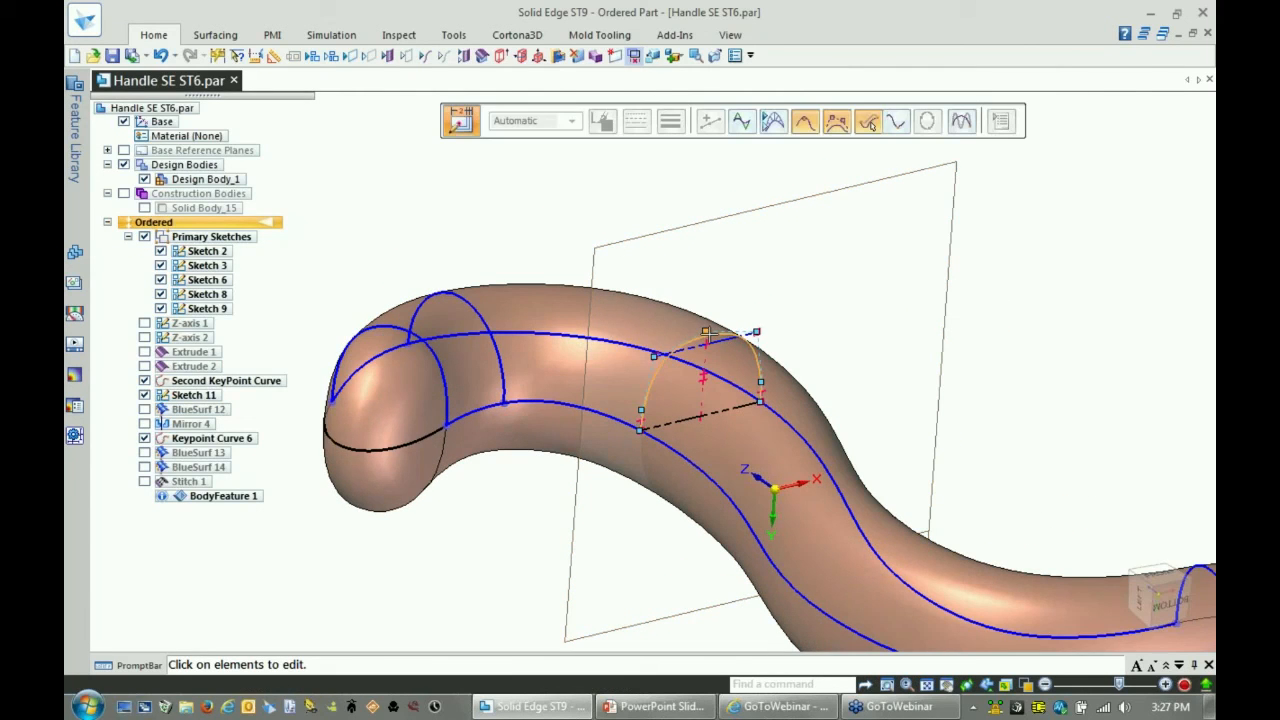
pyautogui.moveTo(705, 331); pyautogui.dragTo(707, 310)
pyautogui.moveTo(740, 315); pyautogui.dragTo(847, 266, button='middle')
pyautogui.moveTo(787, 270); pyautogui.dragTo(790, 269)
pyautogui.click(1095, 245)
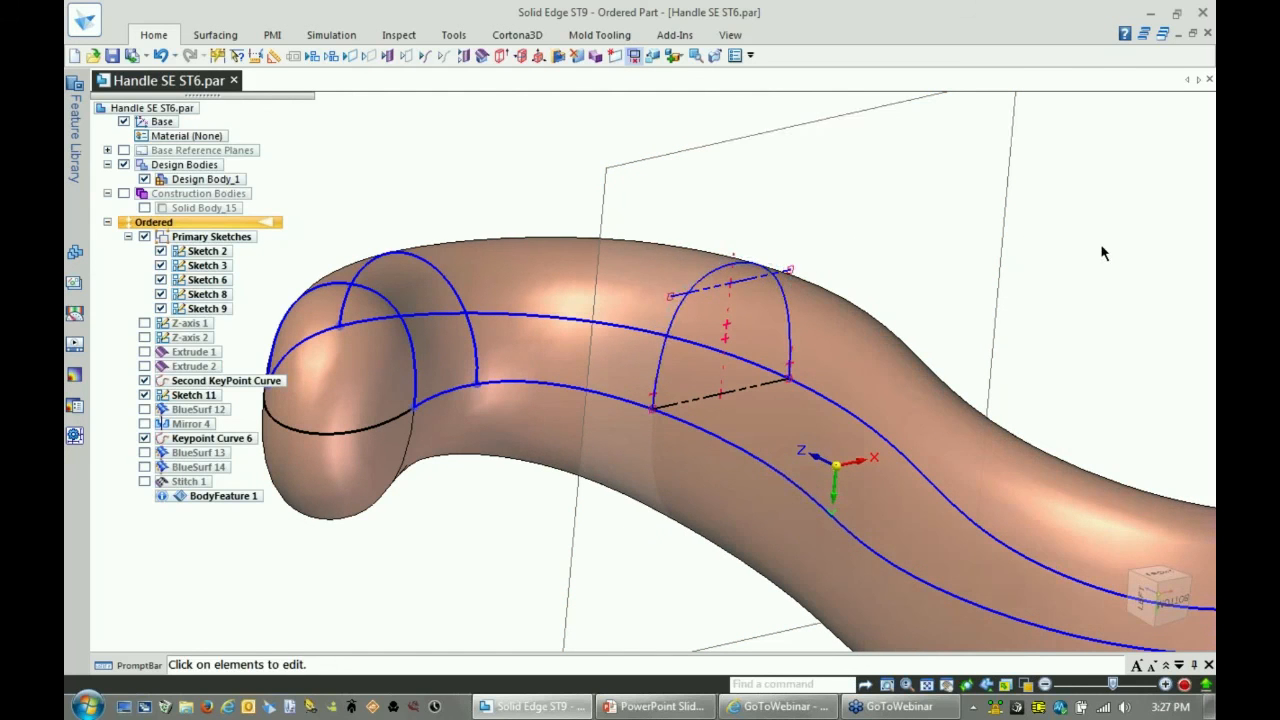
pyautogui.click(1095, 252)
# - Hide all sketches and keypoint curves so only the solid handle and its BlueDots are displayed
pyautogui.moveTo(690, 185)
pyautogui.mouseDown(button='middle')
pyautogui.moveTo(671, 177)
pyautogui.moveTo(714, 196)
pyautogui.mouseUp(button='middle')
pyautogui.click(698, 180)
pyautogui.scroll(-1, 712, 189)
pyautogui.moveTo(569, 389); pyautogui.dragTo(572, 392, button='middle')
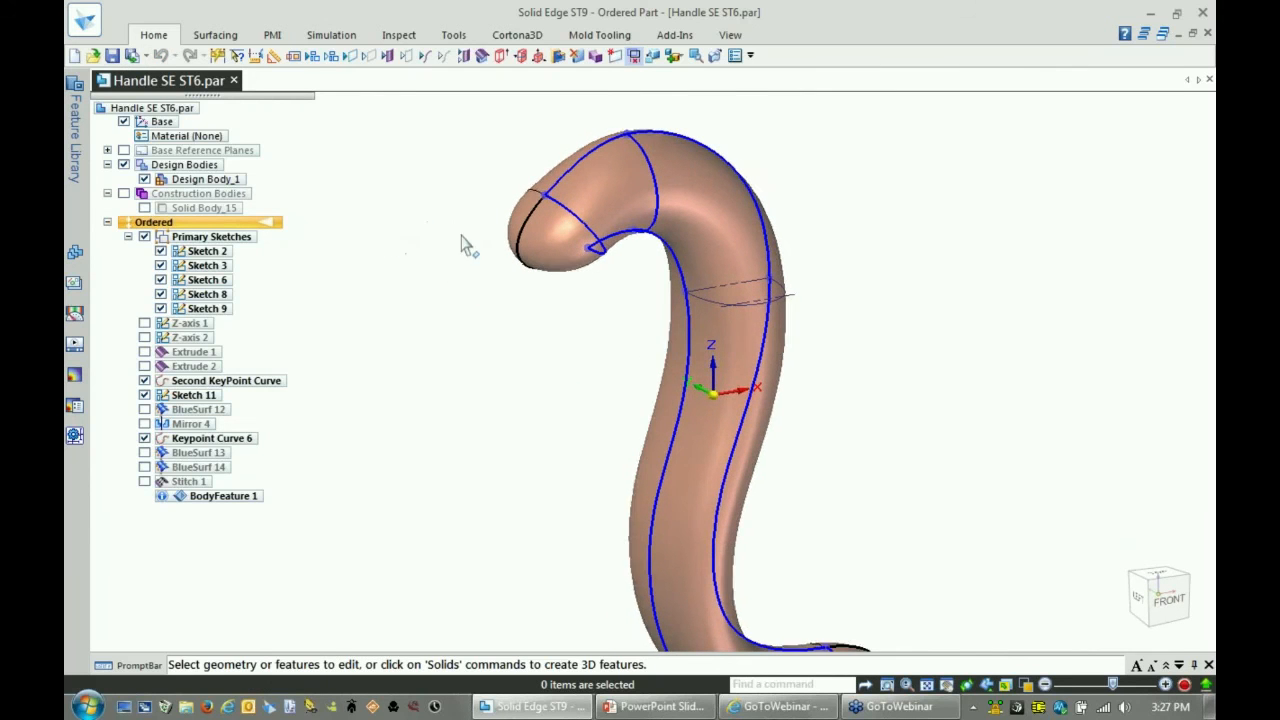
pyautogui.moveTo(463, 246); pyautogui.dragTo(482, 302, button='middle')
pyautogui.scroll(2, 429, 257)
pyautogui.click(337, 55)
pyautogui.scroll(3, 810, 254)
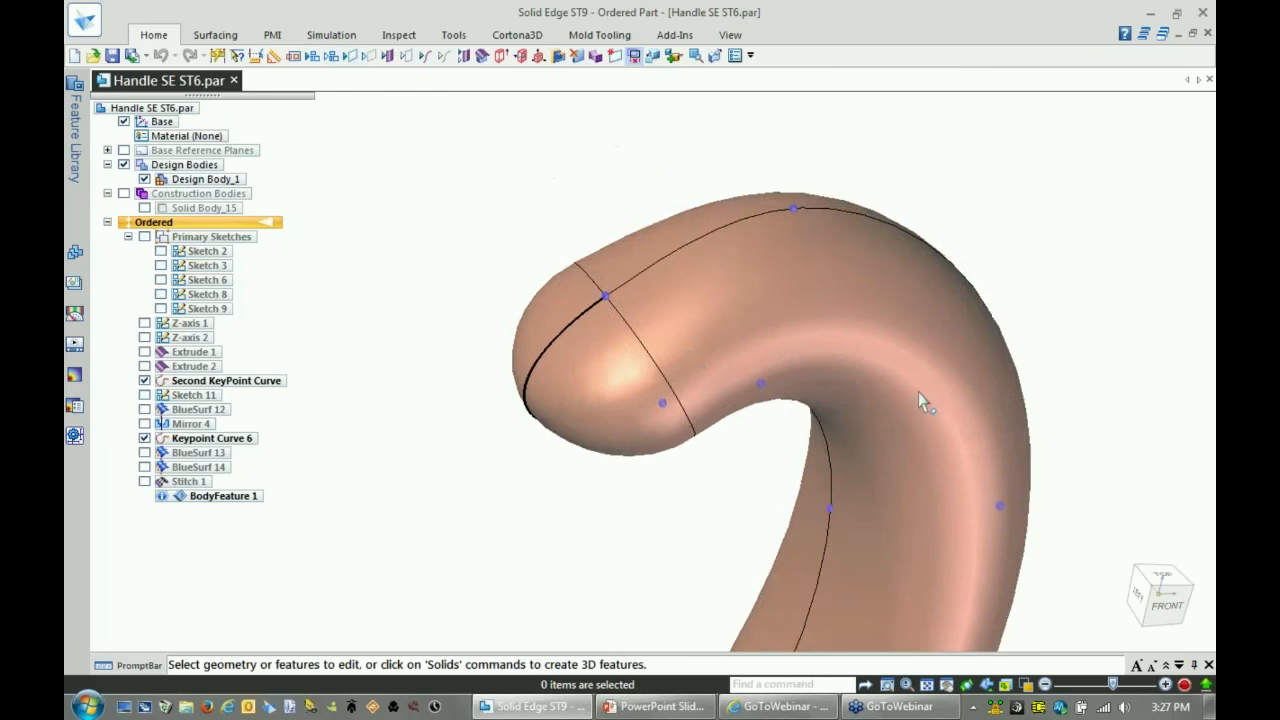
pyautogui.click(443, 57)
pyautogui.scroll(-3, 1041, 369)
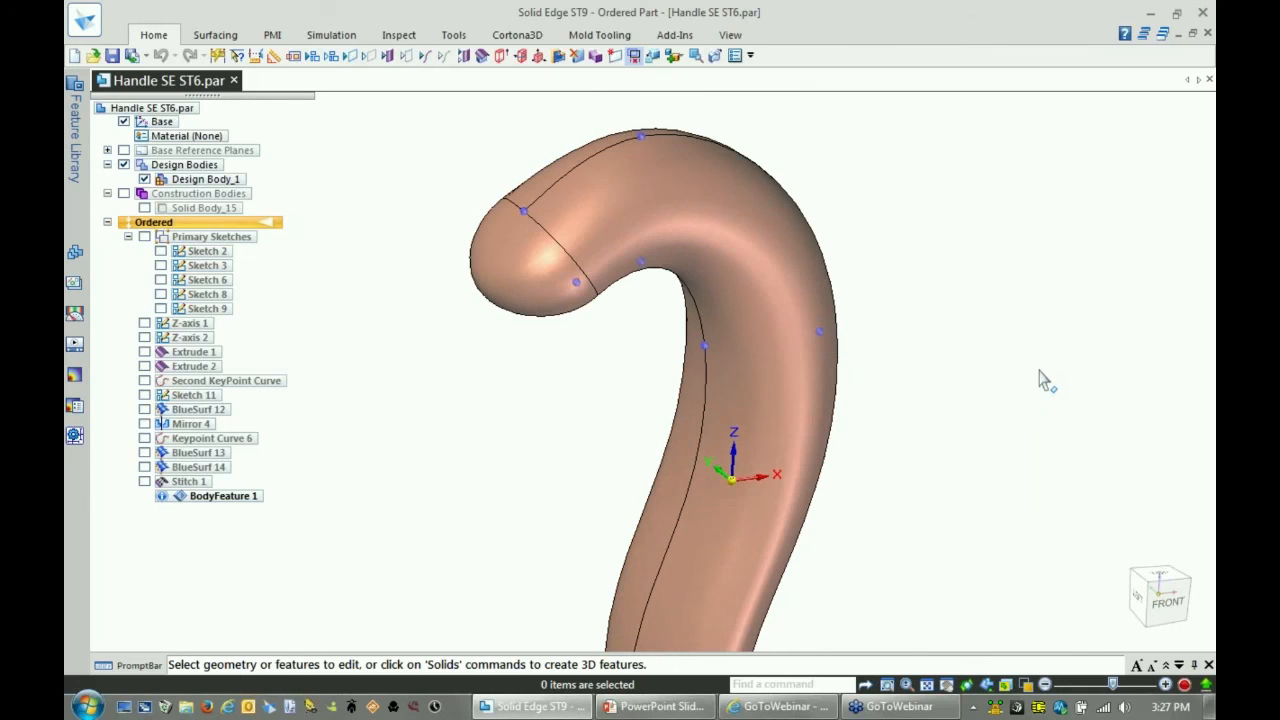
pyautogui.scroll(3, 943, 229)
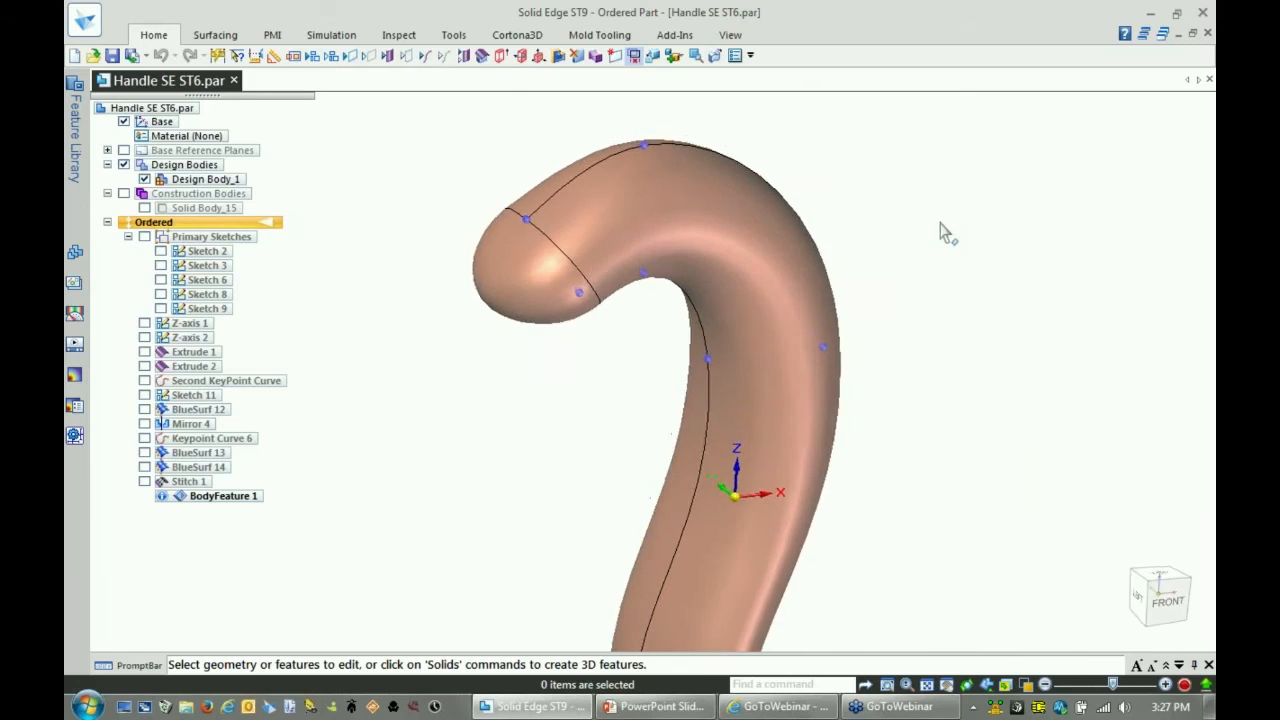
# - Start a dynamic edit of the BlueDot at the handle's upper end and lock its movement to the XZ plane
pyautogui.click(623, 299)
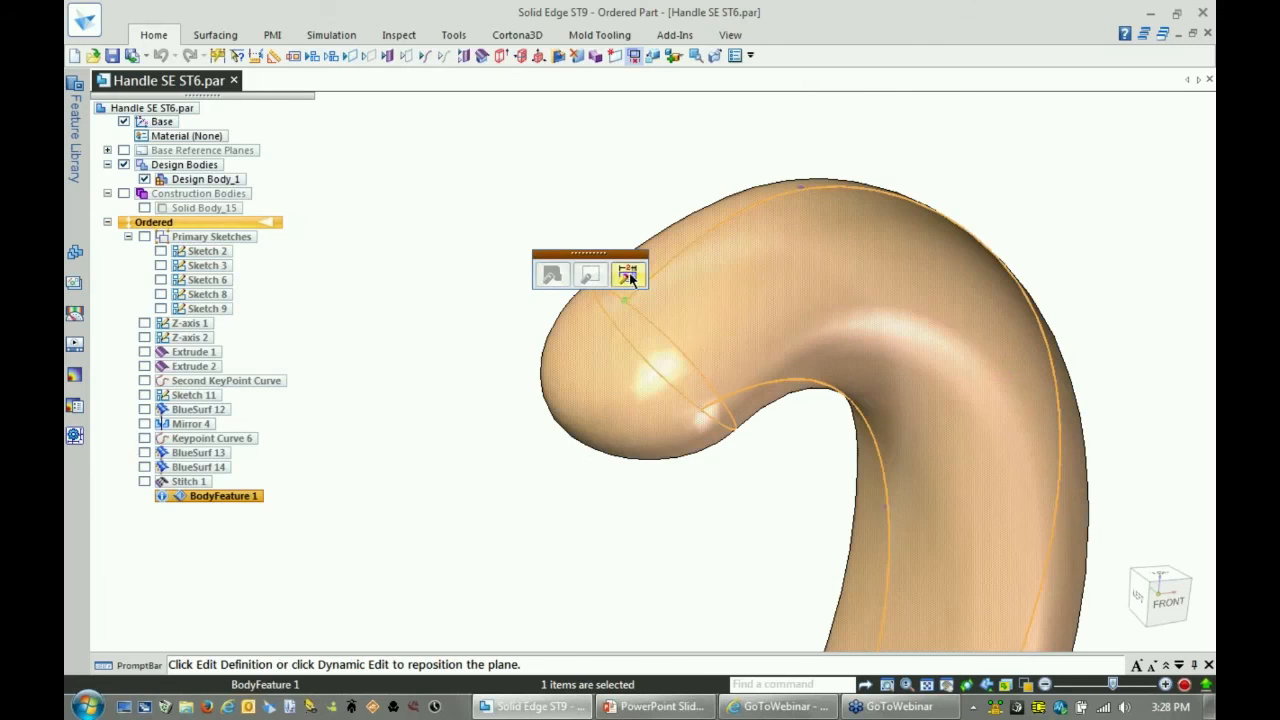
pyautogui.click(627, 275)
pyautogui.click(650, 285)
pyautogui.moveTo(648, 287); pyautogui.dragTo(398, 262)
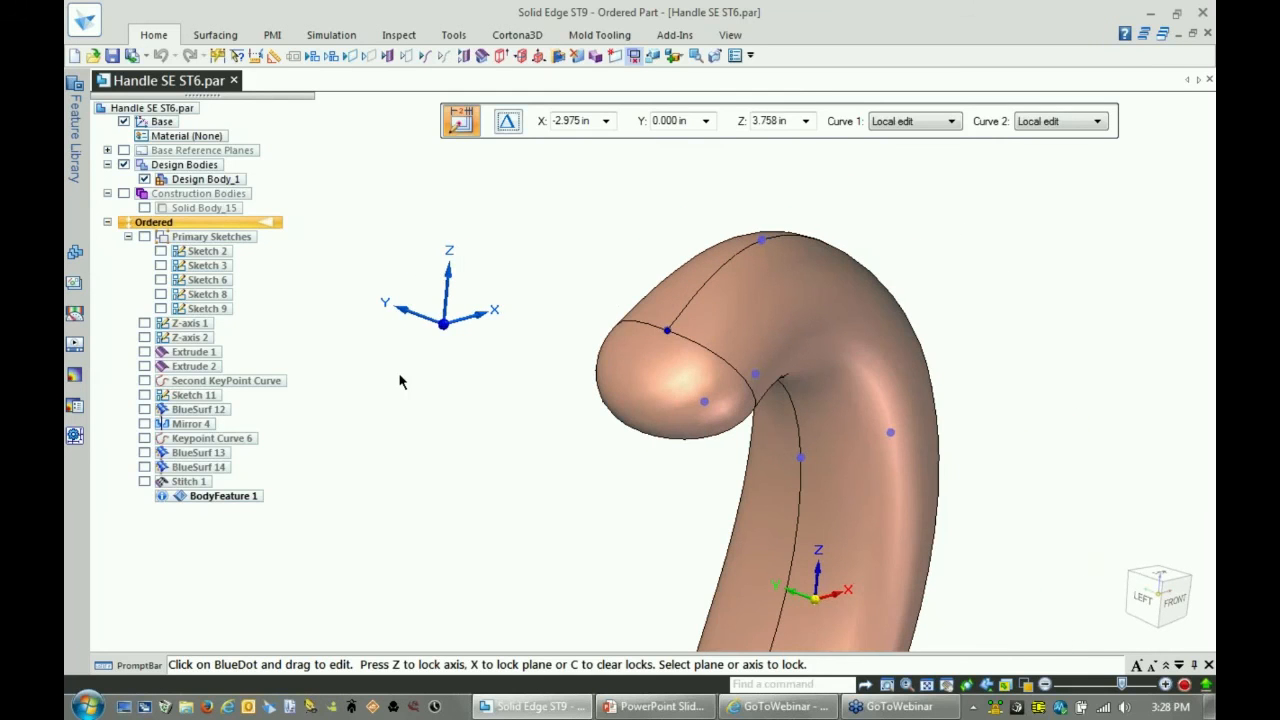
pyautogui.press('x')
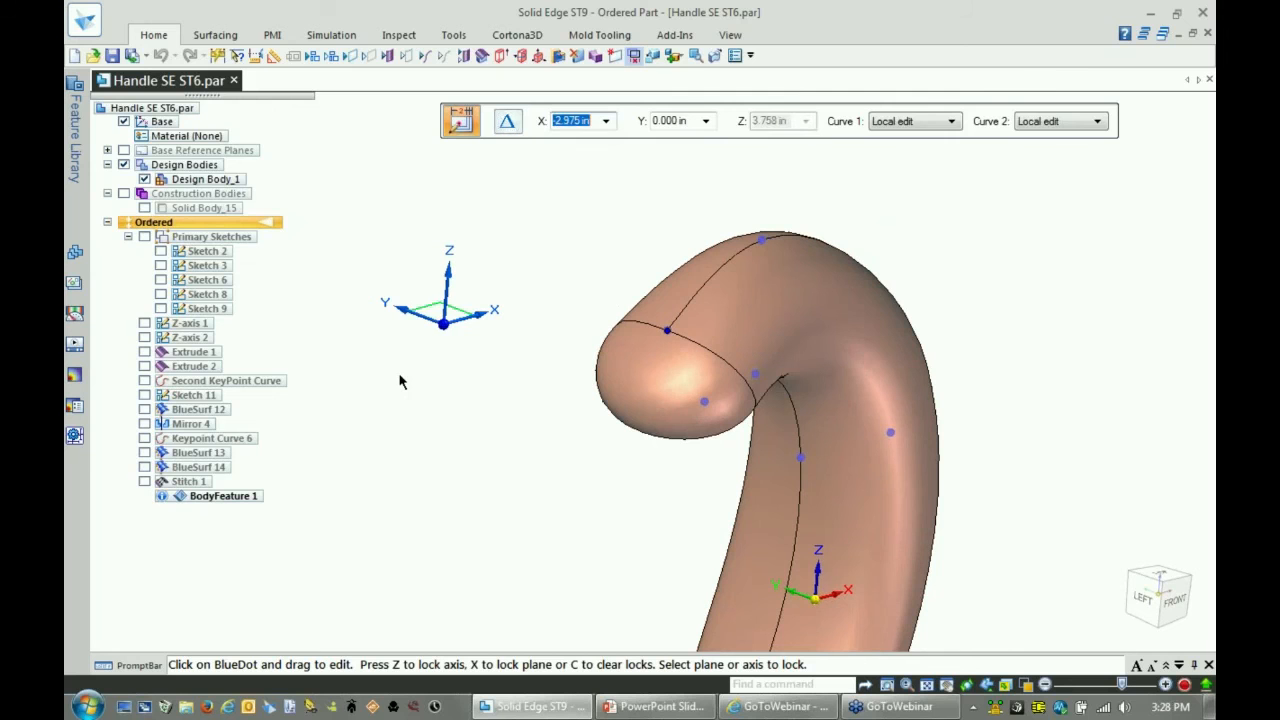
pyautogui.press('Tab')
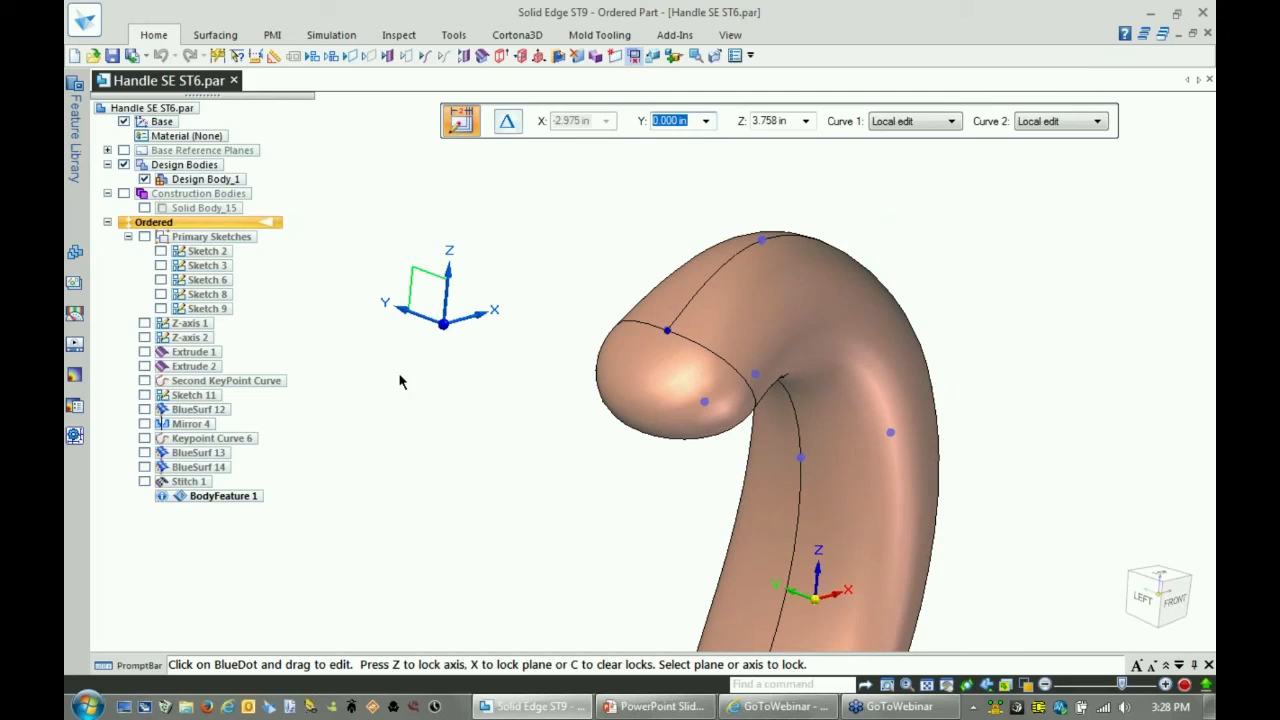
pyautogui.press('Tab')
pyautogui.press('Tab')
pyautogui.press('Tab')
pyautogui.press('Tab')
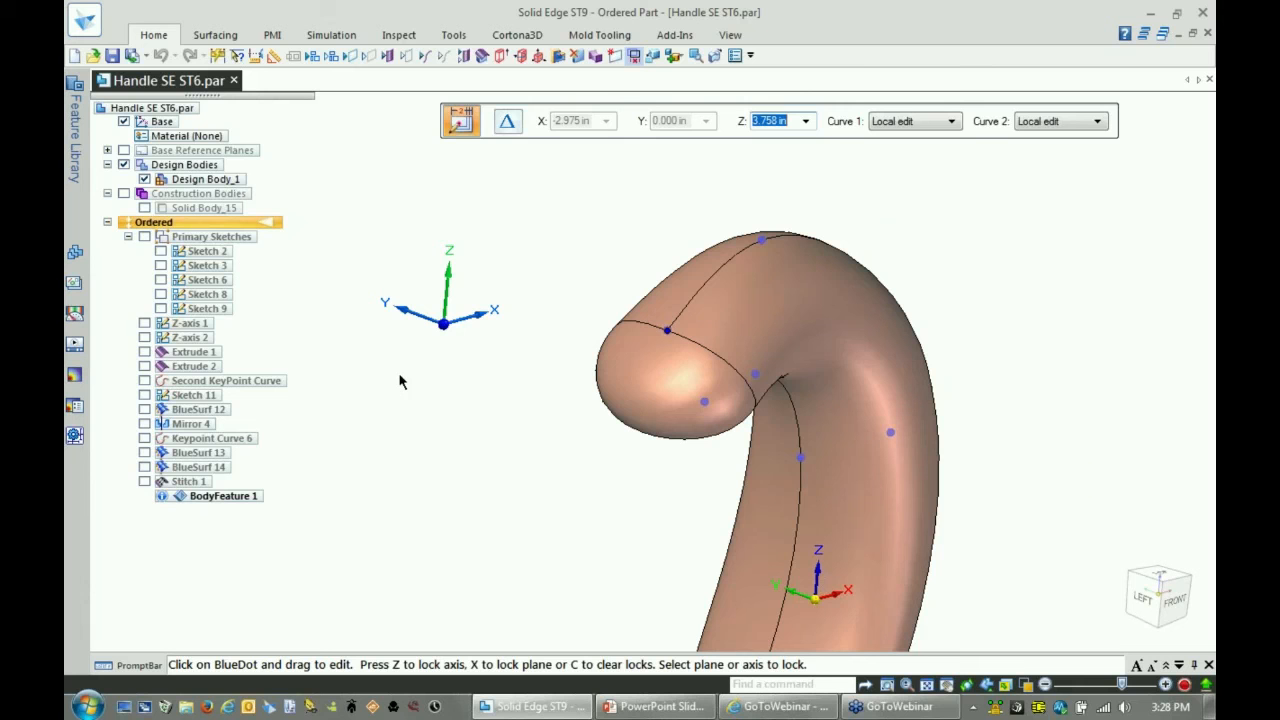
pyautogui.press('Tab')
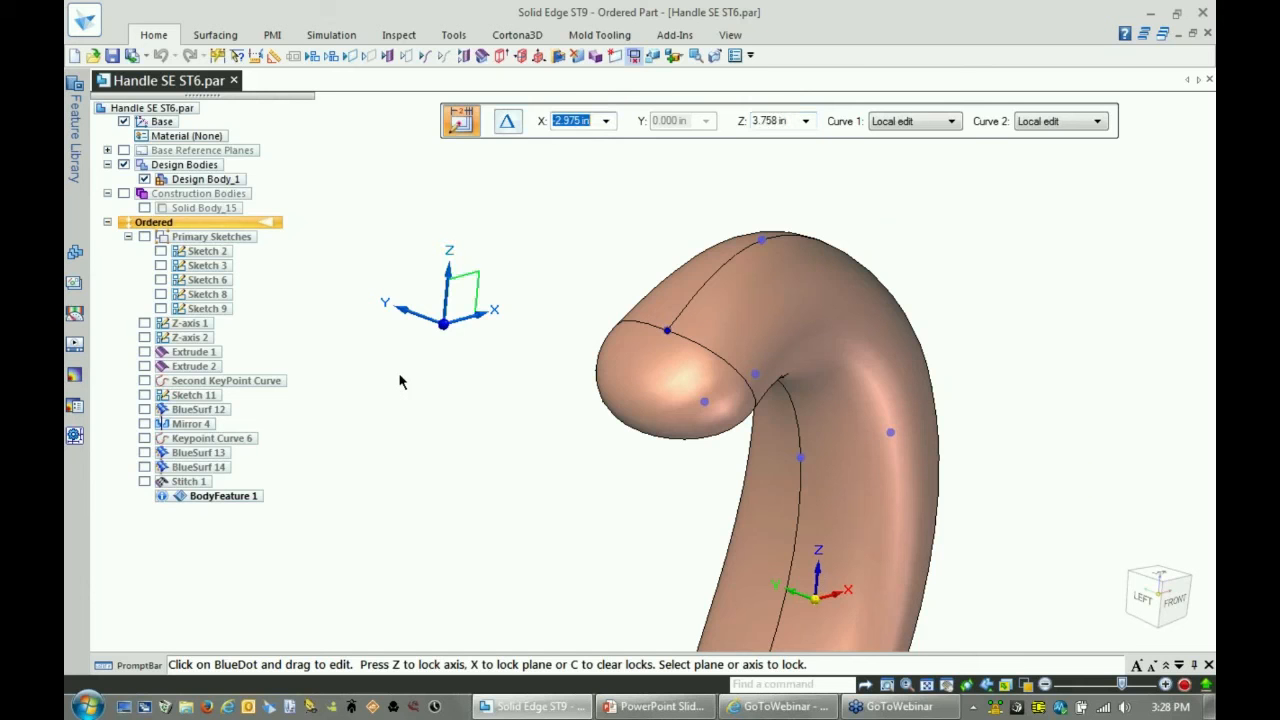
# - Review the Curve 1 edit types and pull the upper-end BlueDot upward within the XZ plane to reshape the handle tip
pyautogui.moveTo(399, 381); pyautogui.dragTo(665, 215, button='middle')
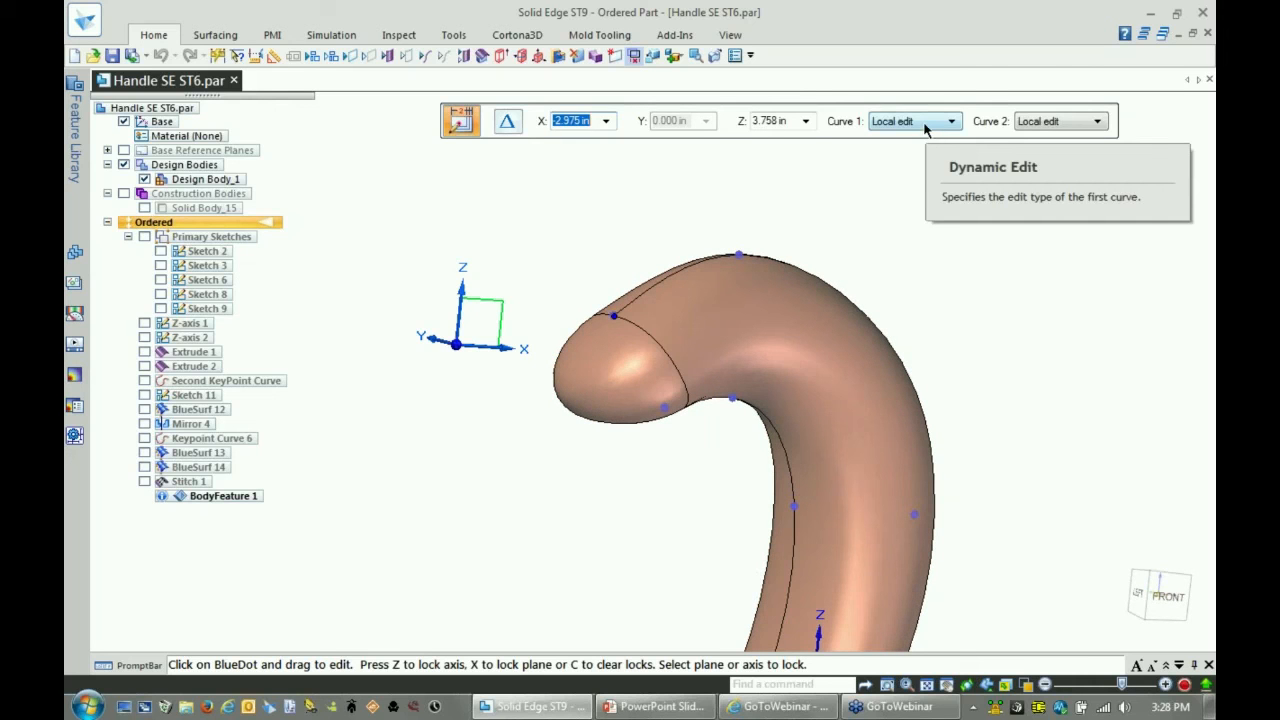
pyautogui.click(926, 122)
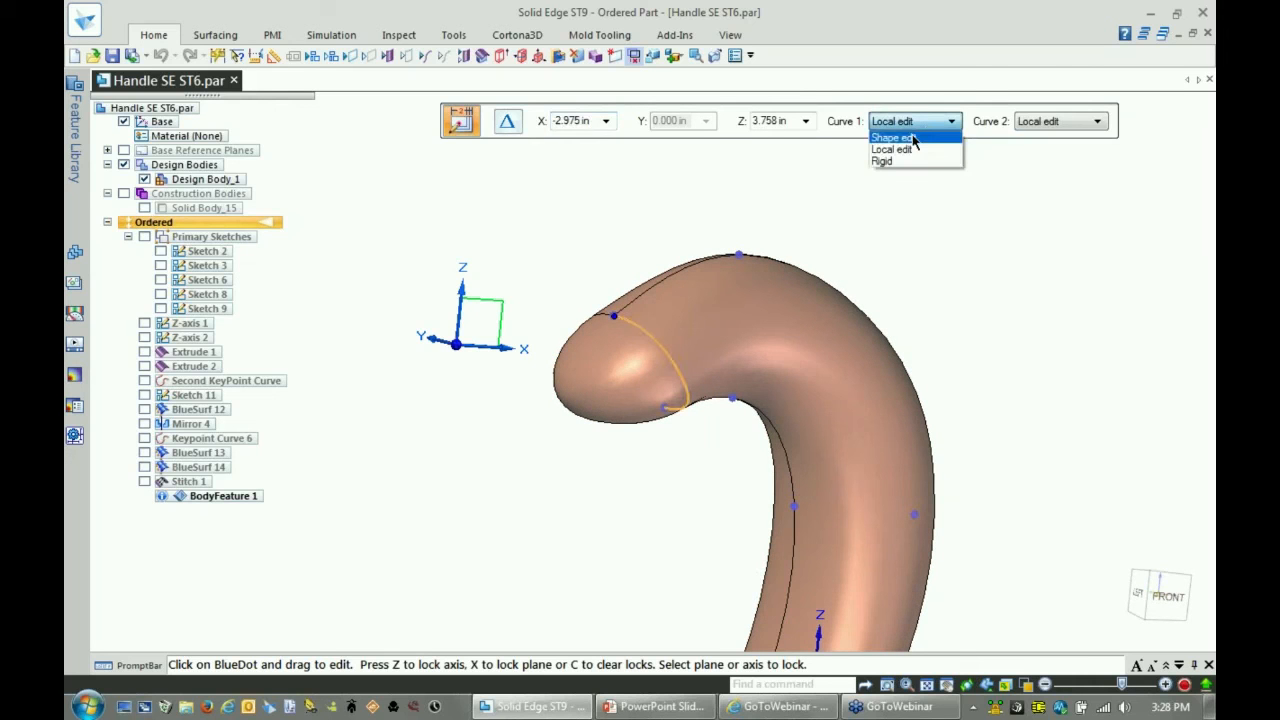
pyautogui.click(840, 163)
pyautogui.moveTo(814, 163); pyautogui.dragTo(685, 247, button='middle')
pyautogui.moveTo(693, 298); pyautogui.dragTo(743, 200)
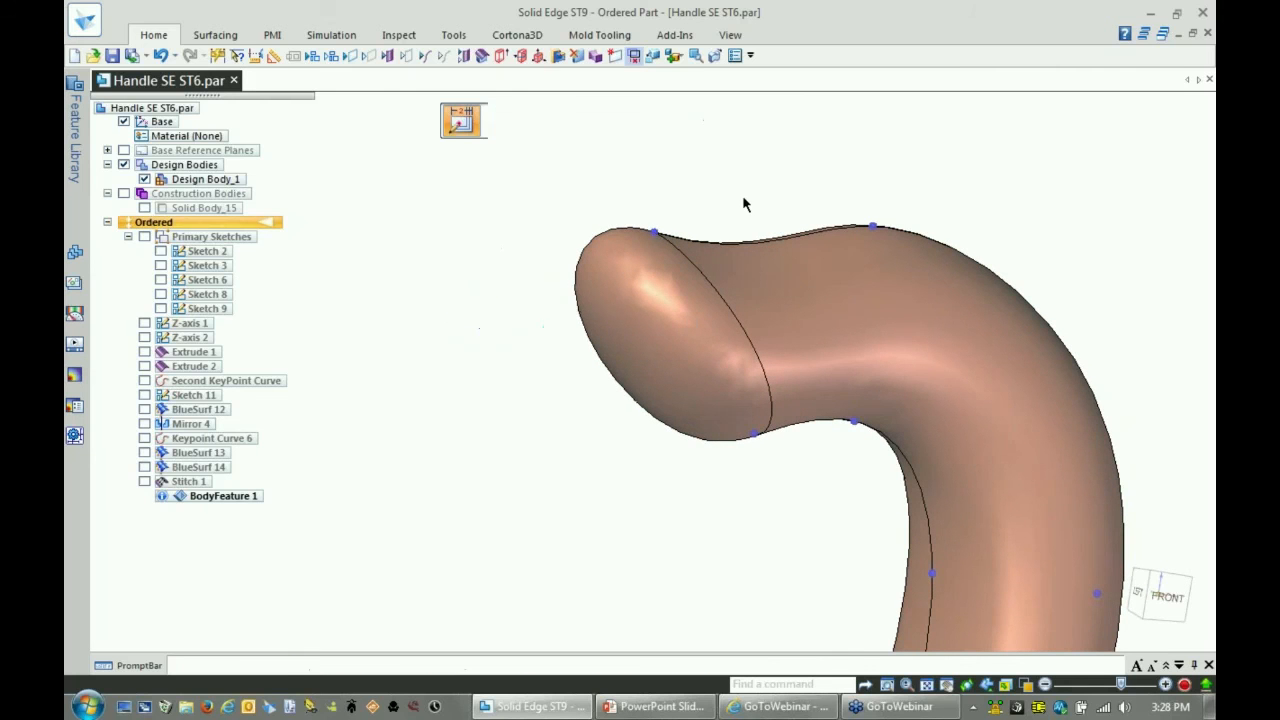
pyautogui.click(825, 168)
# - Dynamically edit the lower-end BlueDot, moving it within the XZ plane to about X 2.518 in and Z -4.041 in
pyautogui.moveTo(831, 166); pyautogui.dragTo(727, 398, button='middle')
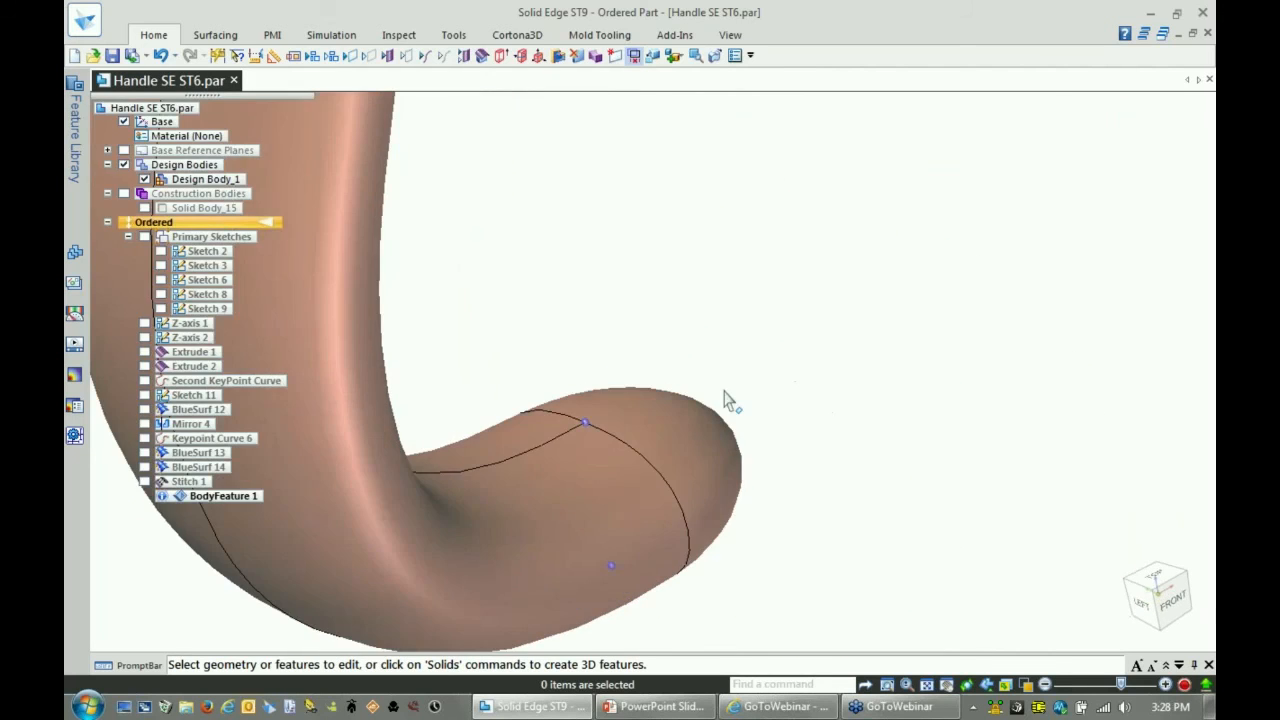
pyautogui.click(584, 421)
pyautogui.click(587, 395)
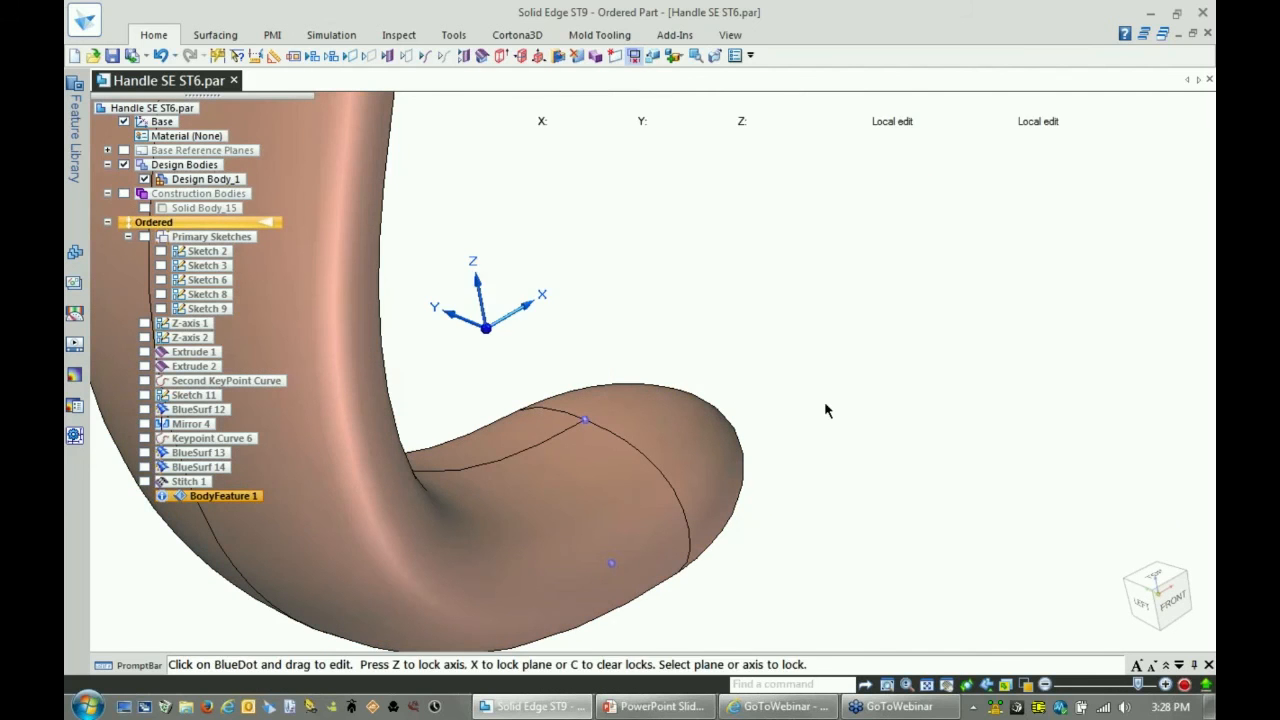
pyautogui.click(603, 335)
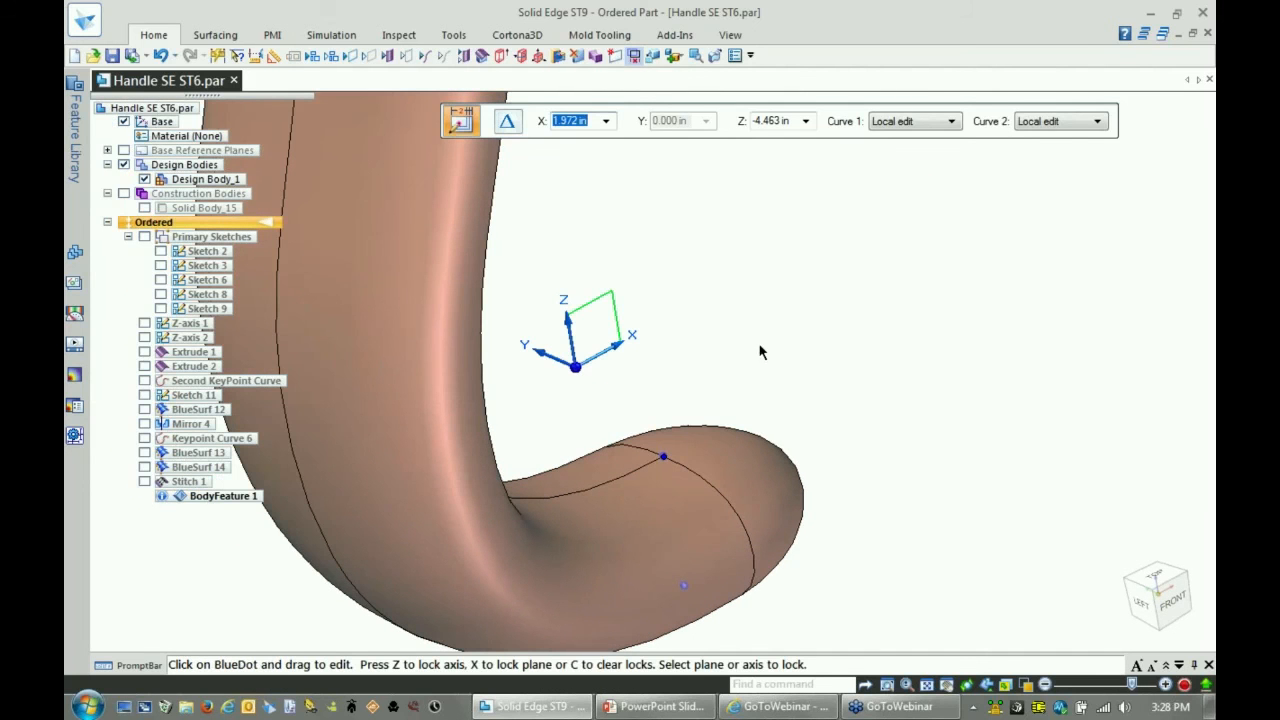
pyautogui.moveTo(584, 360); pyautogui.dragTo(998, 375)
pyautogui.click(1015, 341)
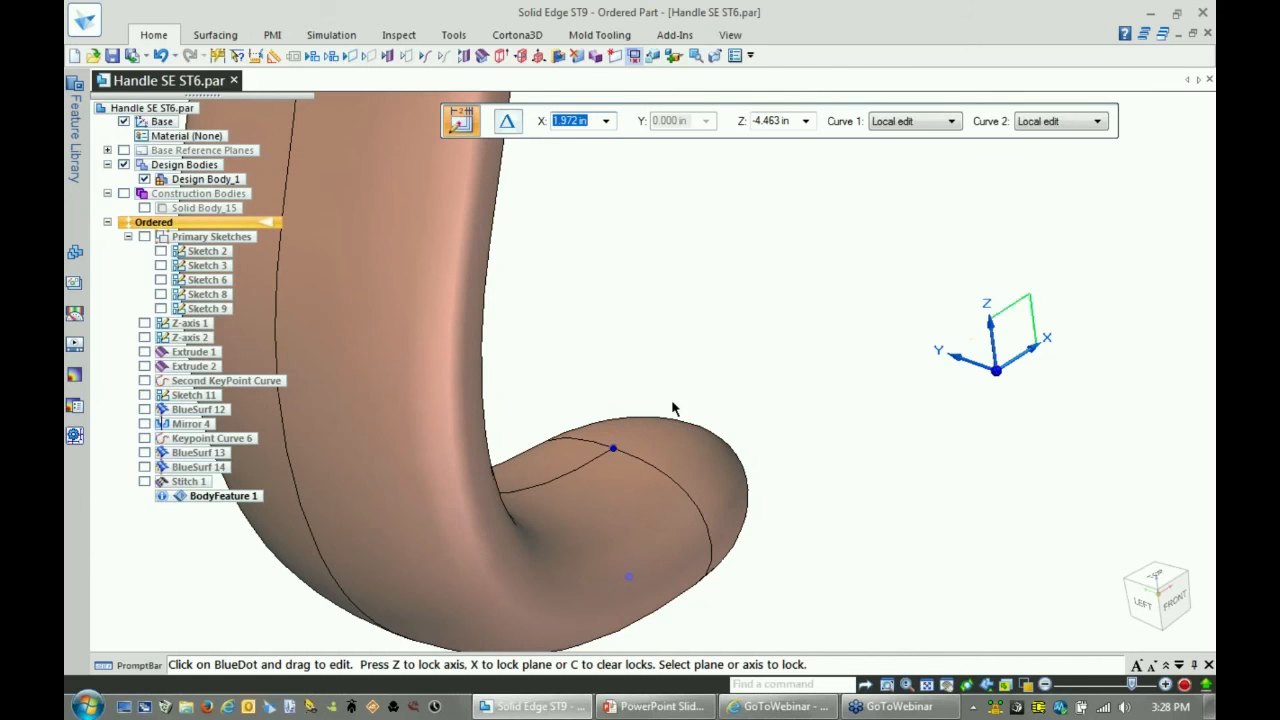
pyautogui.click(614, 449)
pyautogui.moveTo(621, 449); pyautogui.dragTo(661, 367)
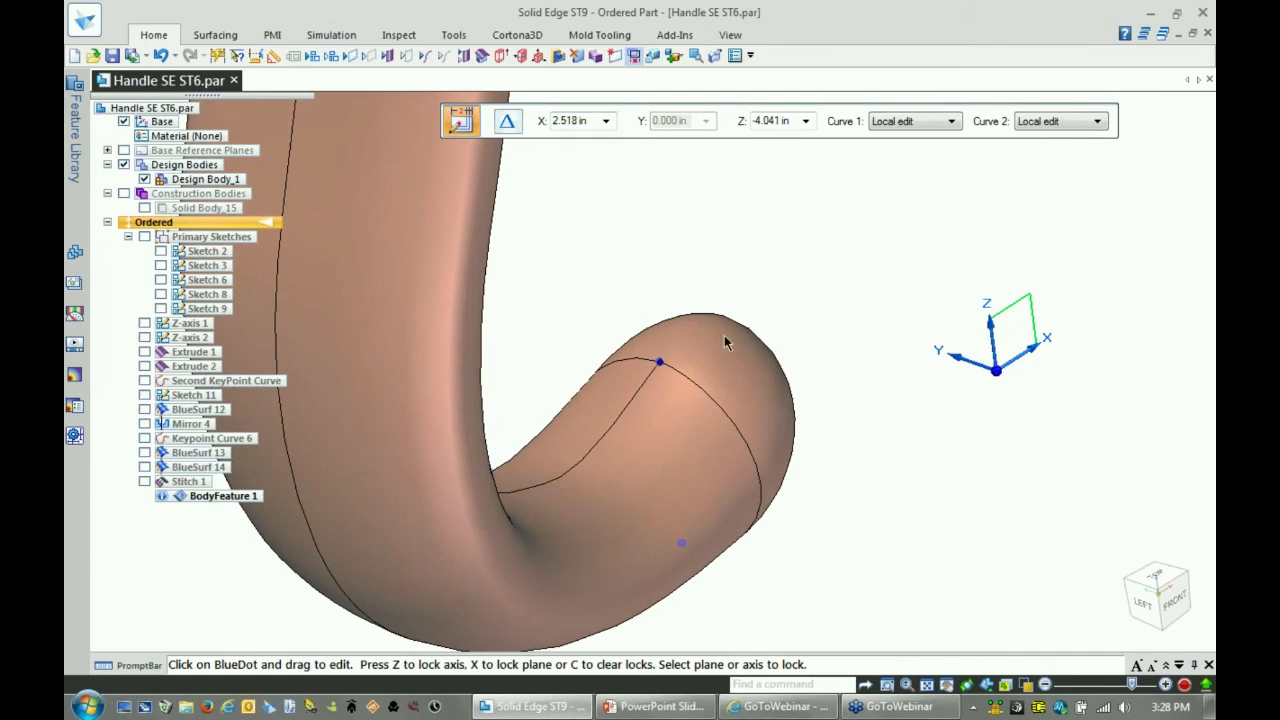
pyautogui.hotkey('ctrl', 'shift', 'f')
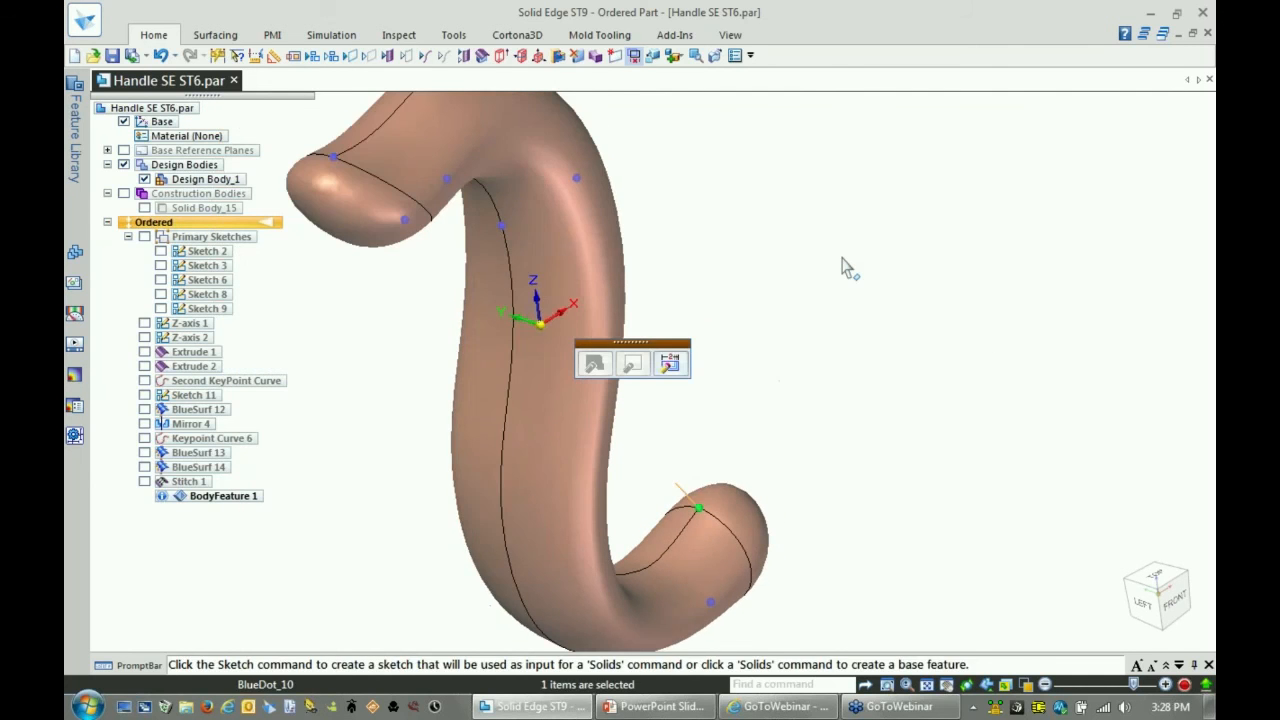
pyautogui.press('Escape')
# - Hide all BlueDots and save the part
pyautogui.moveTo(744, 290); pyautogui.dragTo(840, 284, button='middle')
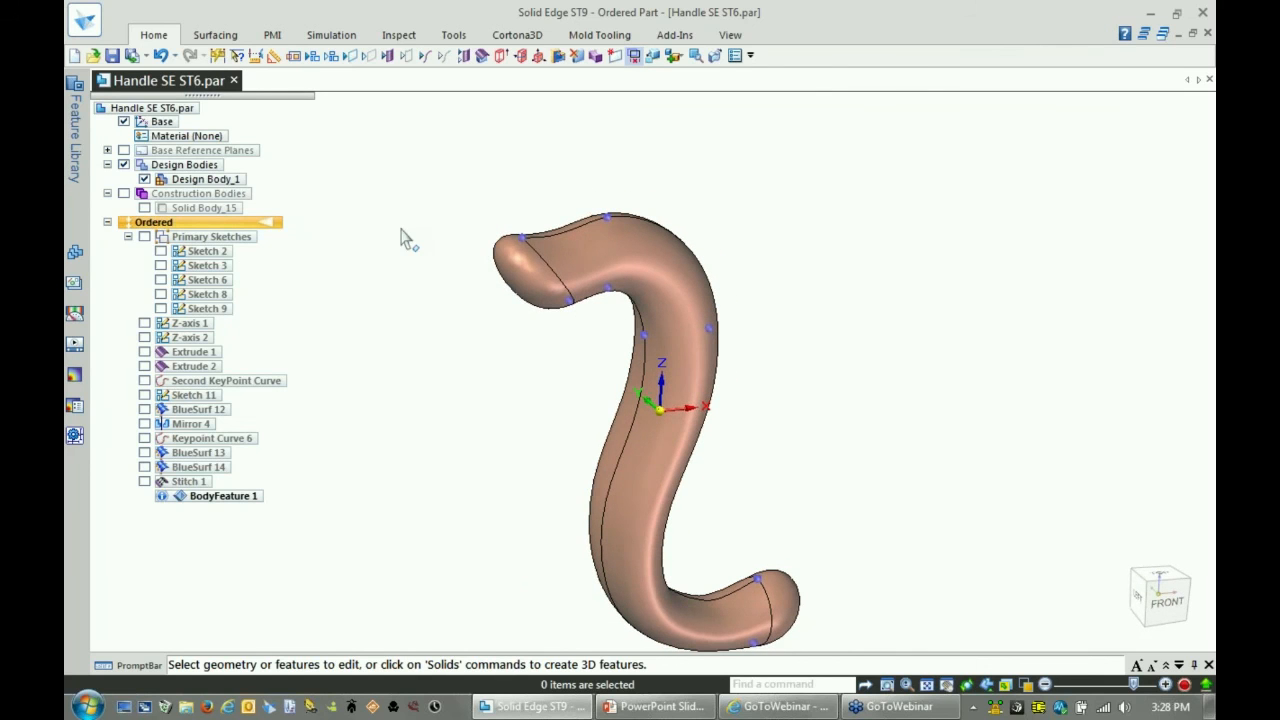
pyautogui.rightClick(402, 222)
pyautogui.moveTo(470, 413)
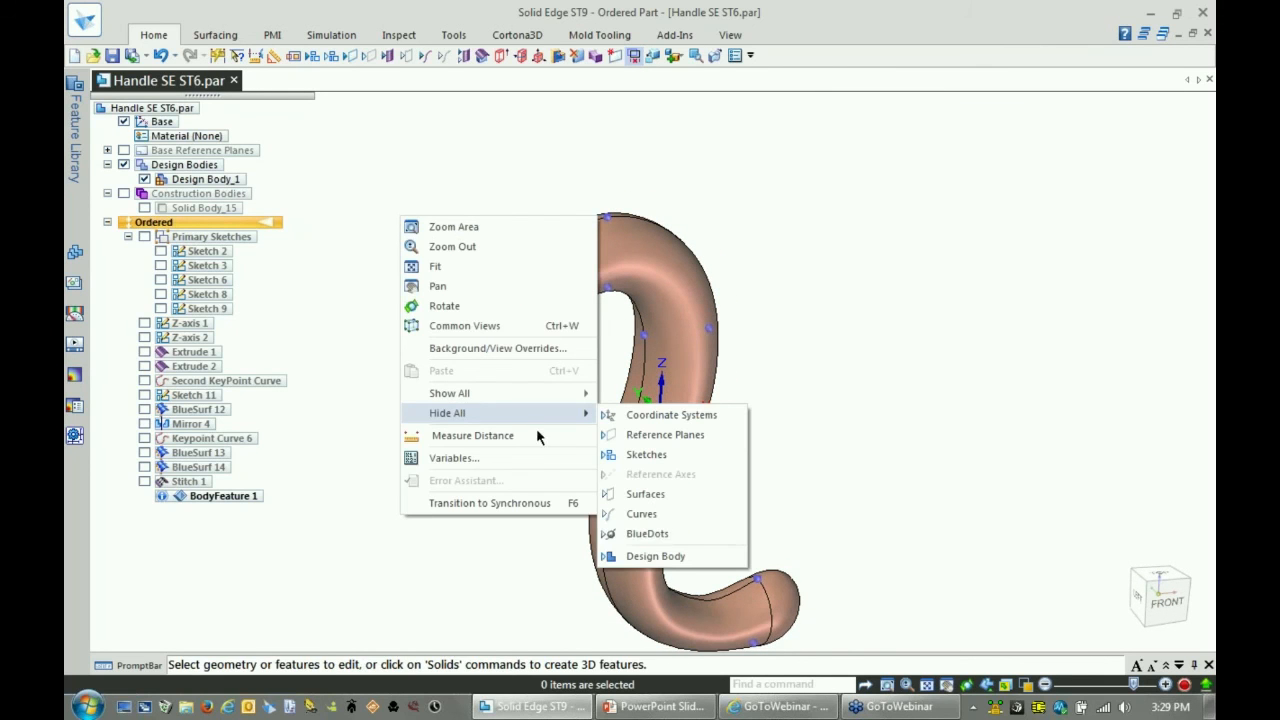
pyautogui.click(648, 538)
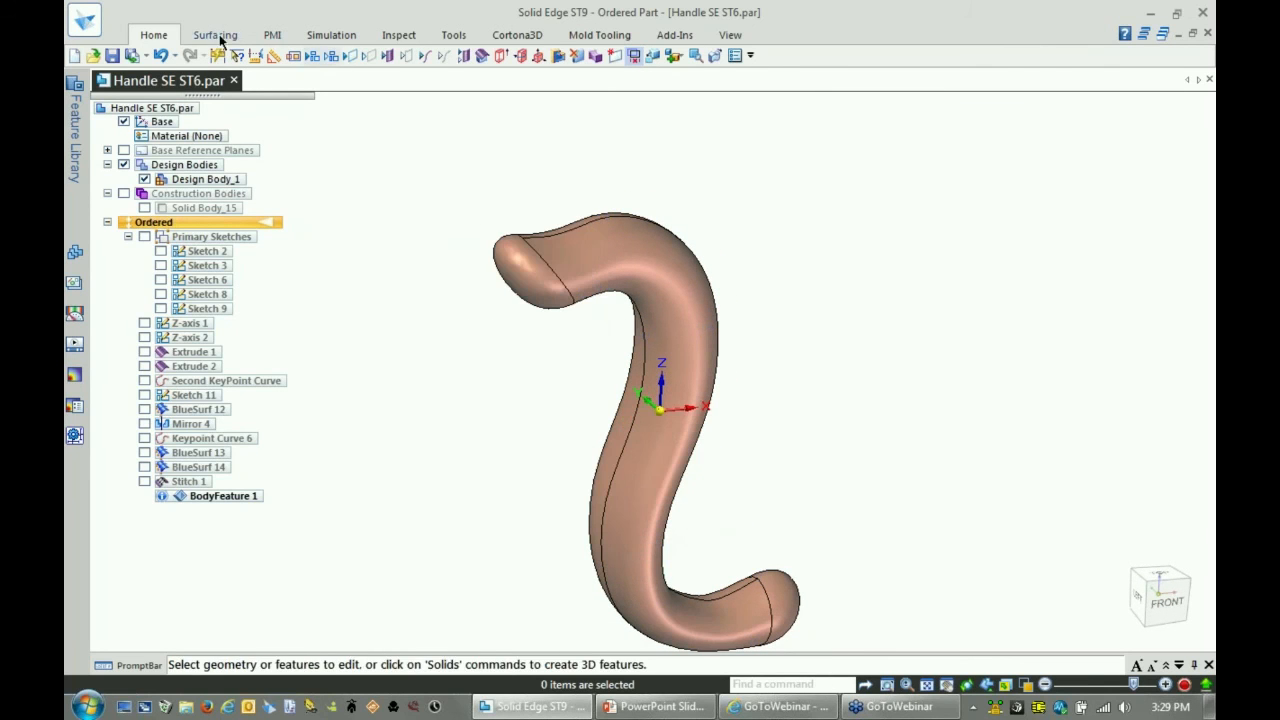
pyautogui.click(112, 55)
# - Start a revolved protrusion with its profile sketch on the front base plane running along the handle
pyautogui.moveTo(793, 318); pyautogui.dragTo(946, 290, button='middle')
pyautogui.moveTo(408, 277); pyautogui.dragTo(405, 247, button='middle')
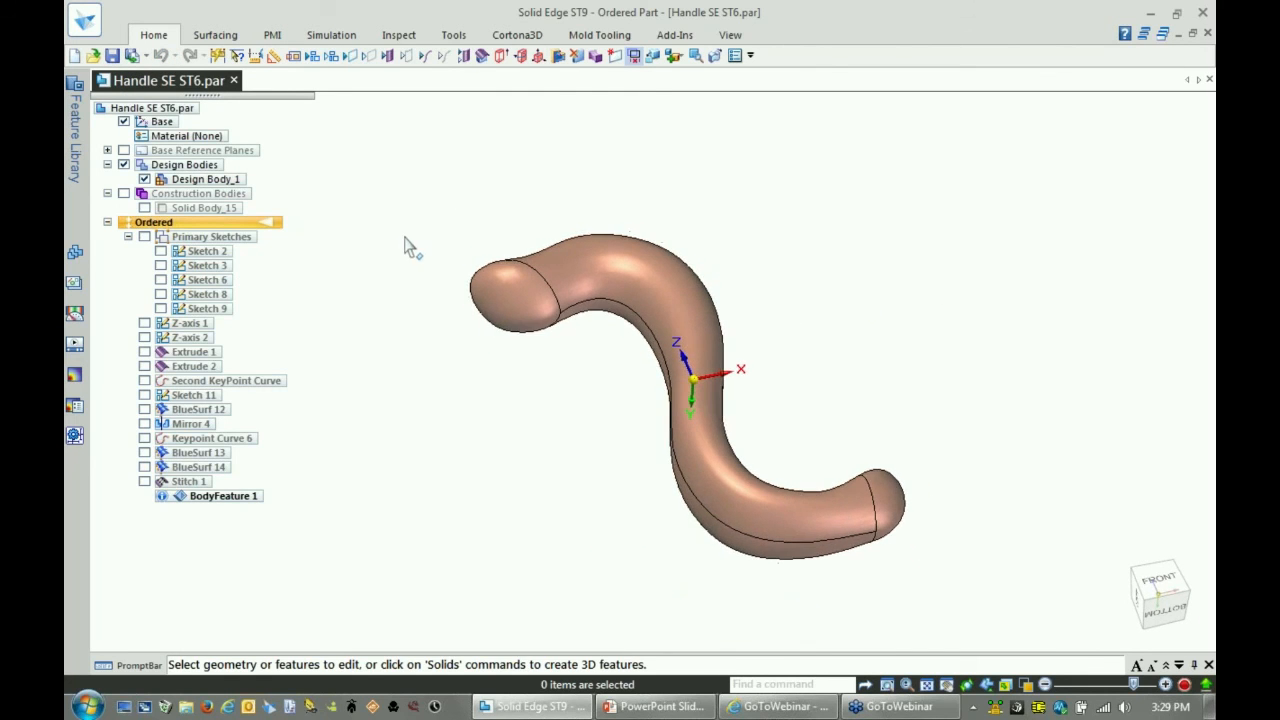
pyautogui.moveTo(395, 198); pyautogui.dragTo(390, 165, button='right')
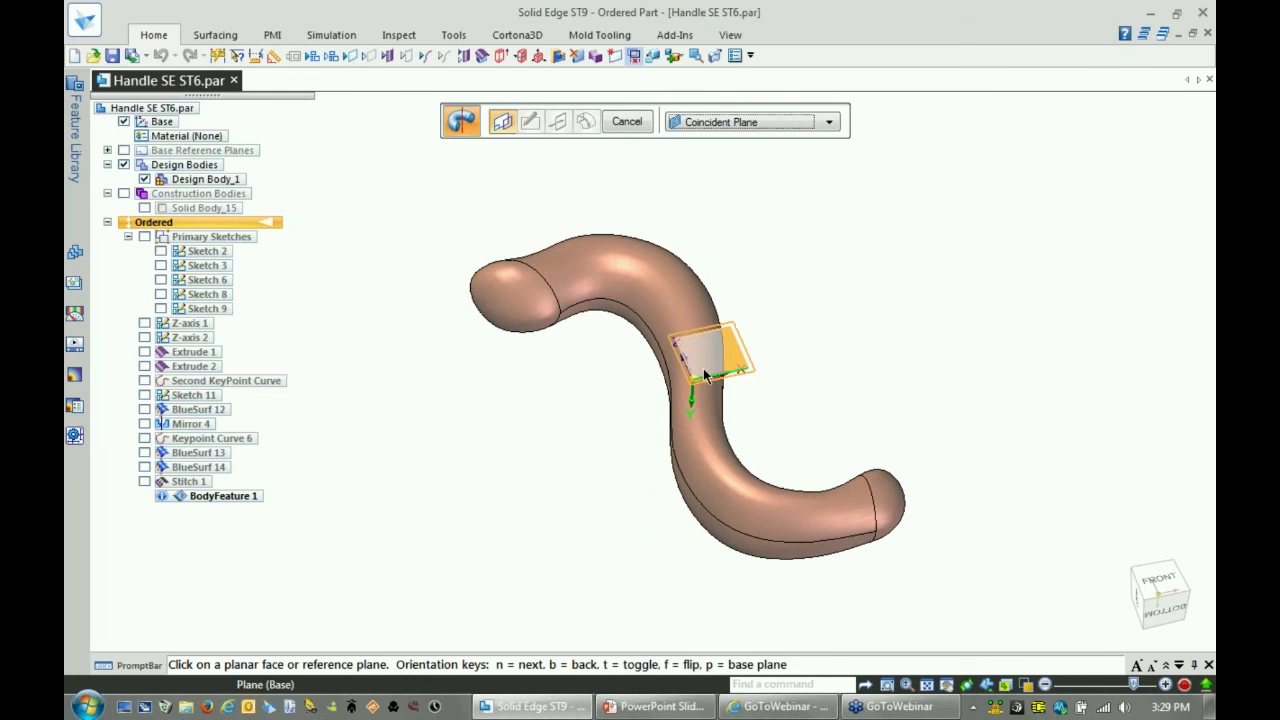
pyautogui.click(710, 372)
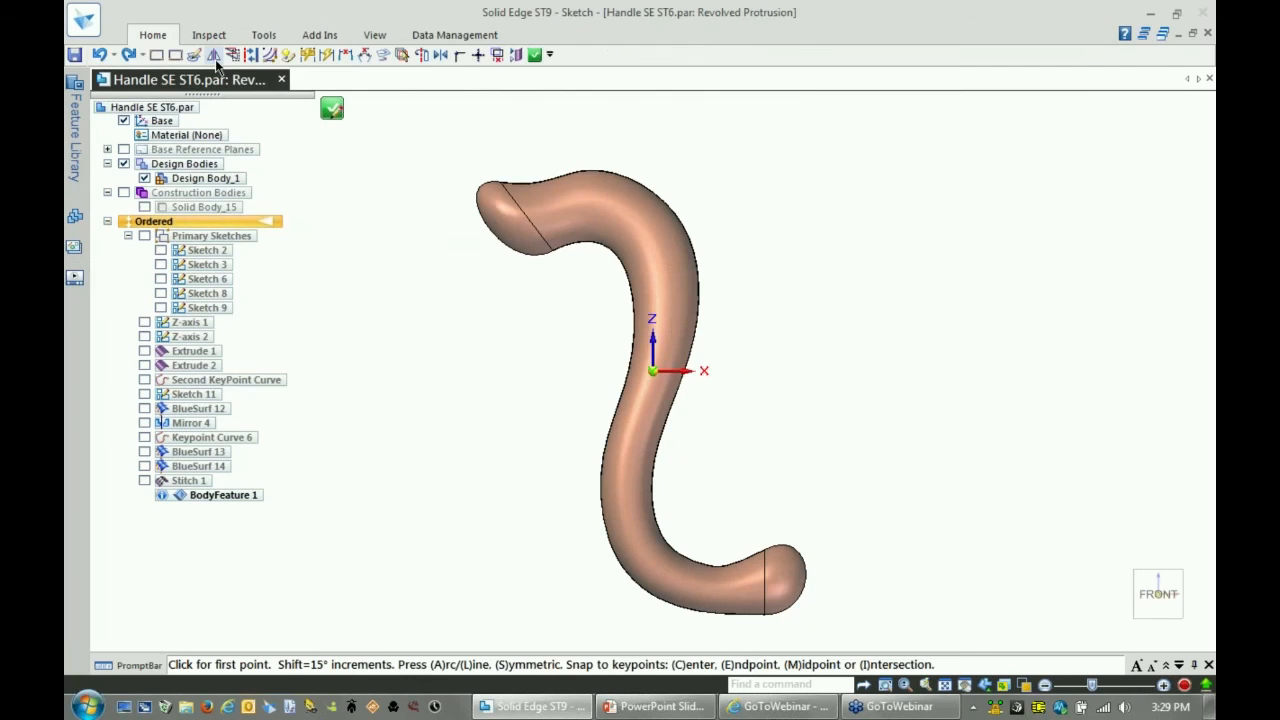
# - Sketch a tilted rectangle about 14.5 in long at about -67°, with one long edge crossing both handle ends and its body extending away from the handle
pyautogui.click(175, 55)
pyautogui.scroll(-2, 491, 237)
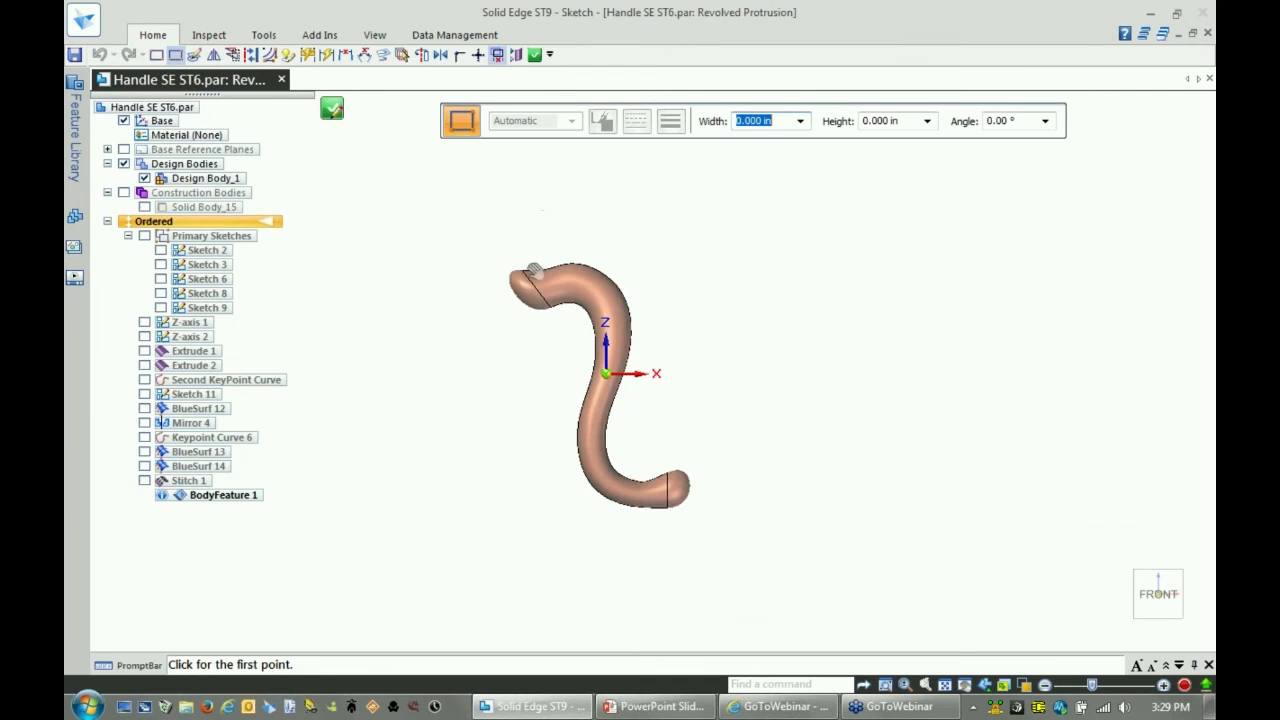
pyautogui.click(486, 222)
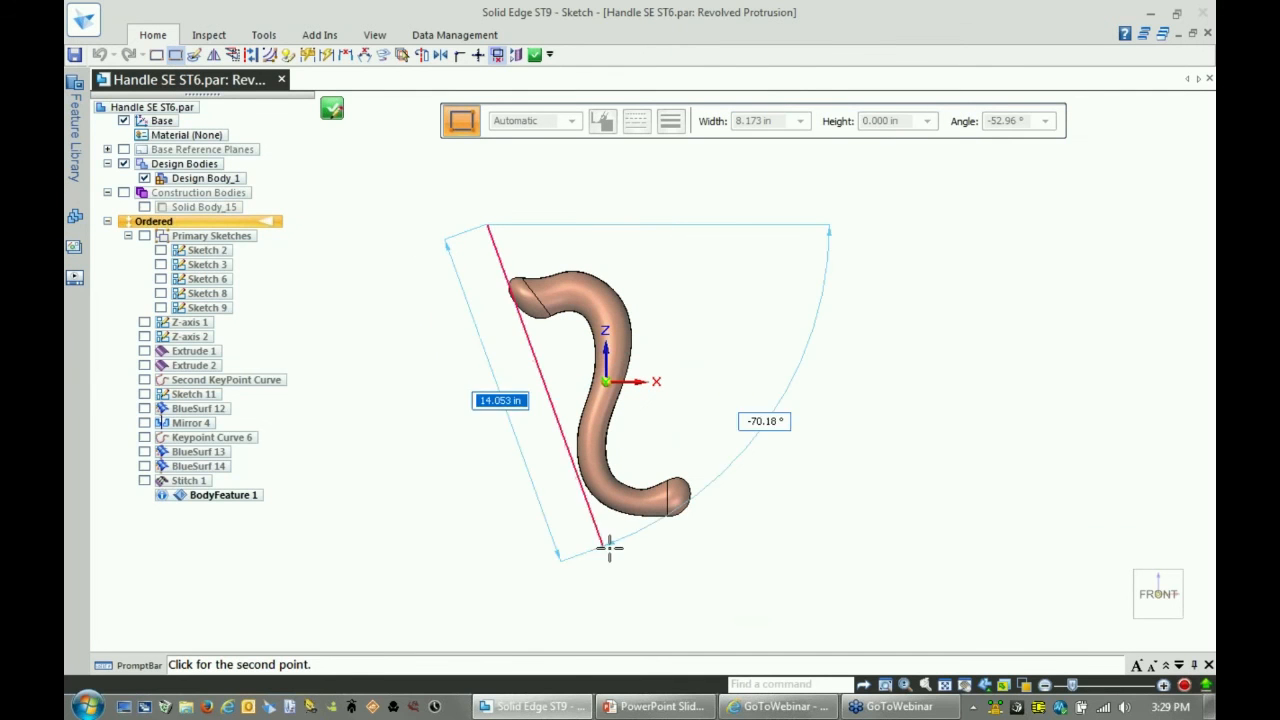
pyautogui.click(623, 550)
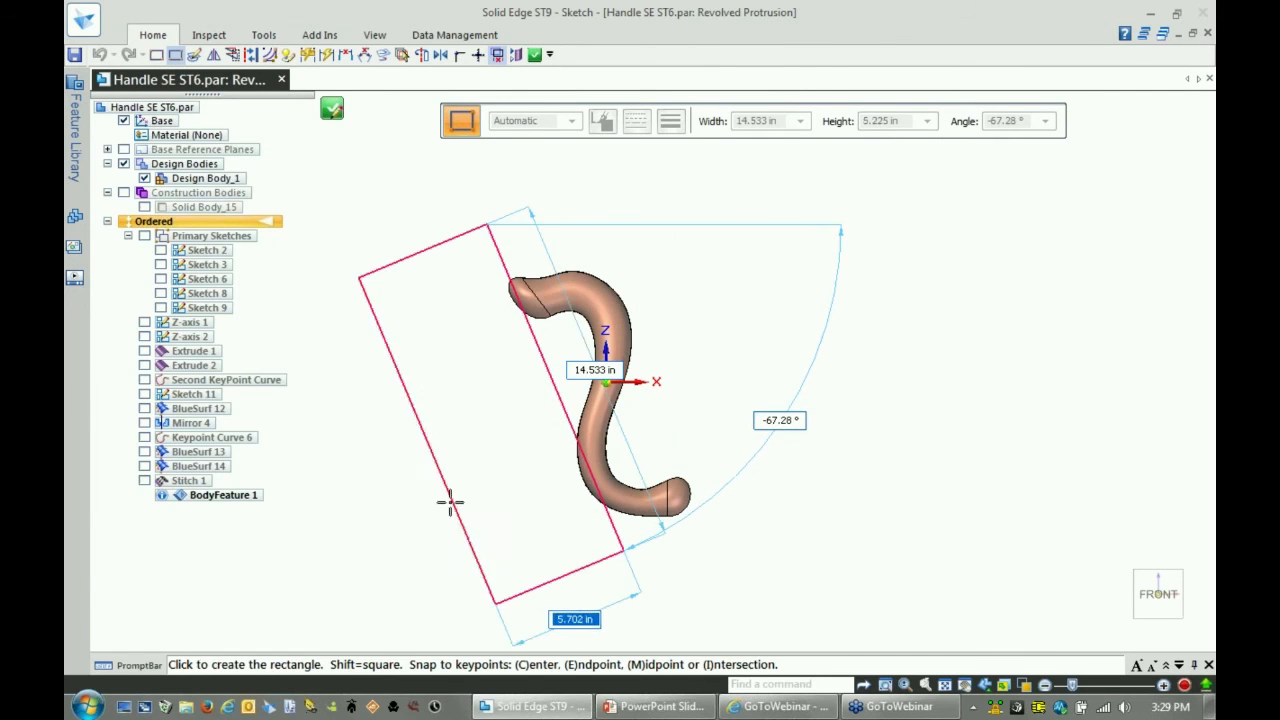
pyautogui.click(428, 495)
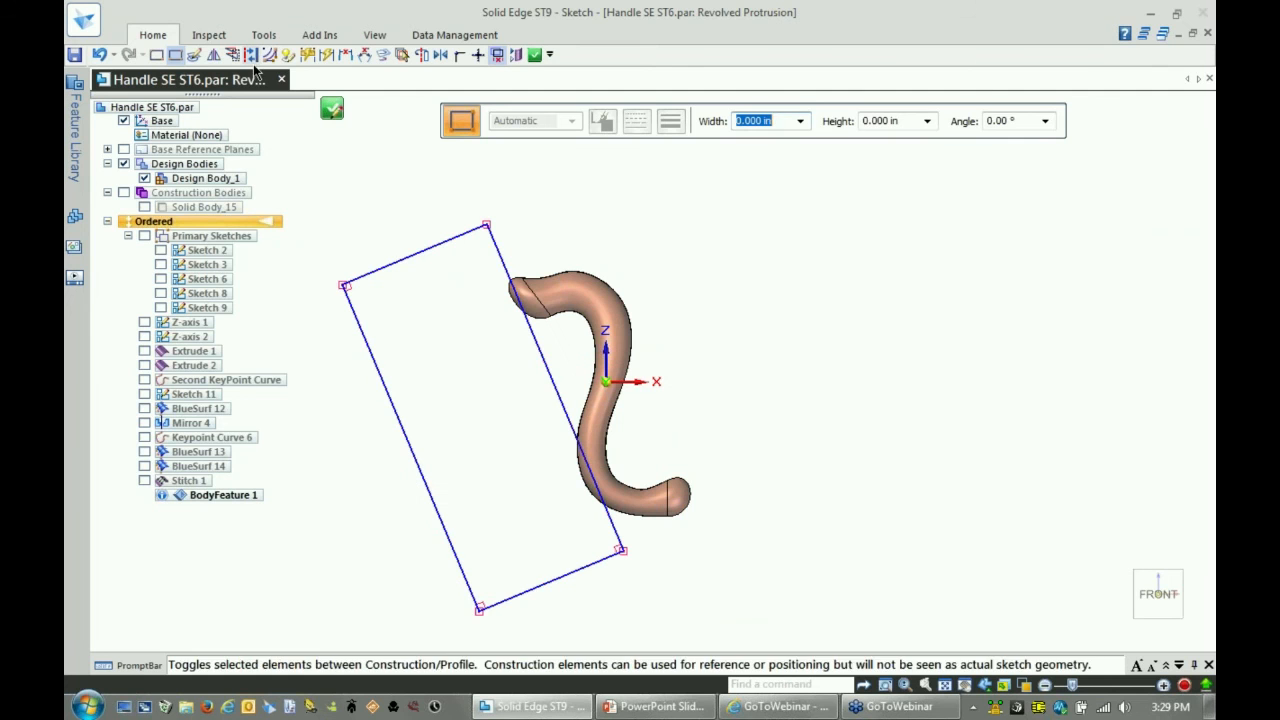
# - Make the rectangle's long edge farthest from the handle the axis of revolution, close the sketch and revolve the profile a full turn
pyautogui.click(421, 55)
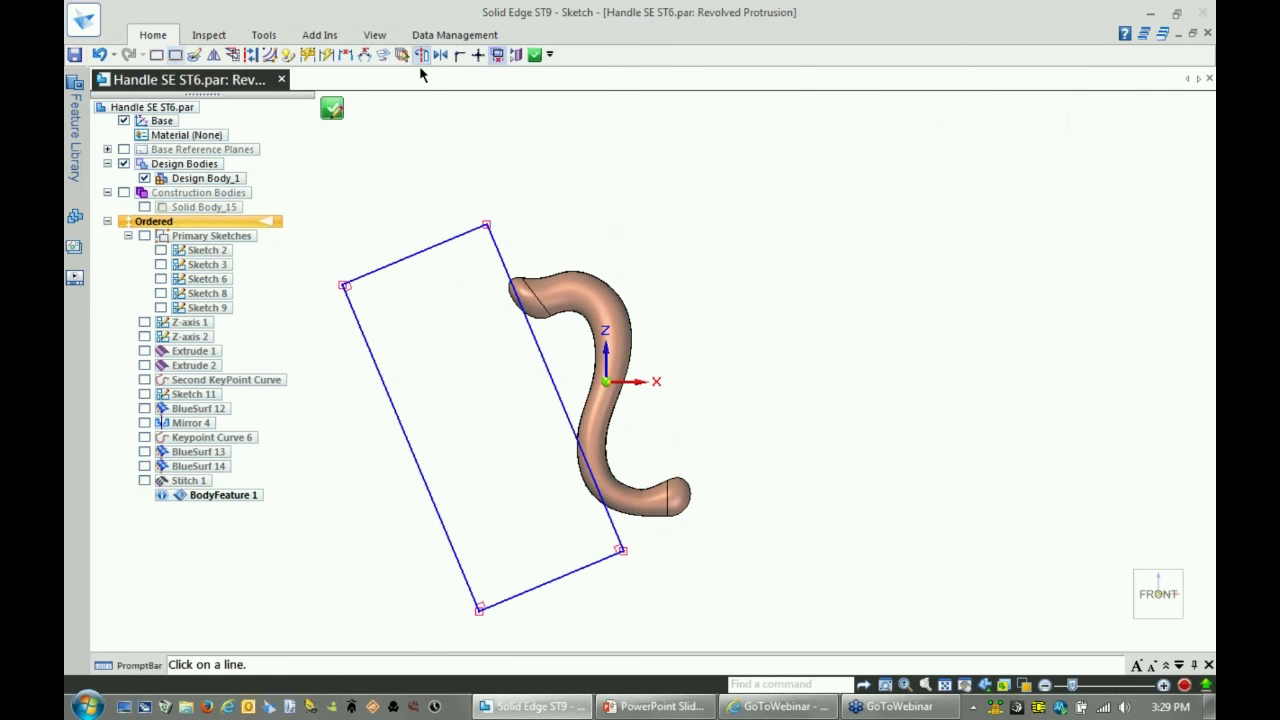
pyautogui.click(366, 334)
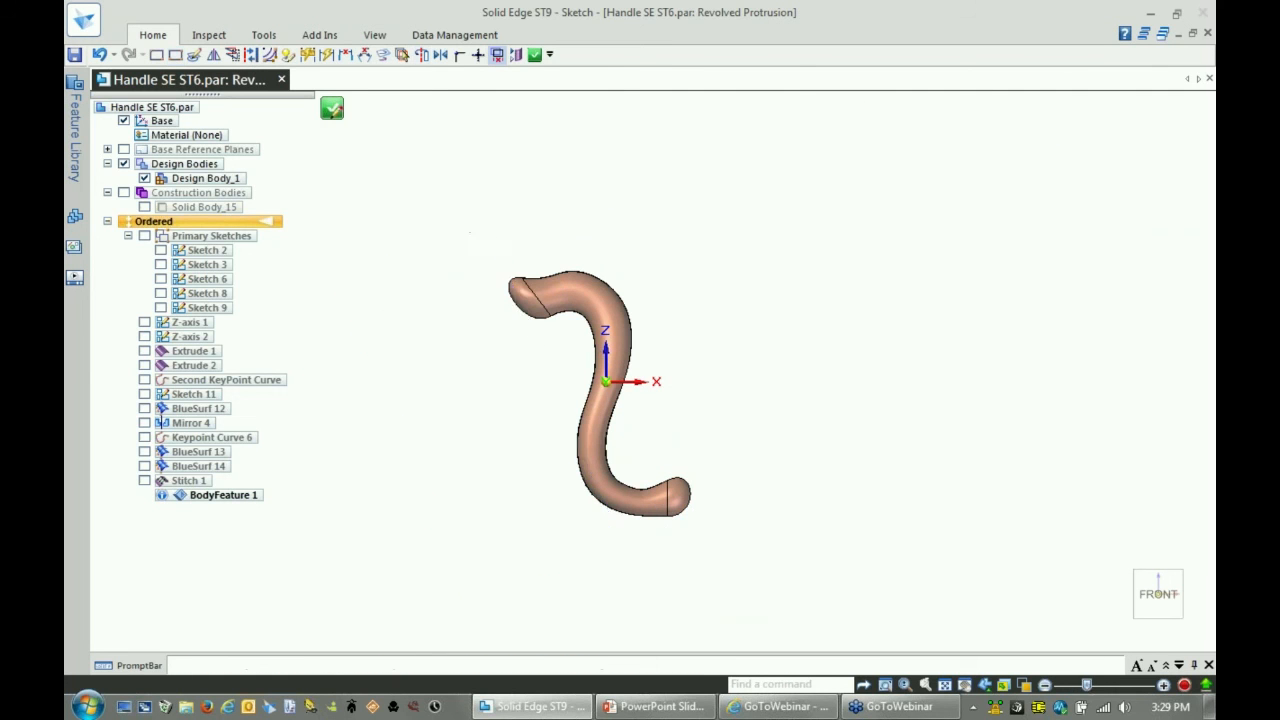
pyautogui.click(332, 108)
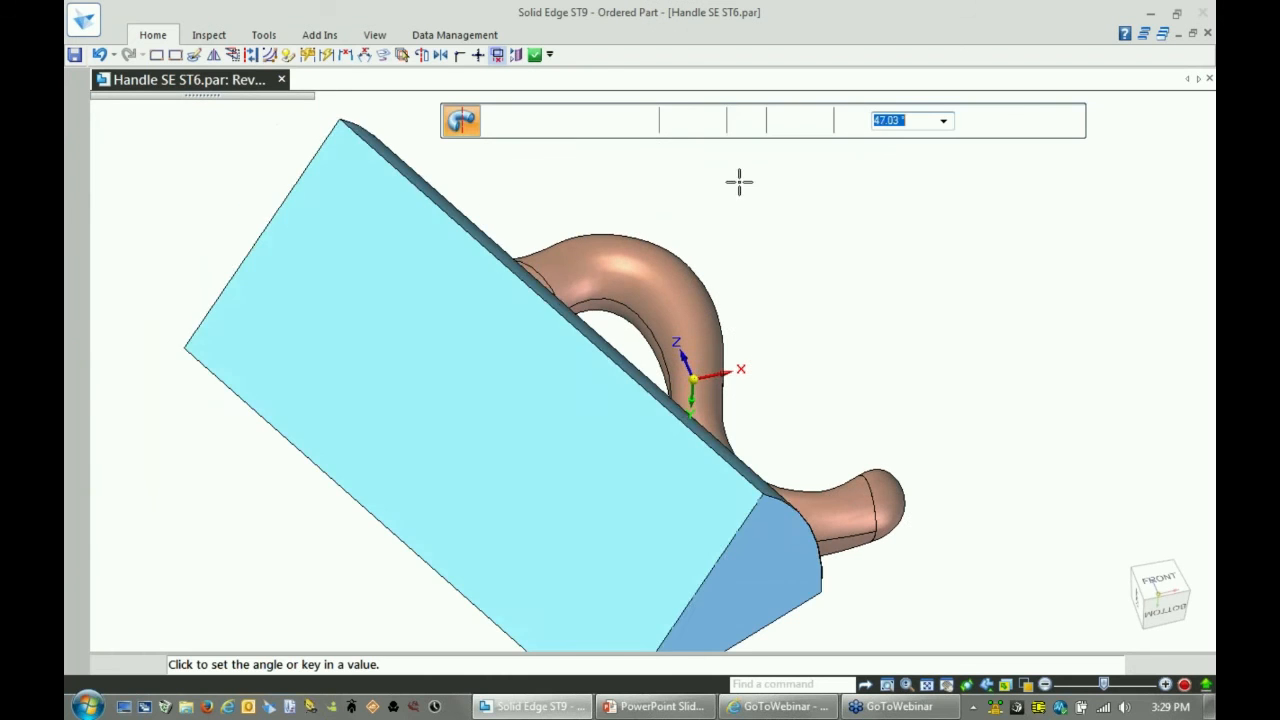
pyautogui.click(785, 122)
pyautogui.moveTo(788, 140); pyautogui.dragTo(794, 325, button='middle')
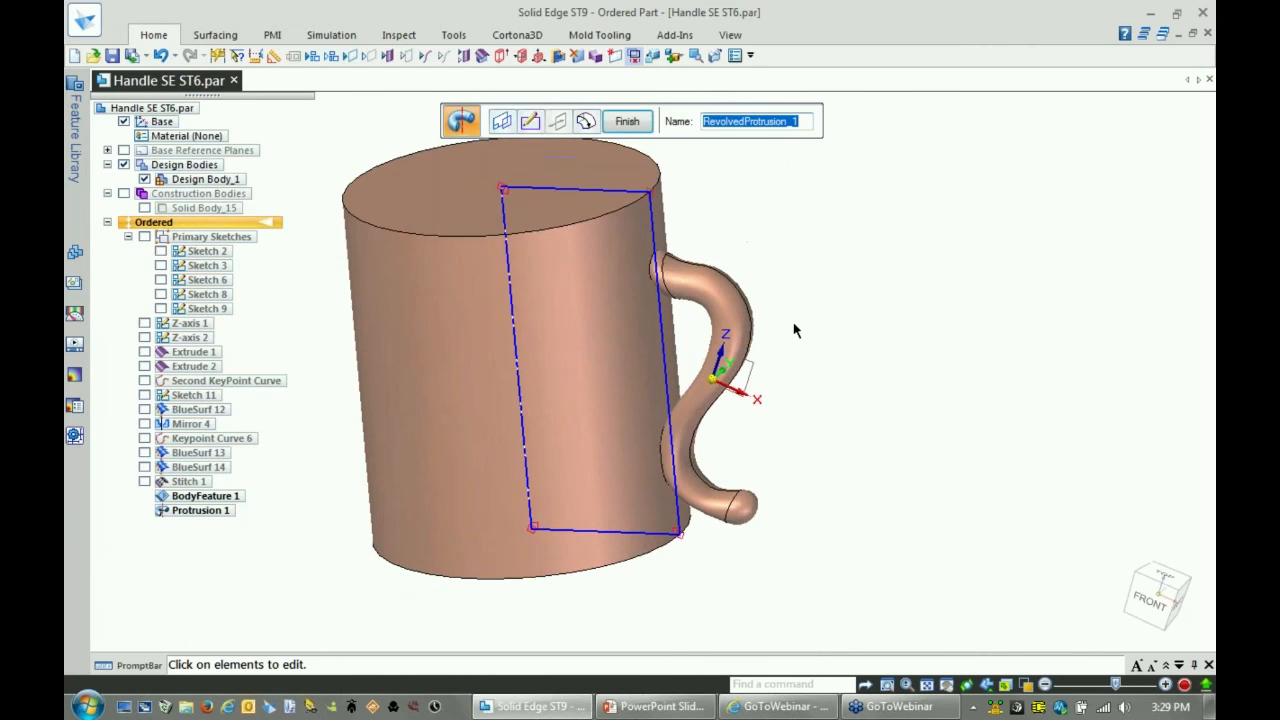
# - Narrow the revolved cylinder by moving its axis line toward the handle, extend its lower profile edge slightly downward, and finish the protrusion
pyautogui.scroll(-1, 794, 325)
pyautogui.moveTo(515, 324); pyautogui.dragTo(554, 343)
pyautogui.moveTo(616, 537)
pyautogui.mouseDown()
pyautogui.moveTo(620, 570)
pyautogui.moveTo(623, 551)
pyautogui.mouseUp()
pyautogui.click(630, 123)
pyautogui.click(630, 123)
pyautogui.moveTo(735, 178); pyautogui.dragTo(708, 246, button='middle')
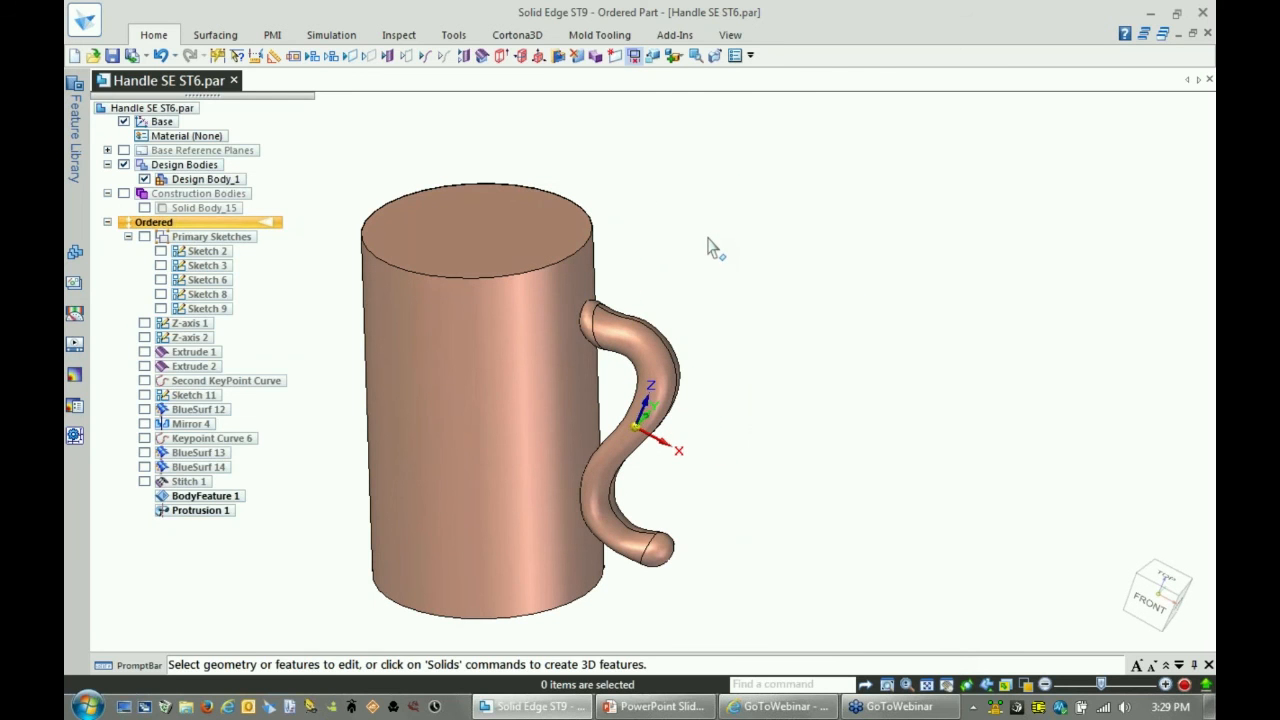
# - Start a round and try selecting the cylinder's entire side face, discarding that face selection
pyautogui.moveTo(707, 237); pyautogui.dragTo(703, 285, button='right')
pyautogui.click(580, 330)
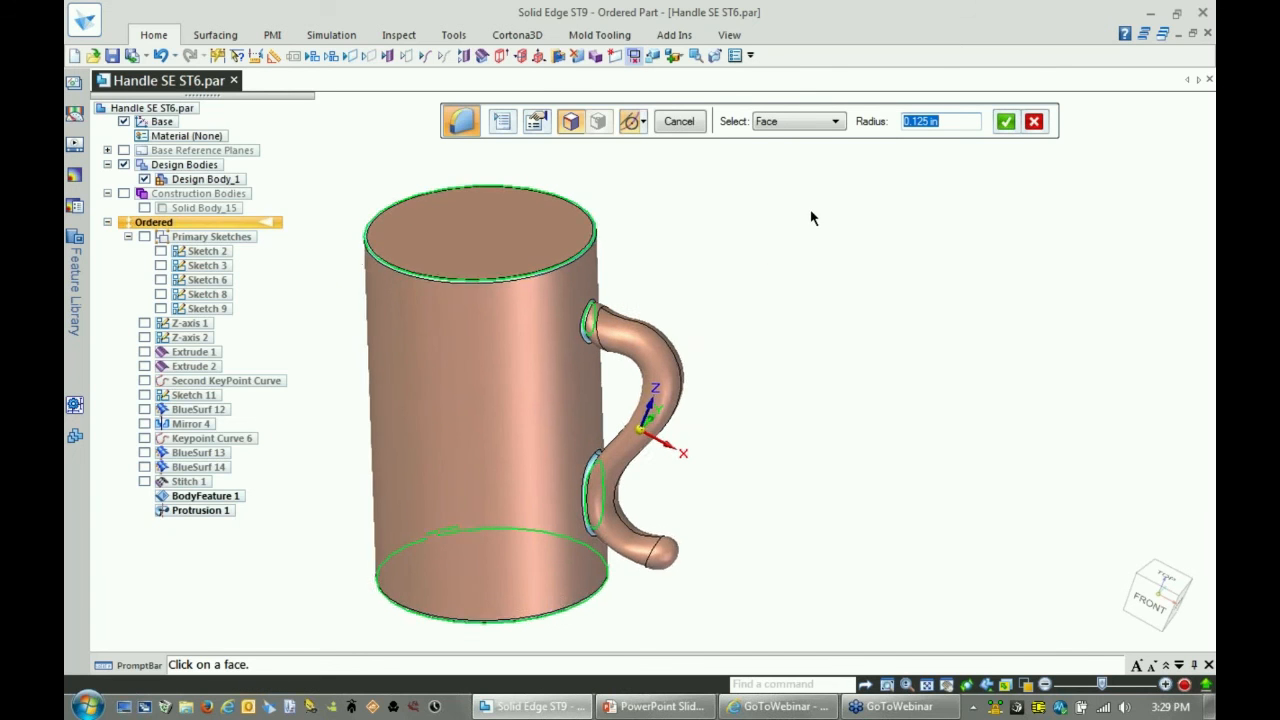
pyautogui.scroll(2, 812, 210)
pyautogui.click(1034, 122)
# - Round the upper and lower edges where the handle meets the cylinder, using Edge/Corner selection, and finish the round
pyautogui.click(798, 122)
pyautogui.click(782, 138)
pyautogui.scroll(2, 690, 290)
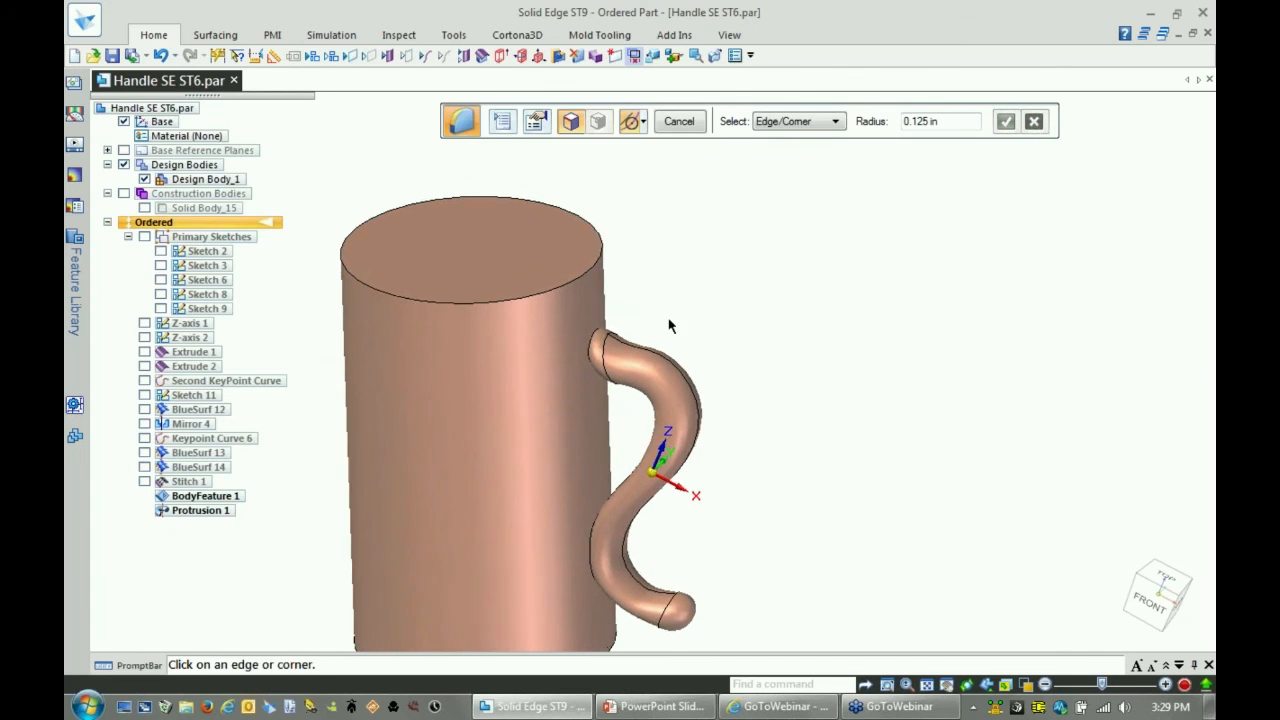
pyautogui.click(586, 355)
pyautogui.click(592, 550)
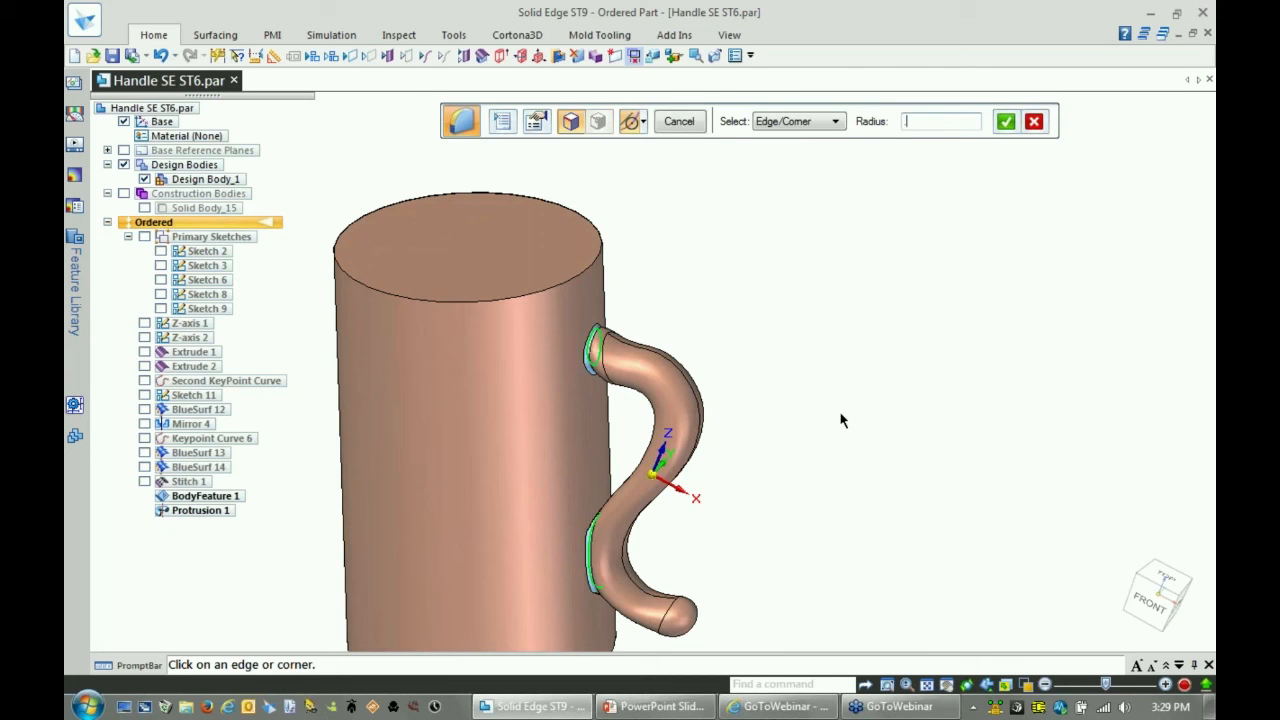
pyautogui.press('Return')
pyautogui.rightClick(812, 346)
pyautogui.rightClick(811, 345)
pyautogui.click(690, 129)
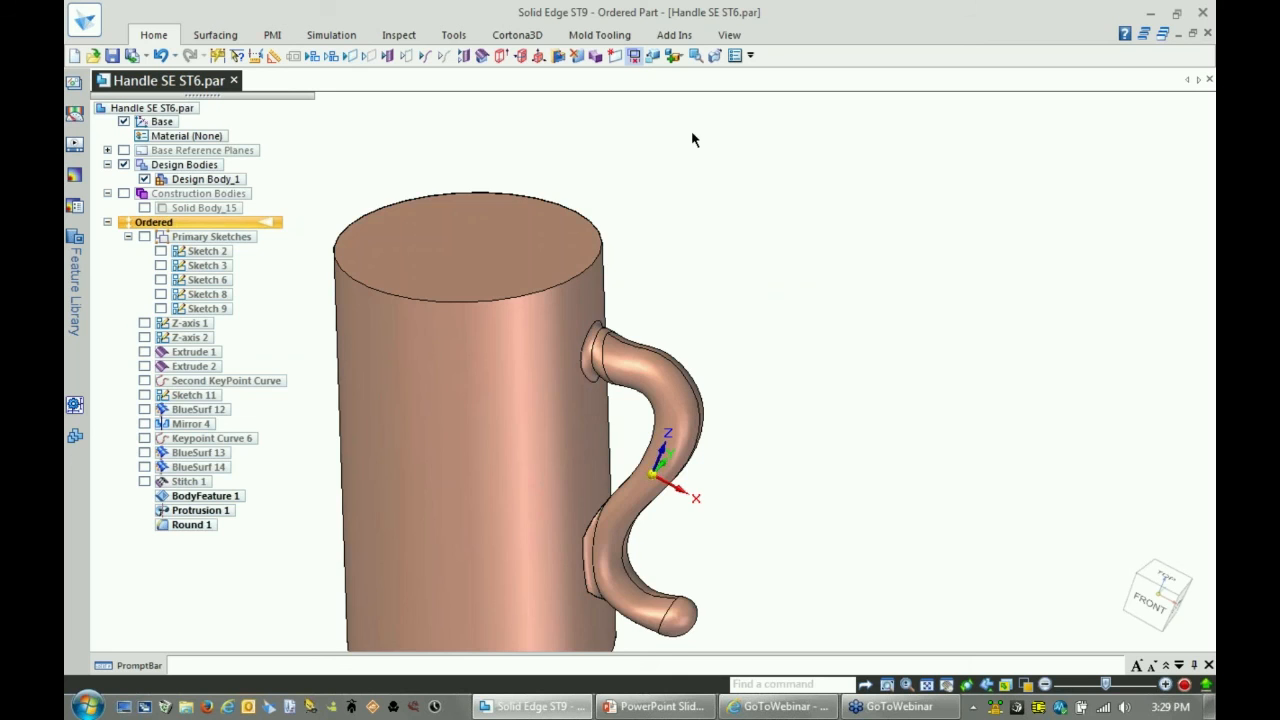
# - Hollow the mug with a Thin Wall feature using the default thickness, leaving the cylinder's top face open
pyautogui.scroll(-3, 766, 220)
pyautogui.rightClick(743, 220)
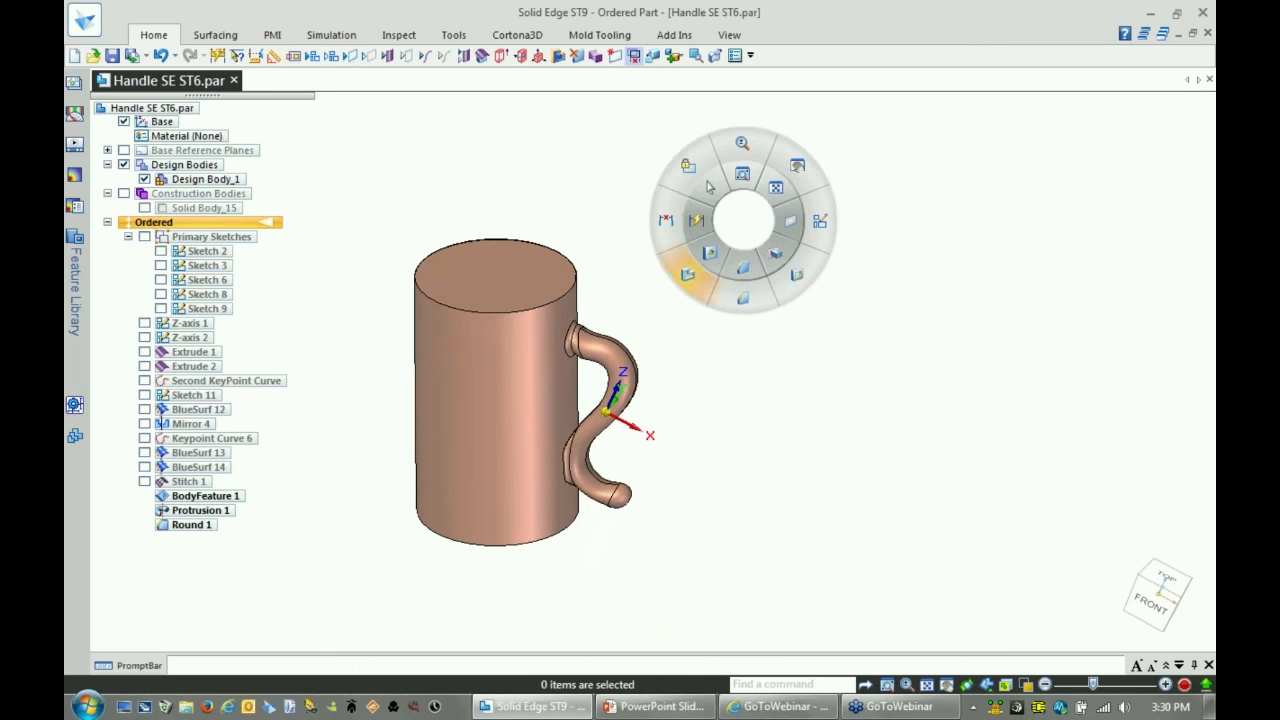
pyautogui.click(687, 273)
pyautogui.press('Return')
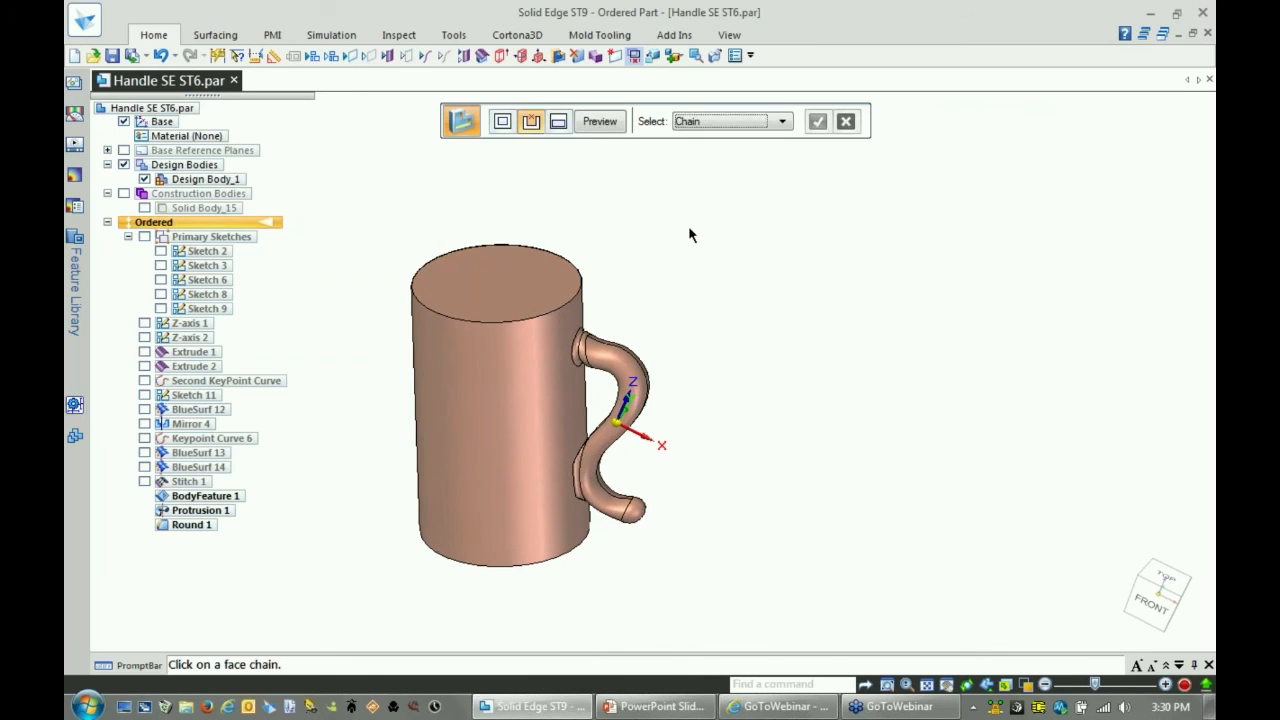
pyautogui.click(545, 280)
pyautogui.rightClick(651, 234)
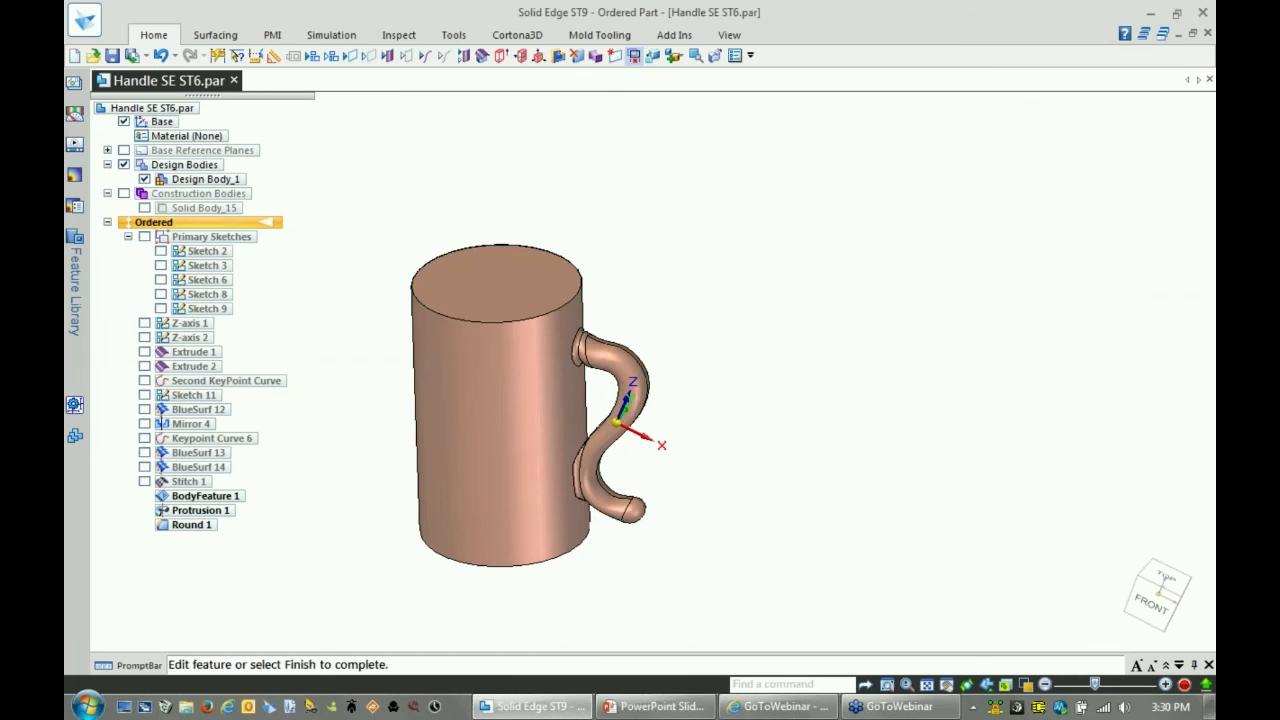
pyautogui.click(592, 127)
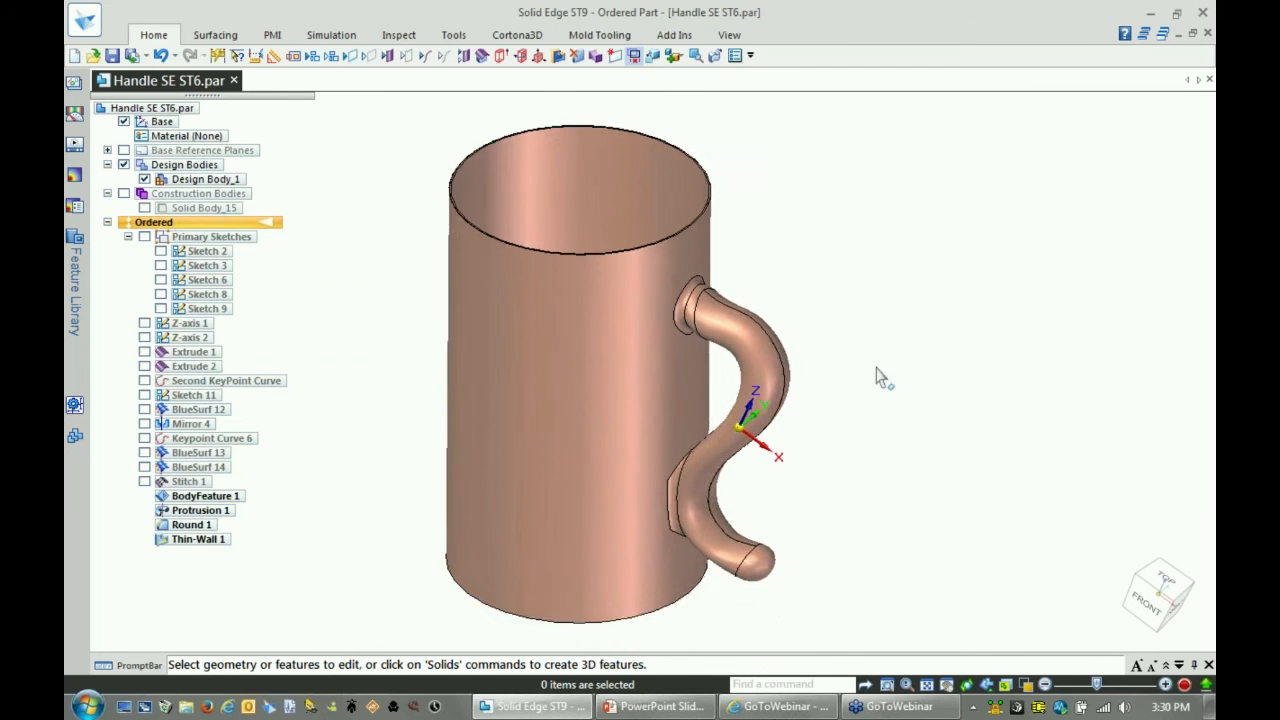
# - Switch to the PowerPoint slide show Advanced Features - Swoosh.ppsx
pyautogui.click(887, 707)
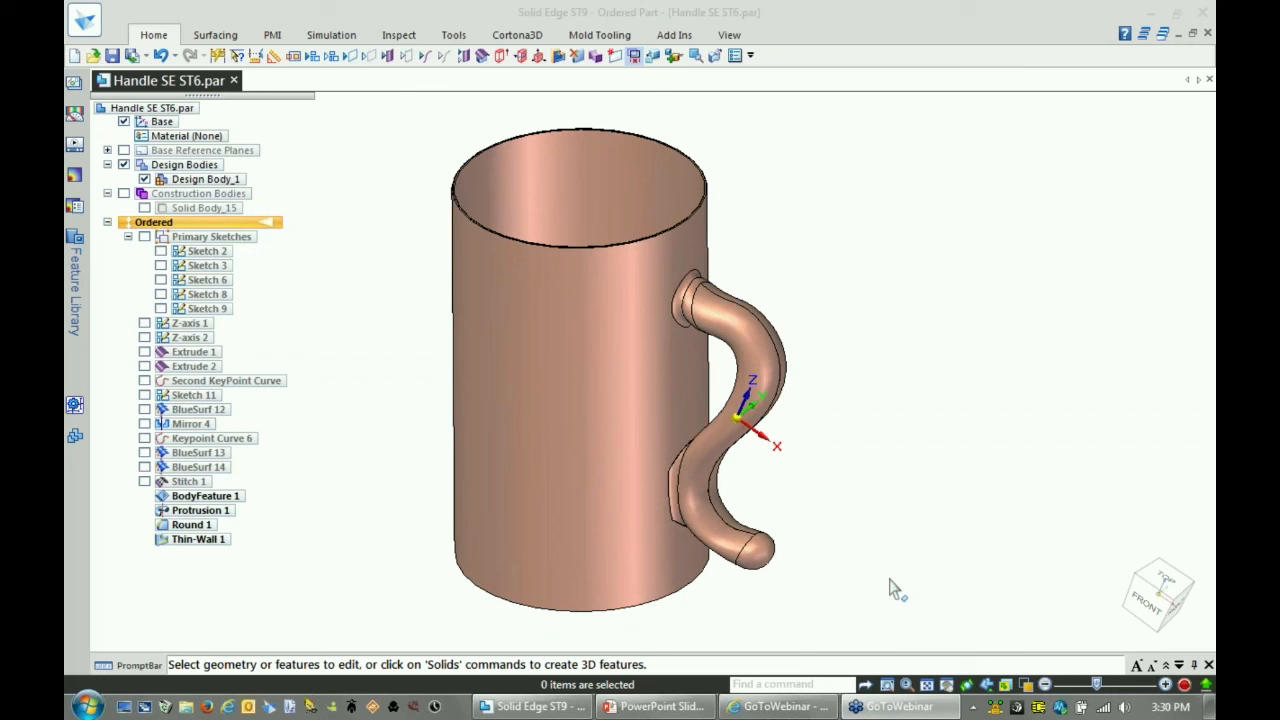
pyautogui.hotkey('alt', 'Tab')
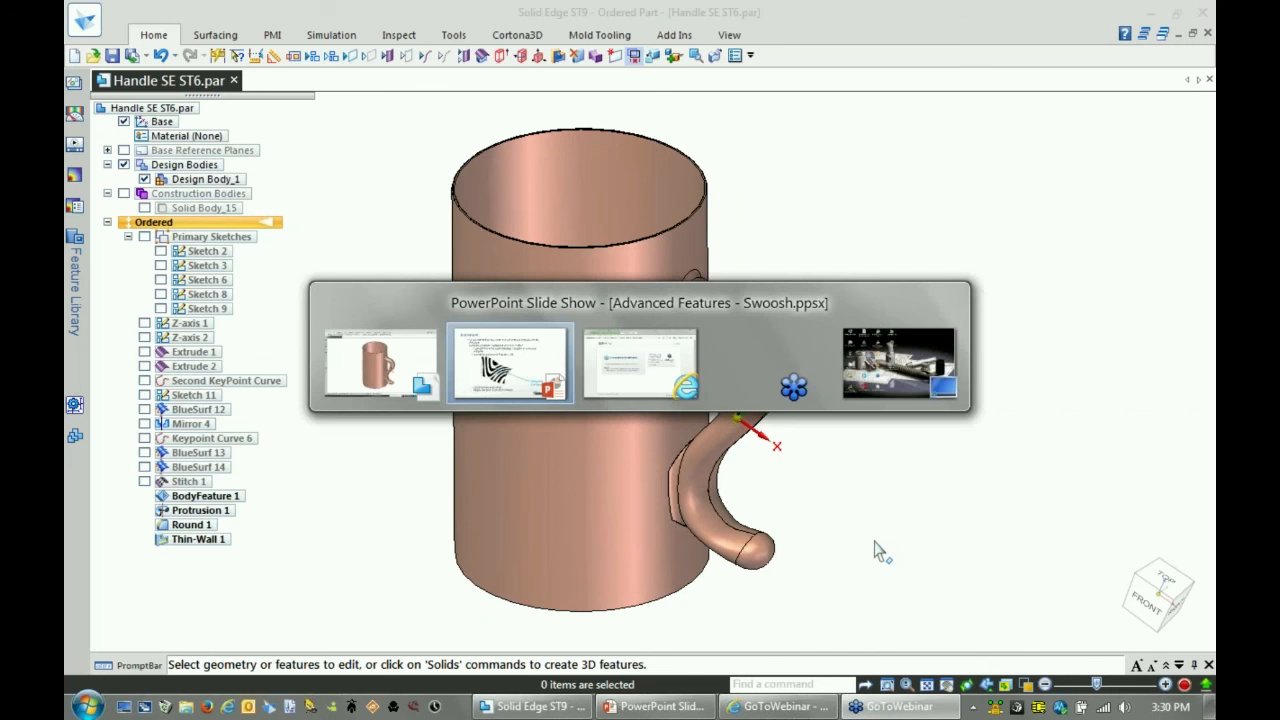